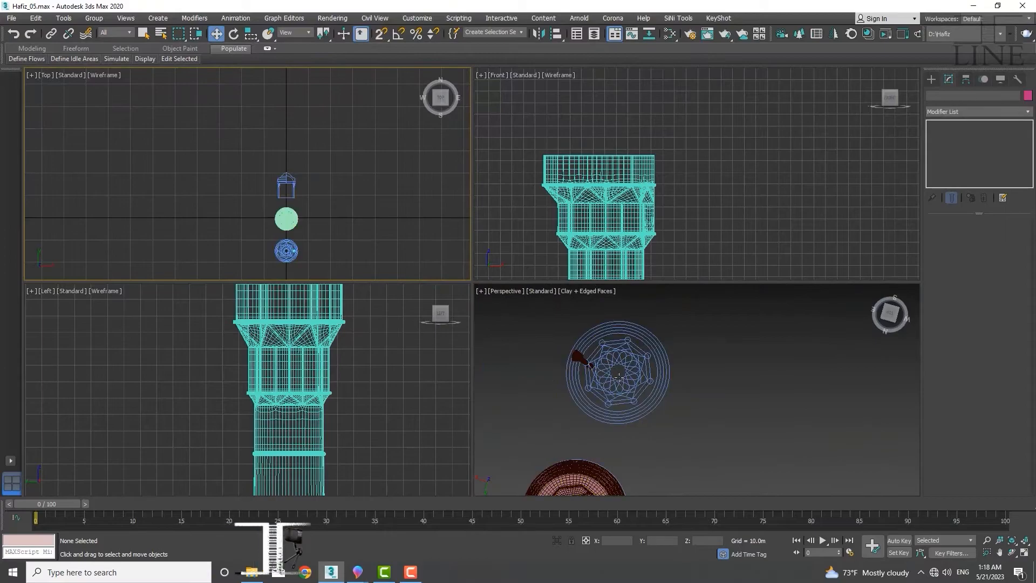
Examine the dome profile drawing and its cornice and column details in the top viewport
scroll(621, 375, "up", 3)
middle_click_drag(298, 248, 297, 185)
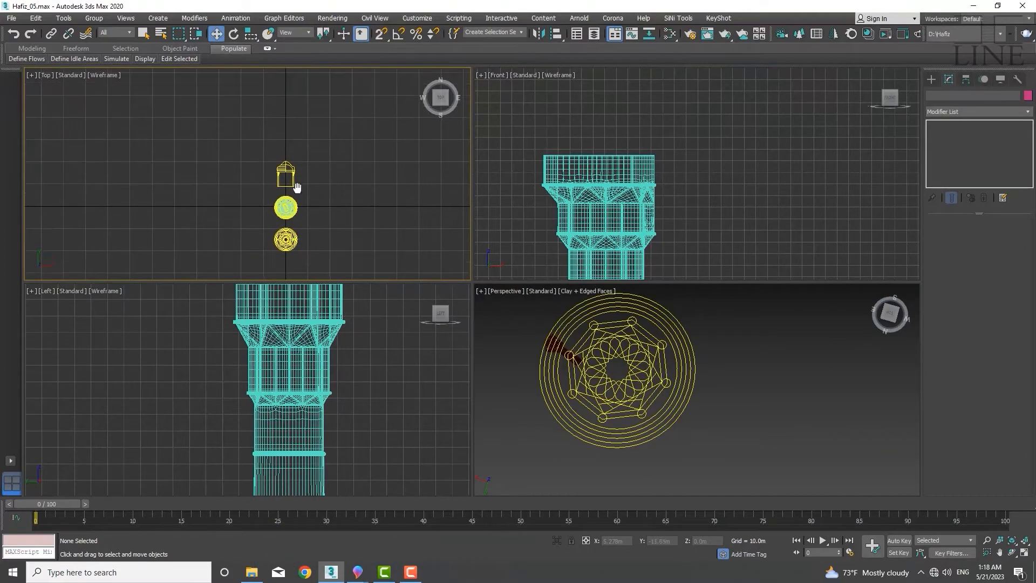
scroll(294, 189, "up", 8)
scroll(294, 162, "up", 4)
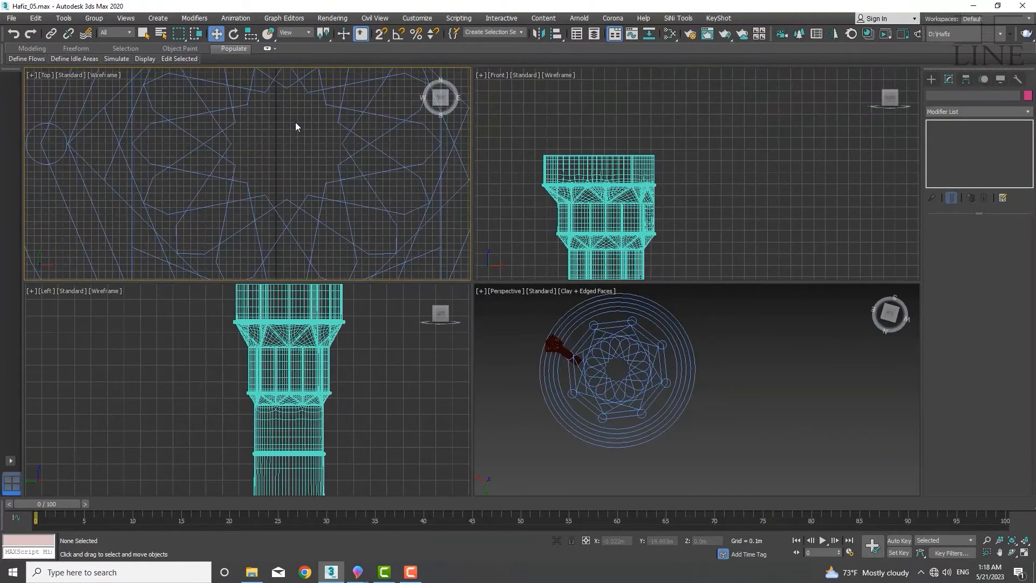
scroll(270, 179, "down", 5)
scroll(229, 140, "up", 2)
middle_click_drag(266, 157, 267, 189)
scroll(223, 179, "down", 3)
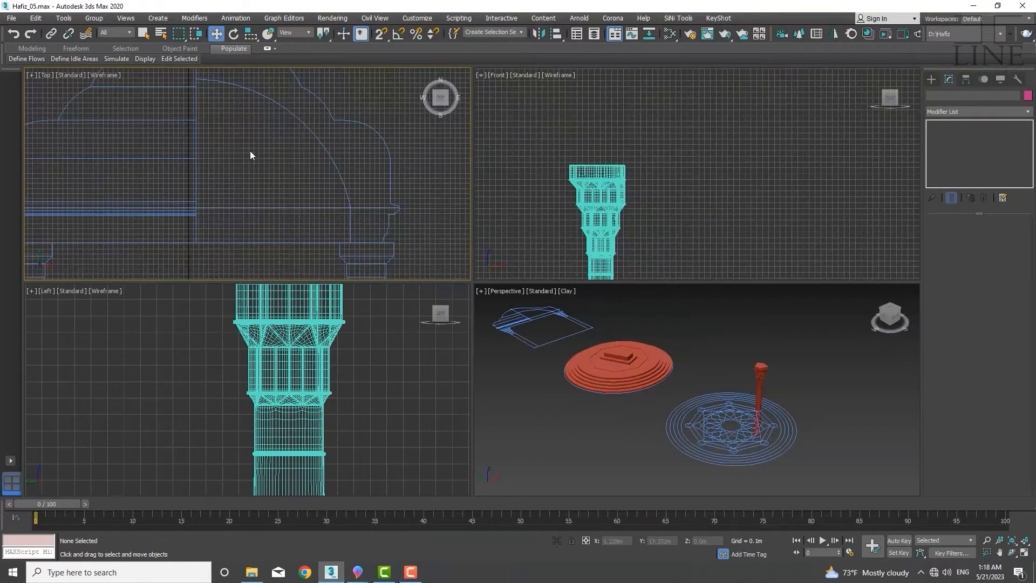
scroll(251, 151, "up", 2)
middle_click_drag(251, 151, 309, 189)
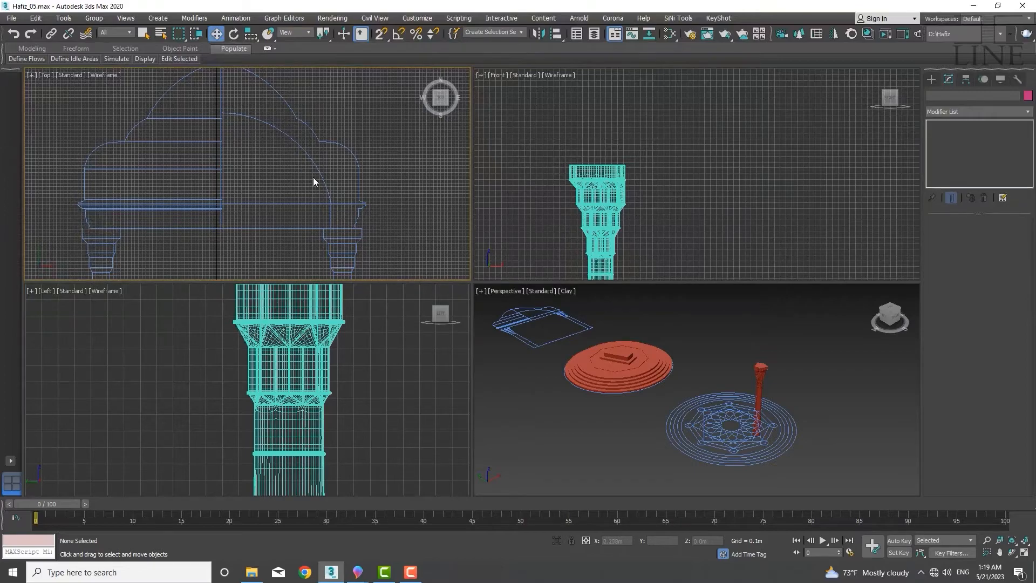
middle_click_drag(309, 189, 303, 189)
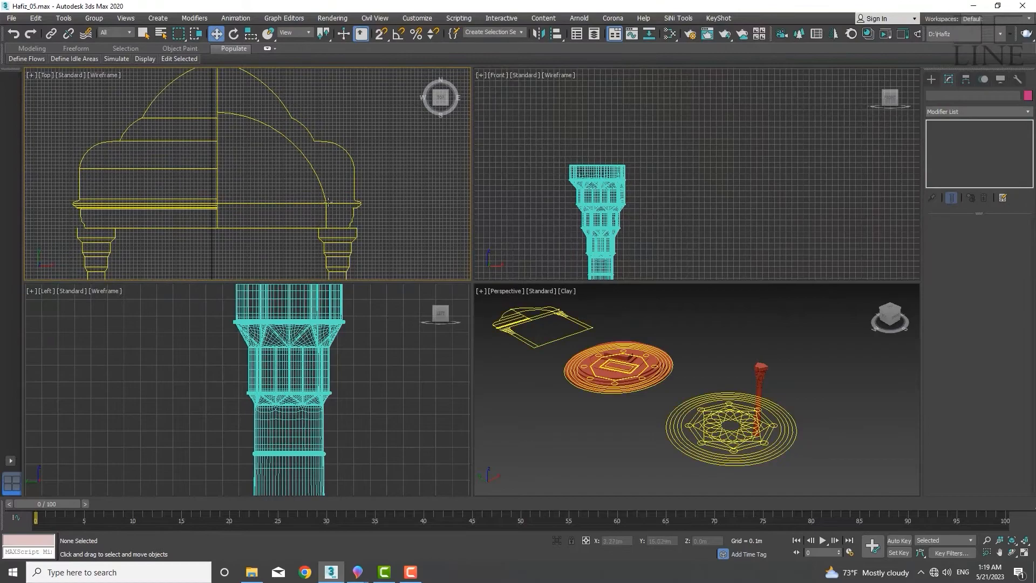
scroll(327, 202, "up", 2)
scroll(342, 203, "up", 5)
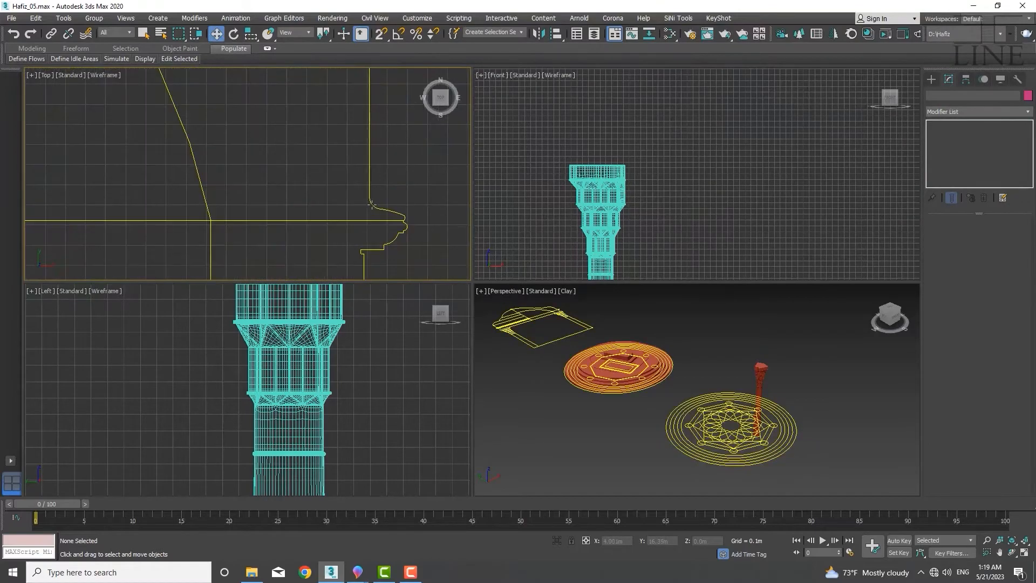
scroll(372, 183, "up", 4)
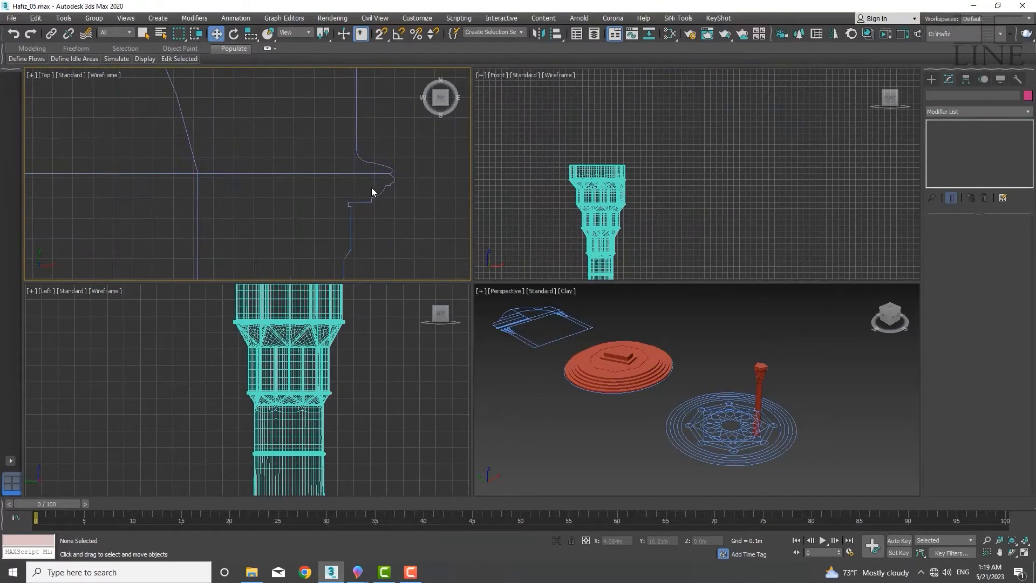
scroll(393, 165, "down", 6)
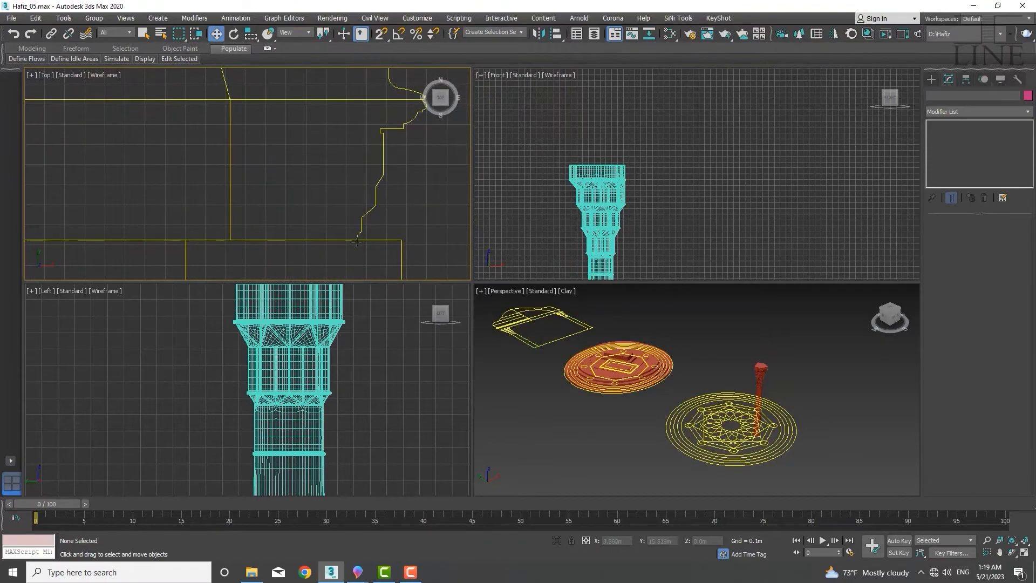
scroll(372, 200, "up", 2)
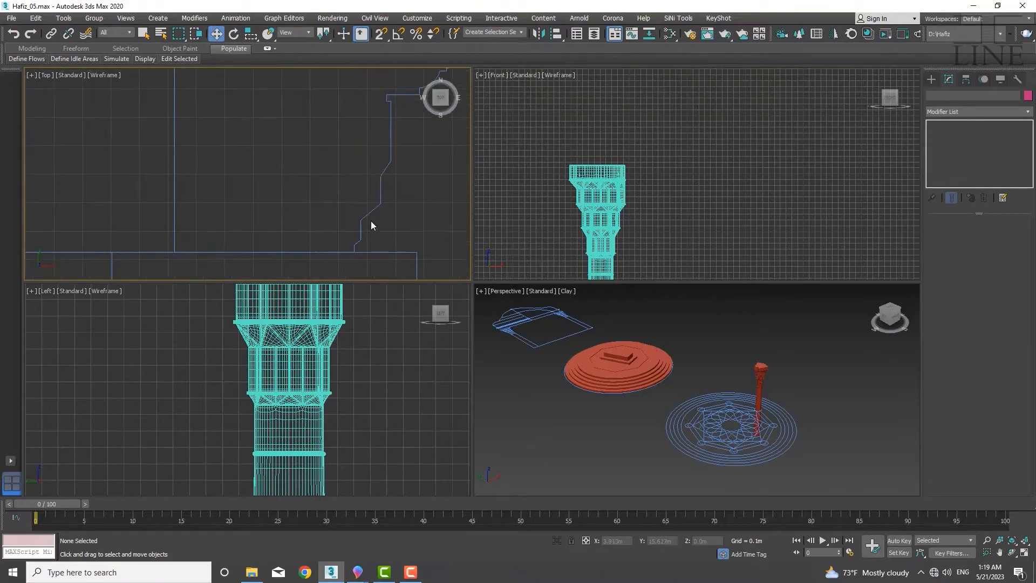
scroll(374, 178, "down", 4)
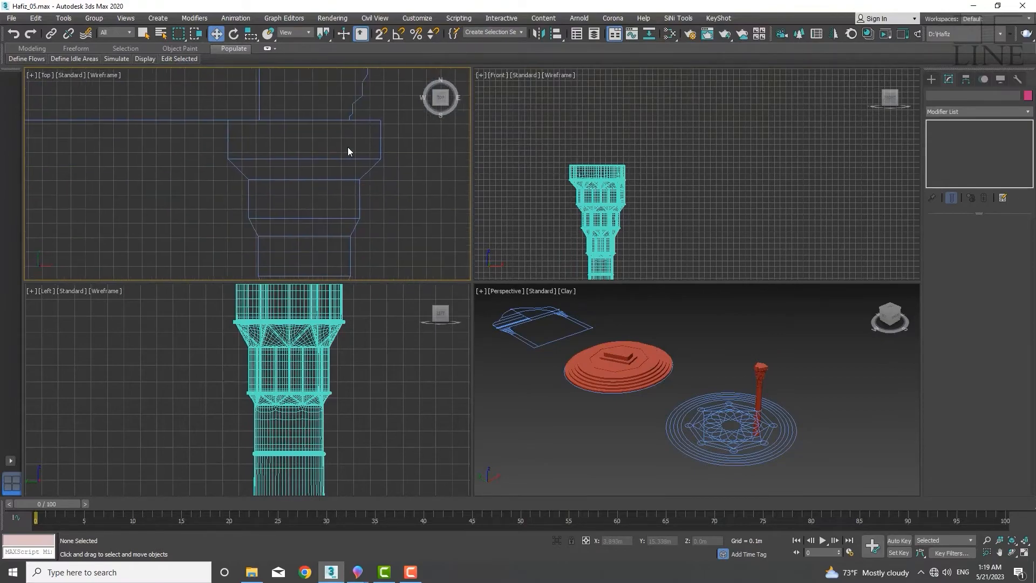
scroll(348, 161, "down", 5)
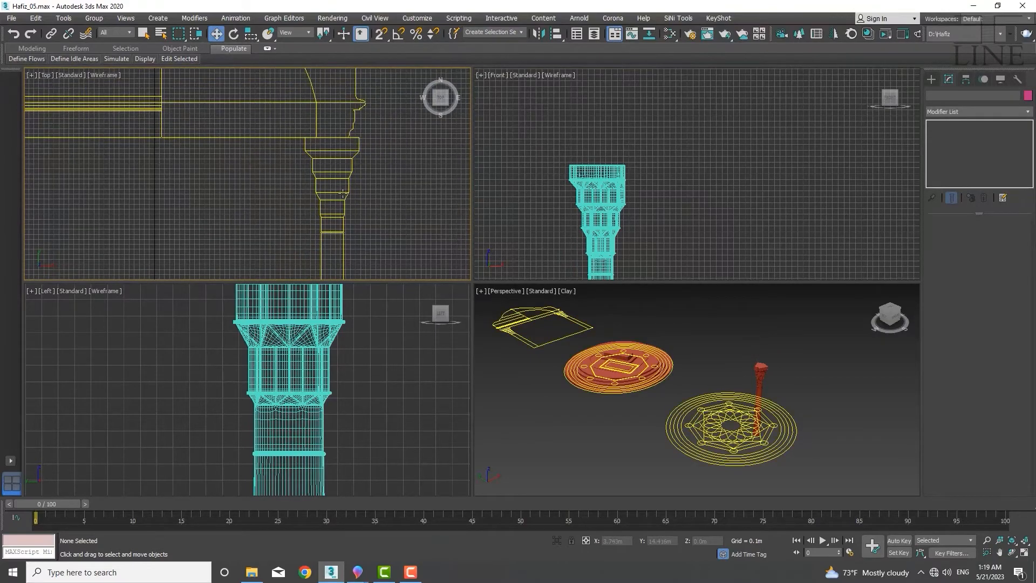
scroll(346, 190, "up", 6)
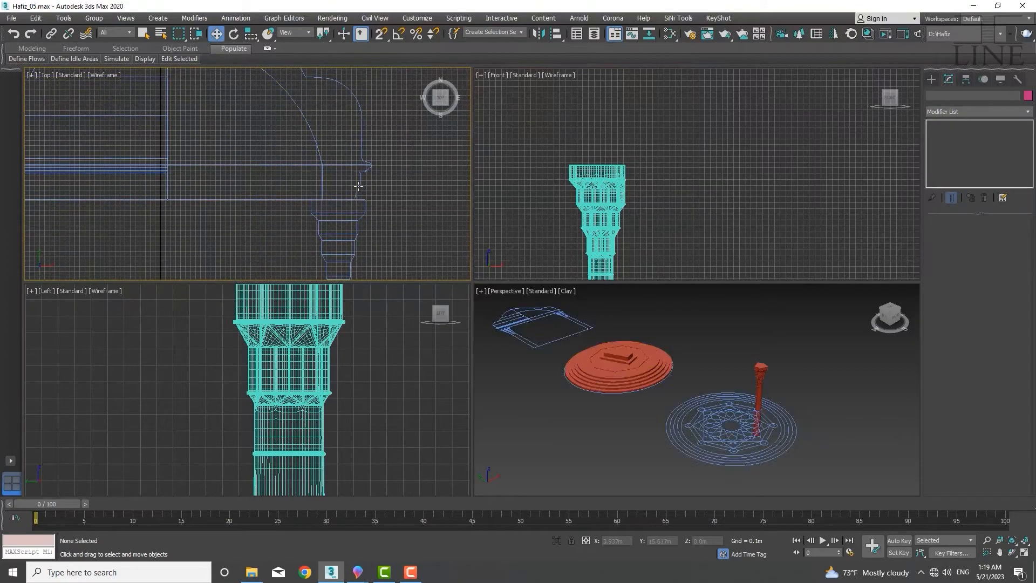
scroll(380, 164, "up", 2)
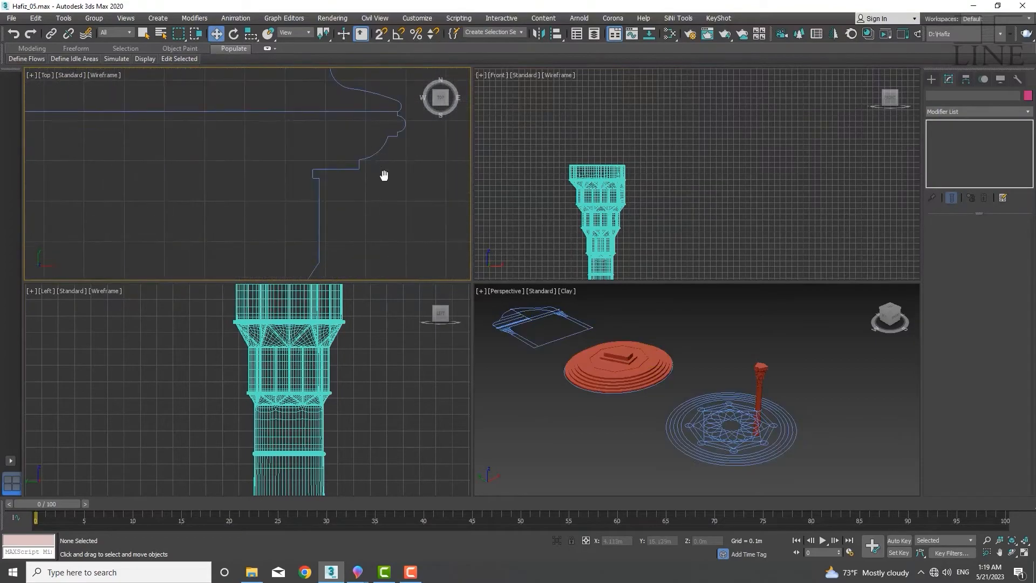
middle_click_drag(383, 175, 377, 171)
scroll(372, 173, "up", 4)
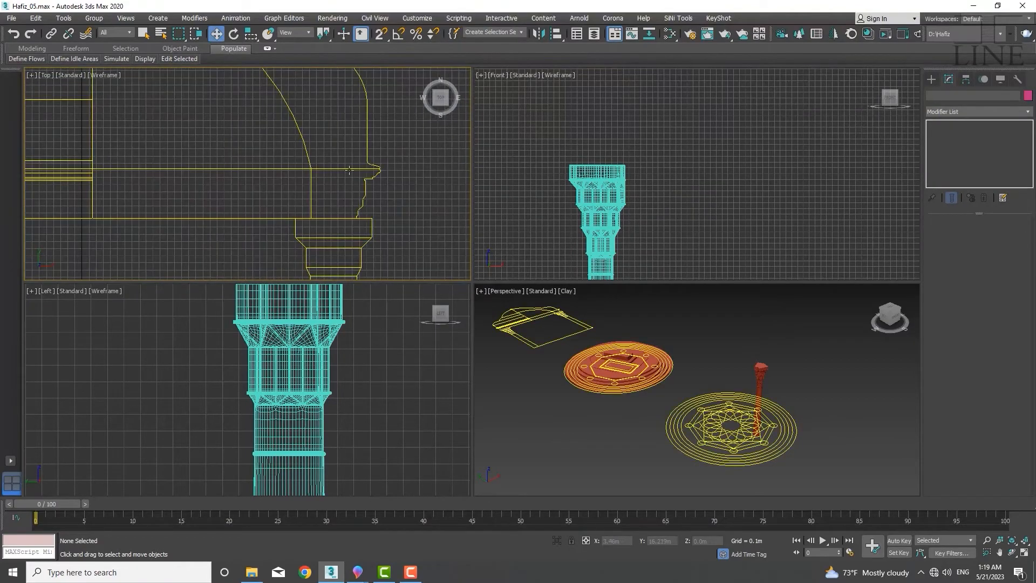
scroll(363, 169, "up", 4)
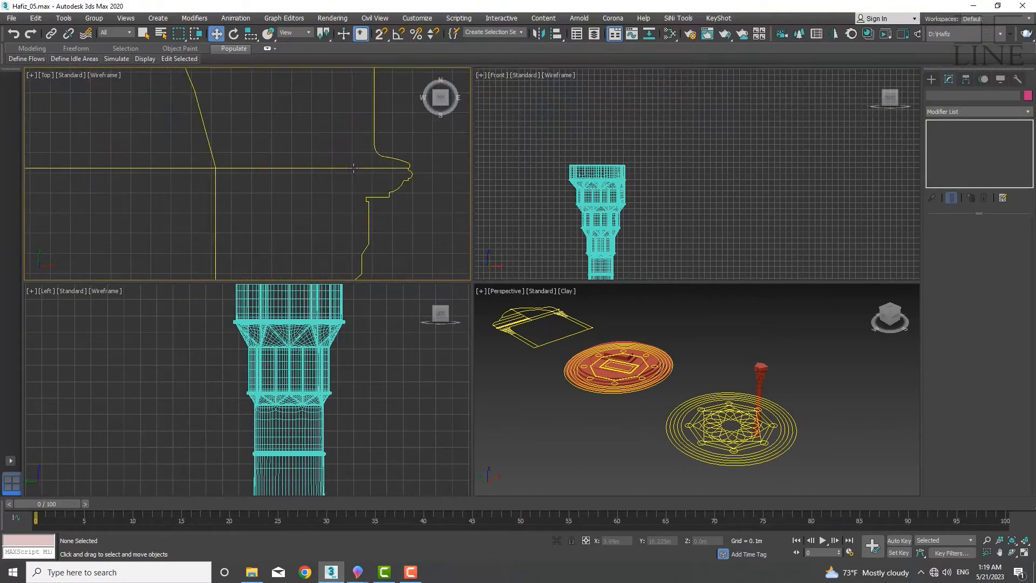
scroll(319, 162, "down", 3)
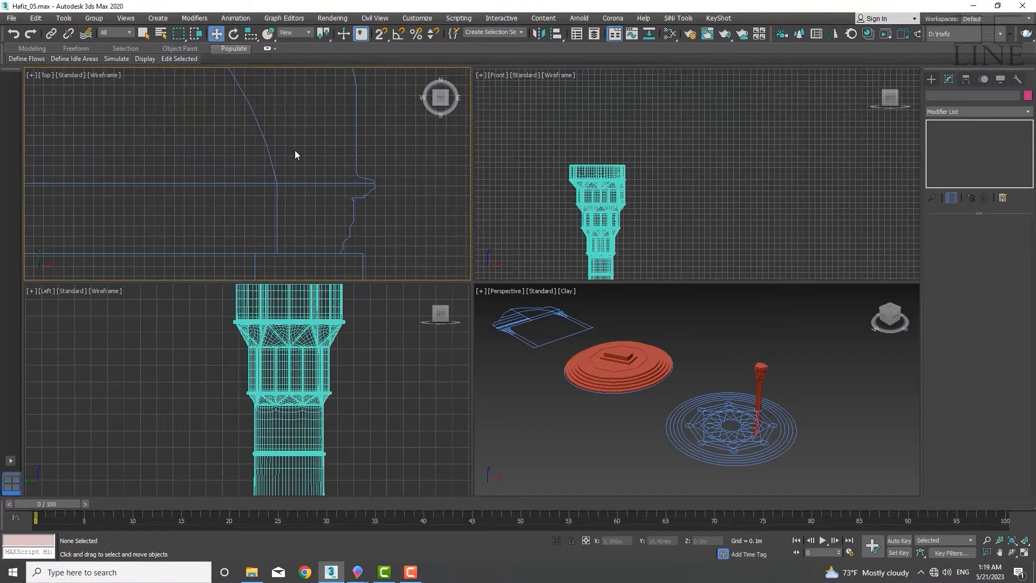
scroll(295, 155, "down", 6)
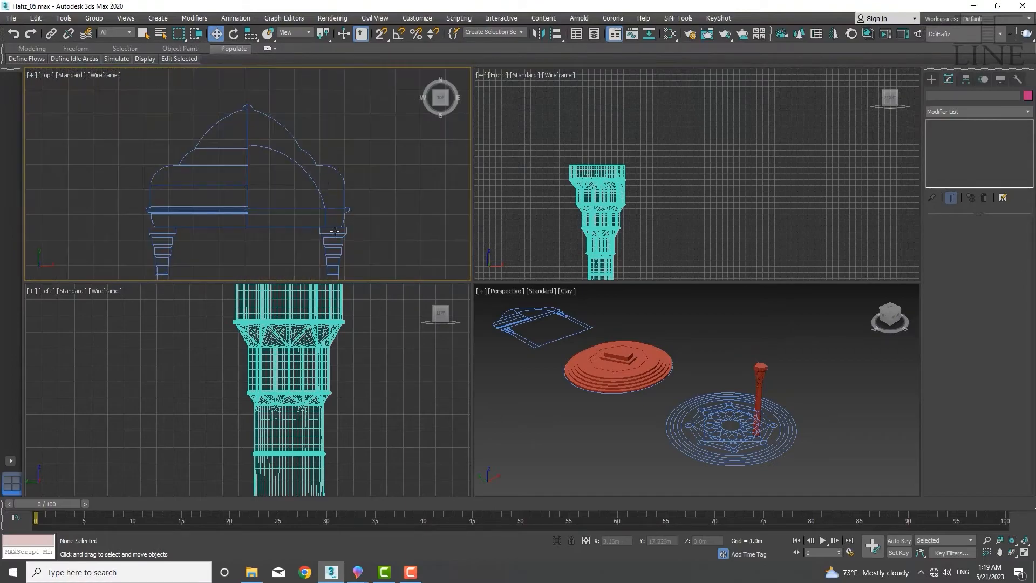
scroll(332, 220, "up", 3)
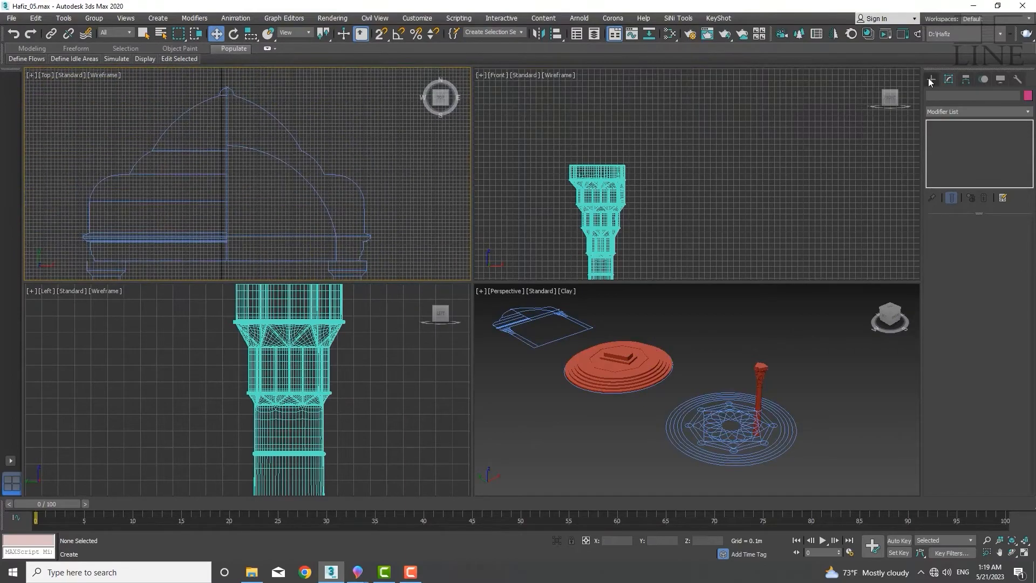
Start a Line spline and trace the dome's outer curve with vertex snapping, from the apex downward
left_click(930, 81)
left_click(944, 94)
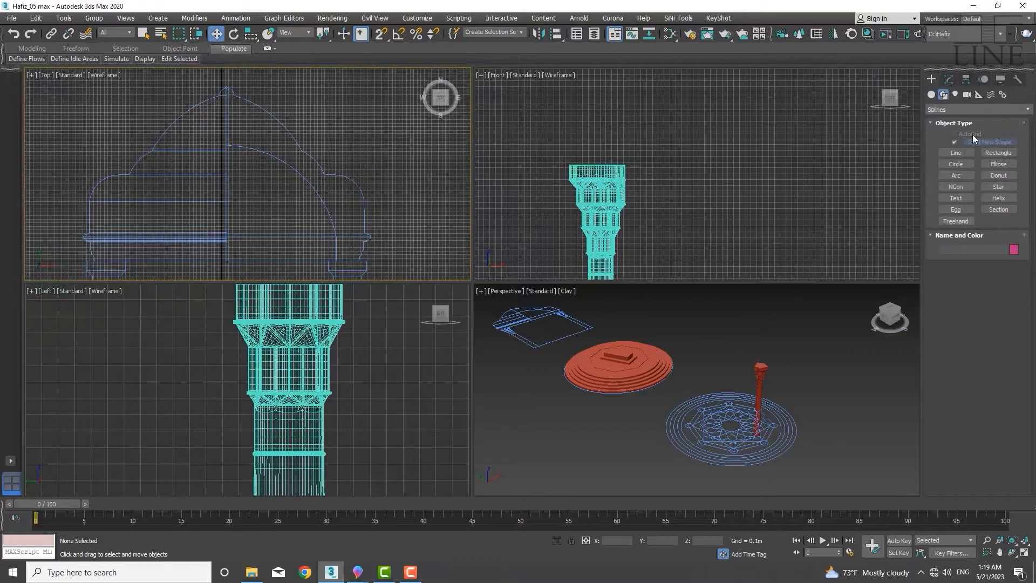
left_click(963, 154)
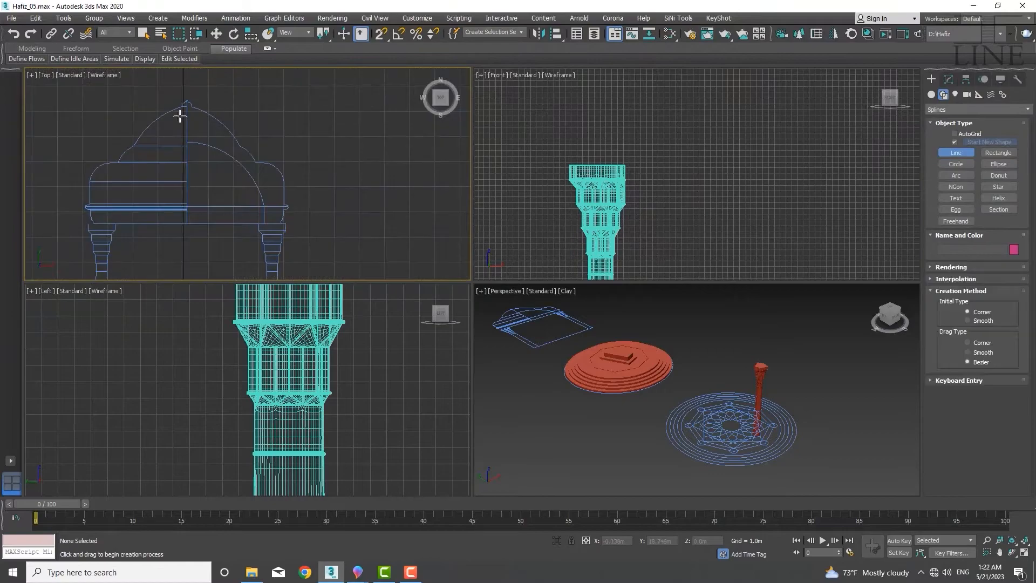
scroll(155, 185, "up", 5)
key("s")
left_click(151, 168)
scroll(186, 212, "up", 3)
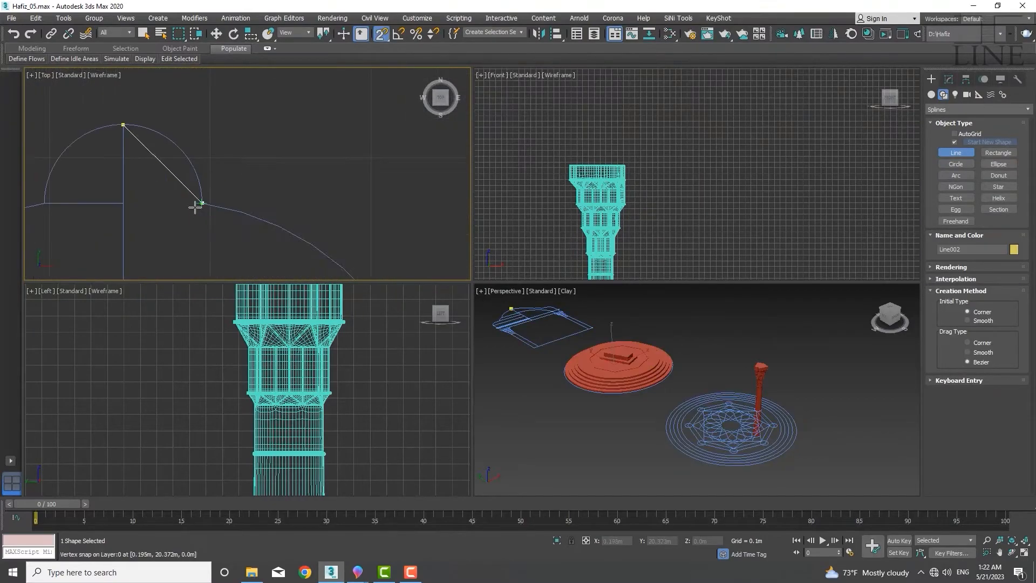
left_click(199, 205)
scroll(121, 73, "down", 5)
left_click(232, 221)
scroll(111, 93, "down", 8)
scroll(253, 218, "up", 5)
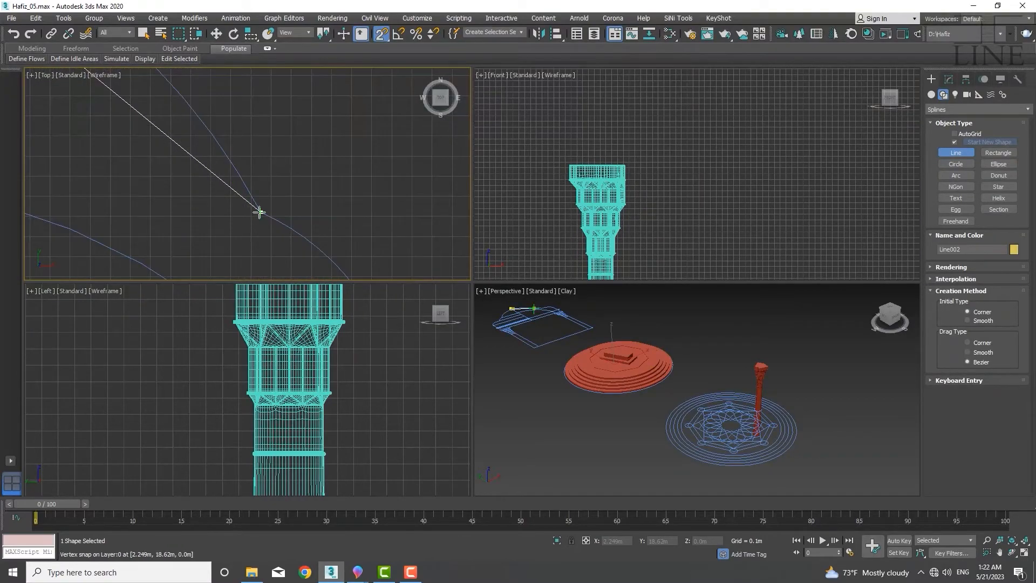
left_click(260, 211)
scroll(154, 110, "down", 4)
scroll(250, 220, "up", 3)
left_click(250, 188)
scroll(227, 174, "down", 3)
left_click(284, 183)
scroll(285, 184, "down", 3)
scroll(319, 215, "up", 3)
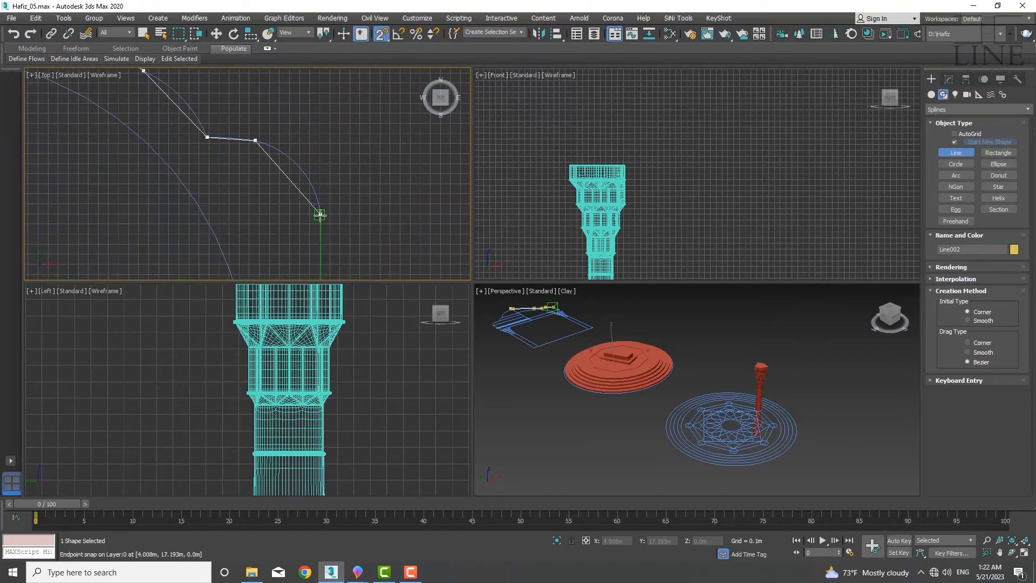
left_click(320, 215)
Continue the line along the cornice and base profile, back to the centre axis, and finish the shape
scroll(319, 215, "down", 3)
scroll(311, 216, "up", 5)
scroll(270, 183, "down", 5)
scroll(275, 195, "up", 8)
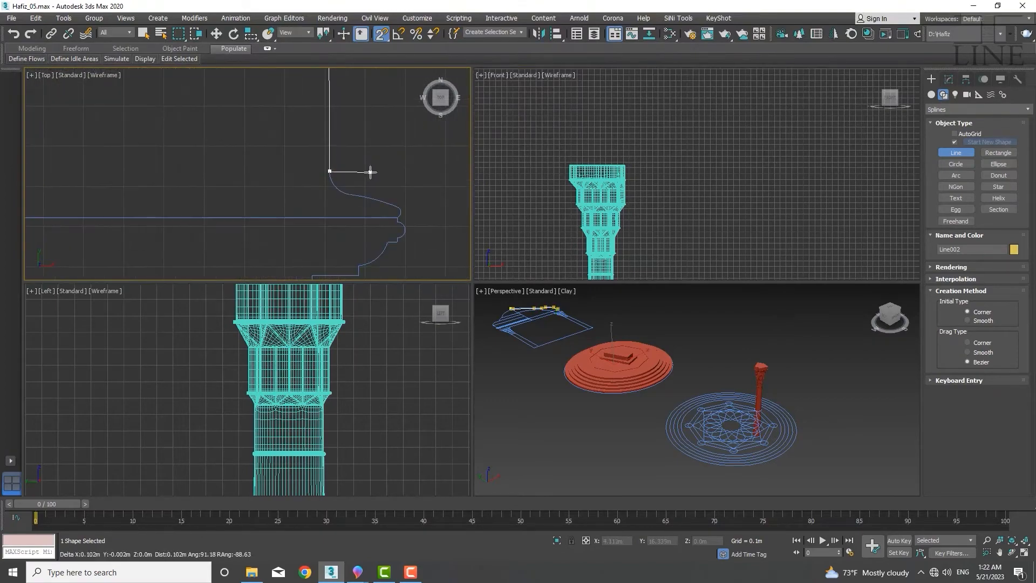
scroll(354, 193, "up", 2)
left_click(364, 190)
scroll(431, 216, "up", 2)
scroll(424, 205, "up", 3)
left_click(422, 203)
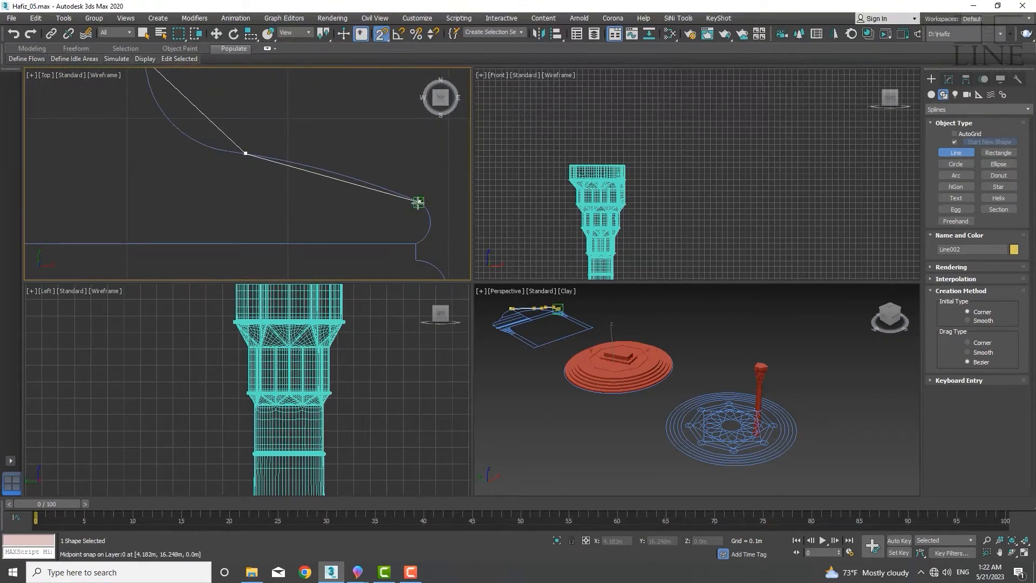
left_click(417, 244)
scroll(415, 265, "up", 5)
left_click(422, 244)
scroll(400, 210, "down", 3)
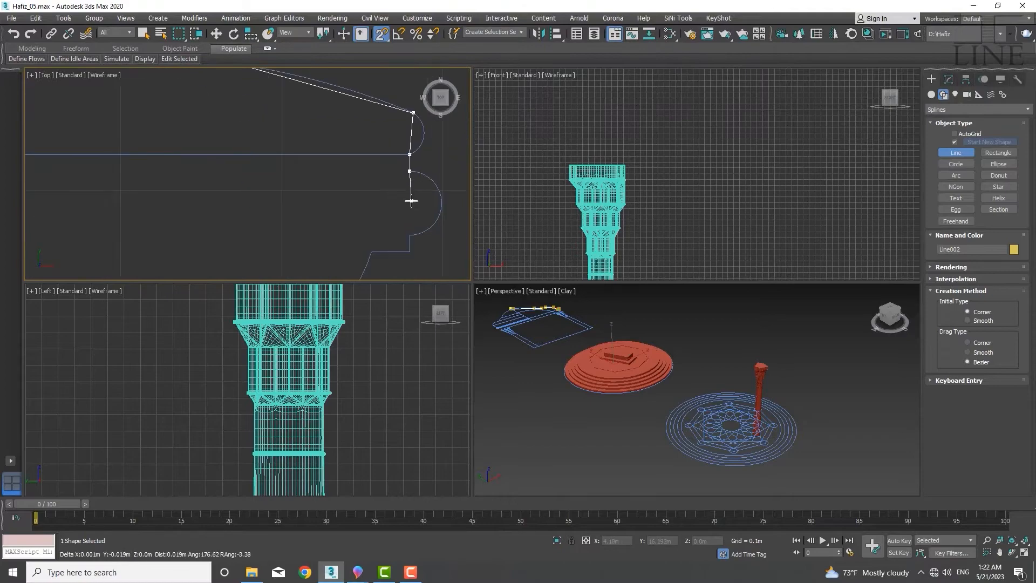
left_click(370, 252)
middle_click_drag(372, 265, 405, 142)
left_click(290, 224)
left_click(289, 263)
scroll(231, 229, "down", 5)
left_click(186, 241)
scroll(190, 241, "down", 5)
middle_click_drag(197, 272, 322, 185)
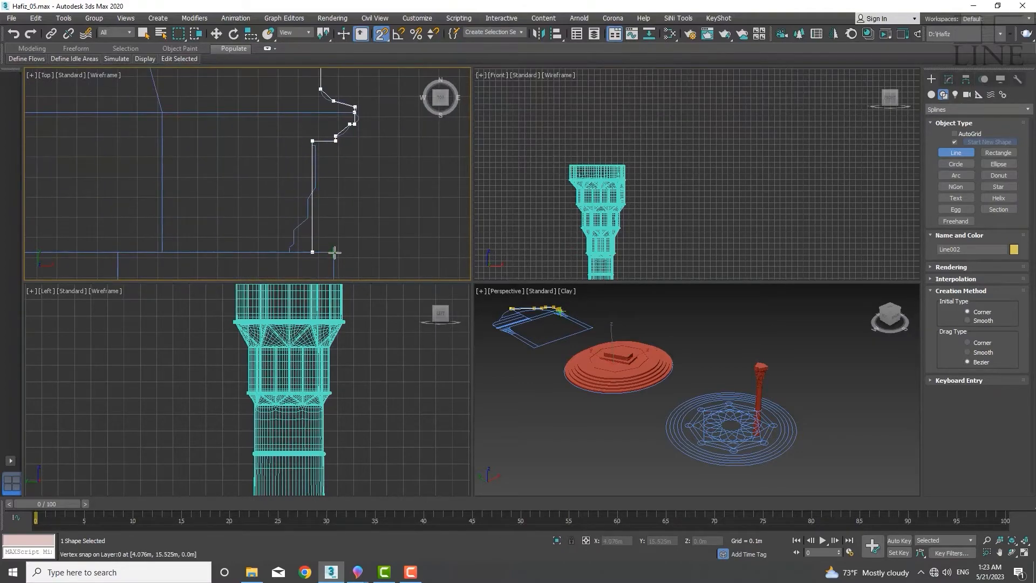
middle_click_drag(146, 250, 243, 246)
scroll(244, 246, "down", 2)
left_click(254, 248)
scroll(286, 164, "down", 5)
left_click(287, 144)
scroll(258, 138, "up", 3)
middle_click_drag(228, 158, 369, 261)
left_click(86, 210)
scroll(203, 147, "down", 5)
right_click(227, 153)
middle_click_drag(212, 139, 234, 183)
key("s")
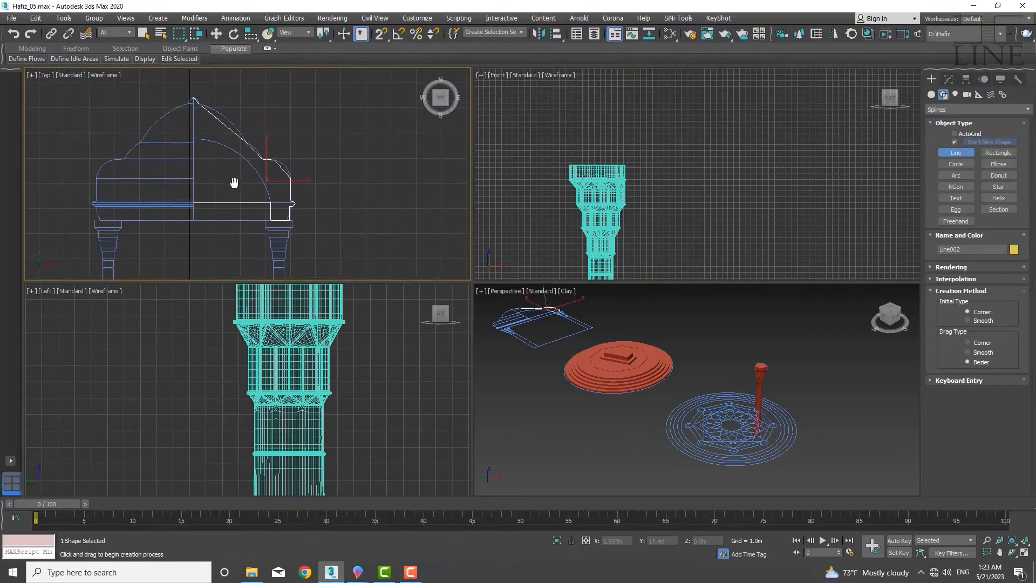
Switch to vertex editing, select the vertices along the dome curve and convert them to Bezier
scroll(206, 117, "up", 3)
key("w")
key("1")
scroll(186, 104, "up", 6)
scroll(191, 162, "down", 3)
left_click_drag(144, 123, 218, 204)
right_click(176, 183)
left_click(165, 141)
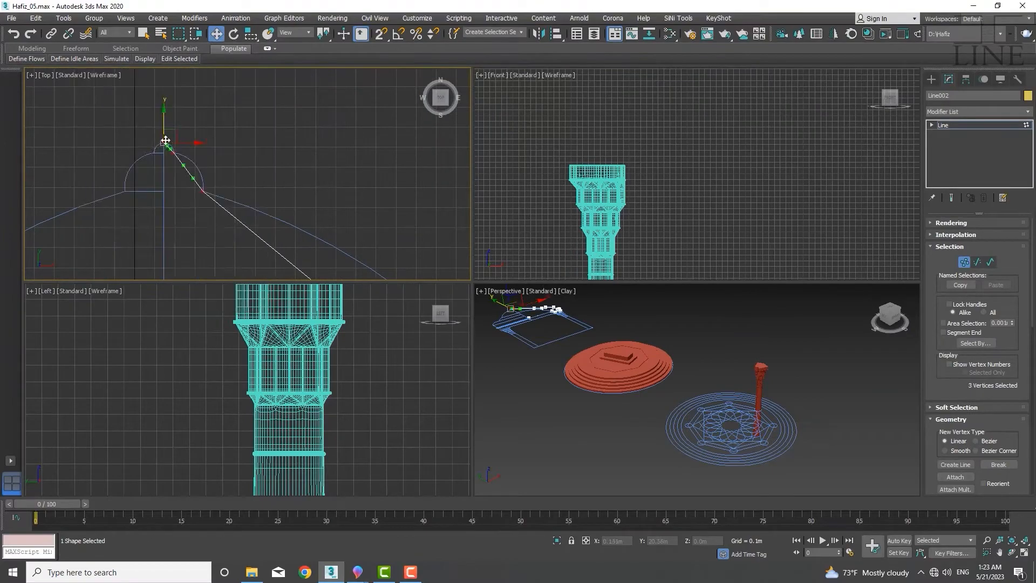
Adjust the Bezier handles at the apex and upper vertices so the spline follows the dome's curve
scroll(168, 144, "up", 8)
left_click_drag(145, 173, 203, 119)
middle_click_drag(191, 226, 160, 197)
left_click_drag(162, 196, 216, 192)
middle_click_drag(172, 90, 190, 131)
left_click_drag(190, 131, 190, 133)
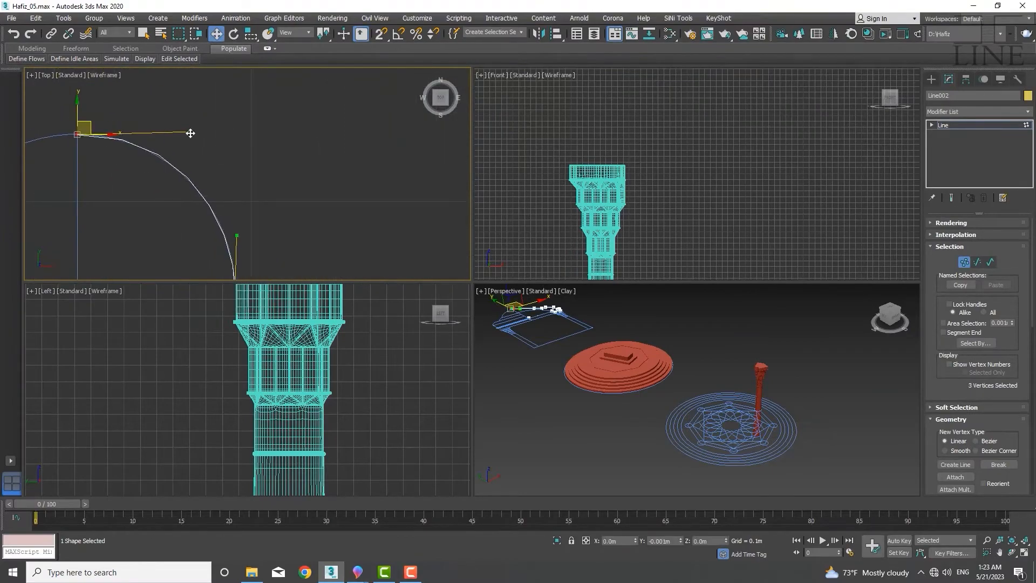
scroll(190, 133, "down", 2)
middle_click_drag(216, 202, 214, 175)
left_click_drag(224, 177, 224, 183)
scroll(224, 183, "down", 6)
middle_click_drag(243, 243, 228, 211)
left_click_drag(246, 216, 303, 174)
middle_click_drag(300, 214, 231, 166)
left_click_drag(217, 218, 265, 225)
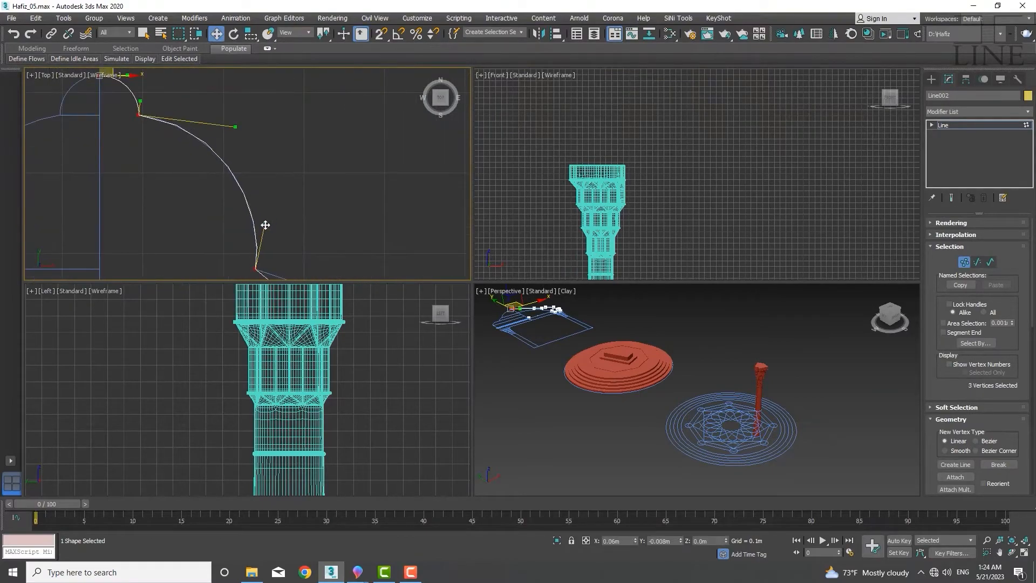
Refine the handles of the lower dome vertex to match the reference outline
scroll(265, 225, "down", 7)
middle_click_drag(302, 254, 172, 175)
left_click_drag(219, 227, 258, 186)
scroll(258, 187, "down", 4)
middle_click_drag(311, 258, 213, 211)
scroll(216, 199, "up", 3)
Change the type of the vertex near the dome's base and shape its handles along the reference curve
left_click(238, 237)
right_click(228, 237)
left_click(190, 176)
left_click_drag(199, 223, 236, 217)
middle_click_drag(278, 216, 161, 83)
scroll(222, 186, "up", 4)
left_click_drag(195, 220, 213, 185)
middle_click_drag(213, 185, 173, 105)
left_click(216, 204)
middle_click_drag(217, 204, 219, 233)
Convert the vertex at the foot of the curve to Bezier Corner and adjust its handles
right_click(219, 233)
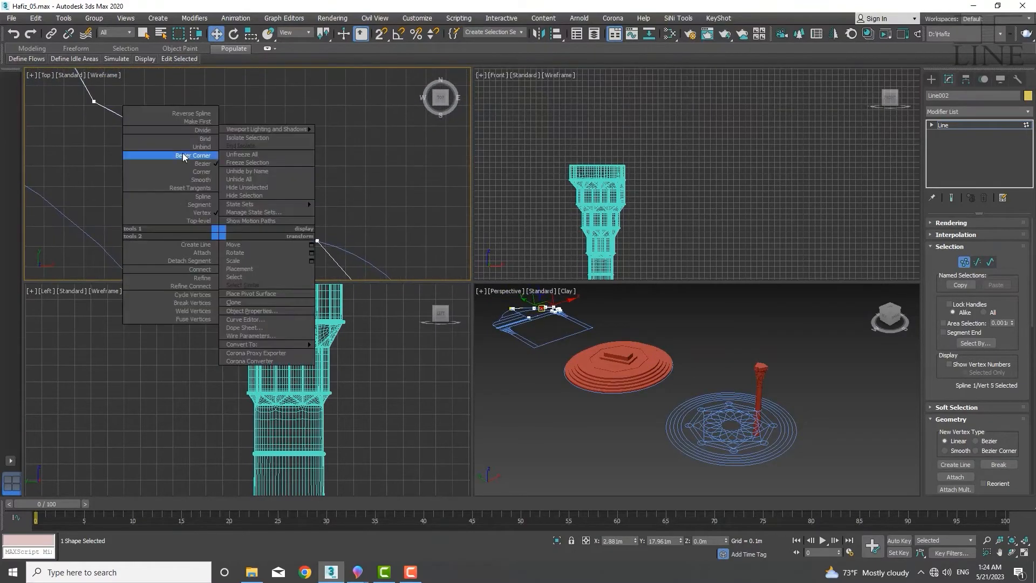
left_click(183, 156)
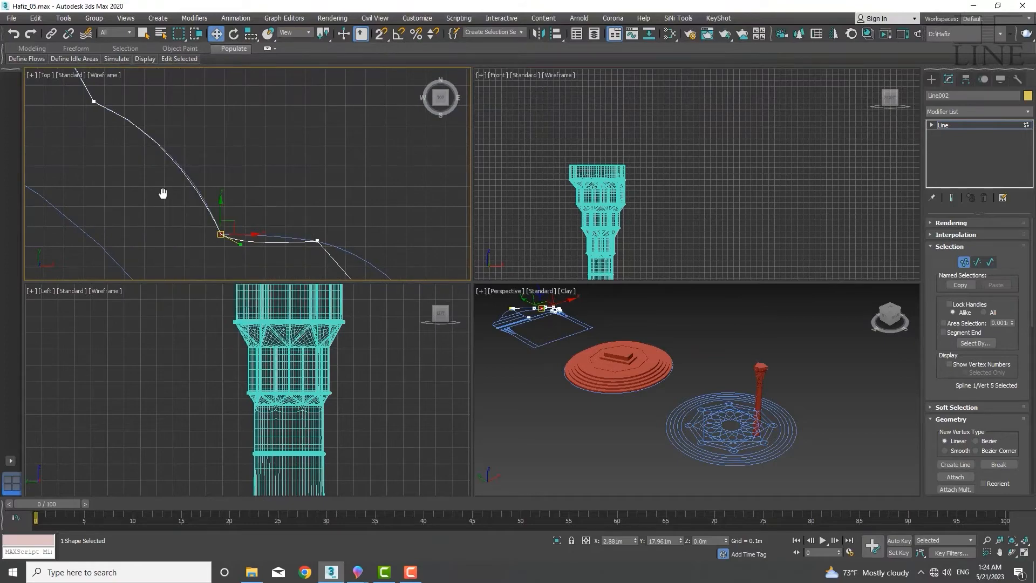
middle_click_drag(163, 193, 136, 119)
scroll(192, 158, "up", 10)
middle_click_drag(192, 174, 216, 230)
scroll(217, 152, "down", 10)
left_click_drag(215, 231, 206, 213)
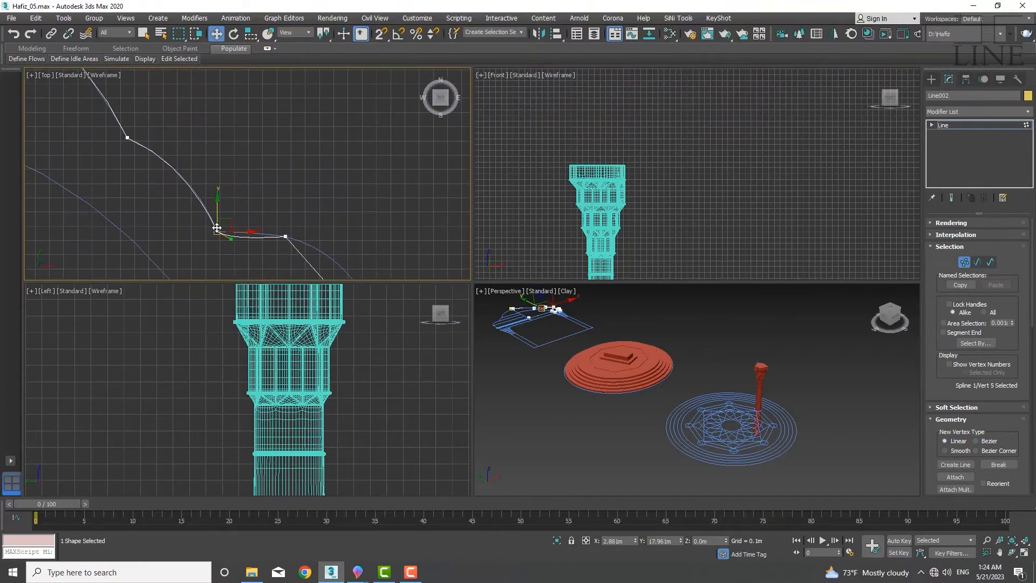
Shape the handles of the lower curve vertex along the reference outline and select the vertex above it
scroll(216, 230, "up", 10)
left_click_drag(269, 253, 236, 97)
scroll(237, 98, "down", 6)
middle_click_drag(238, 99, 260, 259)
left_click_drag(255, 245, 229, 195)
scroll(261, 211, "down", 4)
middle_click_drag(262, 212, 281, 267)
left_click(149, 142)
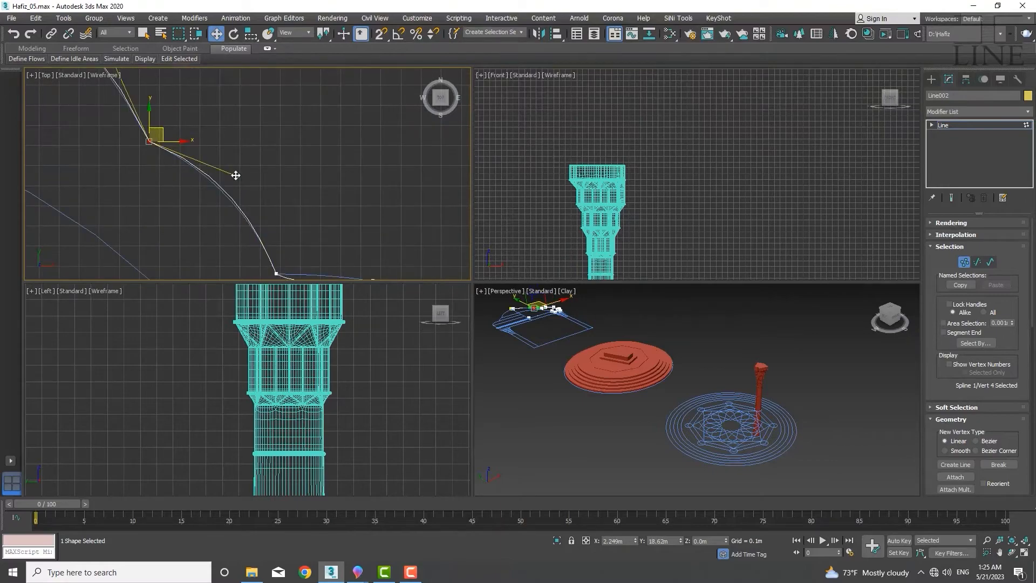
Adjust the handles of the selected upper vertex so the spline follows the dome's curve
left_click_drag(236, 175, 231, 177)
middle_click_drag(275, 233, 235, 187)
left_click(236, 229)
scroll(258, 241, "up", 4)
scroll(301, 230, "up", 3)
left_click_drag(280, 207, 279, 208)
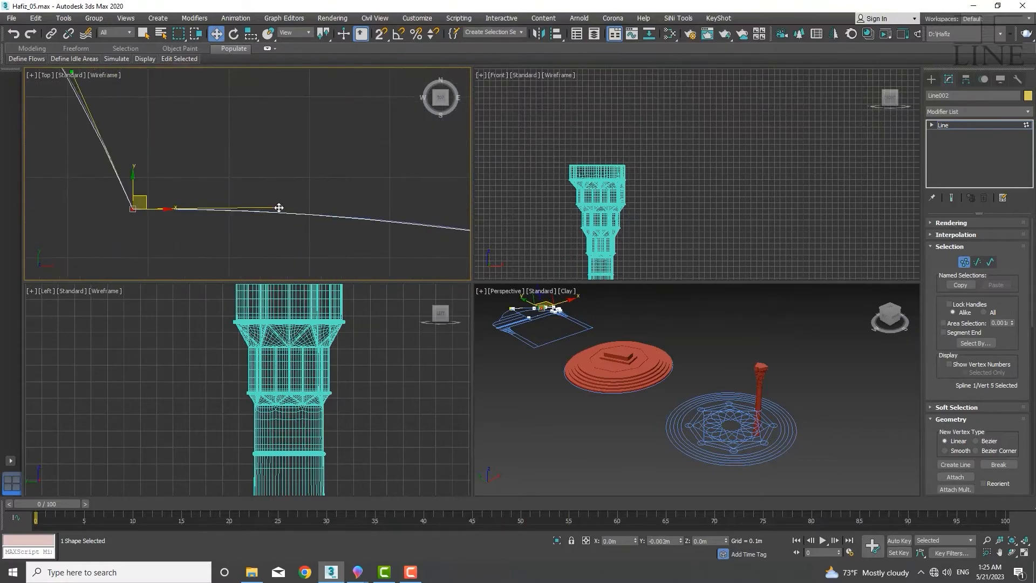
Pull the corner vertex's handle along the outline and change its vertex type
middle_click_drag(291, 211, 169, 195)
left_click(396, 220)
right_click(395, 219)
left_click(381, 144)
Reshape the next curve segment and change the type of the vertex near the dome's shoulder
scroll(283, 208, "down", 5)
middle_click_drag(295, 208, 92, 116)
left_click_drag(131, 150, 181, 120)
left_click(215, 242)
right_click(210, 244)
left_click(175, 168)
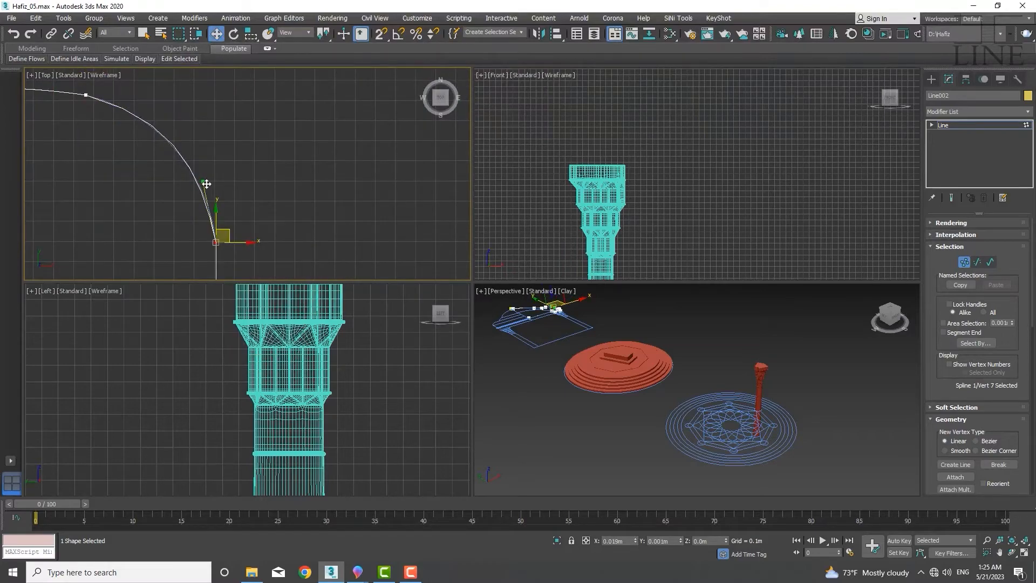
Adjust the handles of the shoulder vertex to match the reference curve
middle_click_drag(158, 195, 189, 246)
left_click(116, 146)
left_click_drag(211, 173, 225, 166)
scroll(225, 167, "down", 4)
scroll(254, 256, "up", 6)
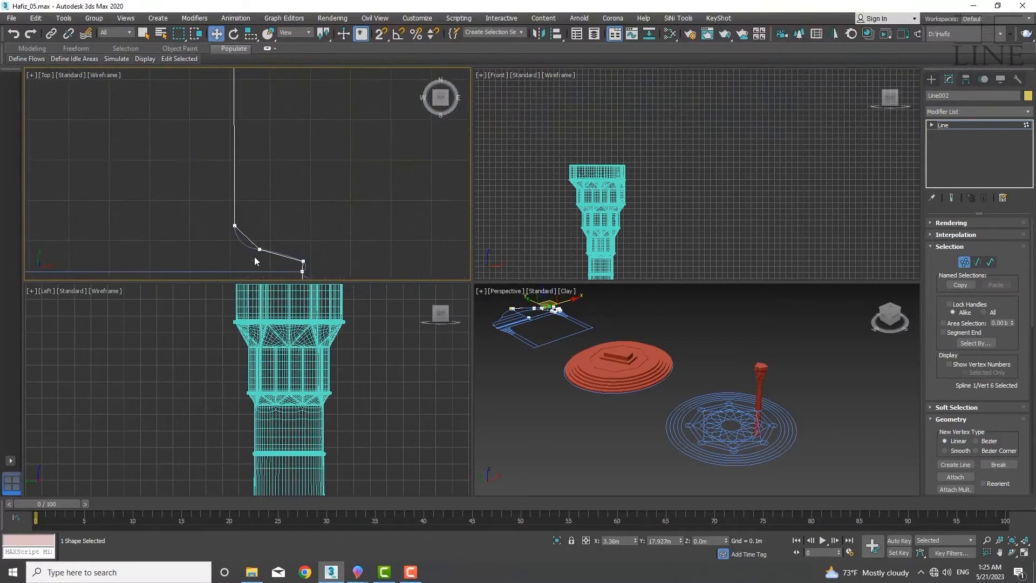
Change the types of the neighbouring vertices near the dome's rim and shape their handles
middle_click_drag(254, 256, 246, 242)
right_click(197, 230)
mouse_move(259, 246)
left_mouse_down()
mouse_move(214, 202)
mouse_move(205, 222)
mouse_move(249, 237)
left_mouse_up()
left_click(181, 161)
scroll(221, 220, "up", 2)
right_click(205, 222)
left_click(178, 145)
Shape the handles along the lower rim segment to follow the reference outline
scroll(251, 236, "up", 2)
scroll(248, 238, "up", 5)
left_click_drag(156, 228, 164, 224)
left_click(295, 238)
left_click_drag(250, 238, 263, 237)
middle_click_drag(313, 254, 205, 194)
left_click_drag(247, 236, 234, 182)
left_click(433, 247)
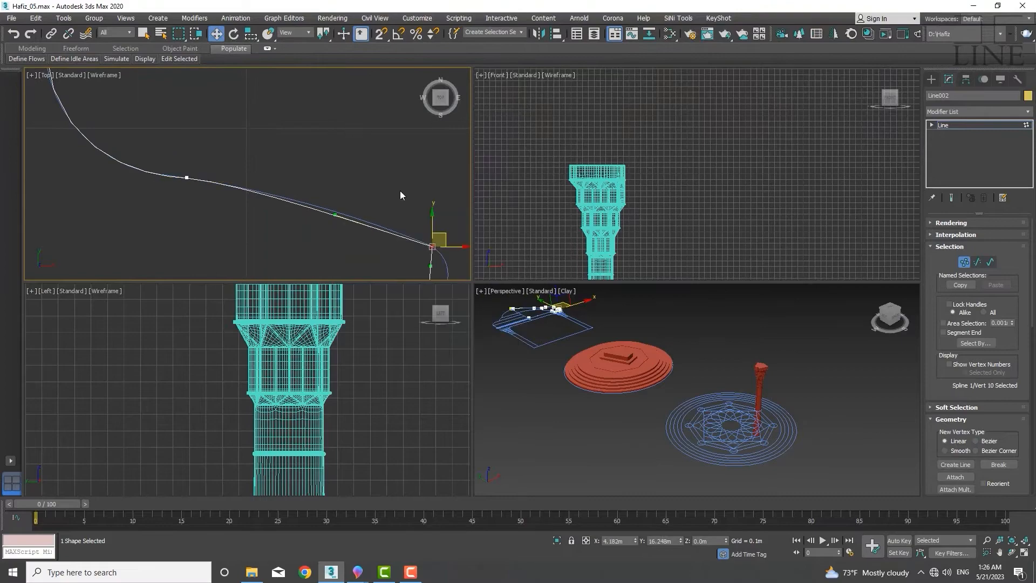
Adjust the handles of the rim vertex, change its type and select the next vertex
middle_click_drag(426, 270, 337, 172)
left_click_drag(341, 167, 354, 190)
left_click(339, 206)
right_click(326, 217)
left_click(274, 208)
scroll(381, 206, "down", 2)
middle_click_drag(335, 270, 407, 163)
middle_click_drag(355, 236, 365, 183)
left_click(396, 145)
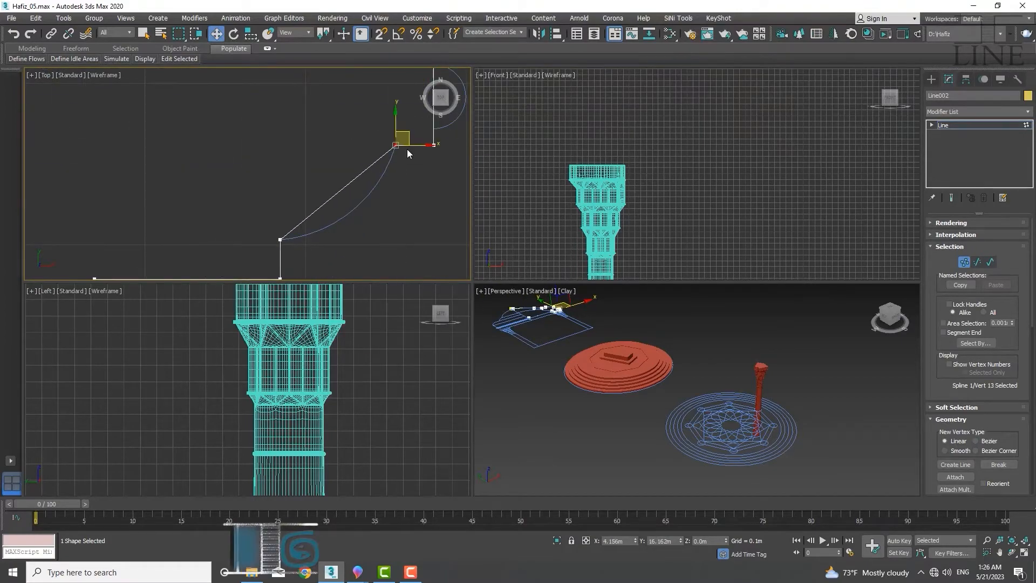
Convert the two lower vertices to Bezier and shape the concave curve toward the base
left_click(280, 238, "ctrl")
right_click(251, 193)
left_click(225, 117)
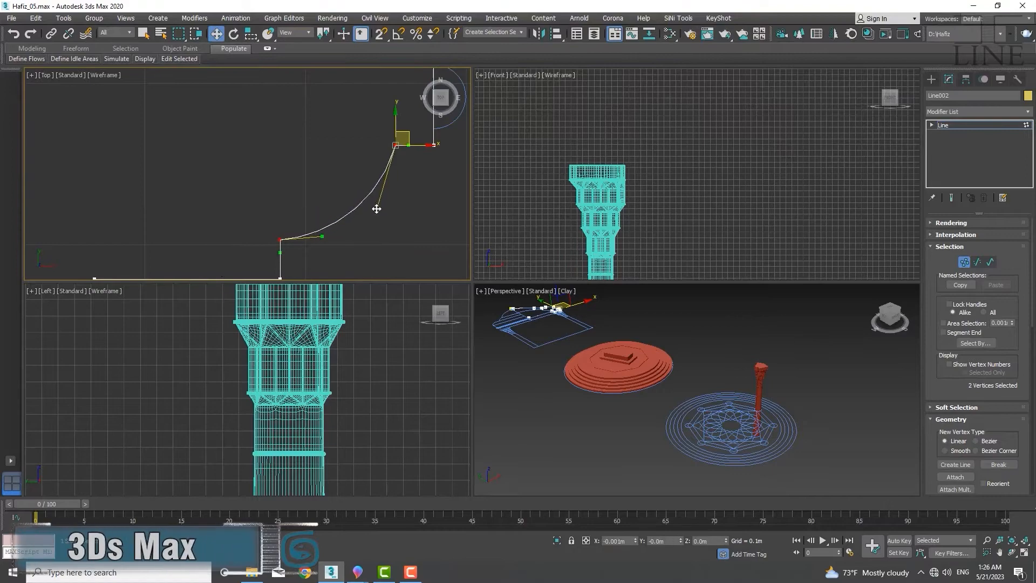
scroll(331, 180, "down", 4)
scroll(286, 217, "up", 3)
scroll(315, 177, "down", 4)
middle_click_drag(311, 189, 310, 149)
left_click(296, 91)
left_click(296, 248, "ctrl")
left_click_drag(331, 111, 299, 111)
Refine the profile with vertex snapping to add a vertex on the base line and move it down
scroll(230, 122, "down", 4)
middle_click_drag(230, 122, 267, 120)
scroll(357, 125, "up", 3)
scroll(200, 188, "up", 4)
scroll(198, 187, "down", 4)
scroll(270, 125, "down", 1)
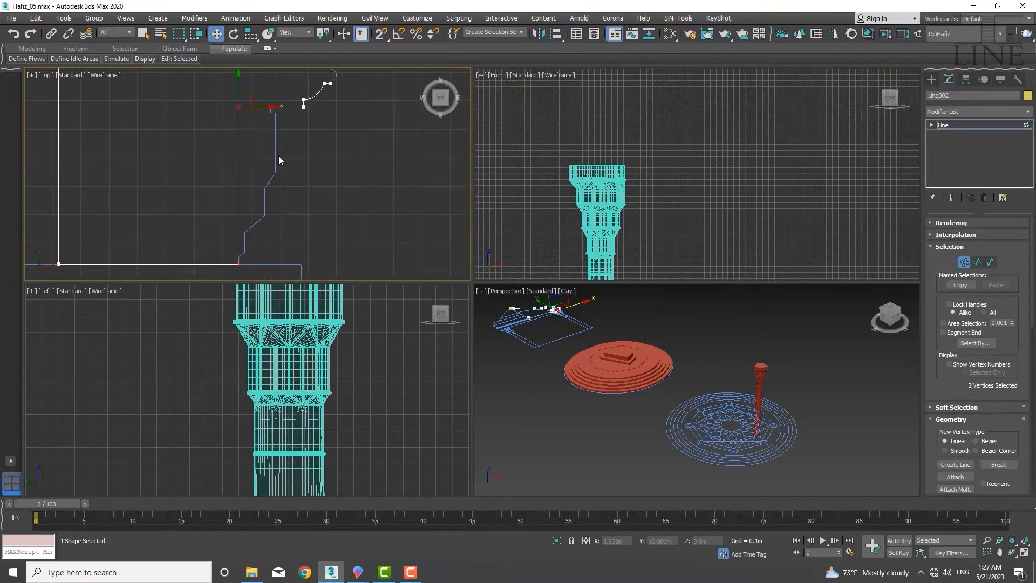
scroll(262, 143, "up", 3)
scroll(942, 400, "down", 3)
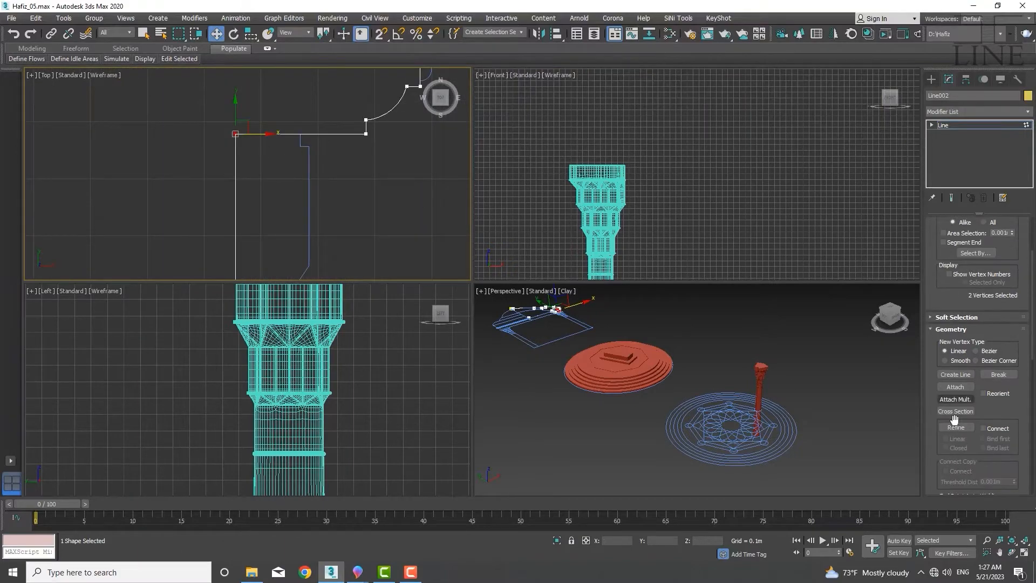
left_click(956, 428)
scroll(299, 136, "up", 5)
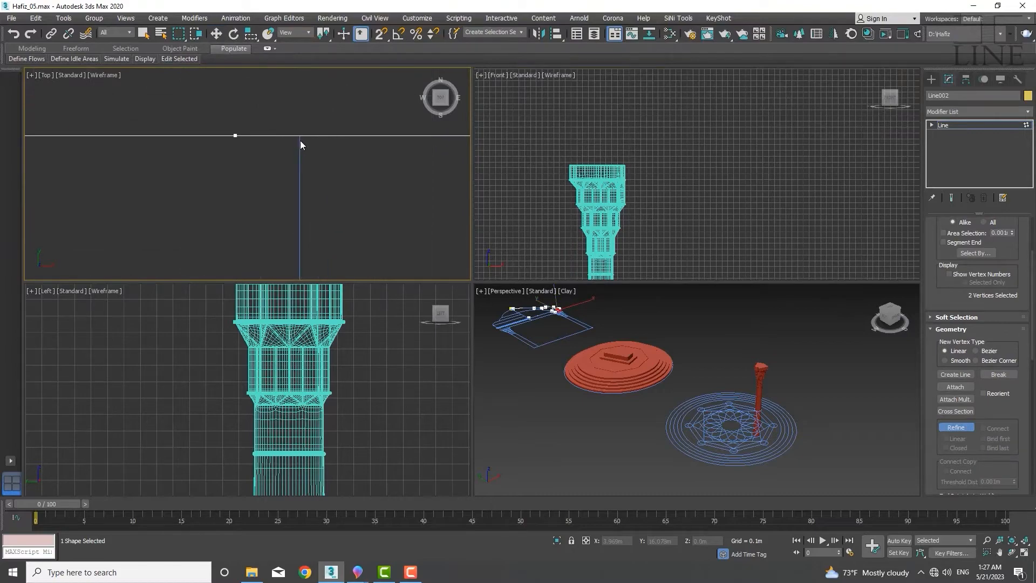
key("s")
scroll(259, 162, "down", 2)
key("w")
scroll(278, 144, "down", 3)
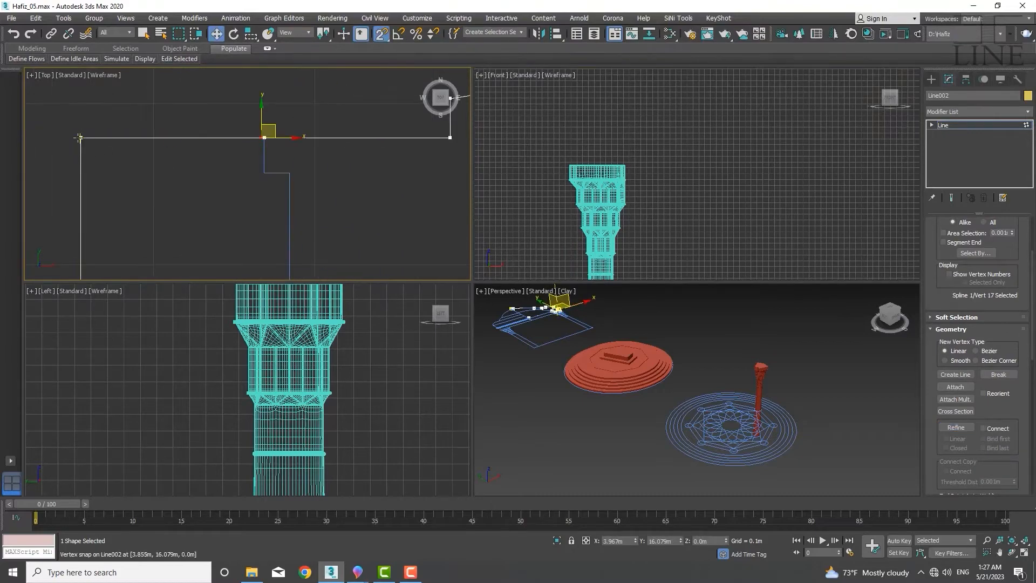
scroll(262, 142, "up", 1)
left_click_drag(265, 137, 266, 188)
scroll(276, 175, "up", 4)
scroll(283, 164, "down", 8)
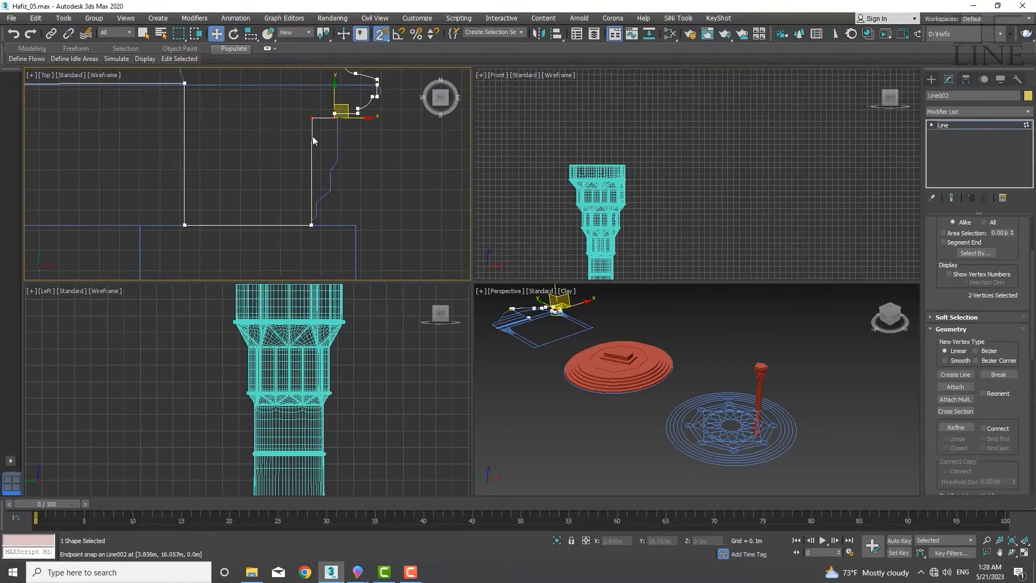
scroll(310, 118, "up", 3)
Align the profile's bottom vertices with the dome's base and leave vertex editing
left_click(311, 113)
middle_click_drag(340, 146, 374, 126)
scroll(374, 126, "down", 2)
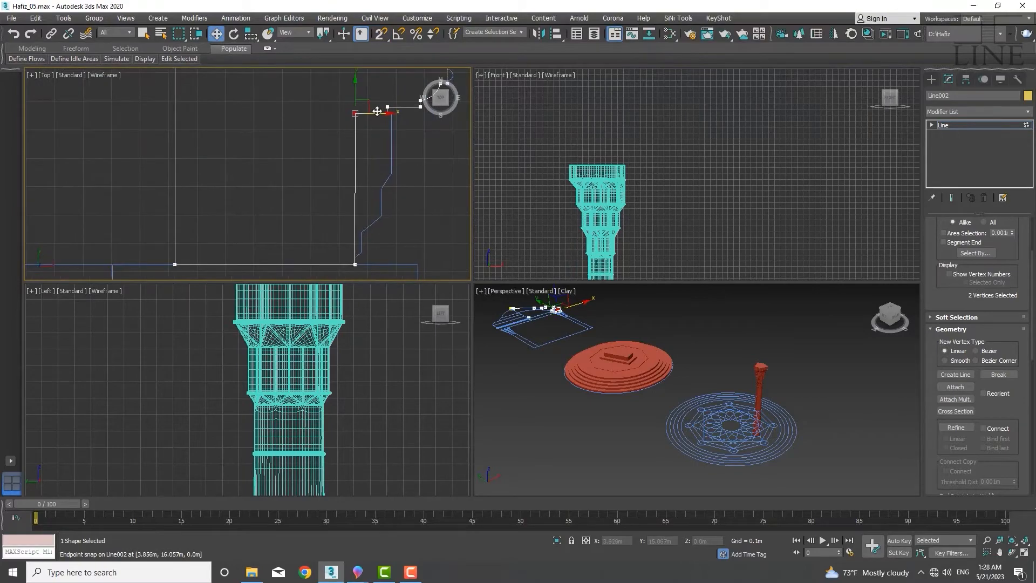
scroll(285, 165, "down", 2)
middle_click_drag(271, 155, 416, 172)
scroll(413, 172, "down", 3)
scroll(301, 159, "down", 3)
middle_click_drag(301, 161, 260, 199)
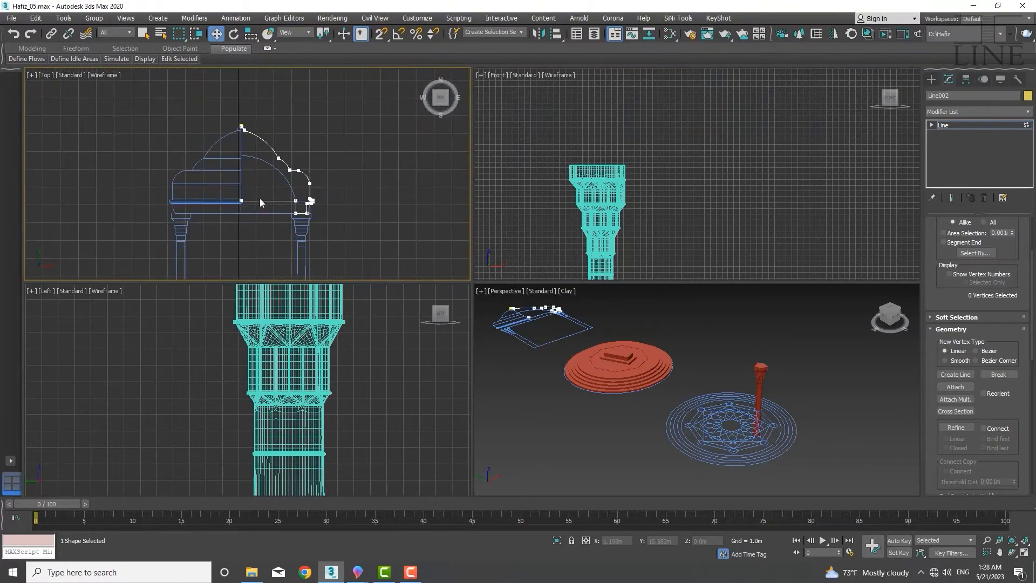
scroll(238, 202, "up", 2)
left_click(244, 202)
scroll(276, 192, "down", 3)
key("1")
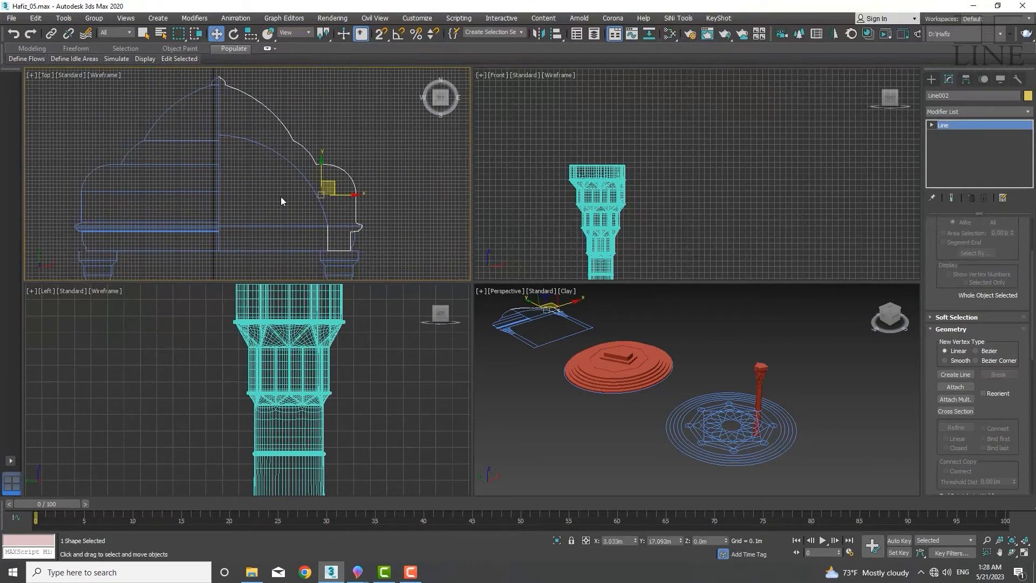
Apply a Lathe modifier to the profile and align it to Min
left_click(1029, 112)
left_click(1028, 112)
left_click(1028, 112)
left_click(961, 359)
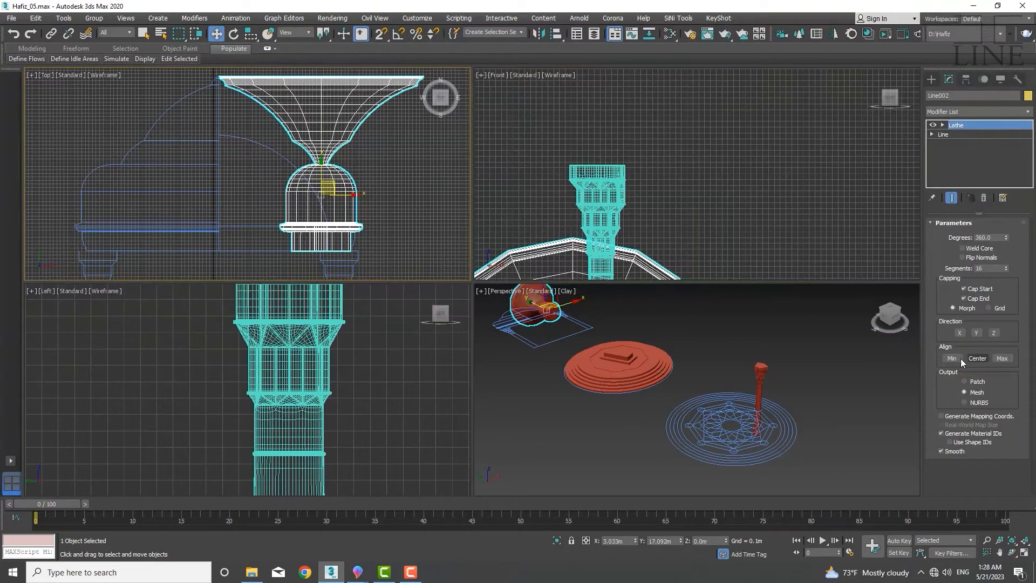
left_click(960, 358)
Set the Lathe segments to 8
scroll(533, 335, "up", 5)
middle_click_drag(533, 334, 531, 396, "alt")
scroll(531, 396, "down", 5)
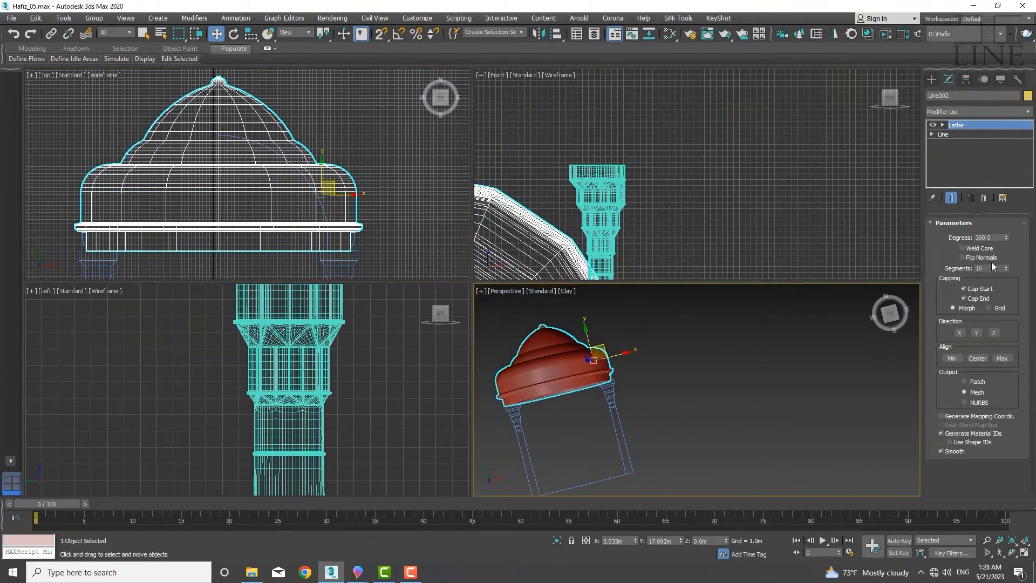
double_click(988, 268)
type("8")
key("Return")
mouse_move(602, 367)
middle_mouse_down("alt")
mouse_move(593, 356)
mouse_move(637, 302)
mouse_move(620, 324)
mouse_move(606, 285)
mouse_move(604, 410)
mouse_move(599, 356)
middle_mouse_up("alt")
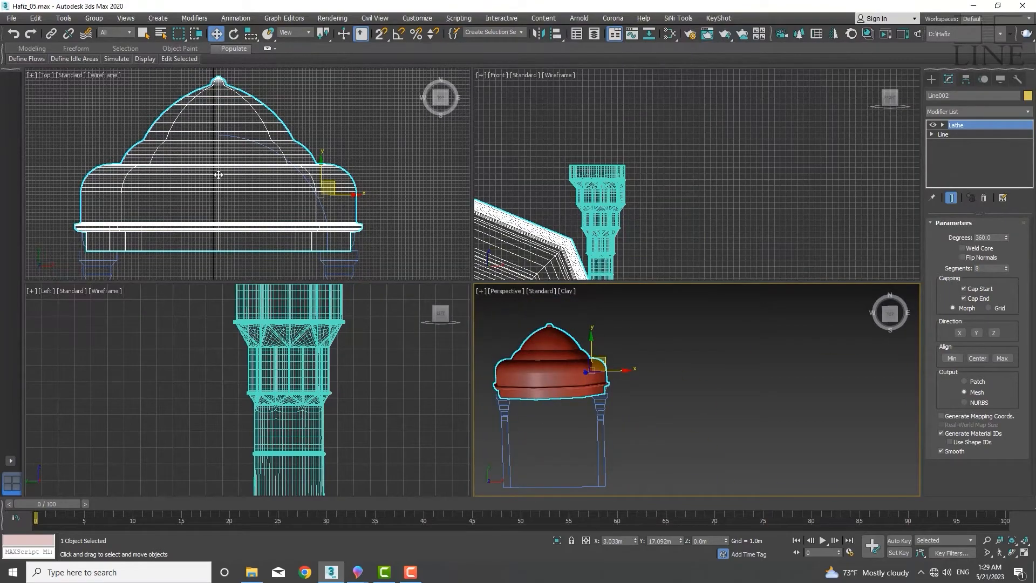
scroll(273, 185, "down", 3)
scroll(293, 147, "up", 3)
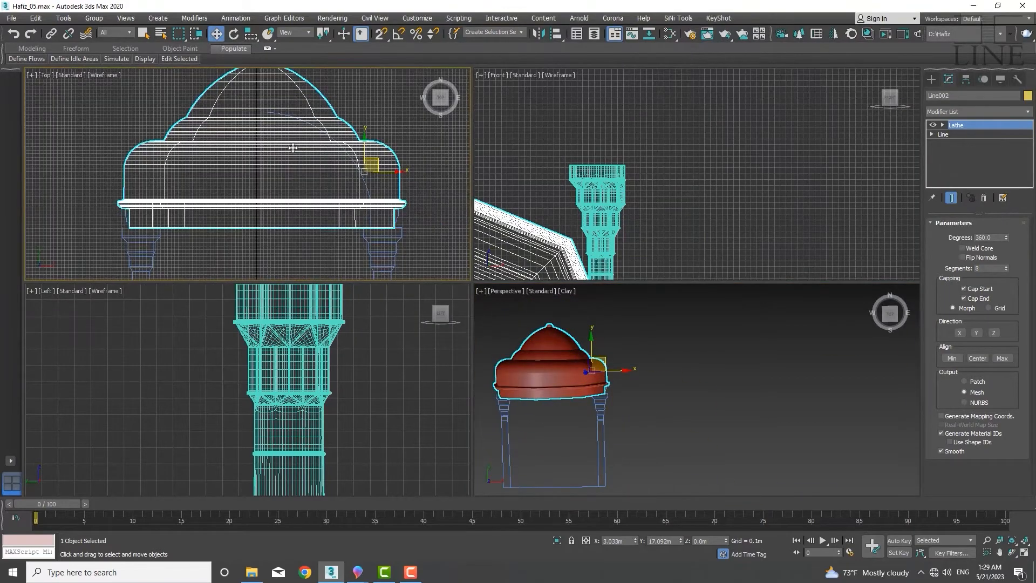
middle_click_drag(295, 181, 284, 116)
scroll(270, 141, "down", 3)
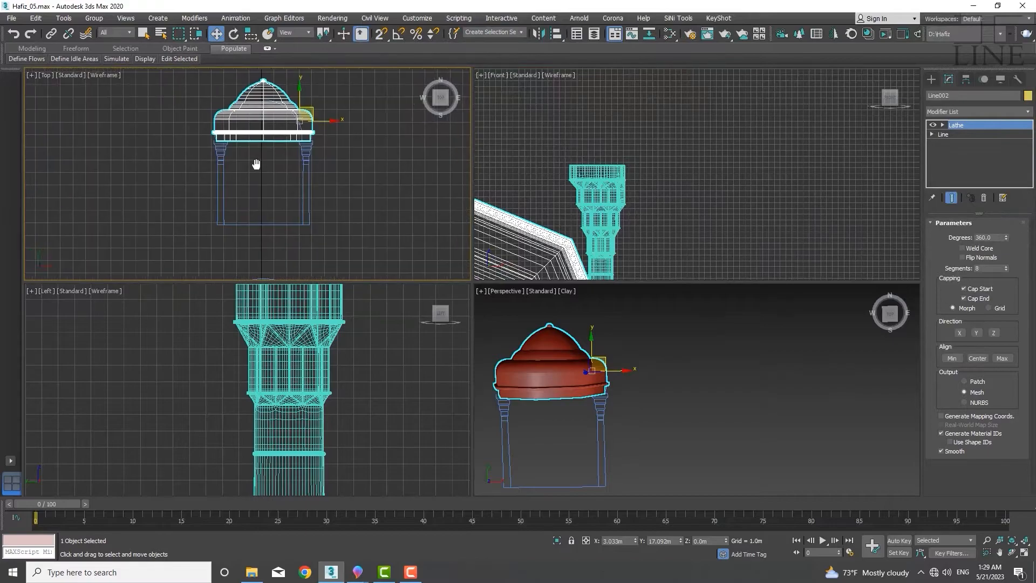
middle_click_drag(264, 192, 280, 112)
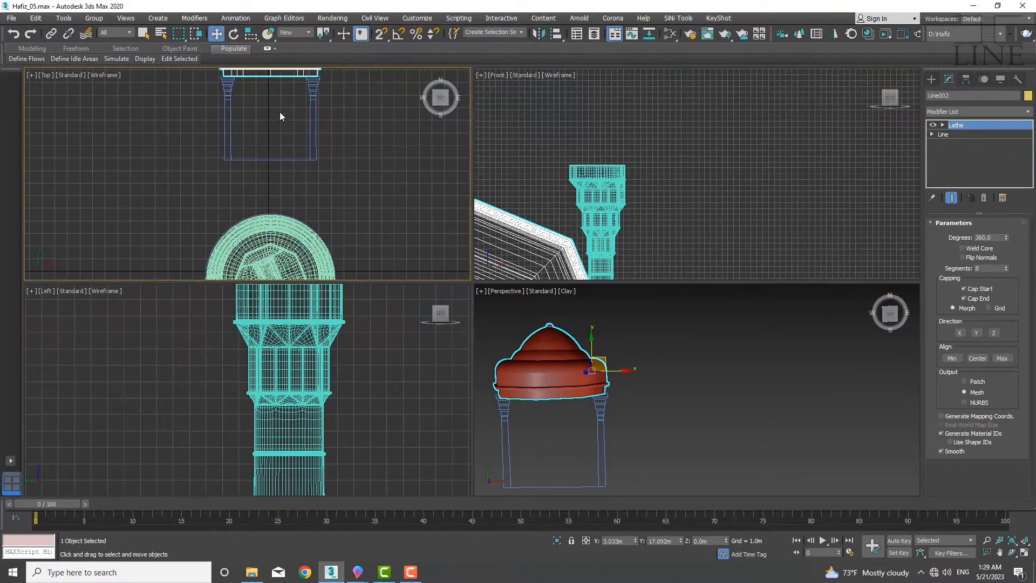
scroll(253, 143, "down", 3)
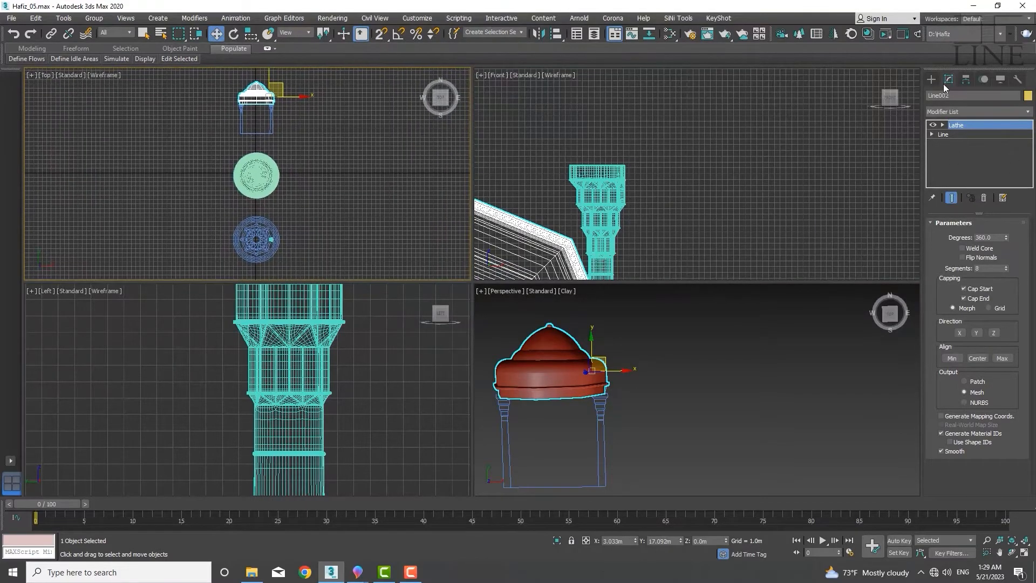
left_click(930, 80)
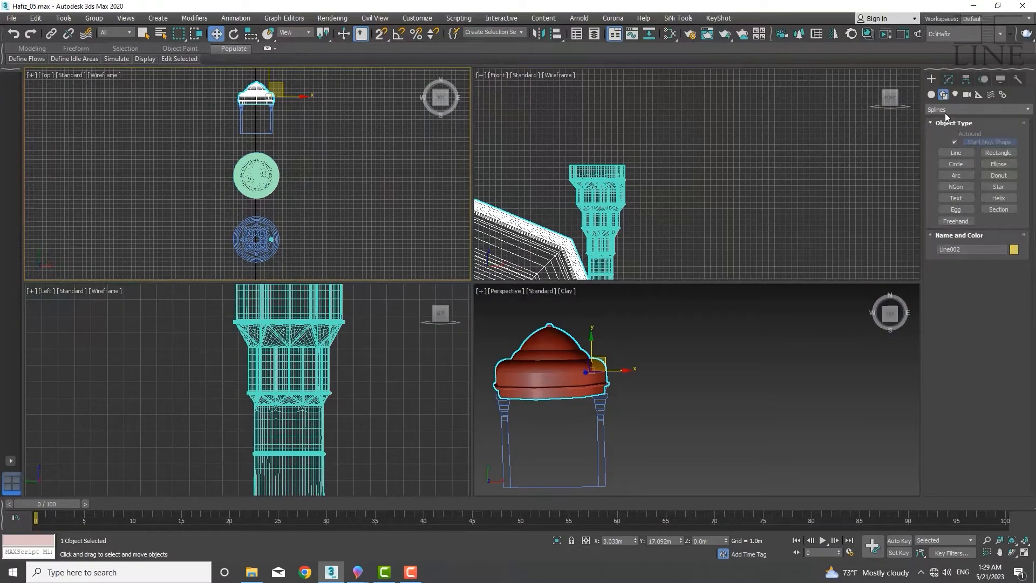
left_click(933, 96)
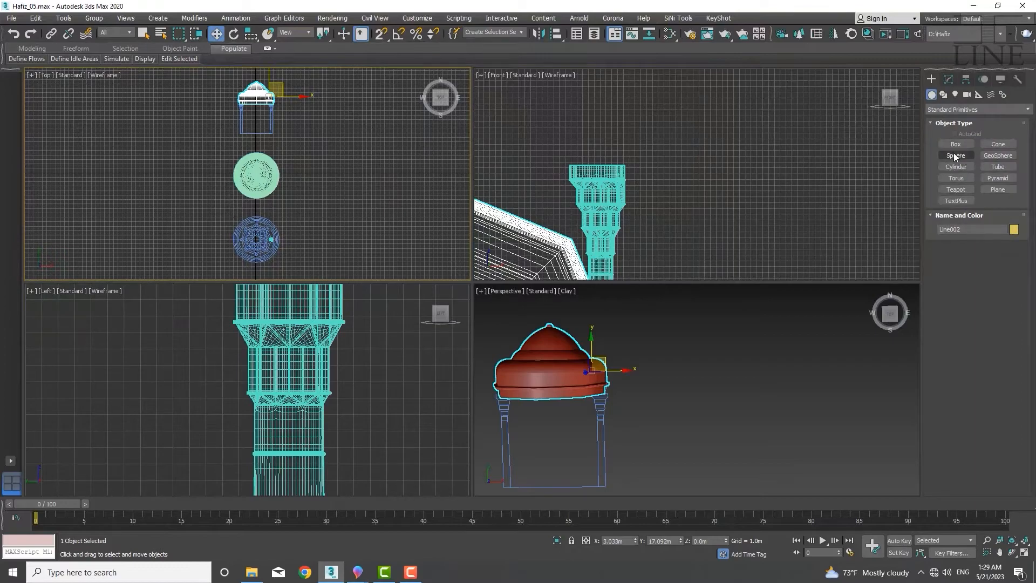
left_click(955, 156)
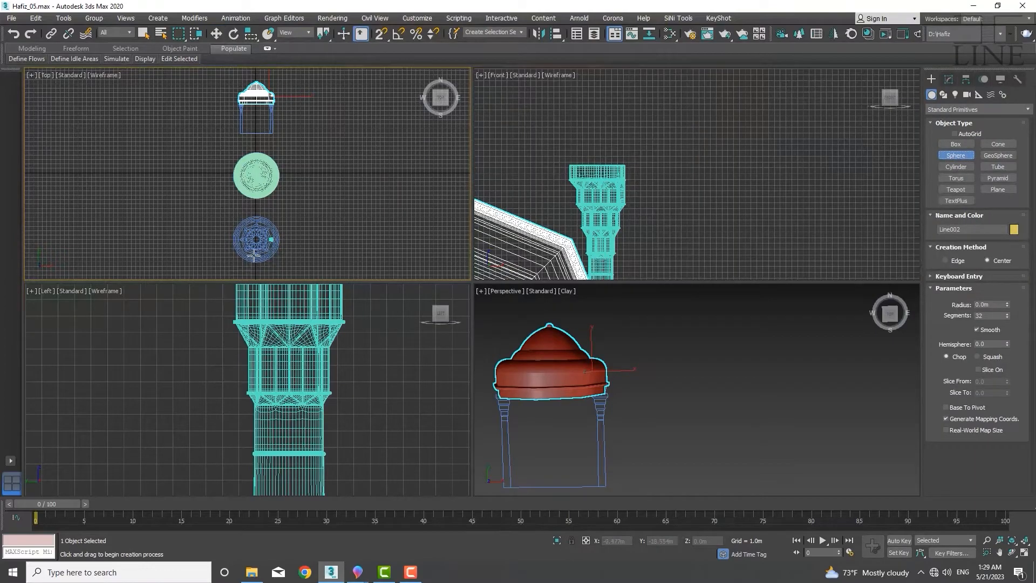
scroll(254, 257, "up", 6)
scroll(274, 198, "up", 1)
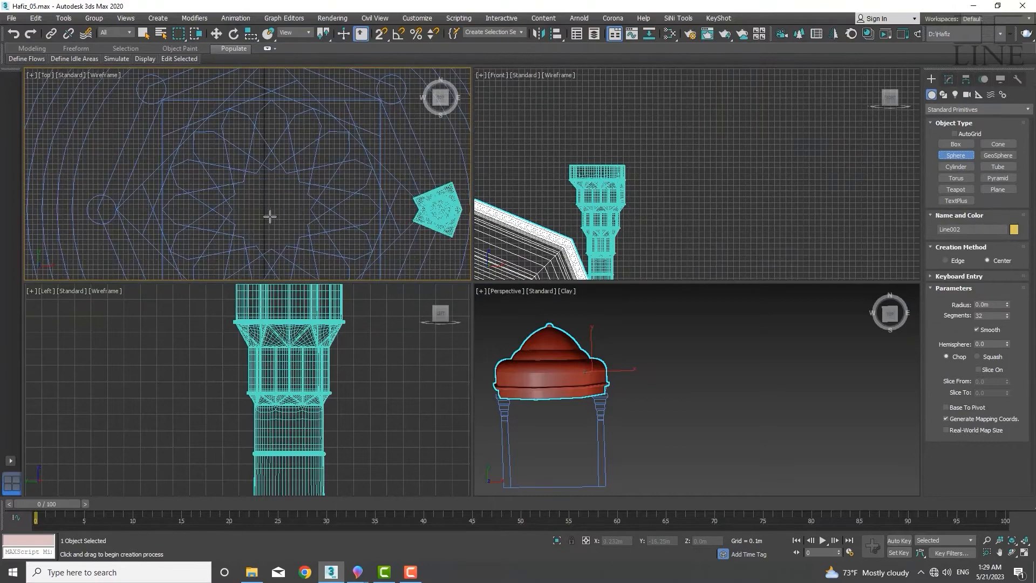
scroll(271, 204, "down", 1)
middle_click_drag(270, 211, 234, 192)
scroll(242, 183, "up", 1)
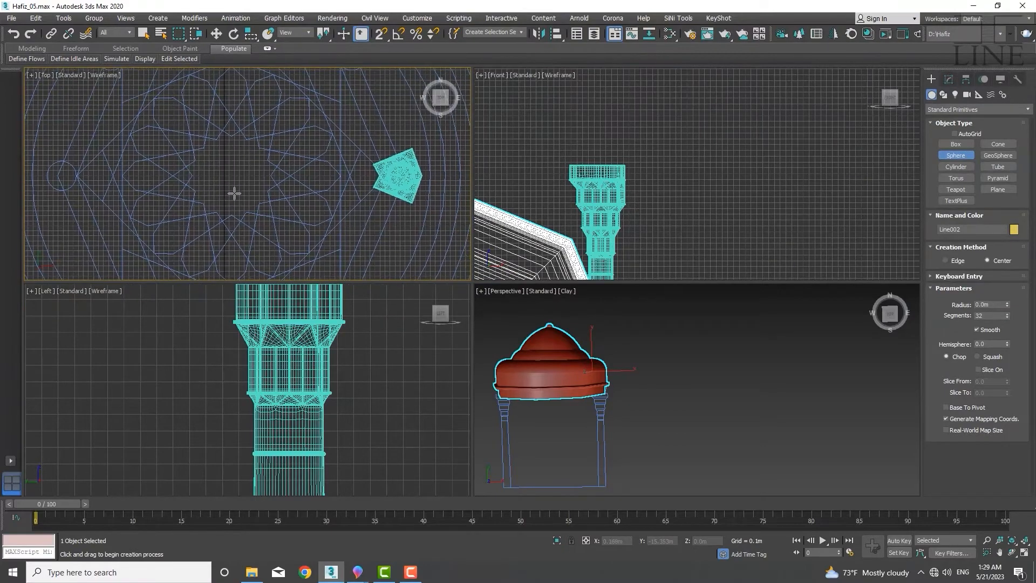
key("w")
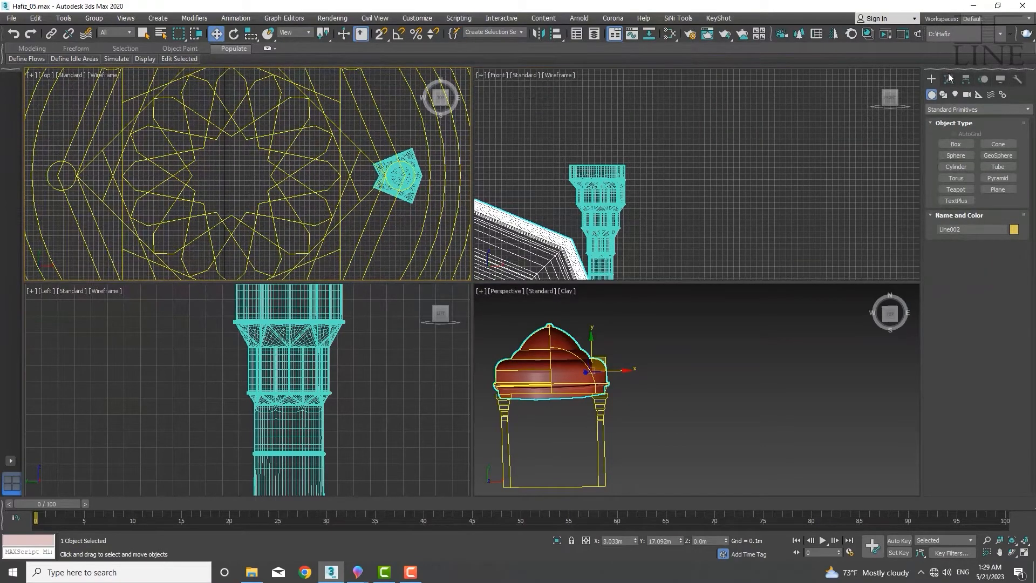
Draw a short straight line in the Top view running down from the centre of the plan pattern
left_click(944, 96)
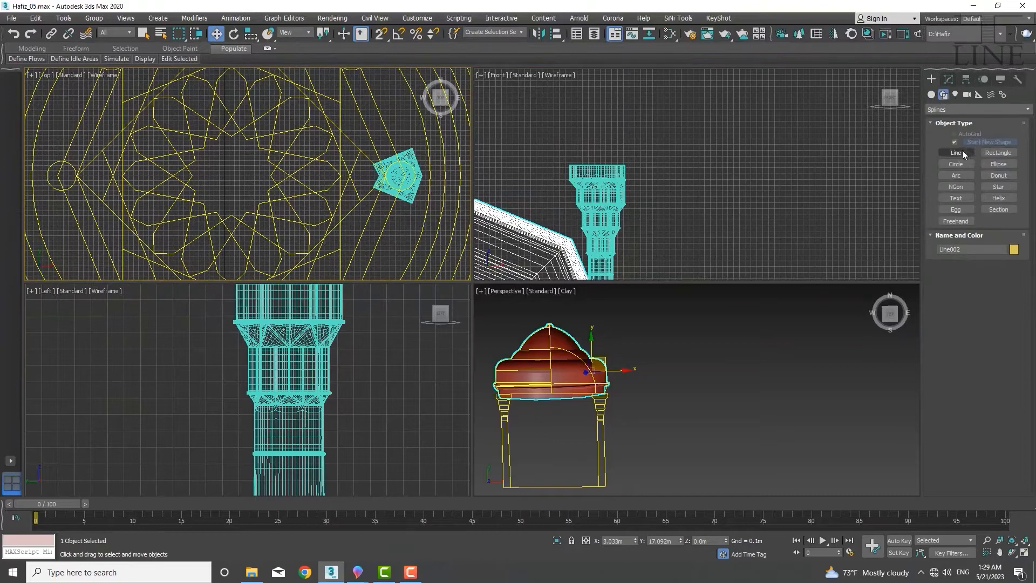
left_click(956, 153)
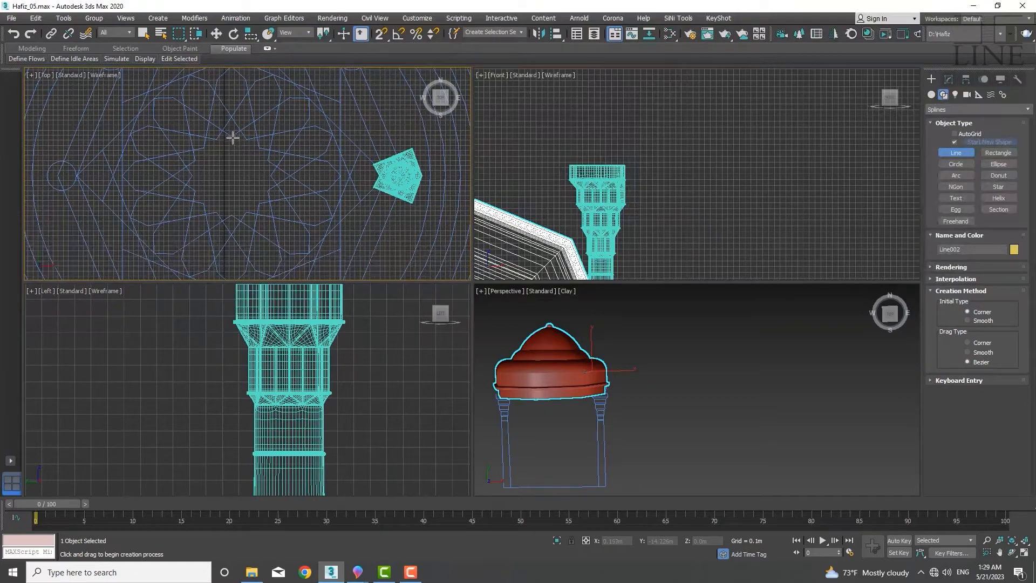
middle_click_drag(229, 149, 235, 148)
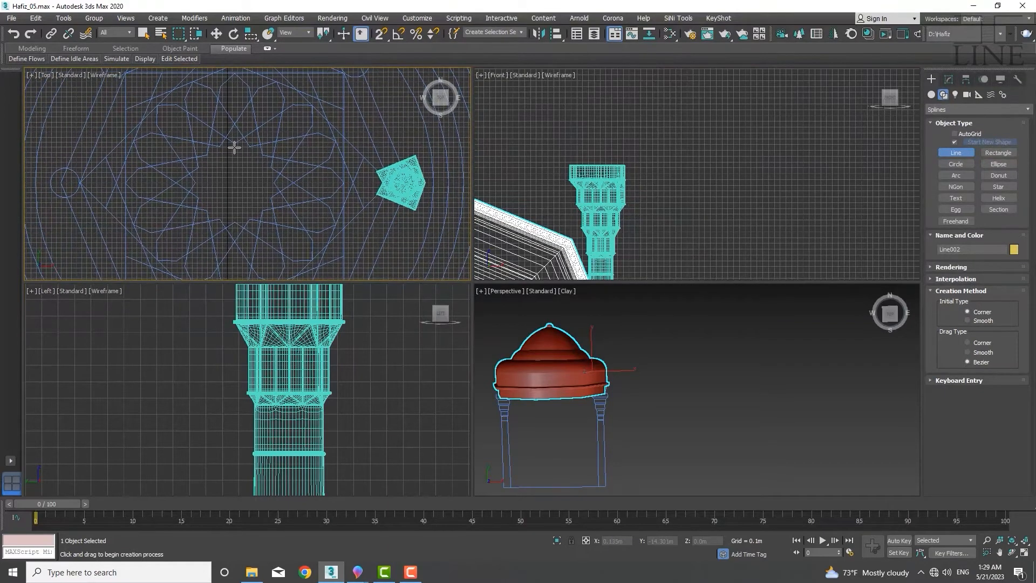
middle_click_drag(240, 155, 237, 158)
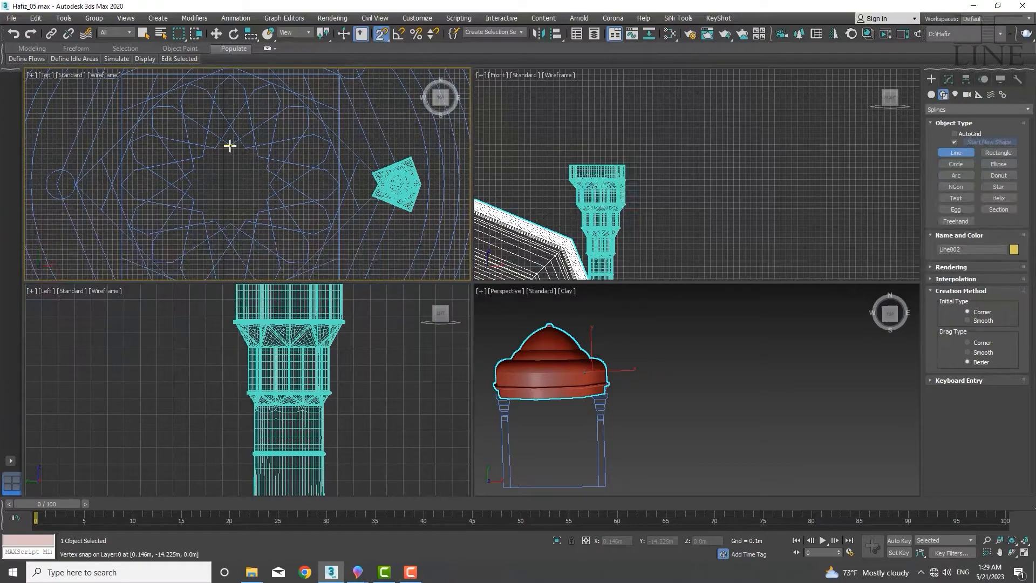
scroll(228, 146, "up", 5)
left_click(235, 142)
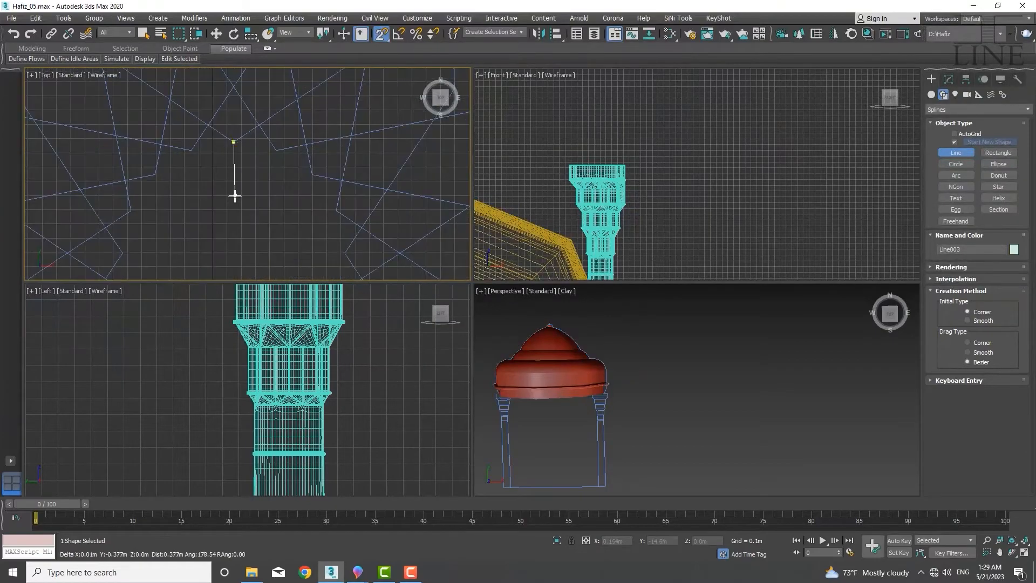
scroll(232, 192, "down", 4)
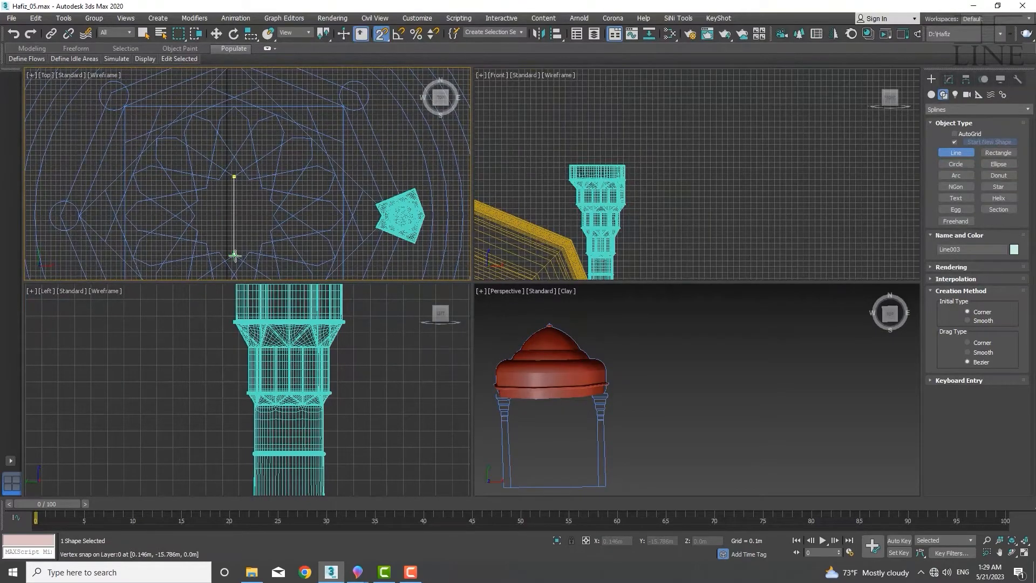
scroll(236, 224, "up", 2)
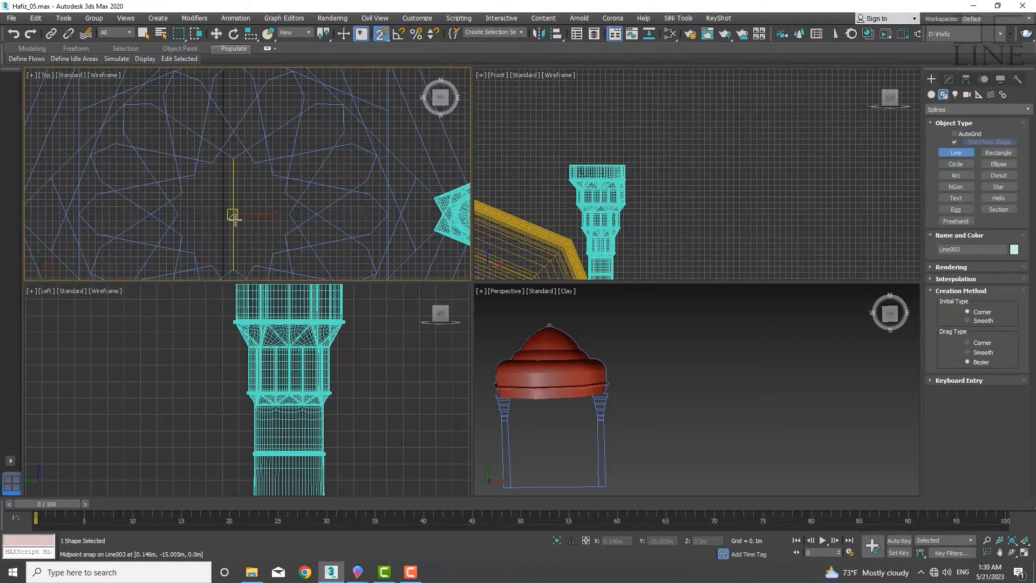
Create a sphere centred on the line's midpoint, with its radius snapped to the plan's outer circle at about 3.077 m
right_click(381, 34)
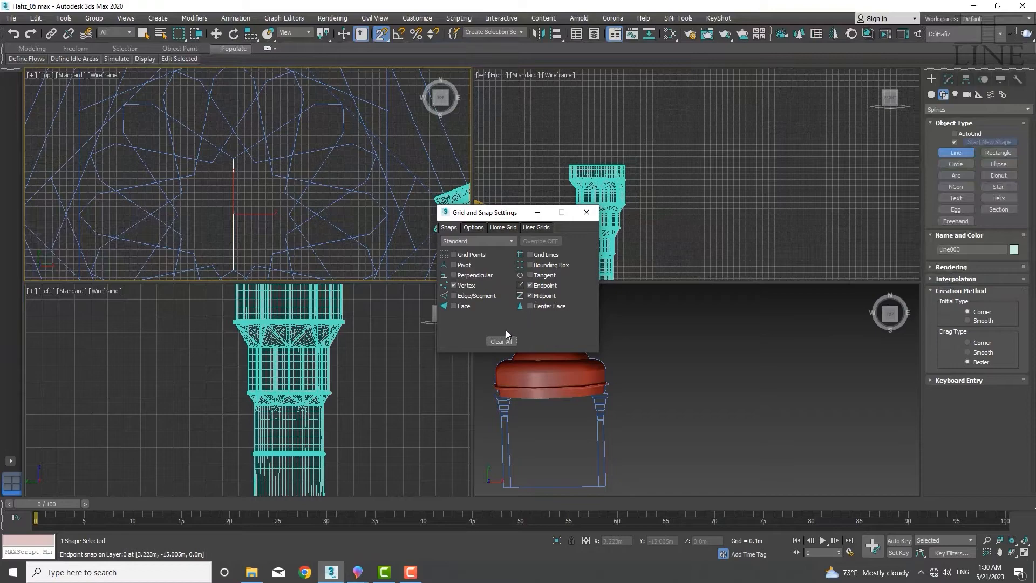
left_click(590, 214)
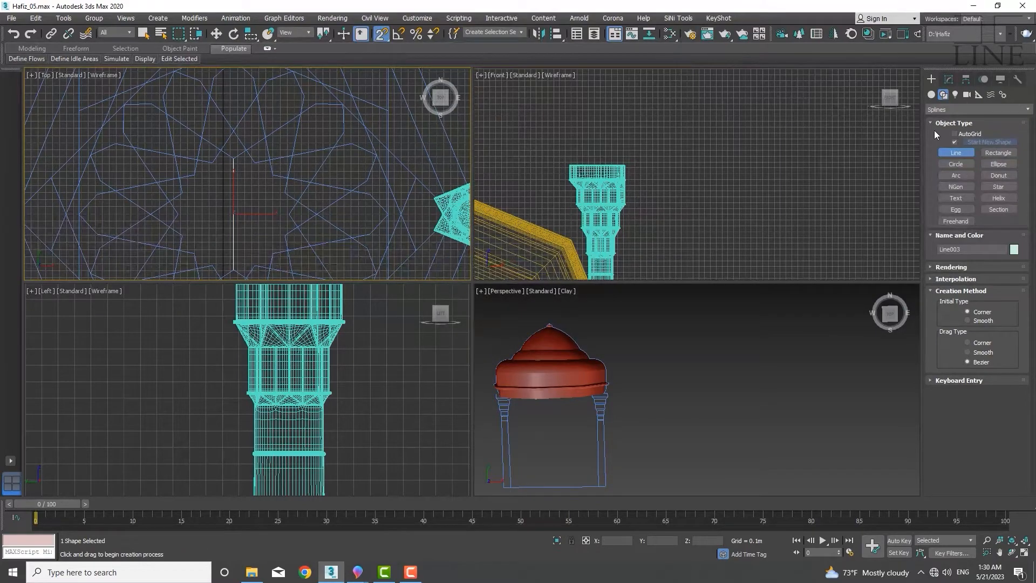
left_click(931, 95)
left_click(963, 154)
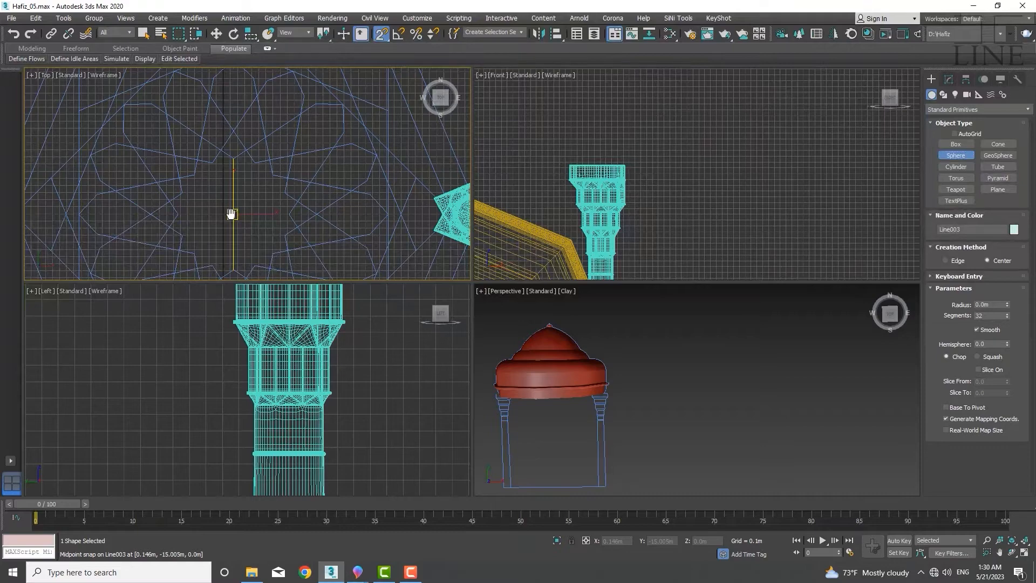
middle_click_drag(231, 213, 267, 167)
scroll(269, 167, "down", 3)
scroll(269, 167, "up", 2)
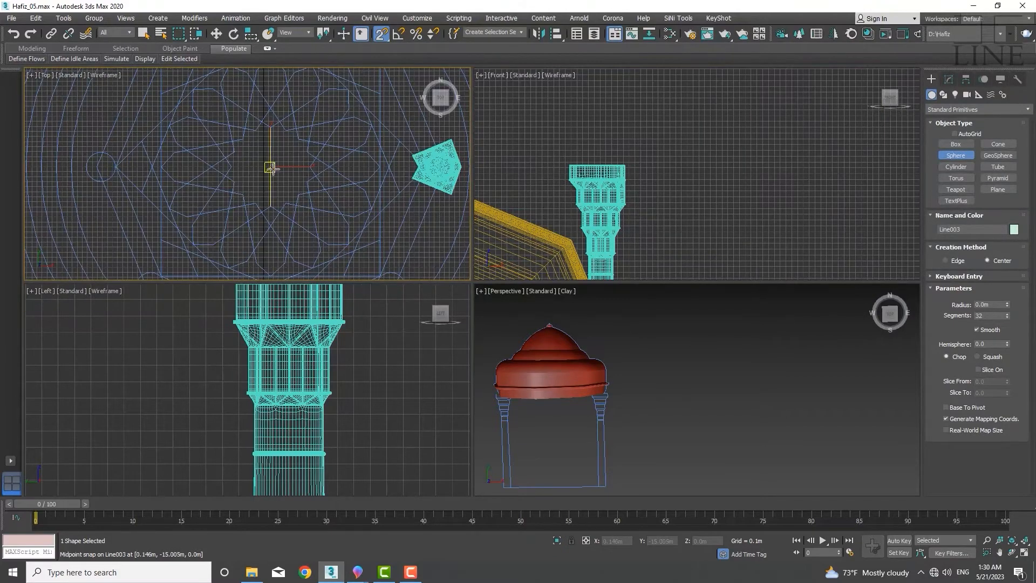
left_click_drag(270, 168, 116, 166)
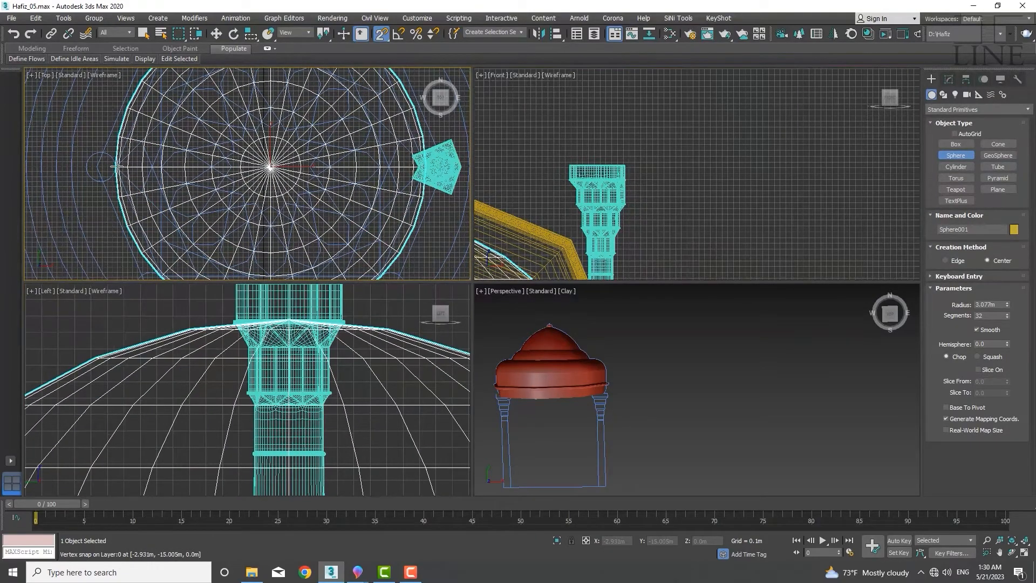
Examine the sphere's centre and outline against the plan pattern in the Top view
scroll(115, 167, "up", 6)
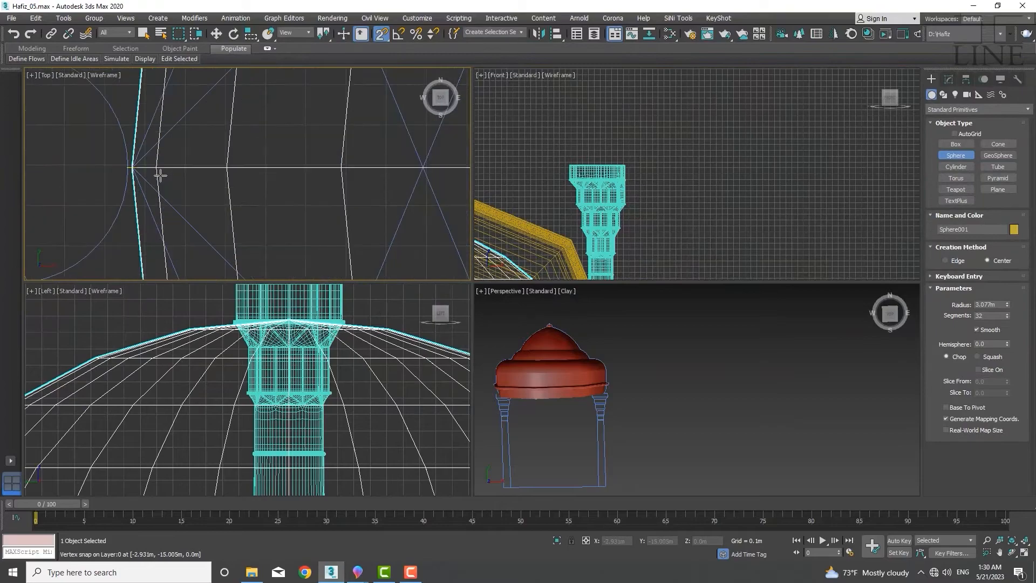
scroll(153, 161, "down", 8)
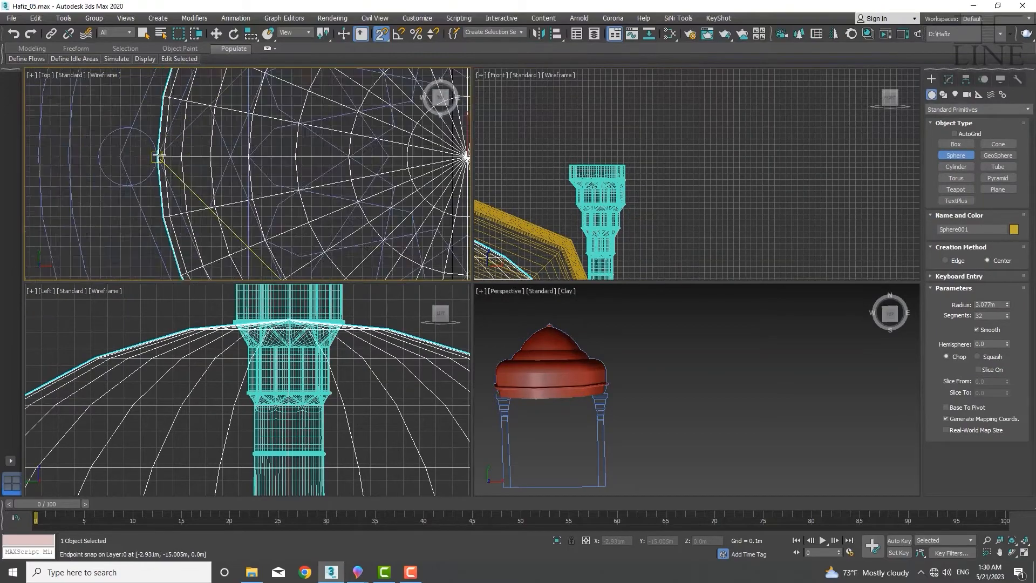
key("w")
scroll(224, 160, "up", 4)
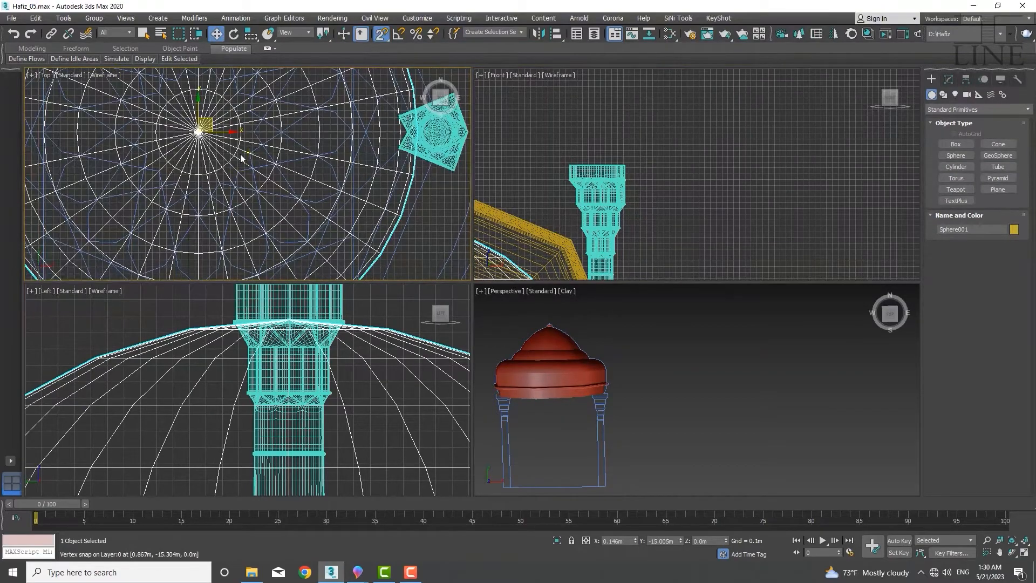
middle_click_drag(243, 160, 256, 209)
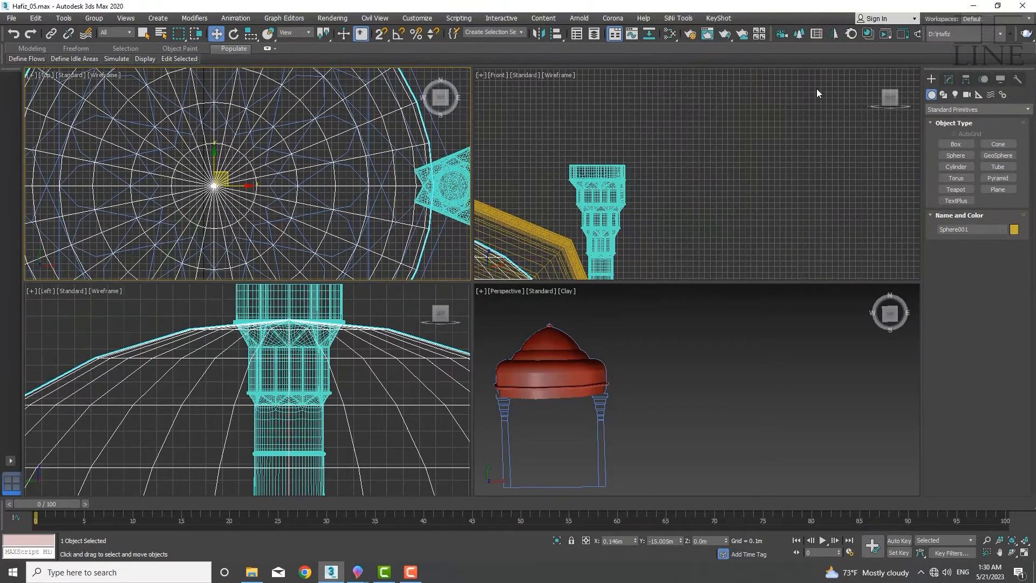
left_click(949, 79)
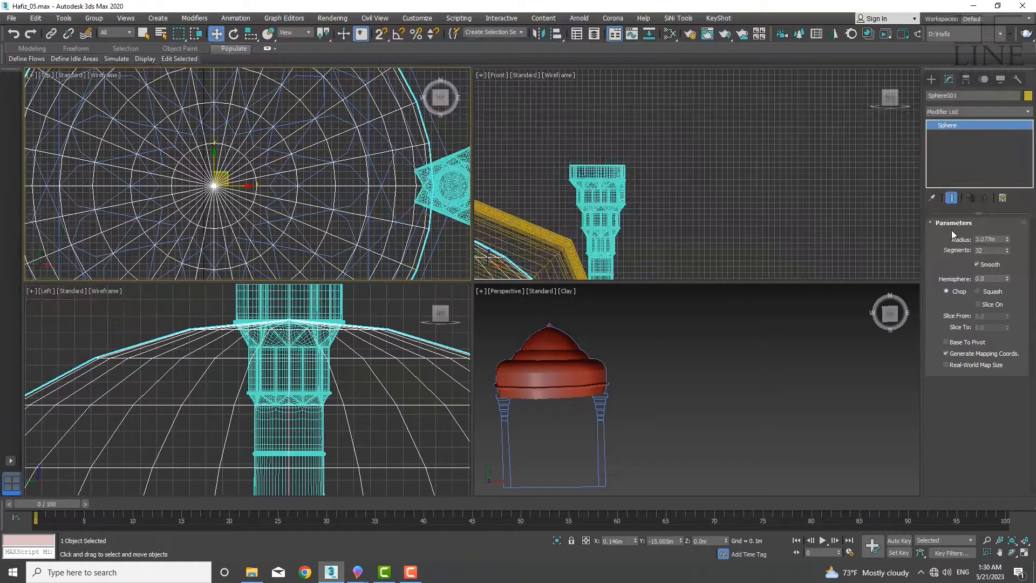
middle_click_drag(257, 201, 273, 200)
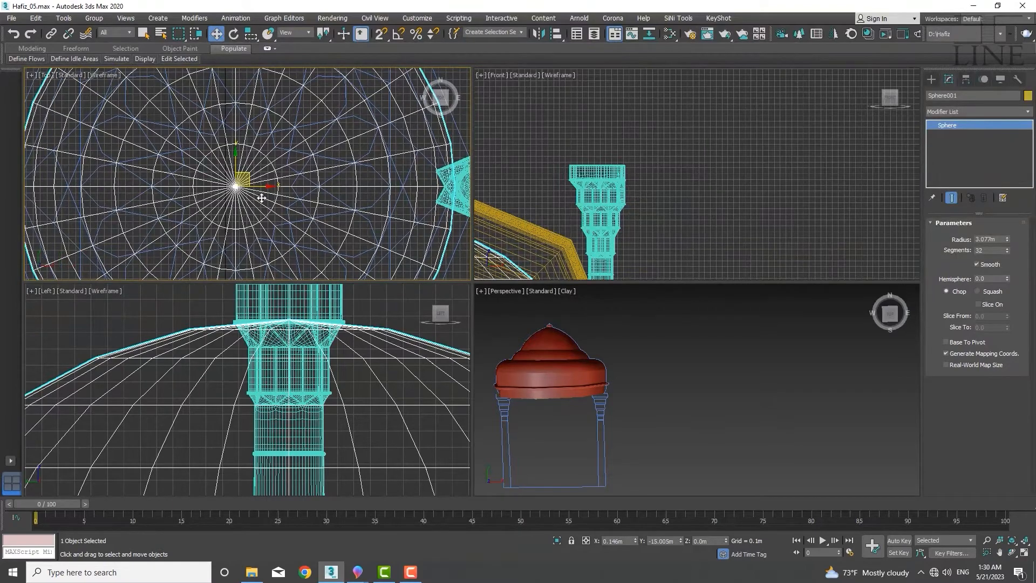
scroll(205, 162, "up", 5)
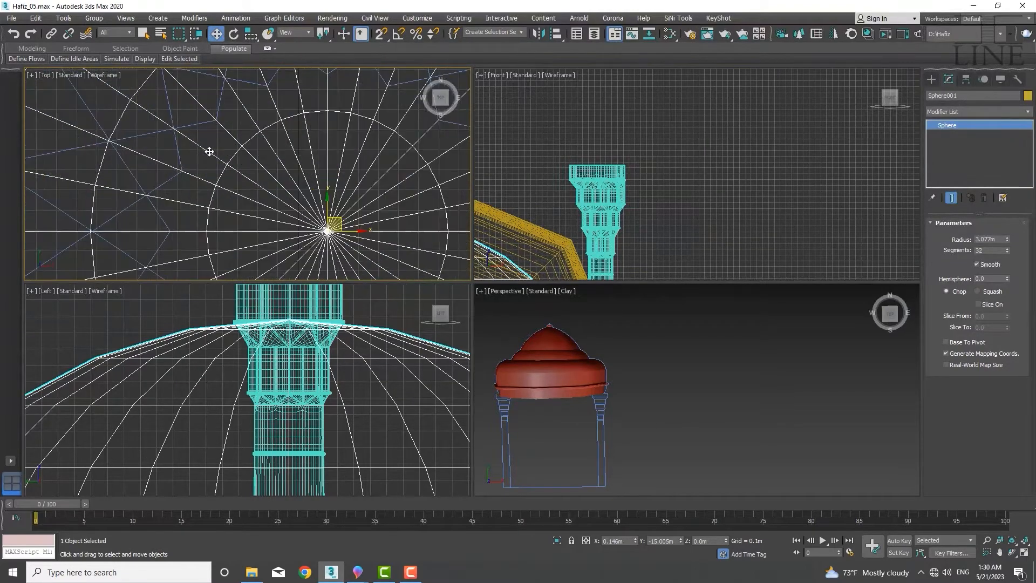
scroll(238, 158, "down", 4)
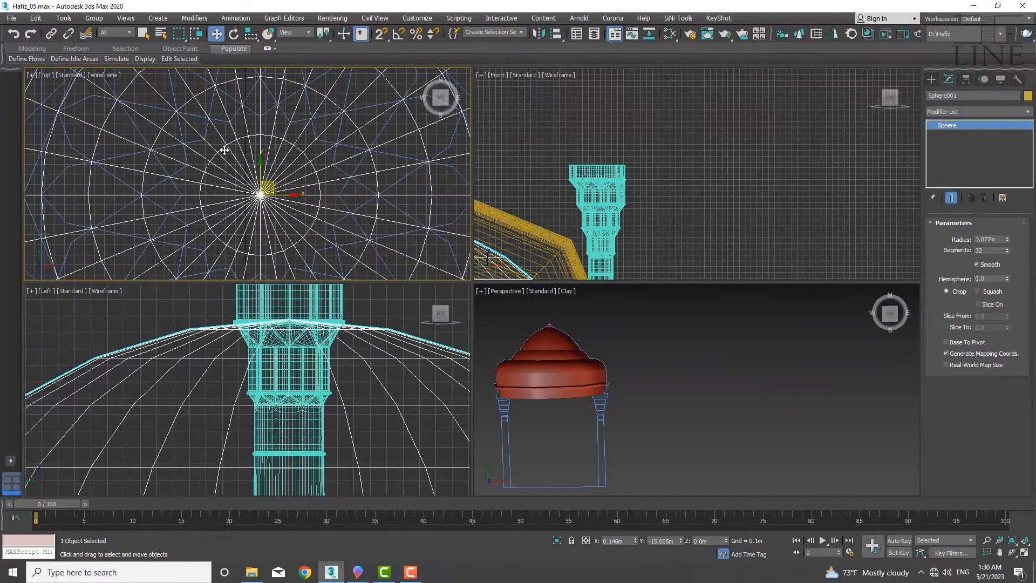
scroll(188, 166, "up", 8)
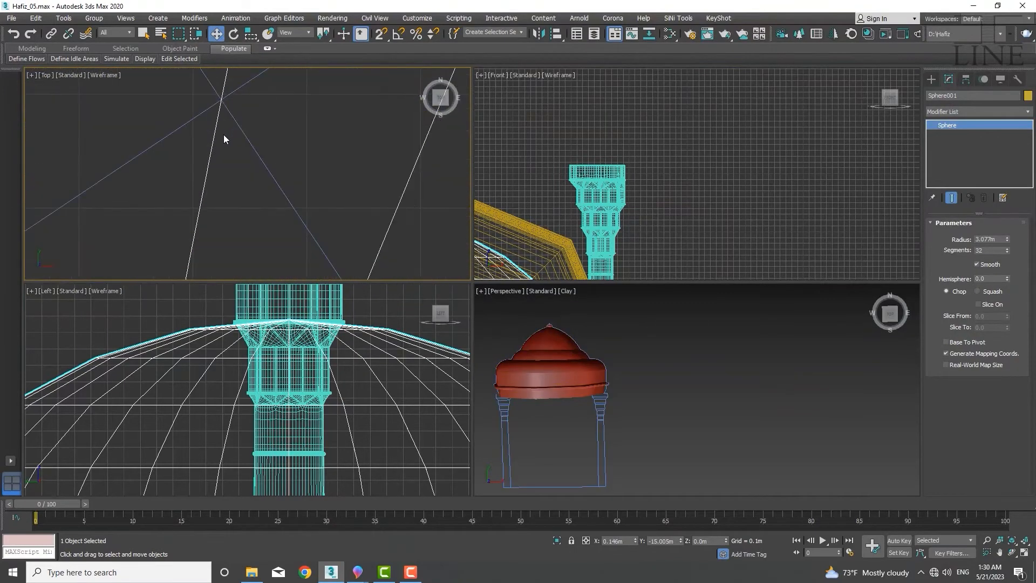
scroll(229, 111, "down", 4)
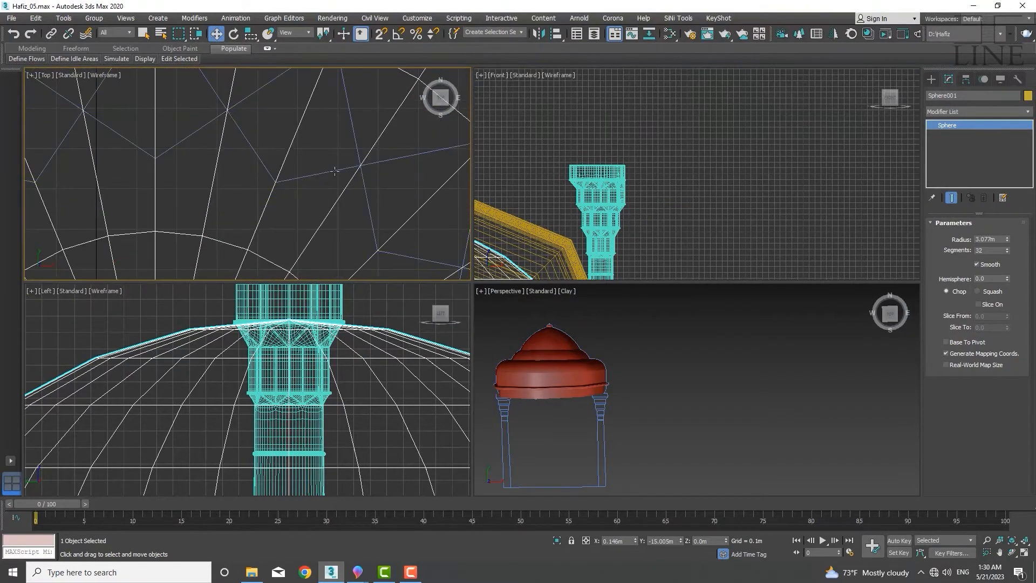
scroll(335, 186, "down", 6)
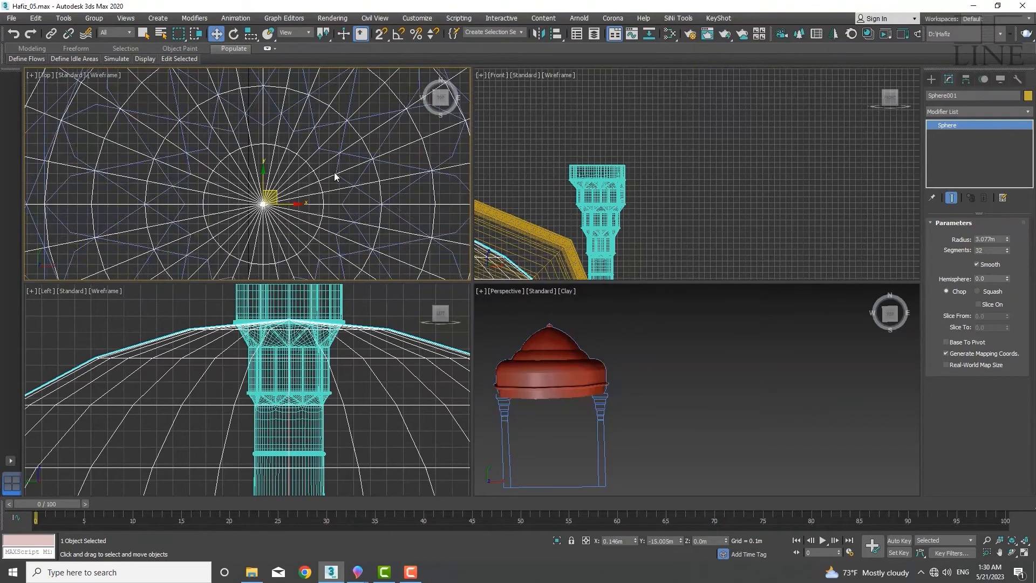
scroll(338, 178, "up", 2)
scroll(366, 189, "up", 8)
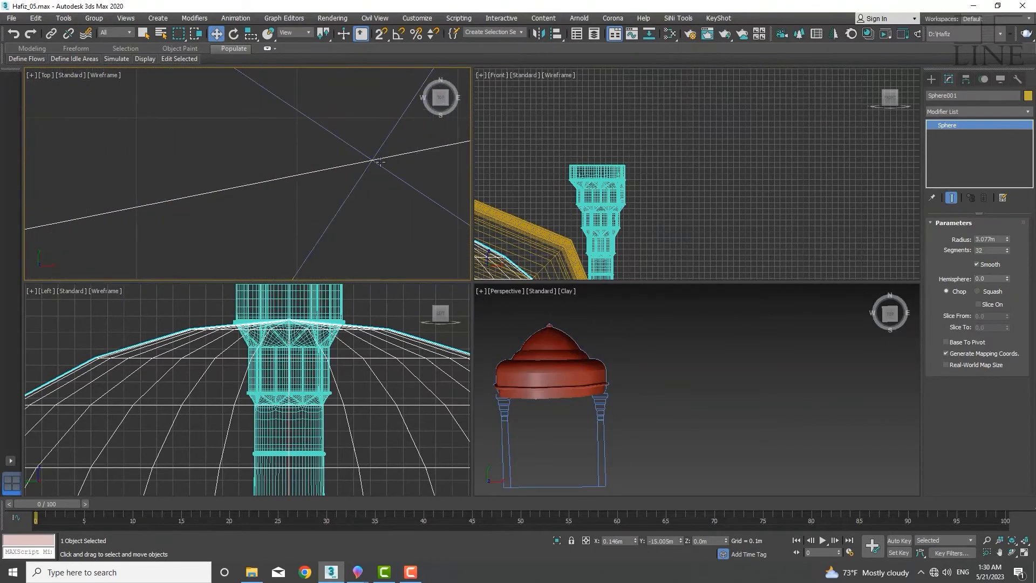
scroll(376, 170, "down", 7)
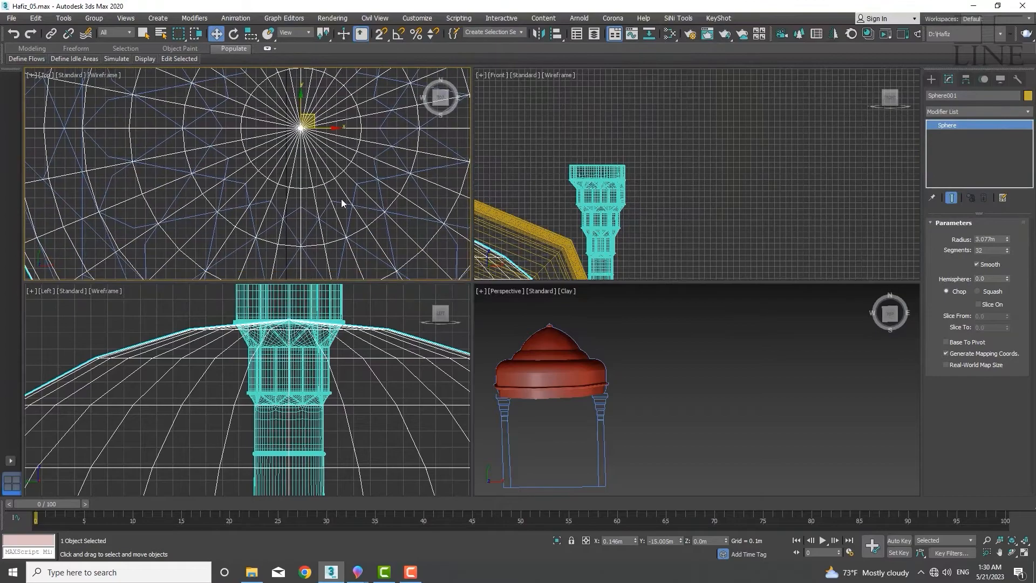
scroll(319, 231, "up", 5)
scroll(292, 205, "down", 2)
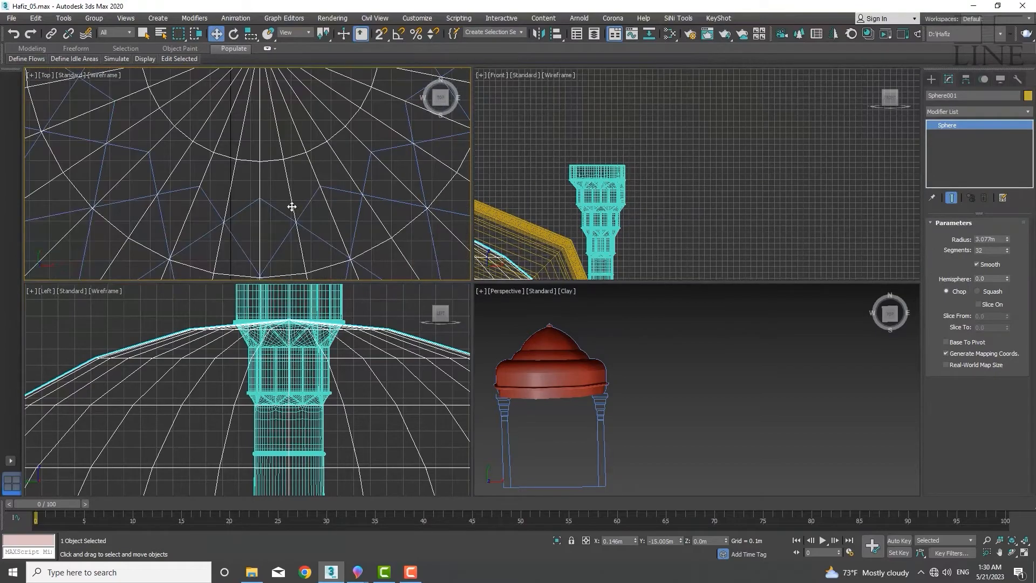
scroll(296, 213, "up", 7)
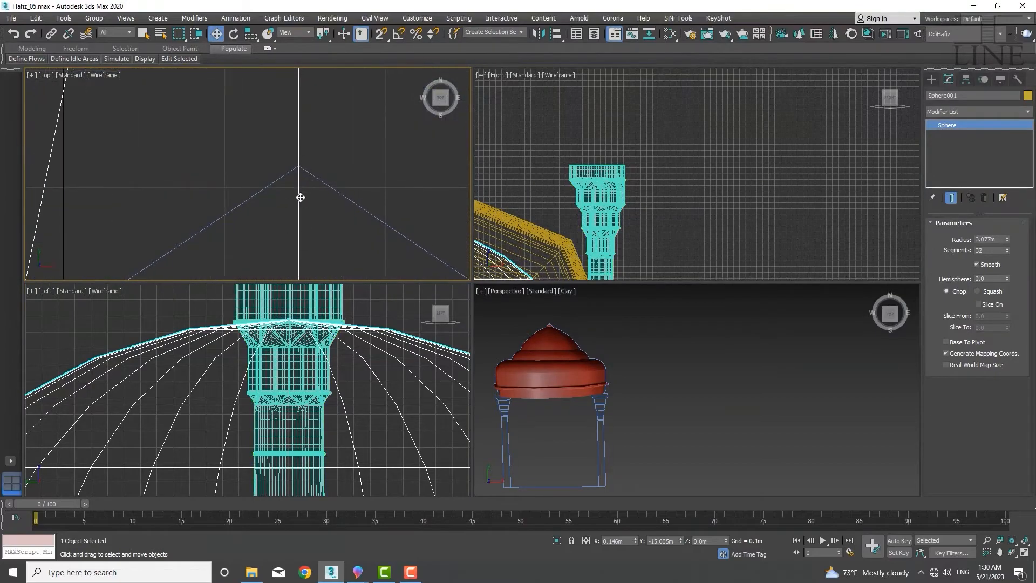
scroll(298, 149, "down", 2)
scroll(298, 149, "down", 3)
middle_click_drag(241, 160, 264, 202)
middle_click_drag(227, 117, 256, 167)
scroll(174, 146, "down", 5)
middle_click_drag(212, 141, 162, 199)
scroll(164, 167, "up", 5)
Convert the sphere to an Editable Poly
left_click(978, 304)
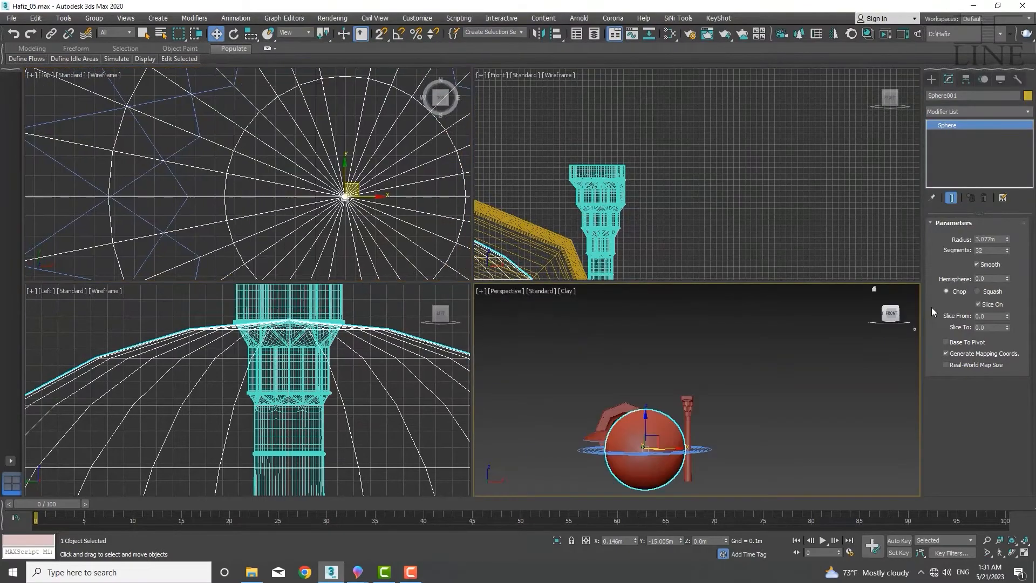
right_click(637, 430)
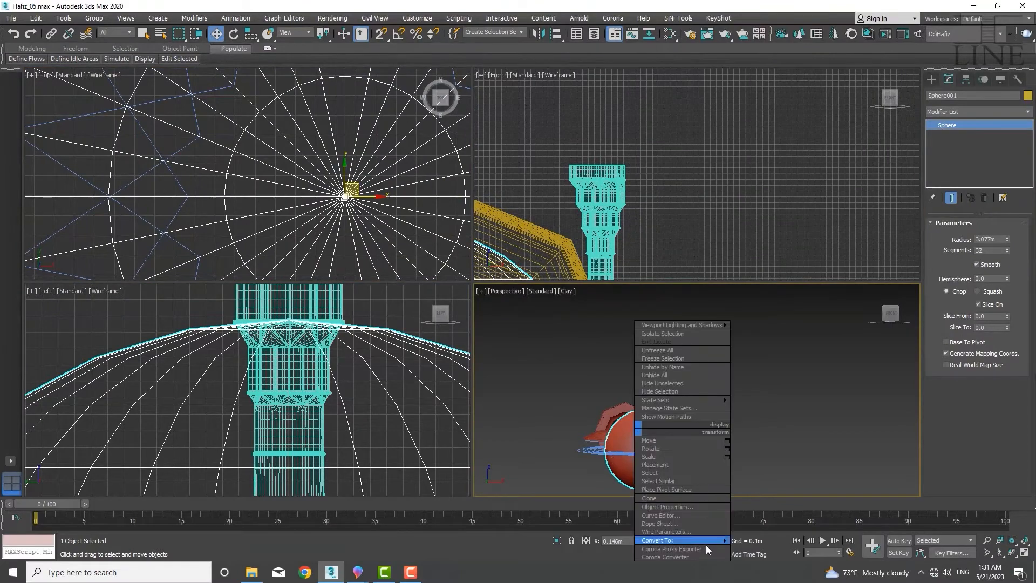
mouse_move(706, 541)
left_click(774, 532)
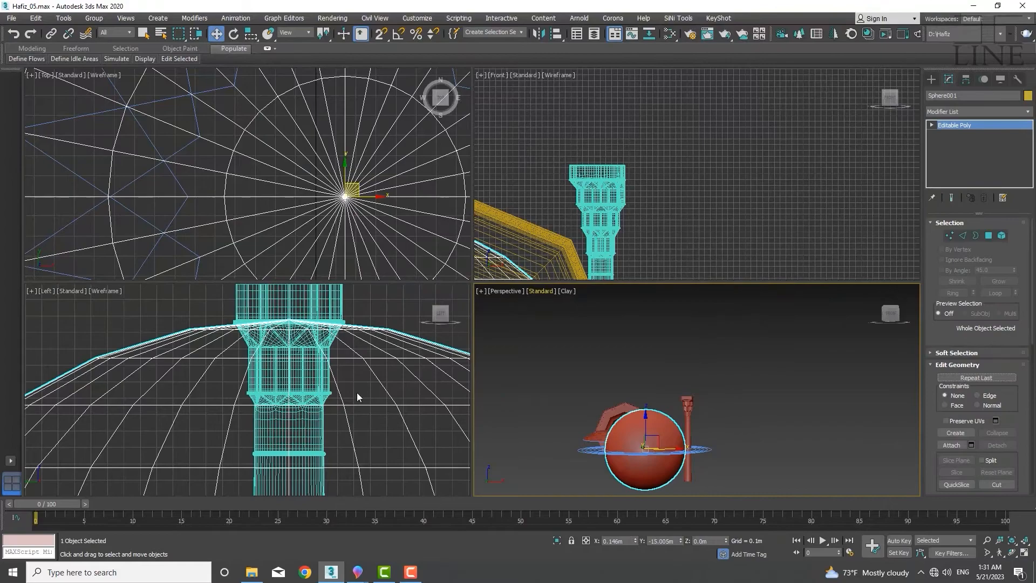
Select the lower half of the sphere's polygons in the Left view and delete them, leaving a hemisphere
scroll(358, 393, "down", 6)
scroll(340, 405, "up", 4)
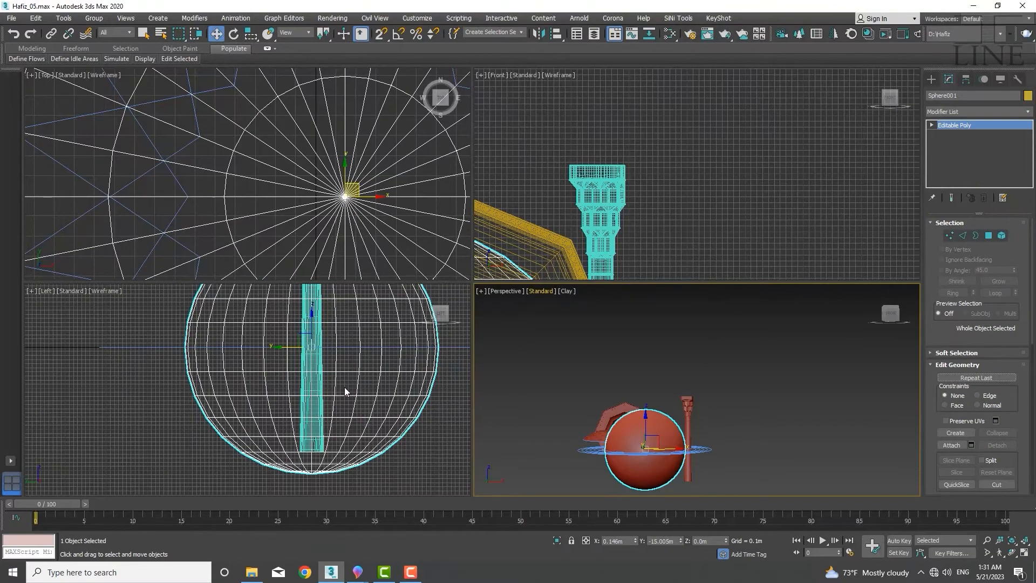
middle_click_drag(345, 387, 315, 404)
key("4")
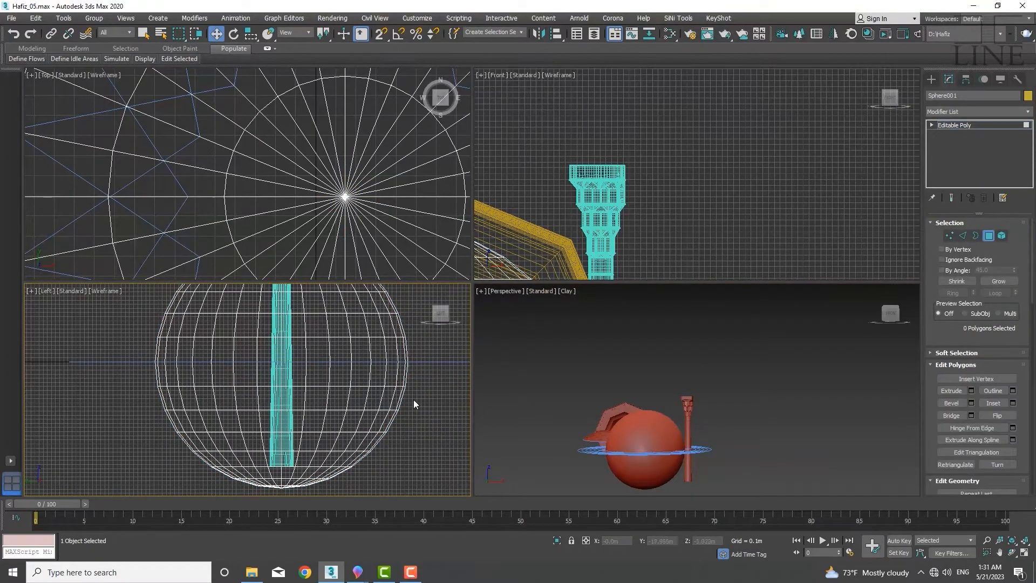
left_click_drag(147, 502, 142, 504)
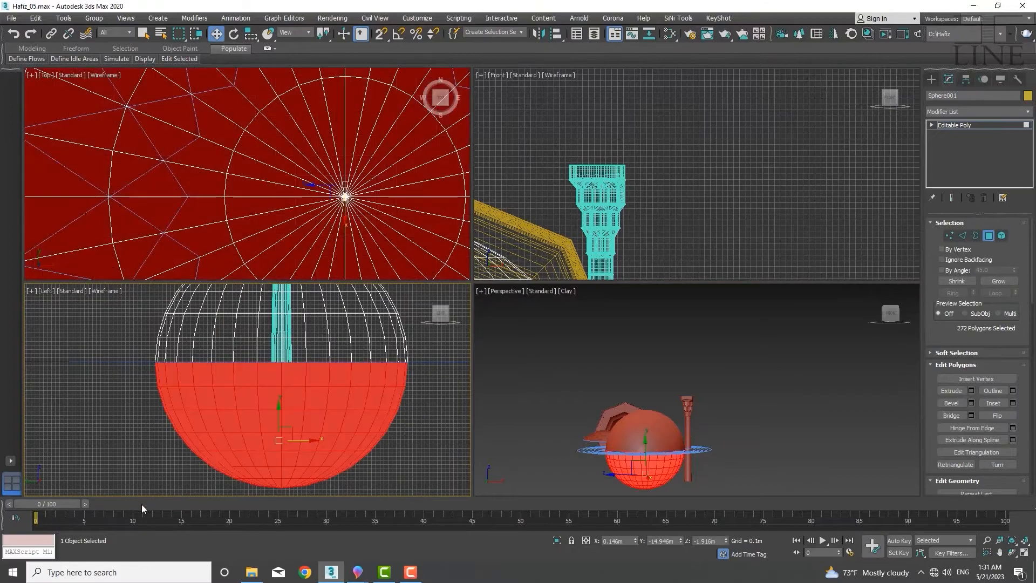
key("Delete")
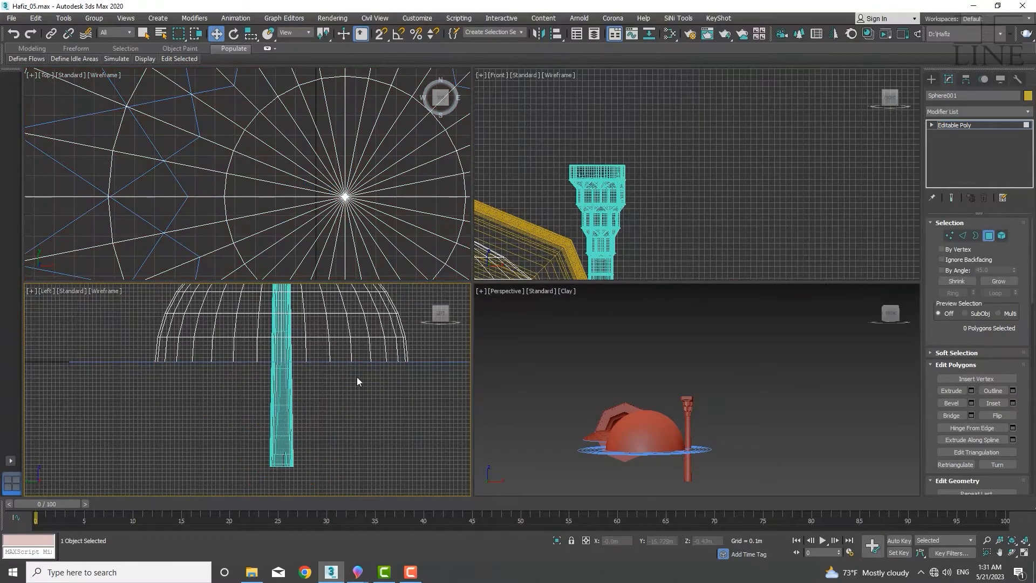
middle_click_drag(358, 377, 319, 436)
middle_click_drag(320, 374, 301, 412)
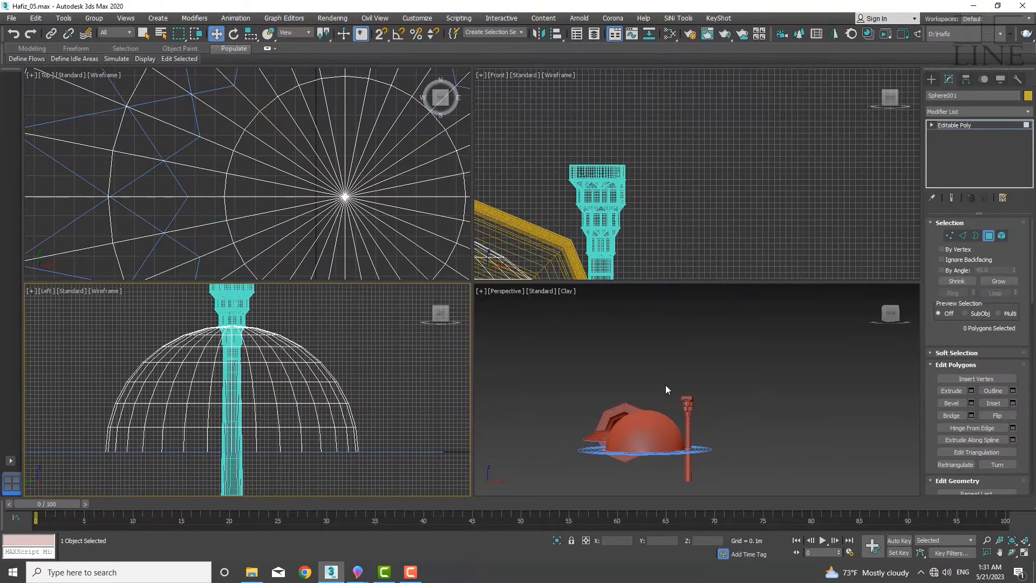
scroll(322, 110, "down", 3)
middle_click_drag(341, 152, 282, 210)
scroll(281, 168, "down", 2)
scroll(287, 191, "up", 2)
scroll(276, 185, "down", 1)
right_click(286, 200)
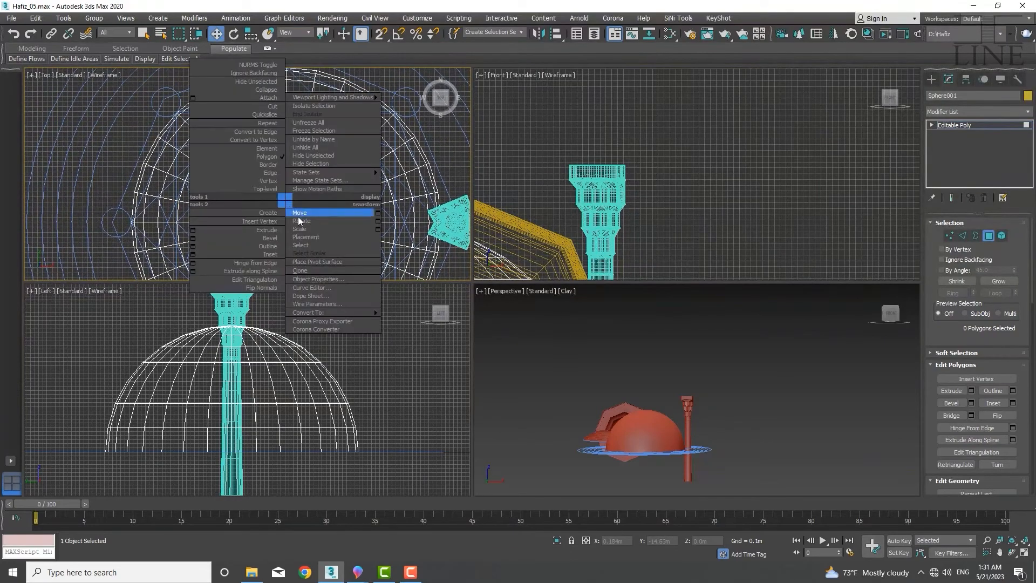
left_click(412, 222)
middle_click_drag(305, 217, 310, 176)
scroll(321, 192, "up", 3)
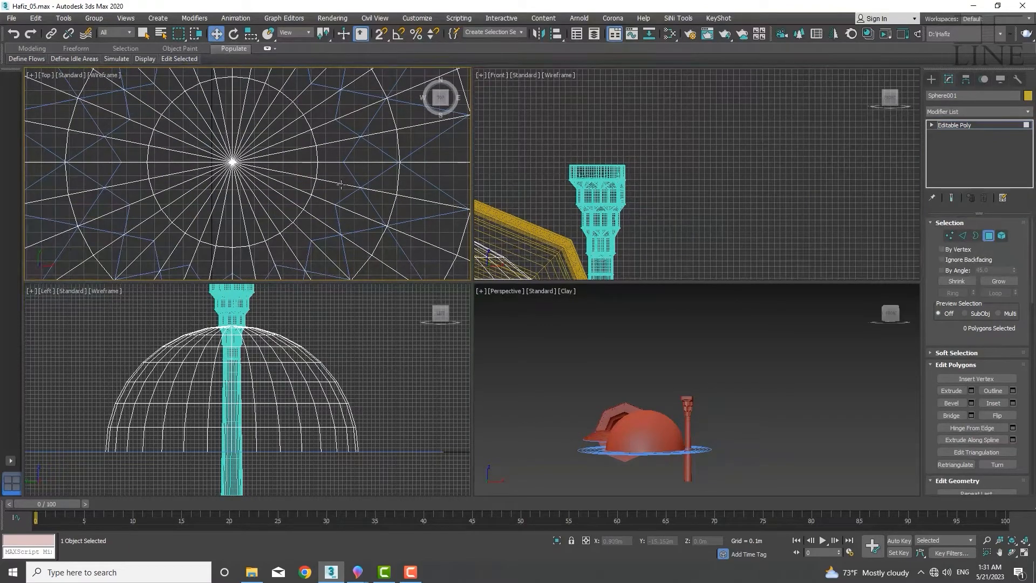
Switch to edge mode and select a ring of edges around the crown of the dome
key("2")
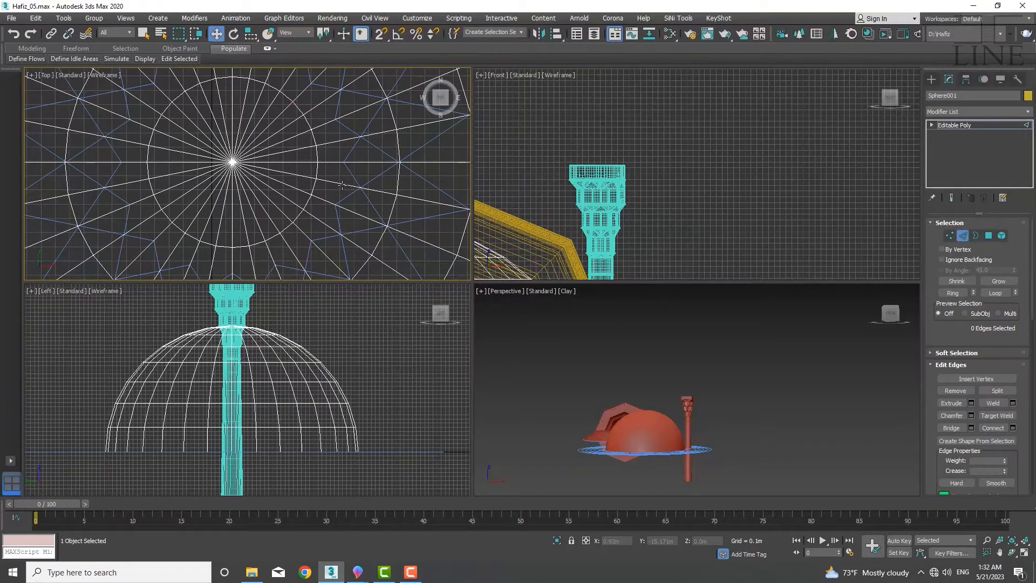
left_click(342, 185)
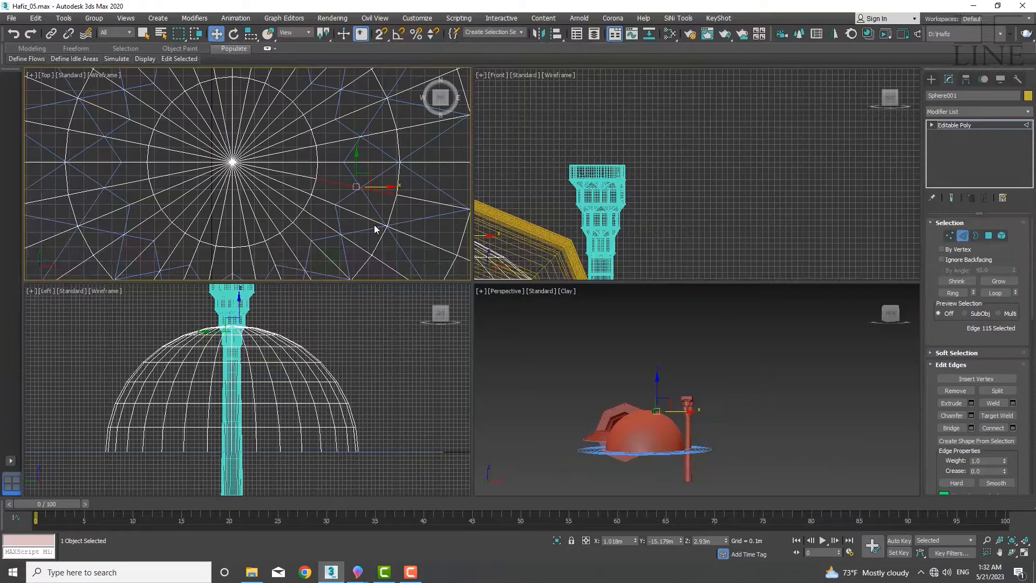
left_click(348, 218)
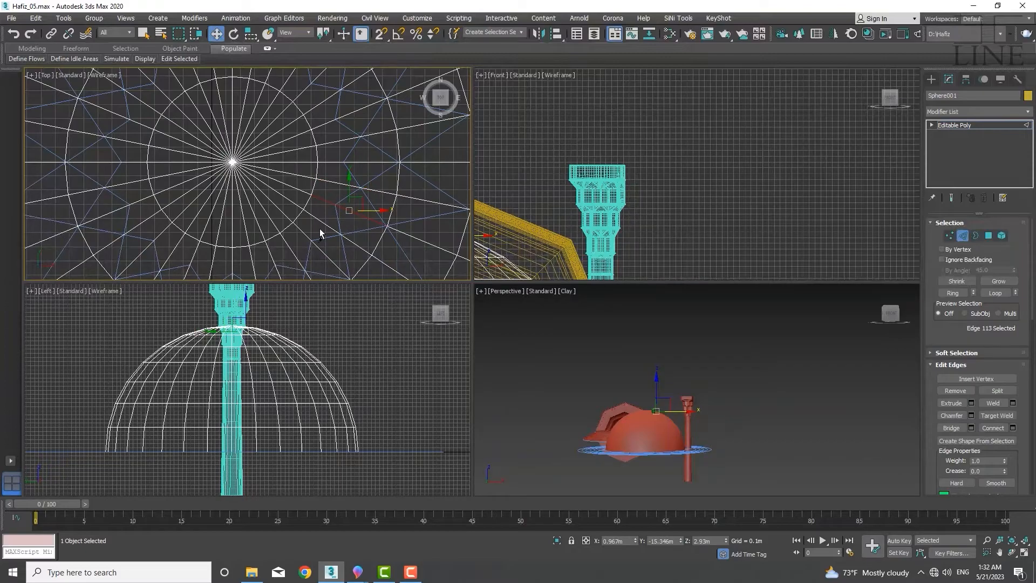
left_click(325, 225, "ctrl")
left_click(309, 239, "ctrl")
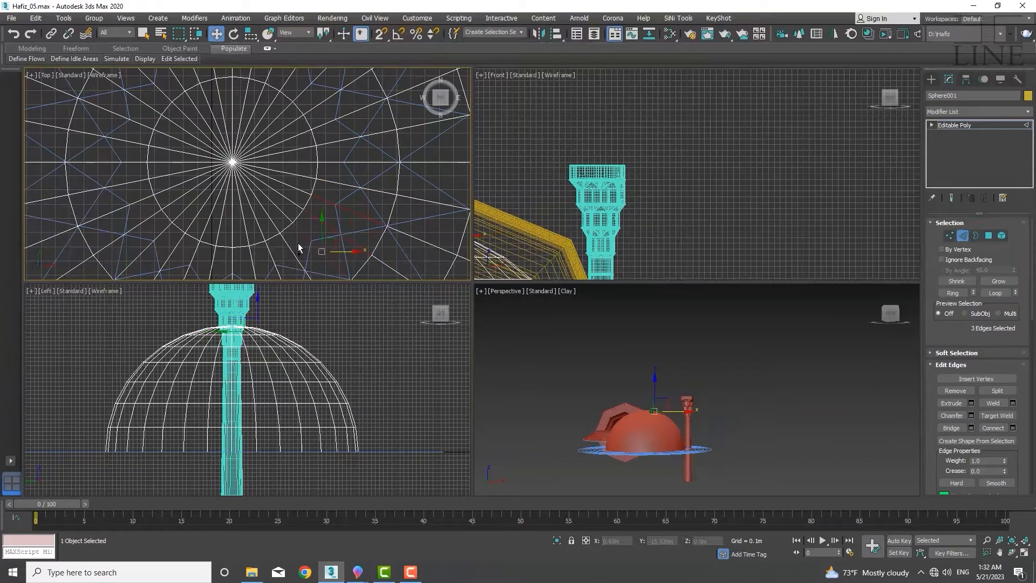
left_click(288, 245, "ctrl")
middle_click_drag(274, 257, 302, 236)
left_click(197, 242, "ctrl")
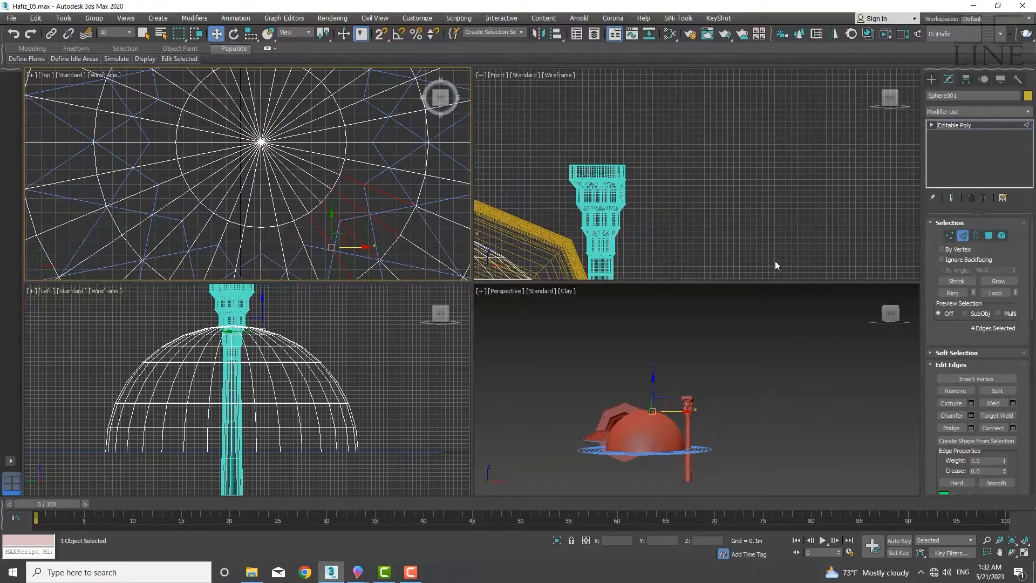
left_click(953, 295)
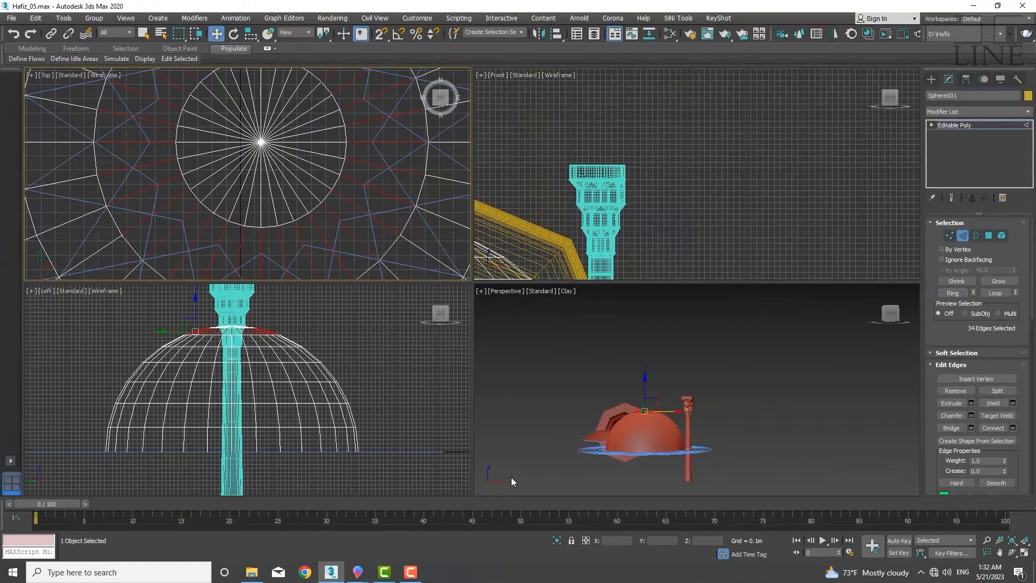
scroll(630, 434, "up", 10)
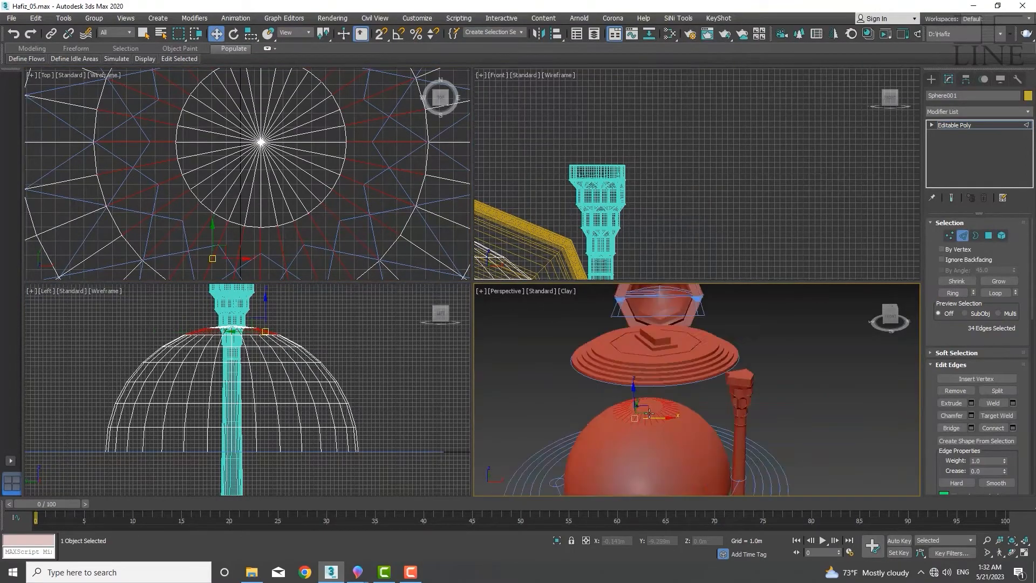
scroll(650, 445, "down", 10)
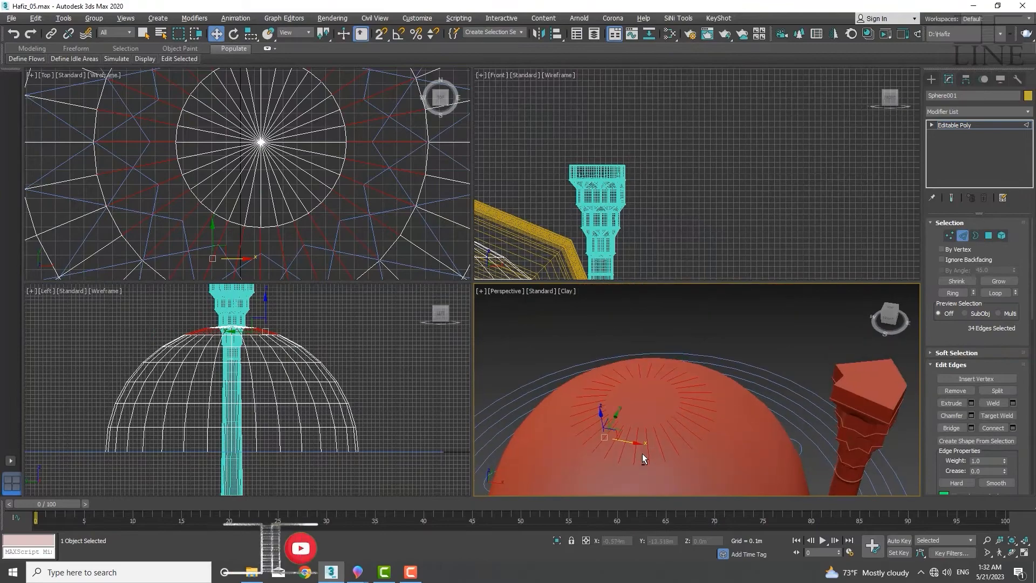
left_click(324, 233)
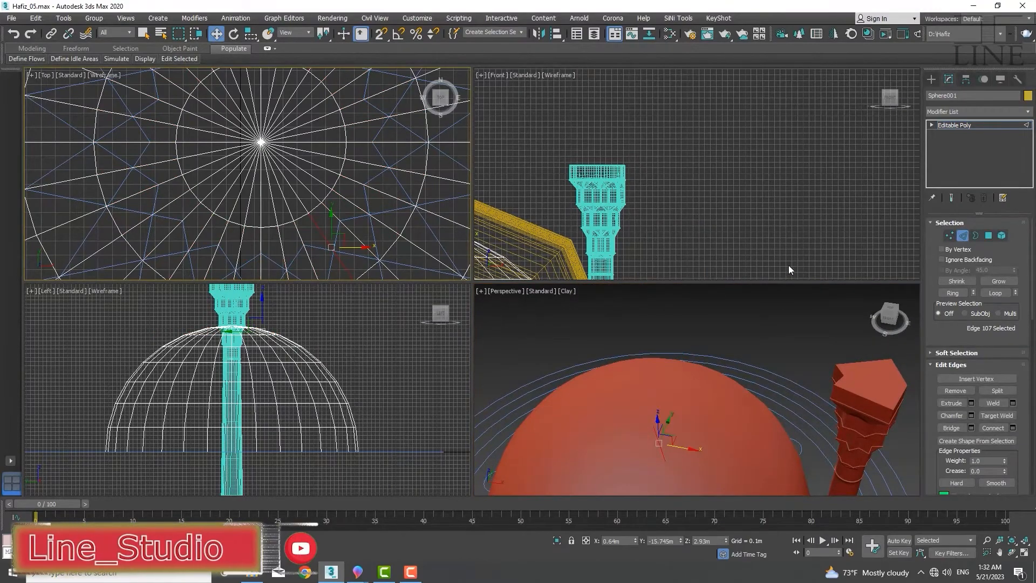
left_click(953, 293)
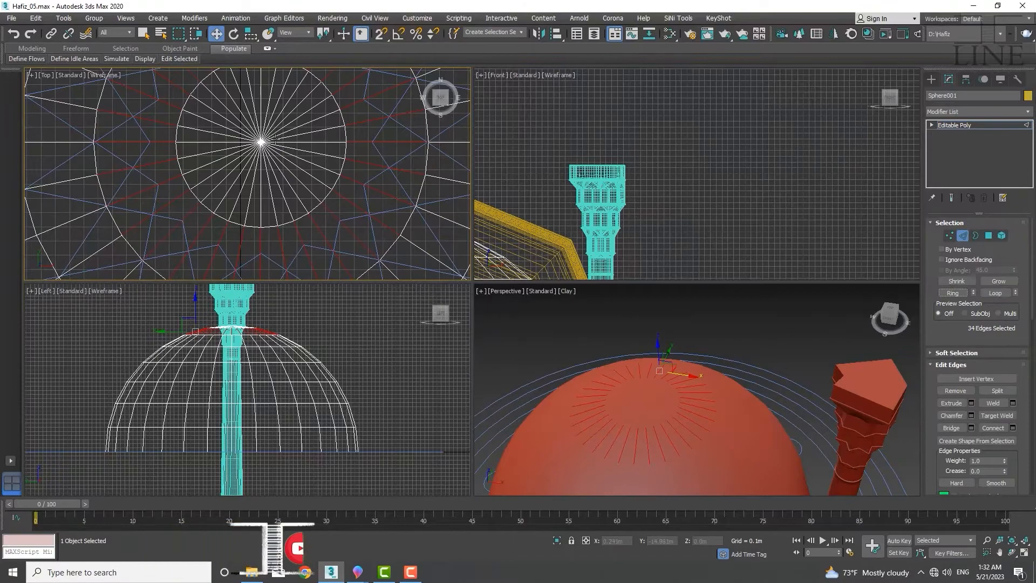
scroll(270, 143, "down", 4)
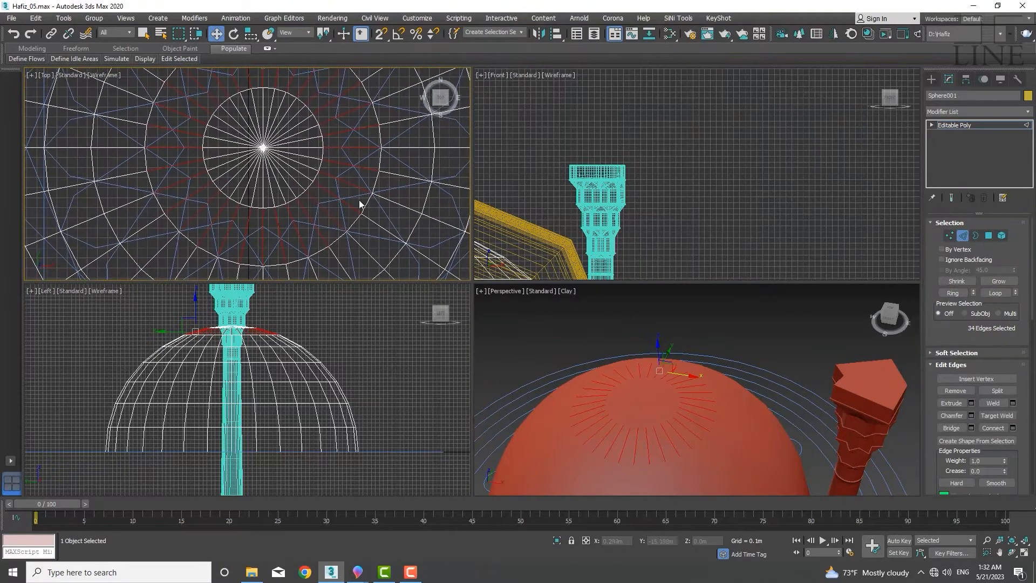
Connect the ringed edges with 2 segments, setting pinch to -20 and adjusting the slide to offset the new loops
left_click(1013, 428)
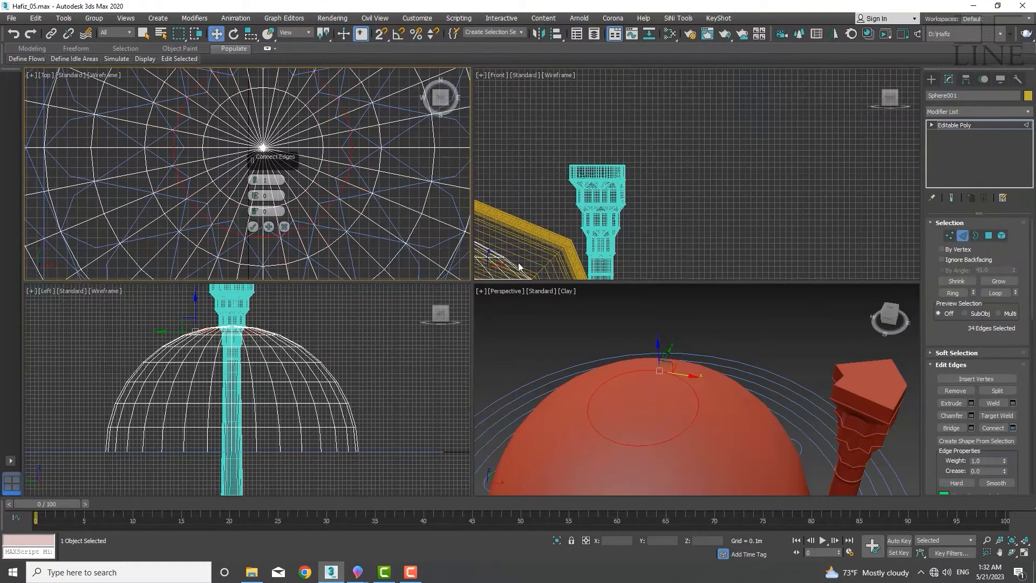
scroll(199, 222, "up", 4)
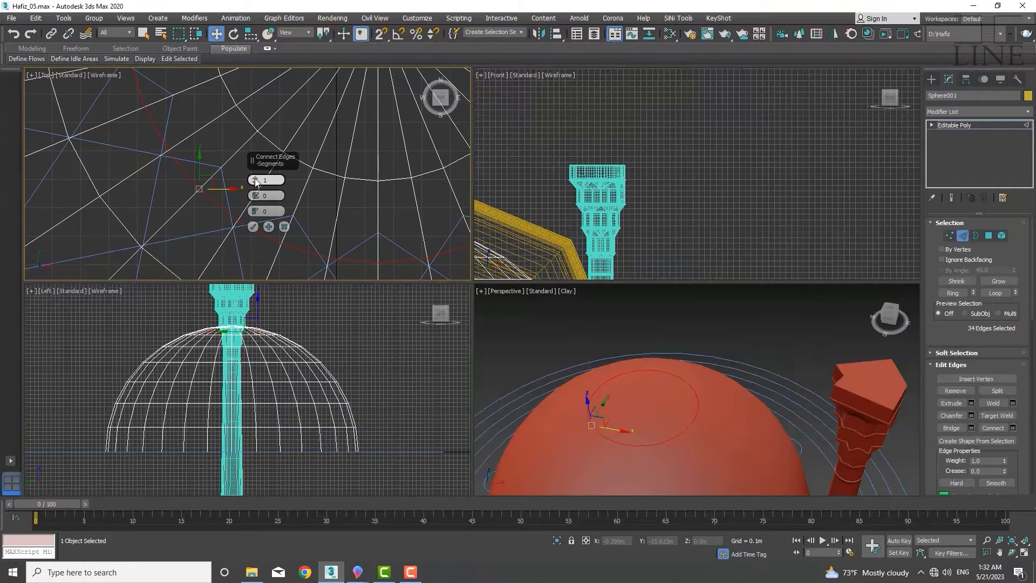
left_click_drag(257, 183, 254, 210)
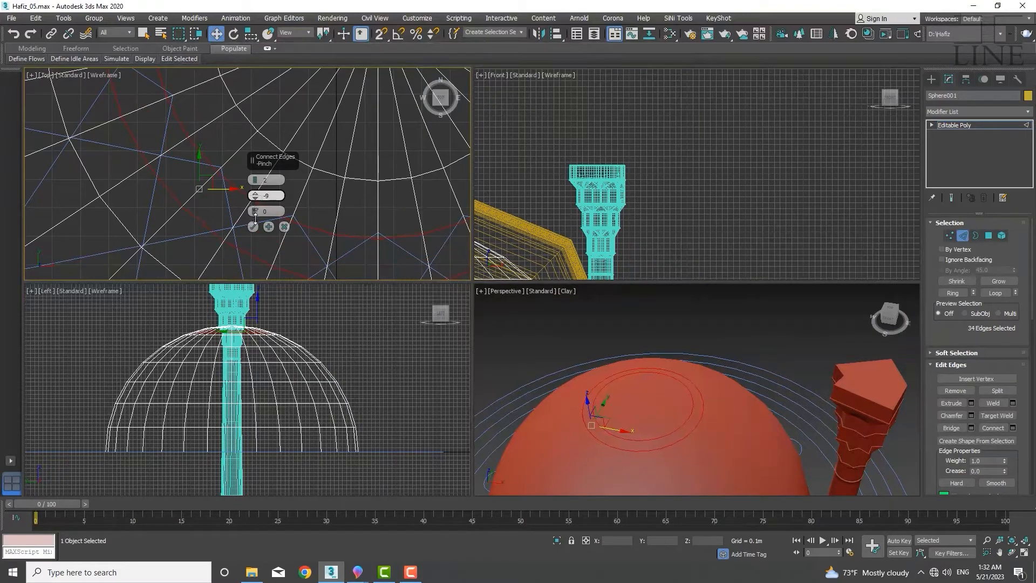
left_click_drag(256, 224, 249, 260)
left_click_drag(257, 198, 255, 218)
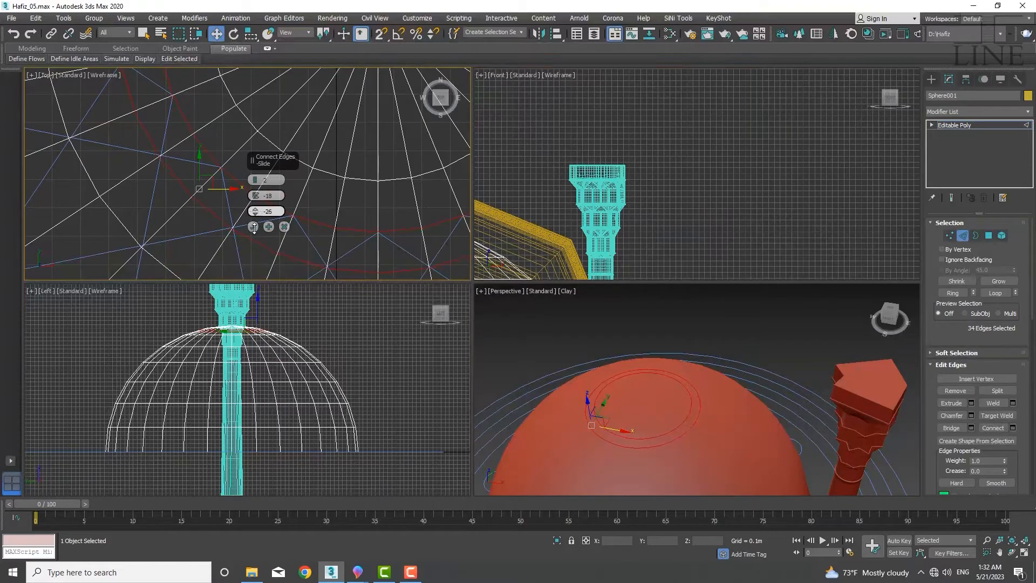
scroll(214, 180, "up", 5)
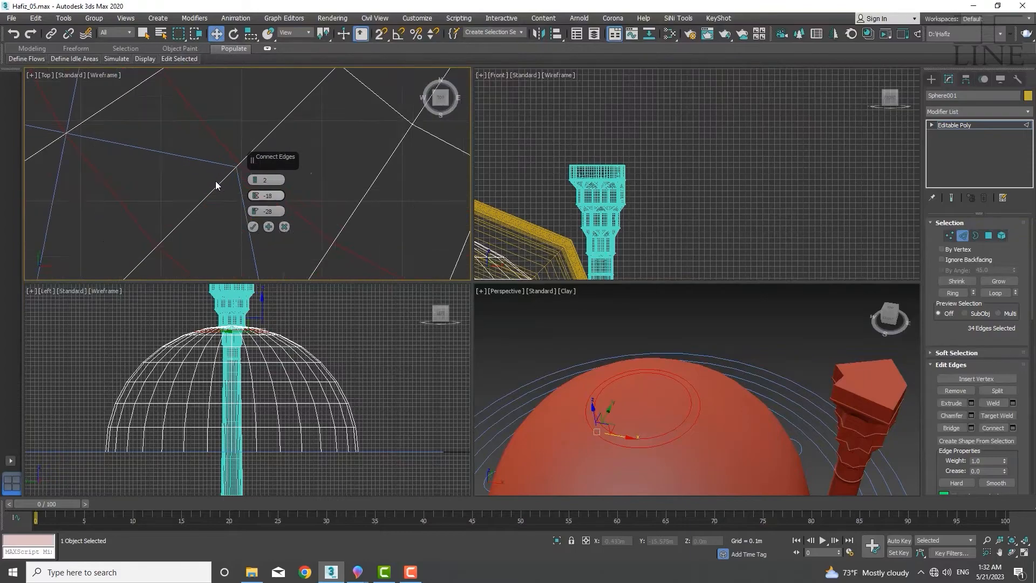
scroll(174, 172, "down", 4)
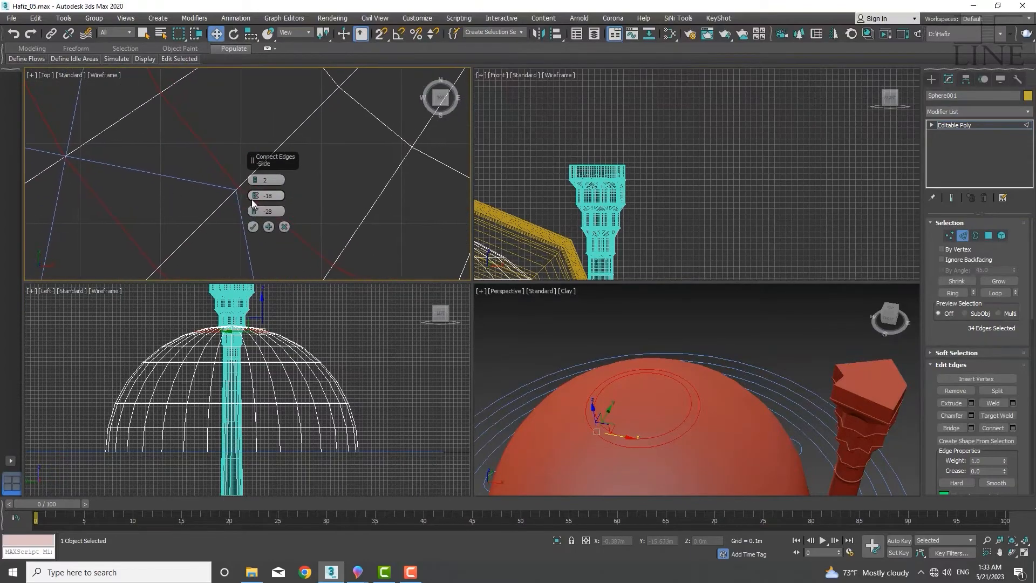
left_click_drag(255, 197, 257, 205)
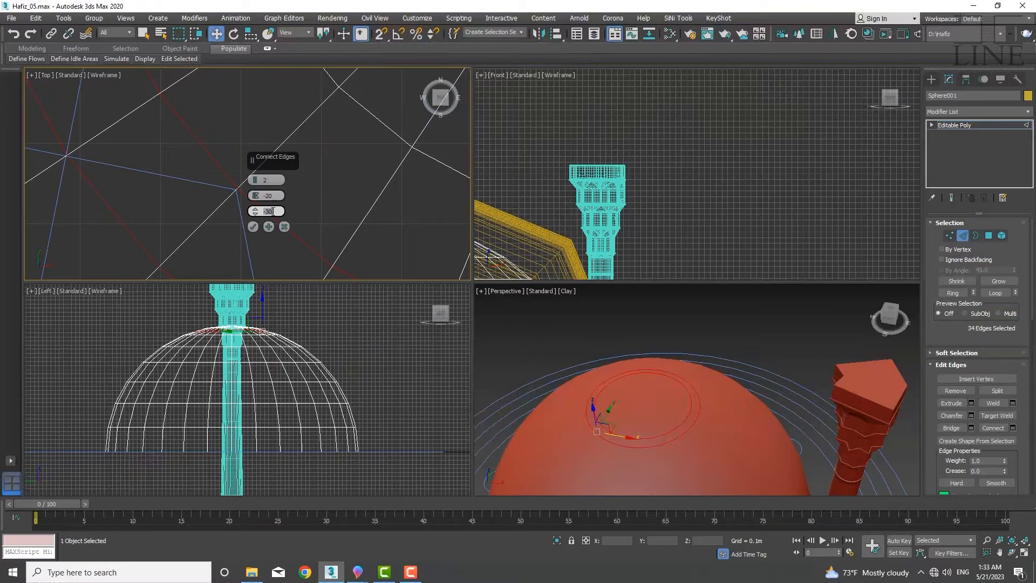
type("-28")
left_click(253, 228)
Inspect the new edge loops near the dome's crown in the Top and Perspective views with edged faces shown
scroll(247, 185, "down", 8)
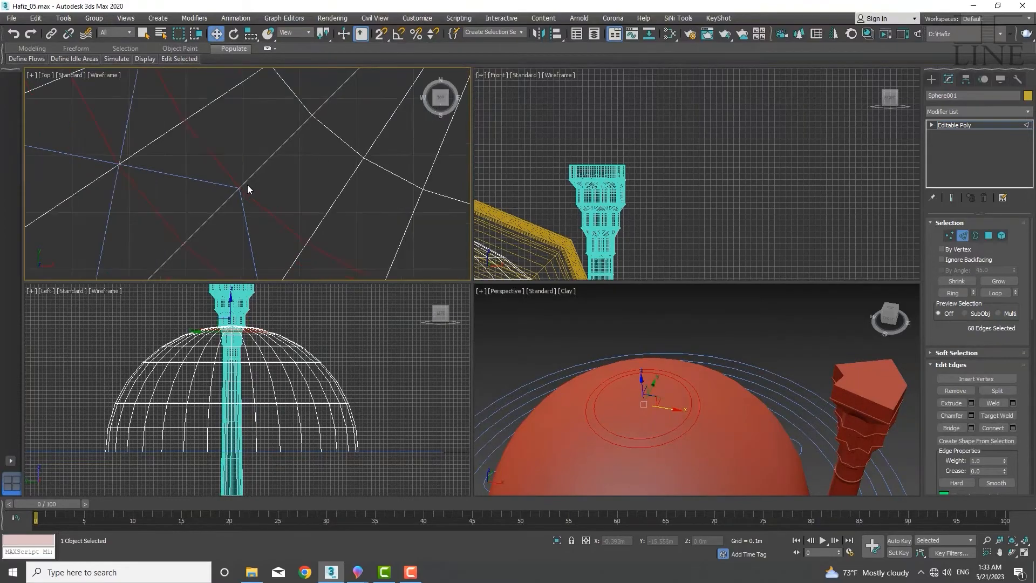
middle_click_drag(245, 205, 243, 212)
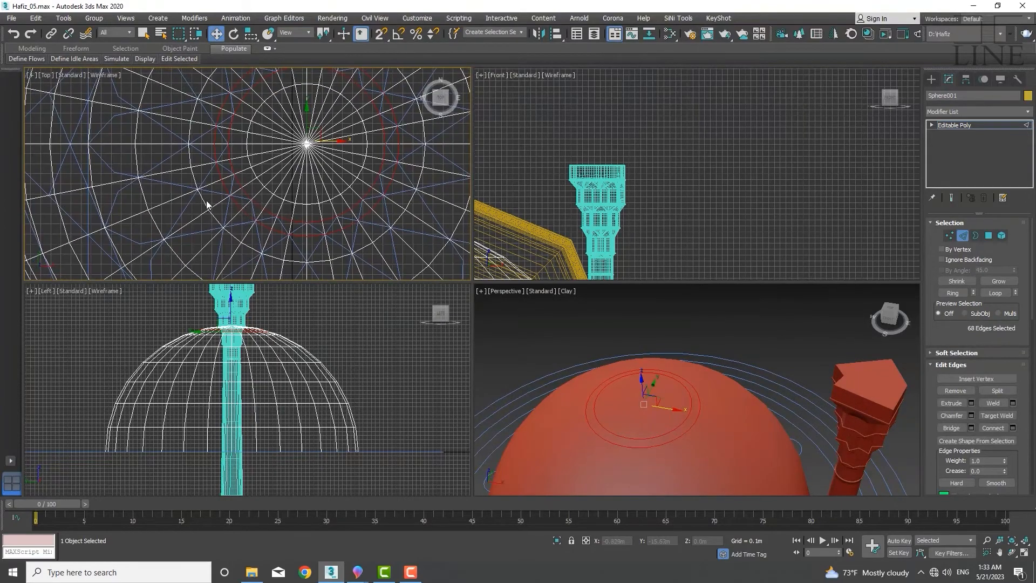
scroll(207, 204, "up", 10)
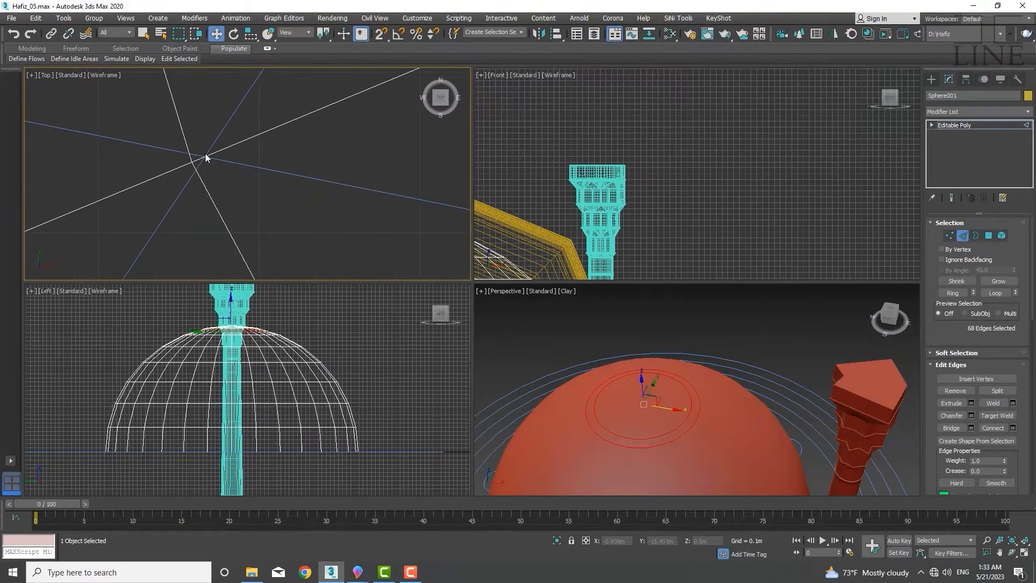
scroll(199, 158, "down", 6)
middle_click_drag(206, 171, 207, 199)
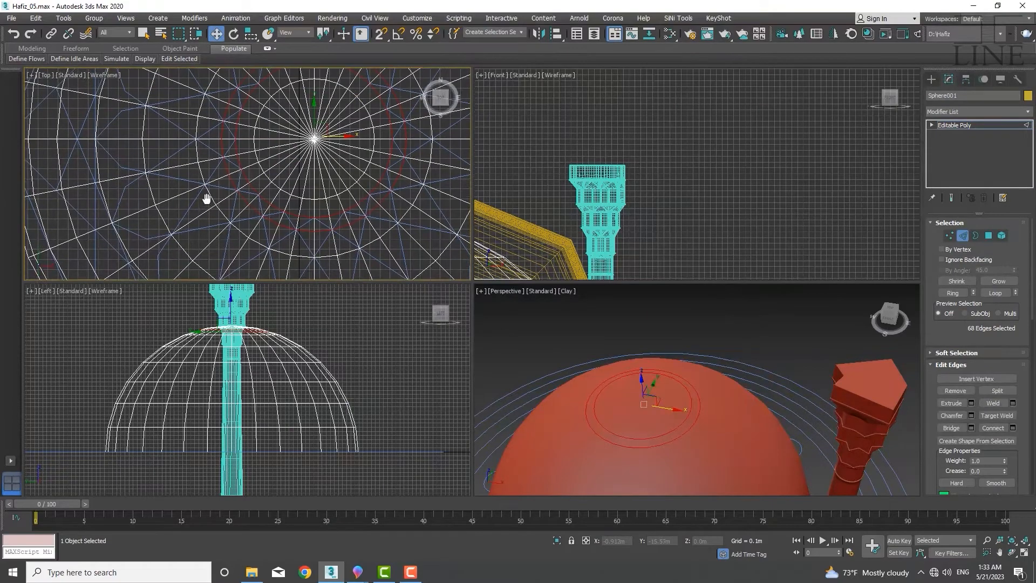
scroll(207, 199, "up", 10)
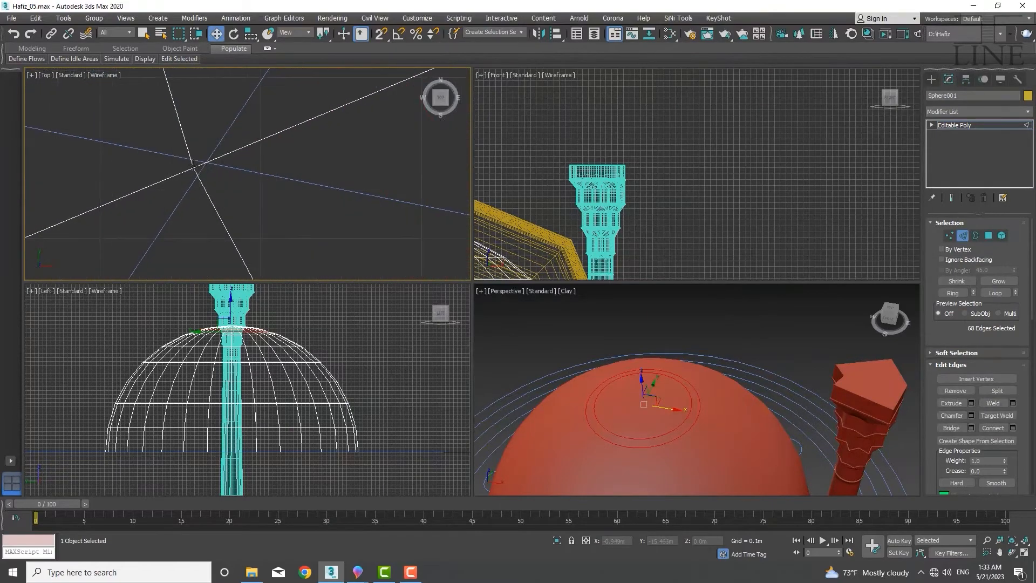
scroll(194, 167, "down", 8)
middle_click_drag(219, 167, 195, 215)
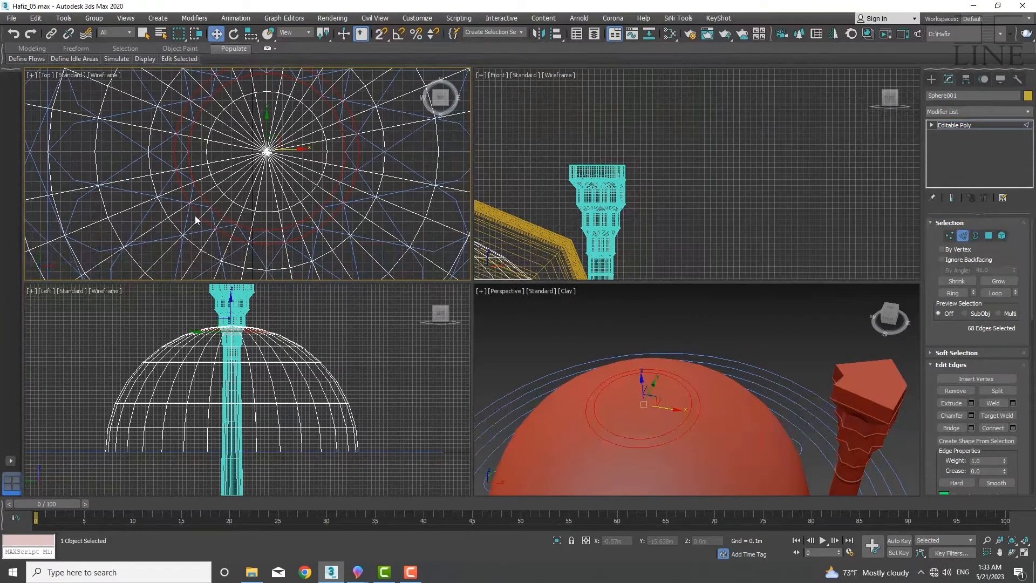
middle_click_drag(676, 414, 649, 416)
scroll(642, 413, "up", 2)
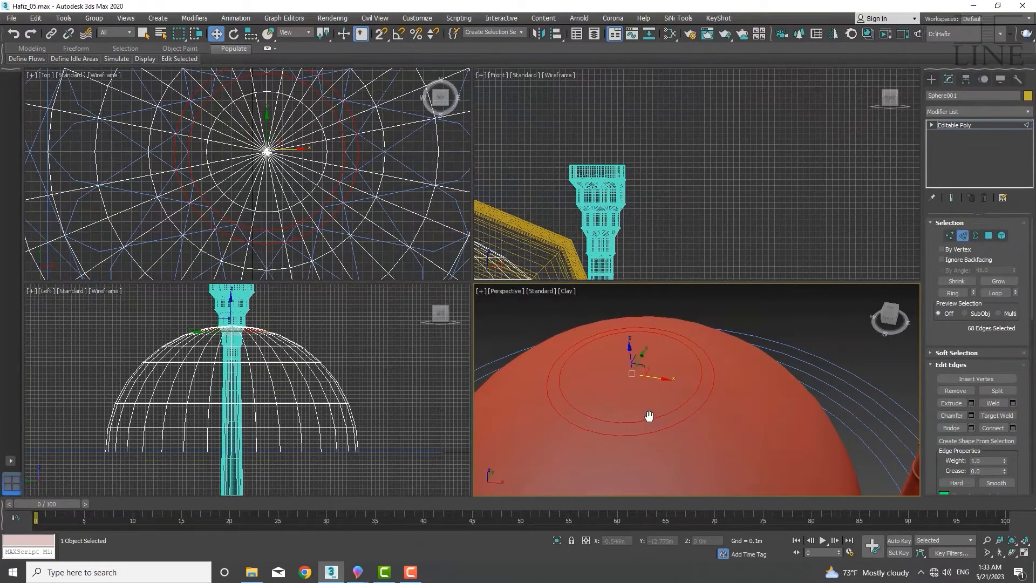
key("F4")
scroll(643, 429, "up", 3)
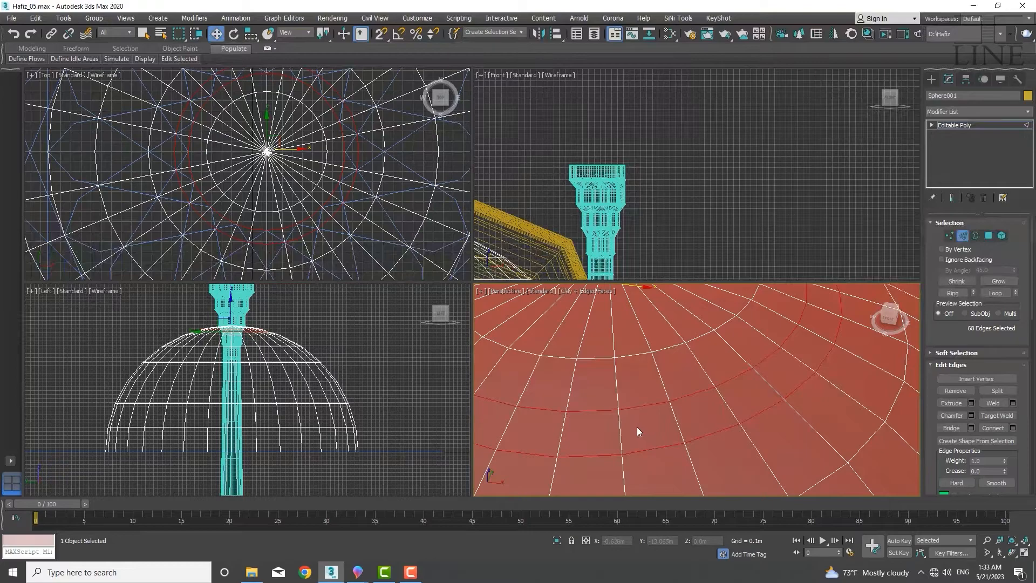
Switch to vertex level and start Cut, slicing a diagonal edge across the dome's faces near the crown
key("1")
left_click(619, 410)
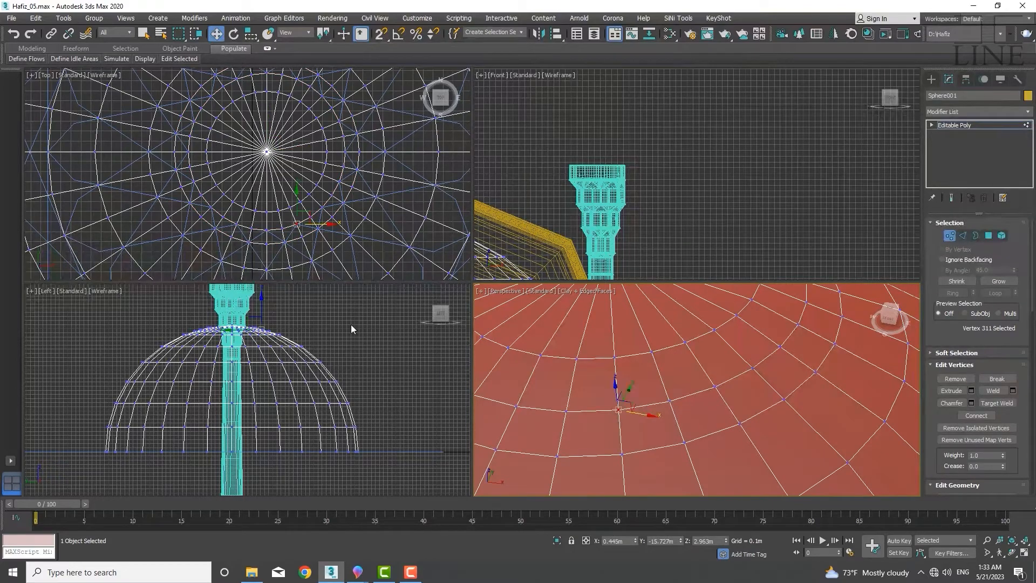
scroll(295, 228, "up", 3)
middle_click_drag(274, 225, 275, 191)
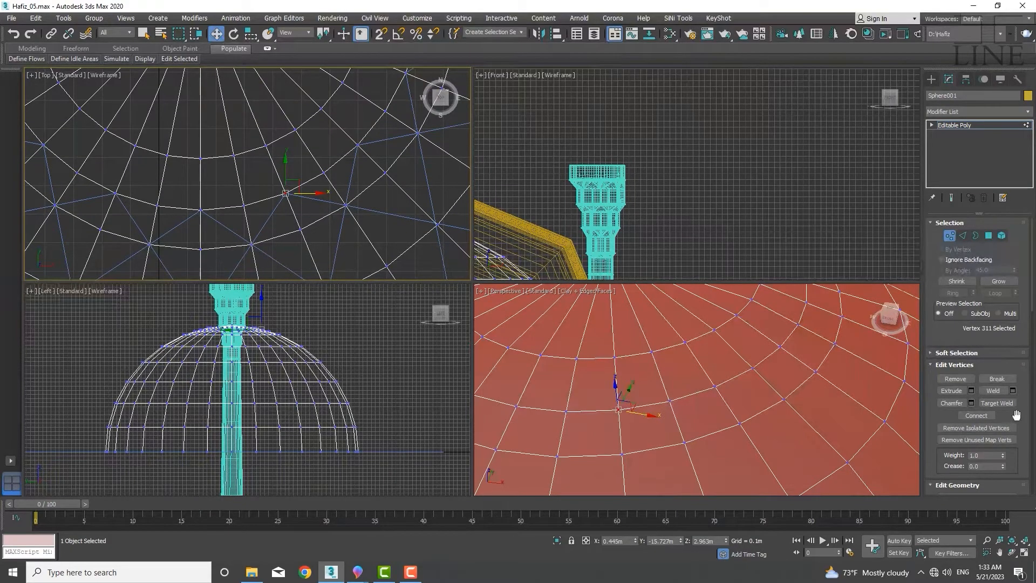
left_click_drag(1015, 387, 1015, 289)
left_click_drag(1013, 260, 1014, 259)
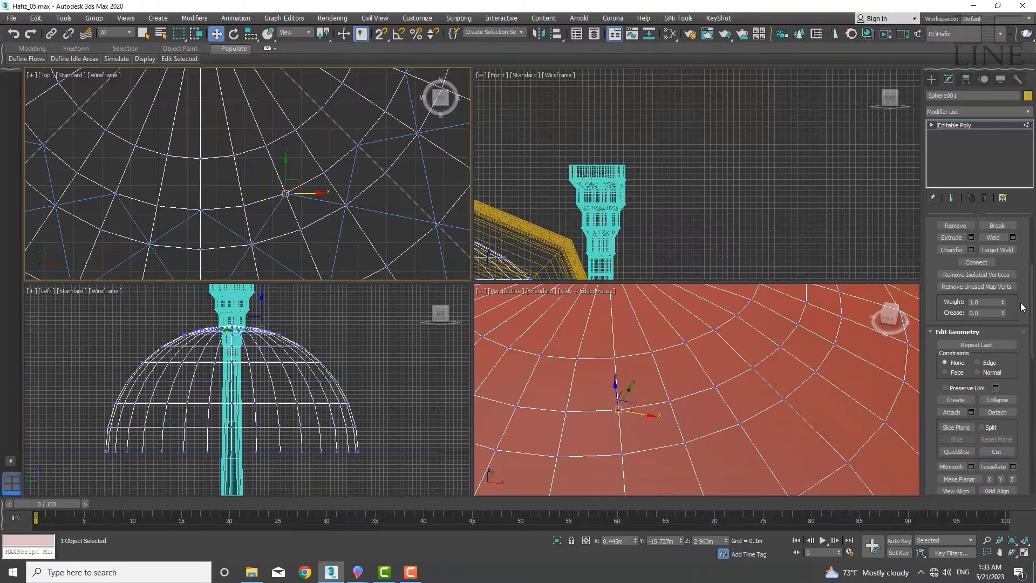
left_click(1000, 451)
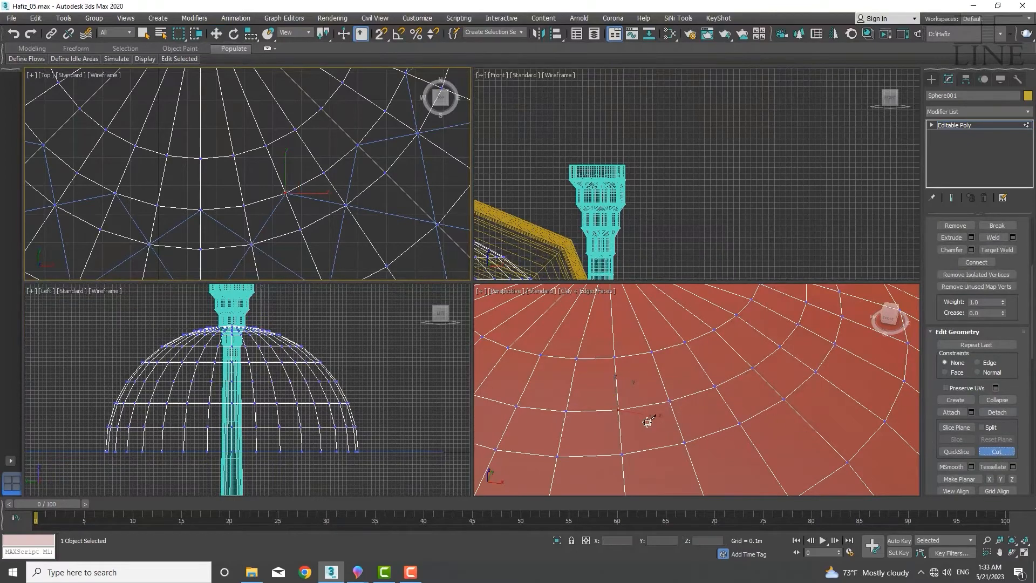
left_click(618, 411)
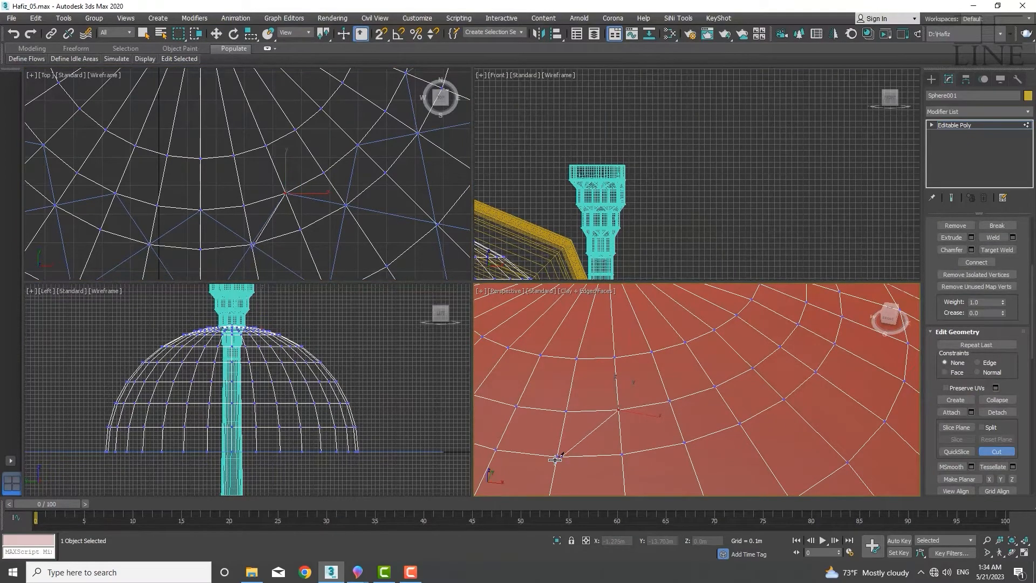
left_click(540, 451)
middle_click_drag(507, 417, 586, 462, "alt")
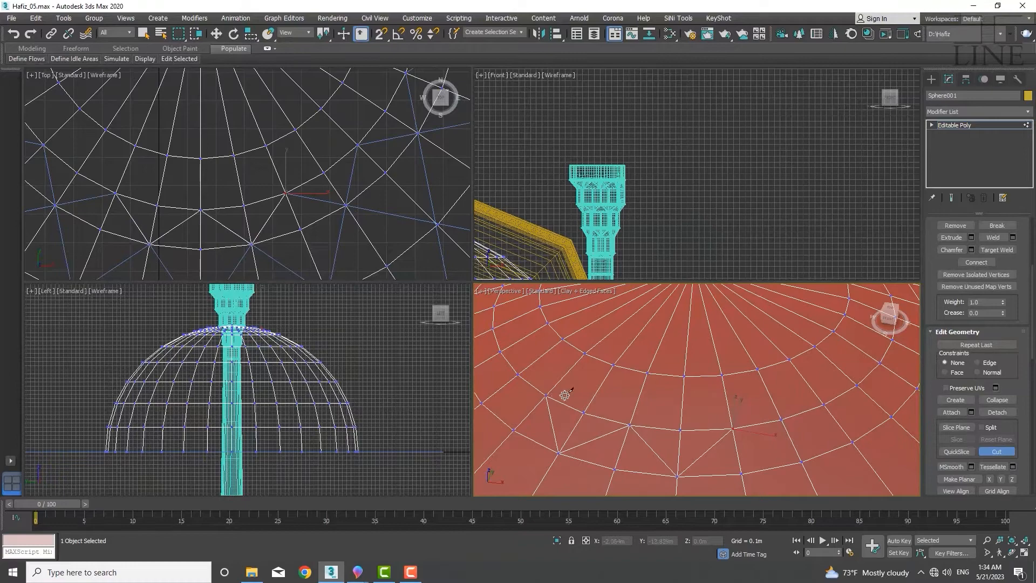
Continue cutting diagonal edges between vertices across adjacent faces of the crown ring
middle_click_drag(705, 452, 652, 370)
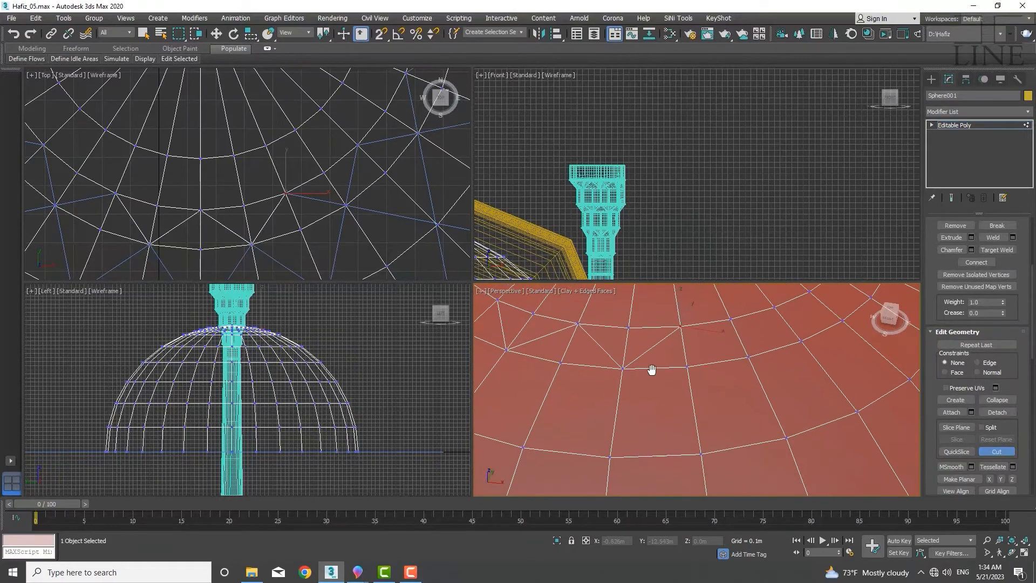
middle_click_drag(285, 274, 284, 232)
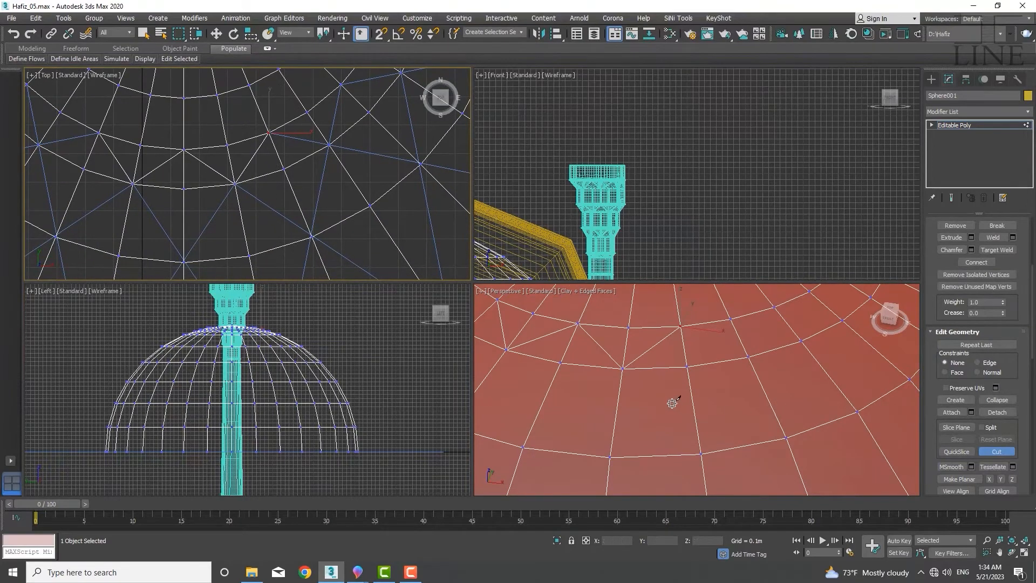
left_click(623, 369)
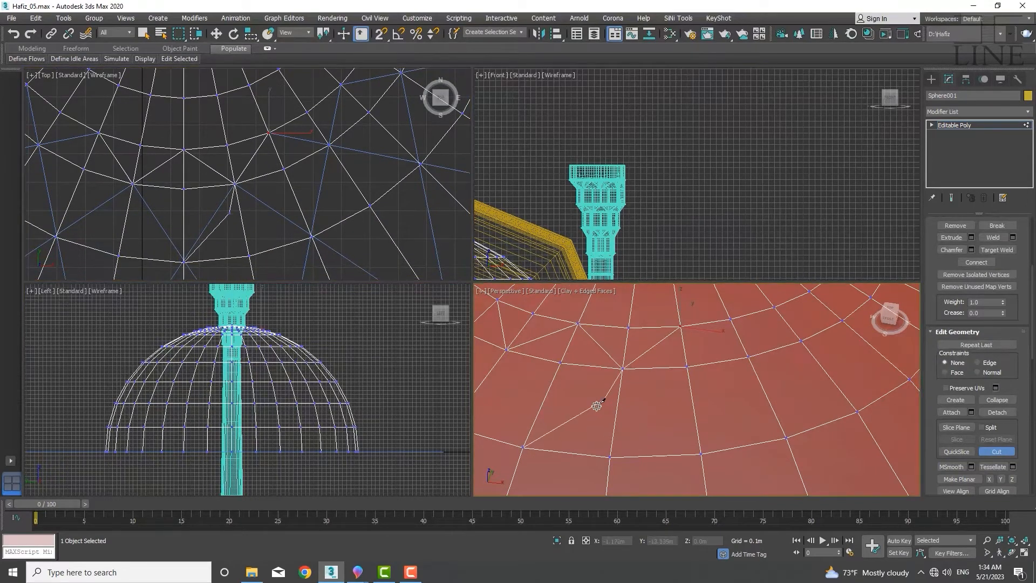
left_click(523, 447)
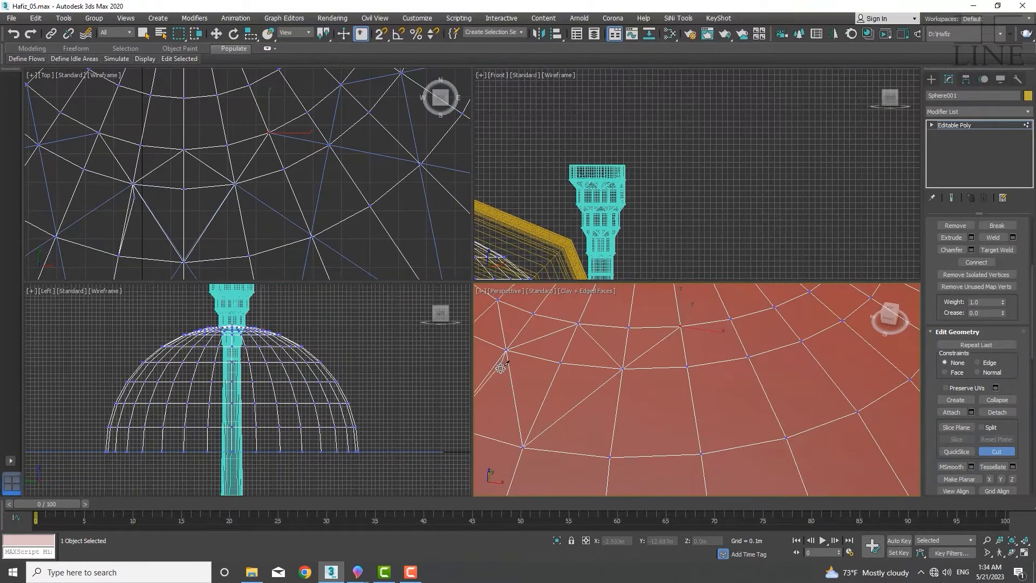
middle_click_drag(505, 359, 604, 384)
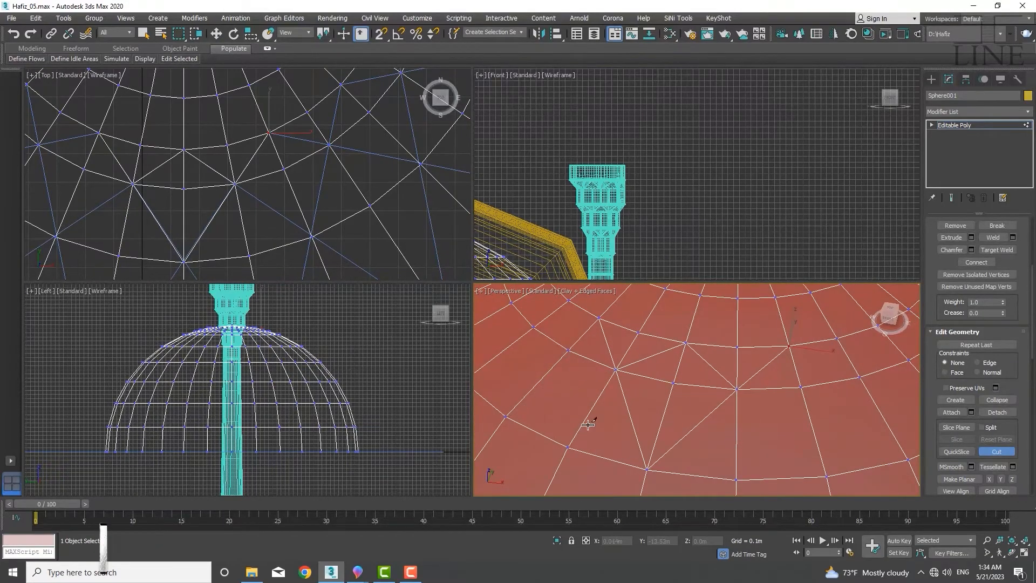
scroll(229, 200, "down", 3)
scroll(219, 229, "up", 4)
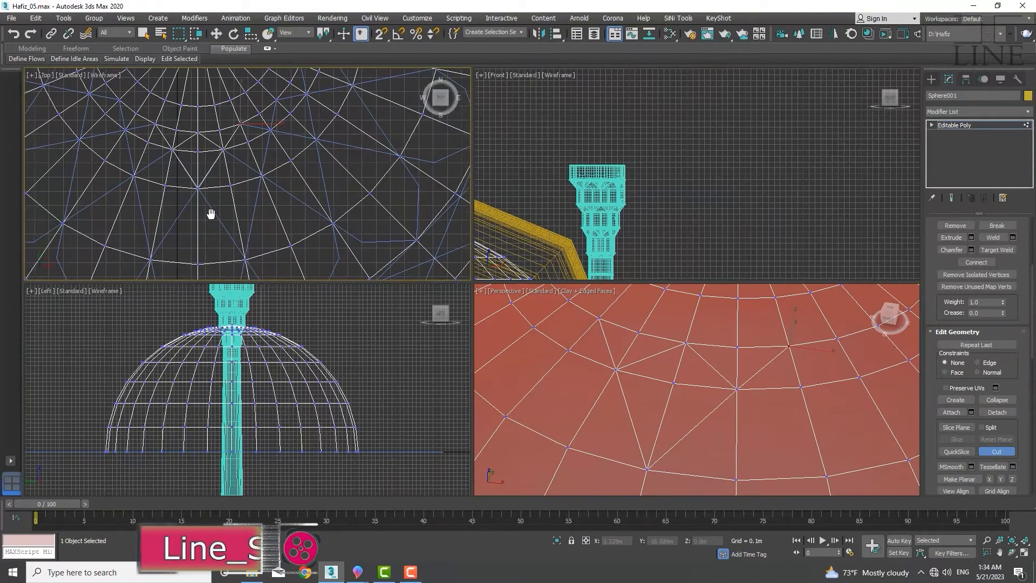
middle_click_drag(222, 229, 211, 231)
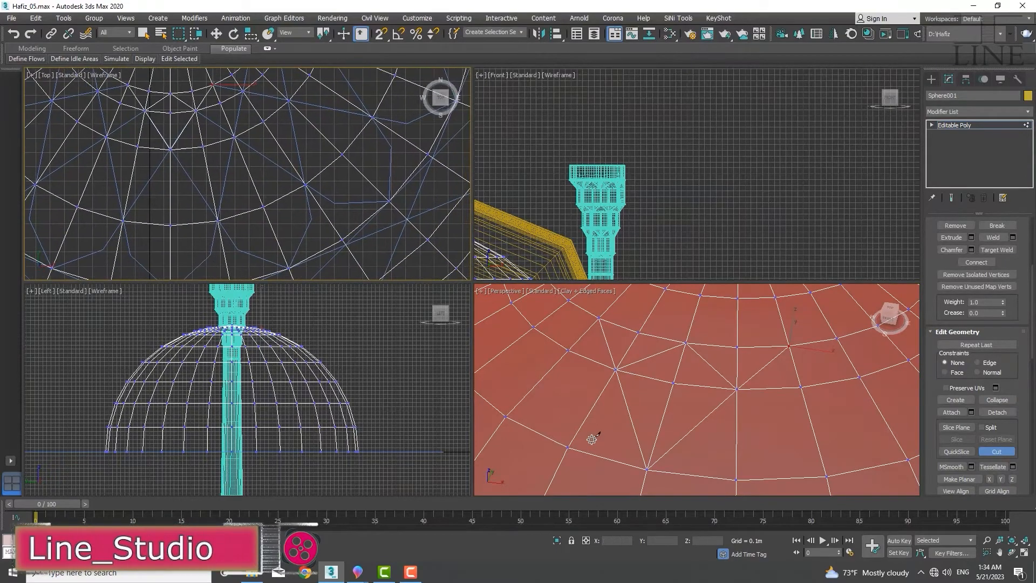
middle_click_drag(593, 439, 571, 358)
scroll(572, 358, "down", 4)
scroll(596, 377, "up", 2)
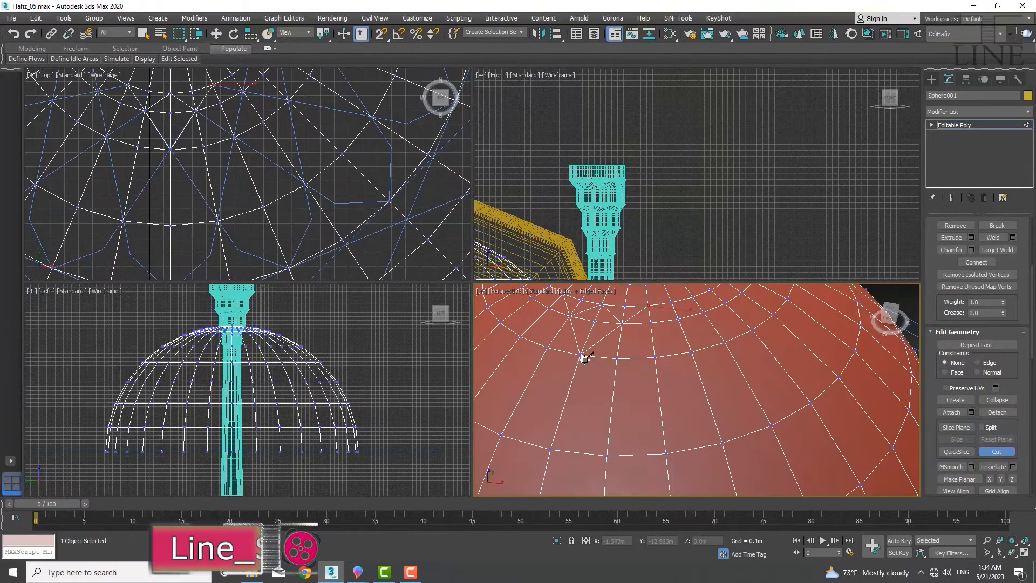
left_click(585, 359)
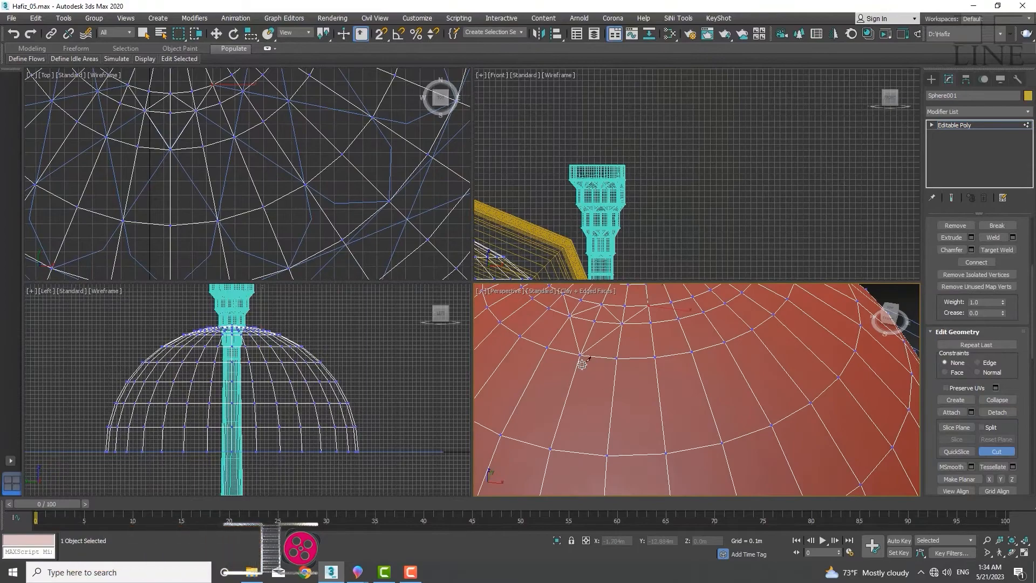
left_click(607, 456)
left_click(657, 358)
right_click(663, 373)
Cut more diagonal edges through the dome's quads beside the previous cuts near the crown
middle_click_drag(215, 210, 238, 130)
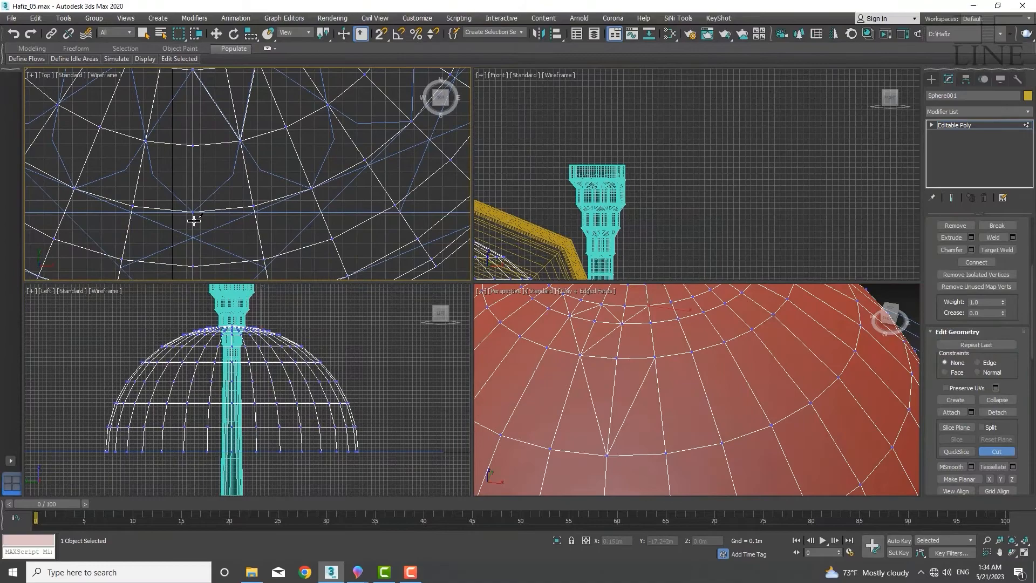
middle_click_drag(148, 218, 103, 170)
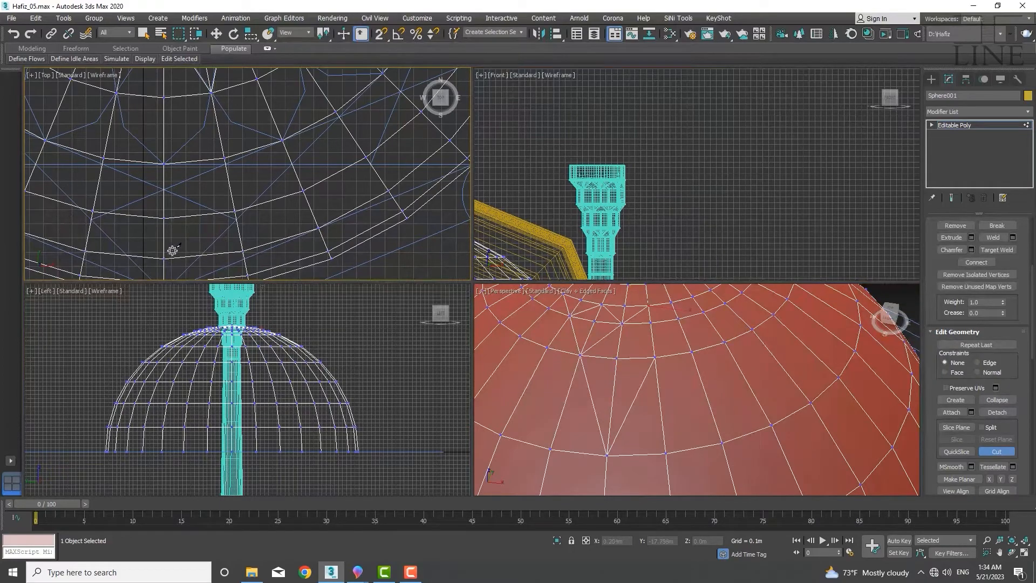
middle_click_drag(172, 250, 196, 181)
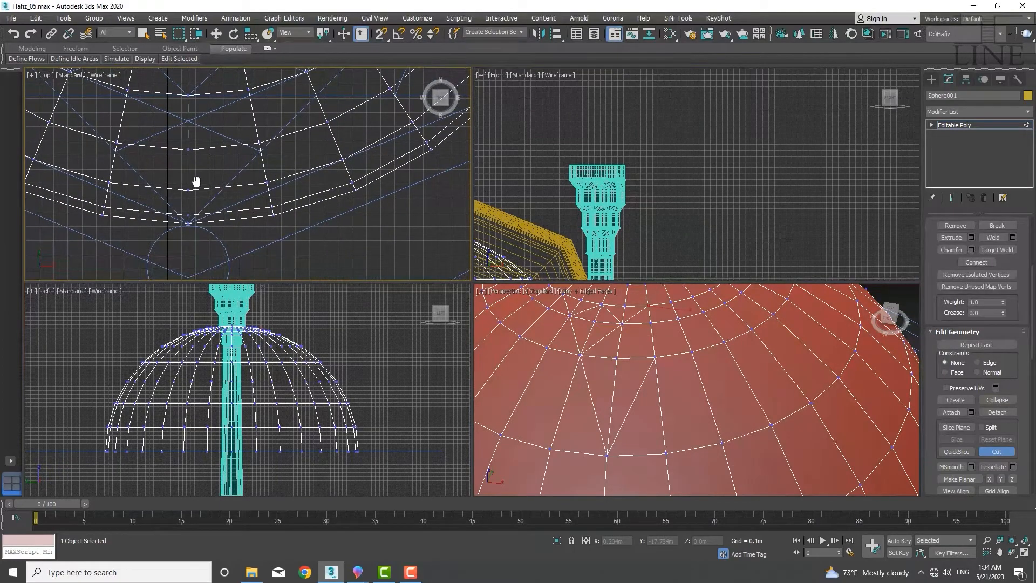
middle_click_drag(280, 181, 254, 174)
scroll(266, 180, "down", 6)
scroll(225, 197, "up", 5)
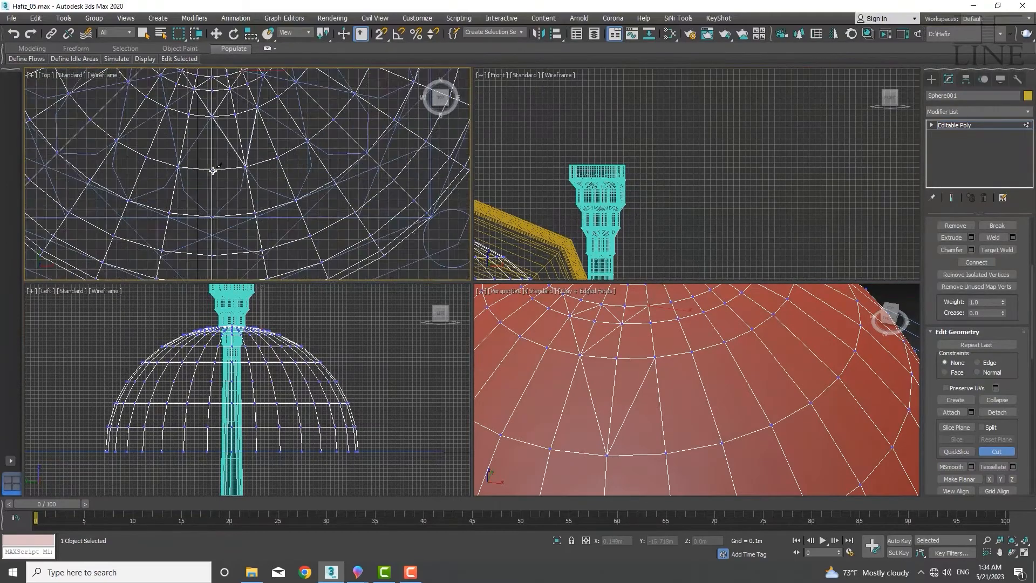
middle_click_drag(238, 176, 249, 190)
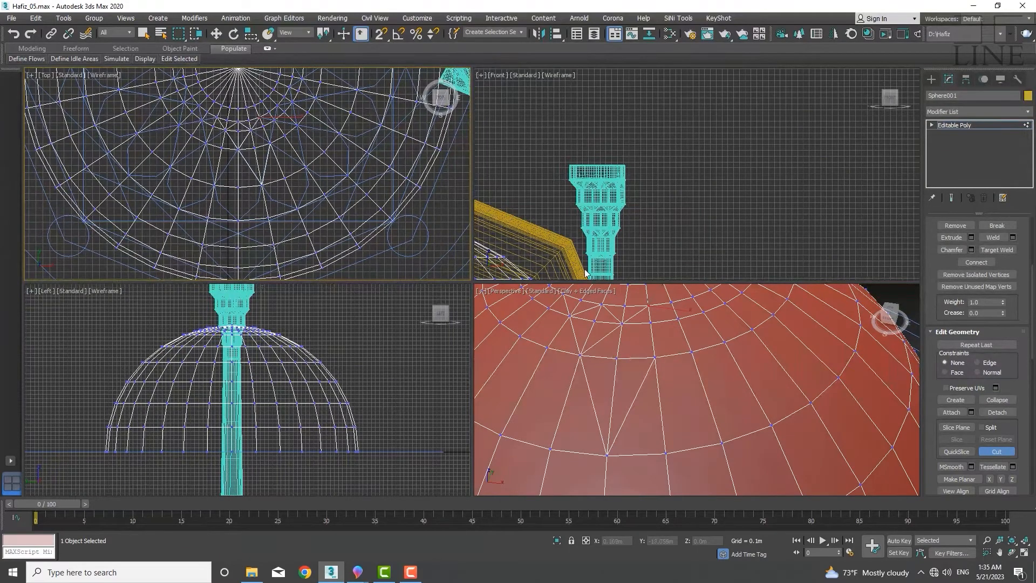
scroll(658, 404, "up", 5)
middle_click_drag(824, 335, 780, 436)
left_click(764, 373)
left_click(843, 355)
left_click(802, 323)
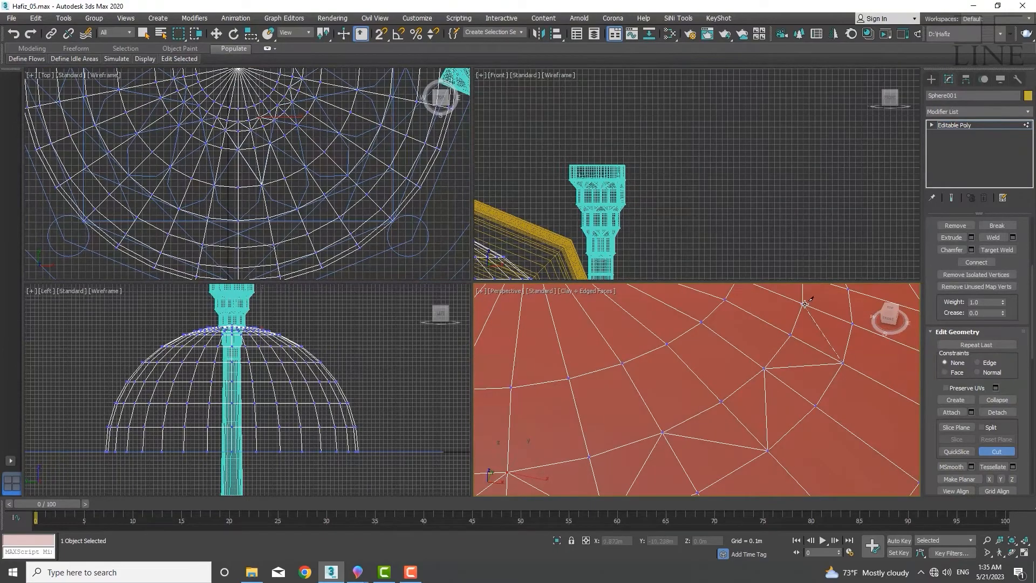
Keep cutting diagonals through neighbouring faces around the crown ring
left_click(852, 298)
scroll(842, 313, "down", 5)
scroll(673, 458, "up", 5)
left_click(641, 359)
middle_click_drag(671, 299, 646, 356, "alt")
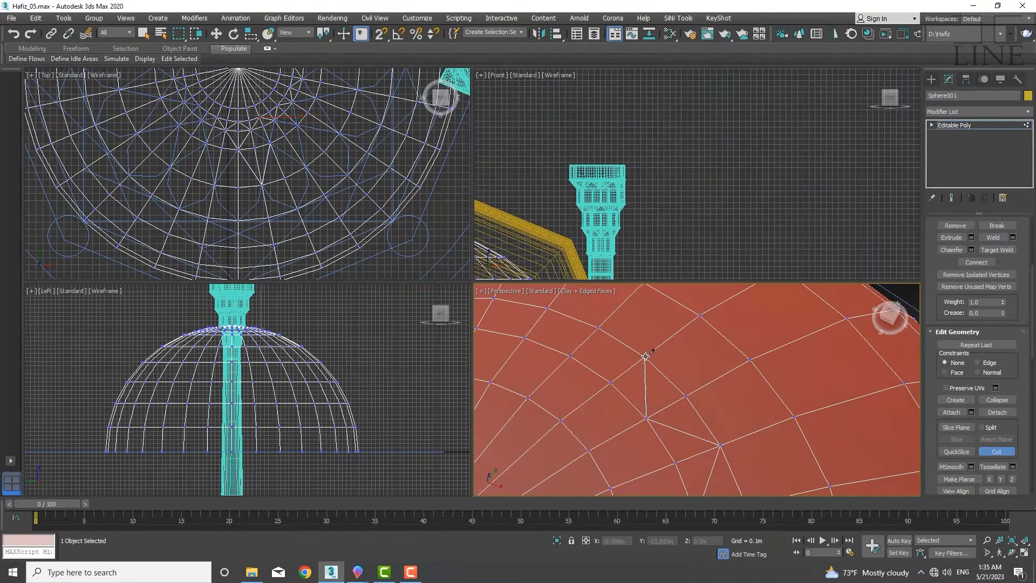
middle_click_drag(570, 355, 664, 405, "alt")
middle_click_drag(533, 422, 697, 346)
left_click(667, 421)
middle_click_drag(669, 459, 607, 410)
left_click(608, 363)
left_click(545, 432)
middle_click_drag(546, 432, 503, 301)
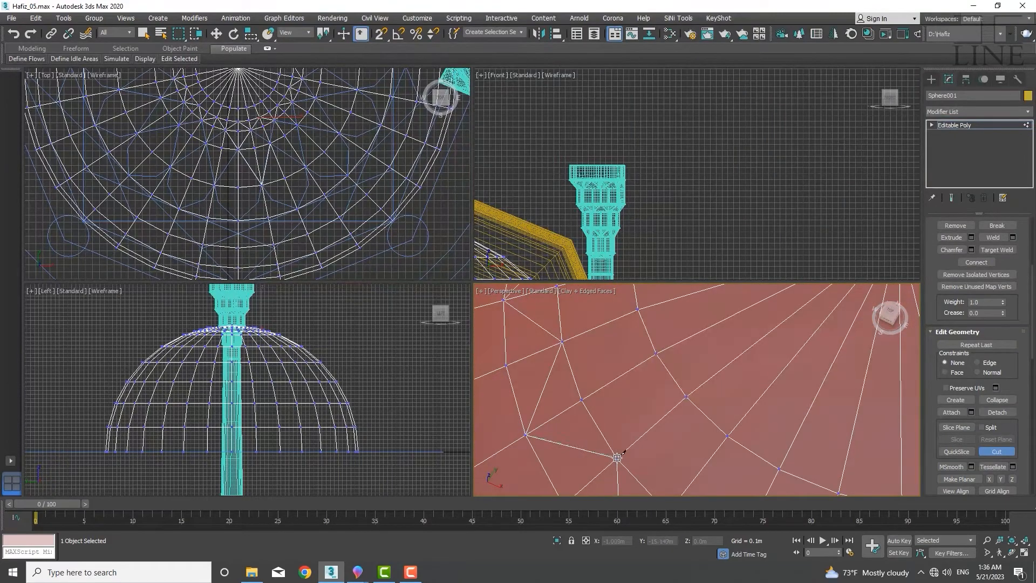
Exit Cut, then select the stray stretched polygon near the dome's crown at polygon level and delete it
scroll(548, 405, "down", 5)
middle_click_drag(489, 358, 515, 417, "alt")
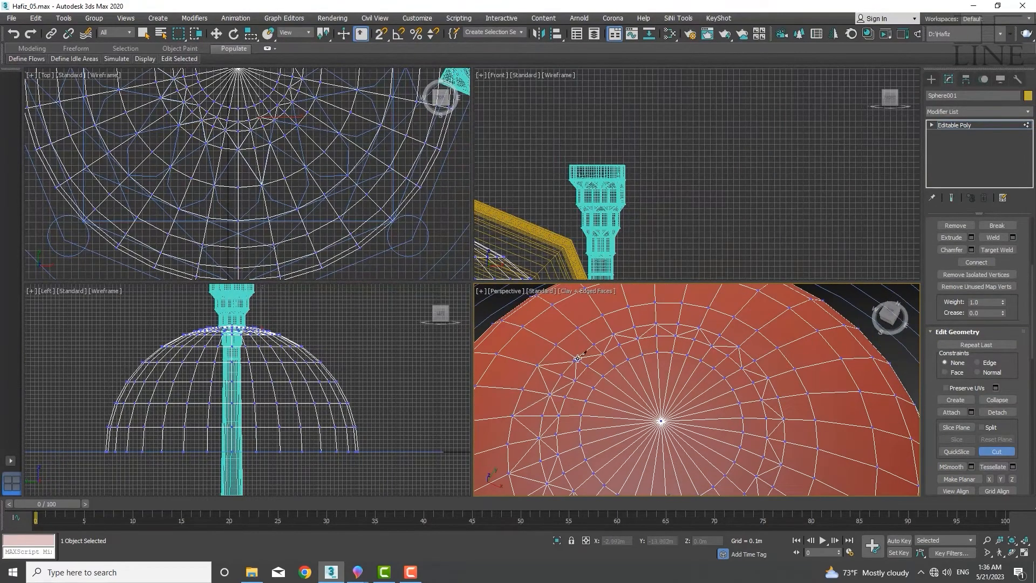
scroll(742, 345, "up", 3)
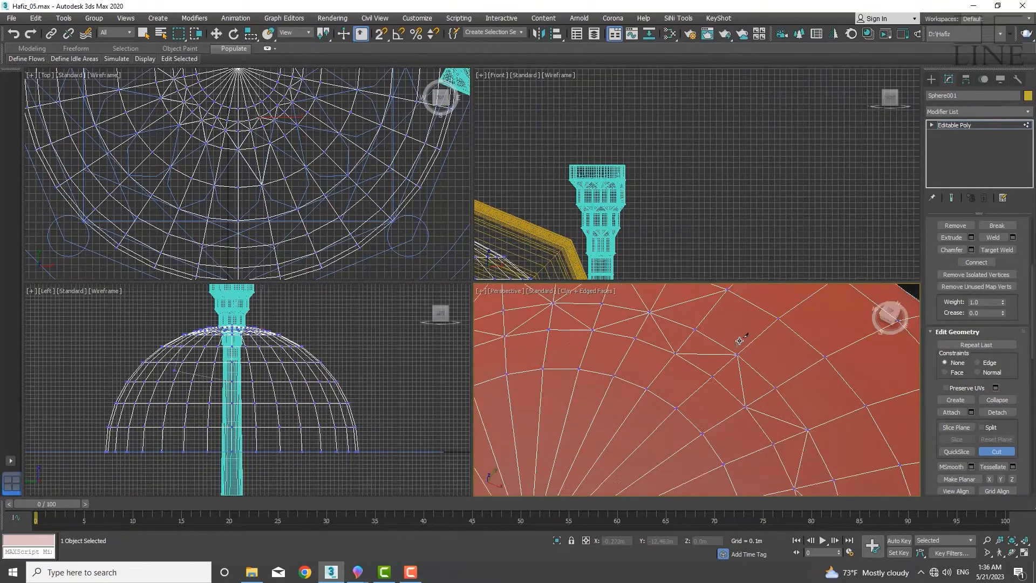
middle_click_drag(740, 342, 721, 341)
scroll(738, 378, "down", 5)
middle_click_drag(724, 381, 687, 318, "alt")
middle_click_drag(686, 318, 663, 253)
scroll(674, 418, "down", 5)
right_click(655, 342)
scroll(650, 346, "up", 5)
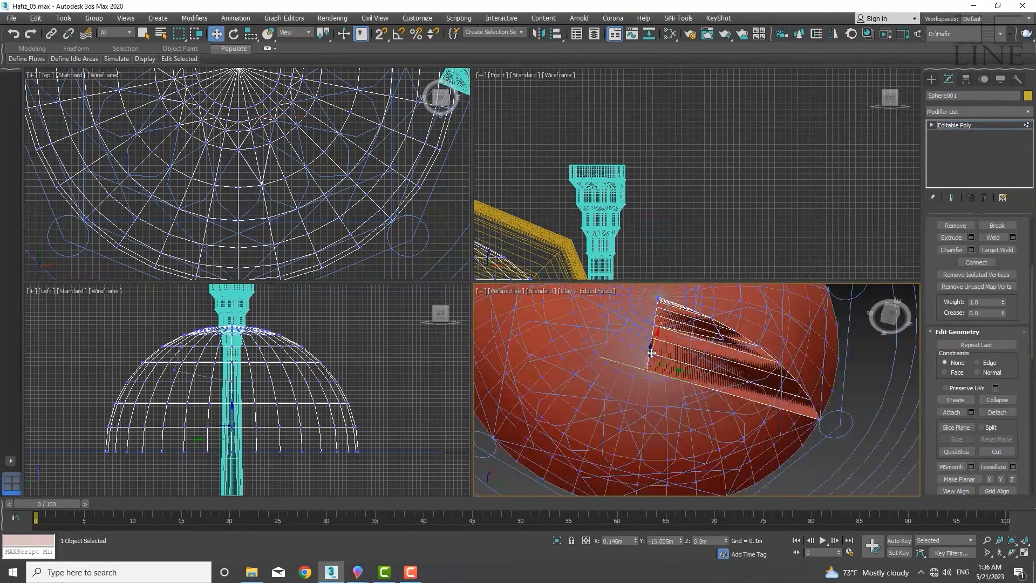
middle_click_drag(650, 346, 722, 313, "alt")
scroll(743, 352, "up", 3)
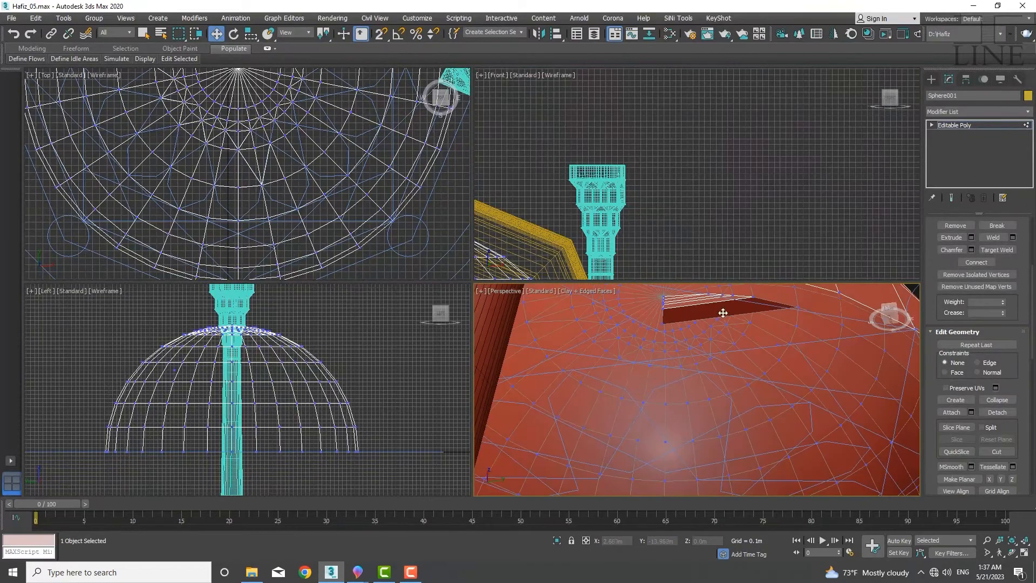
key("4")
left_click(721, 312)
key("Delete")
left_click(669, 308)
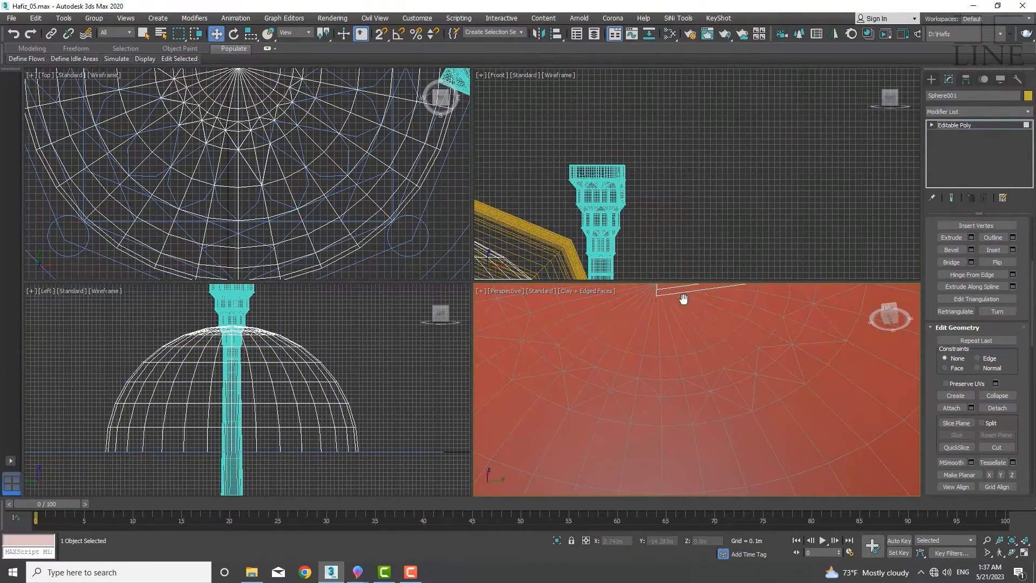
key("Delete")
Restart Cut at vertex level and slice new diagonal edges across faces near the crown
scroll(630, 350, "down", 5)
middle_click_drag(629, 350, 779, 317, "alt")
scroll(682, 400, "up", 4)
key("alt+c")
scroll(734, 414, "up", 4)
key("1")
scroll(828, 345, "down", 6)
scroll(770, 378, "up", 8)
scroll(768, 382, "down", 3)
middle_click_drag(768, 382, 621, 372, "alt")
left_click(682, 402)
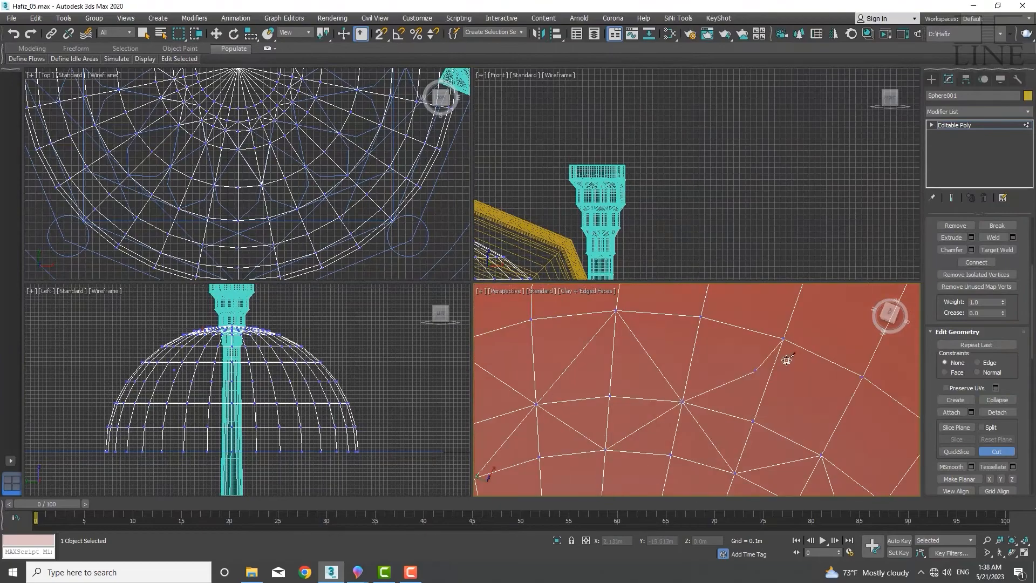
left_click(777, 330)
left_click(821, 452)
middle_click_drag(844, 467, 604, 311)
left_click(713, 285)
right_click(803, 450)
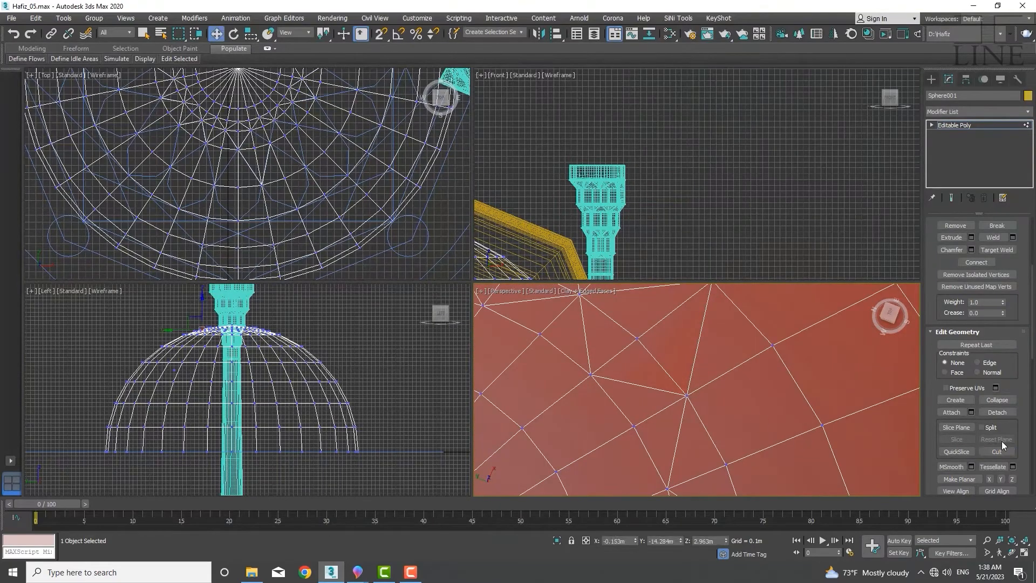
Resume Cut and add diagonal edges between vertices of the next faces around the dome
left_click(1000, 449)
left_click(688, 396)
left_click(823, 426)
middle_click_drag(823, 425, 760, 317)
left_click(675, 428)
middle_click_drag(675, 429, 613, 311)
left_click(743, 399)
scroll(779, 416, "down", 8)
mouse_move(700, 404)
middle_mouse_down()
mouse_move(729, 410)
mouse_move(691, 399)
middle_mouse_up()
scroll(691, 388, "up", 4)
middle_click_drag(659, 444, 687, 296)
left_click(692, 351)
left_click(684, 410)
scroll(669, 383, "up", 4)
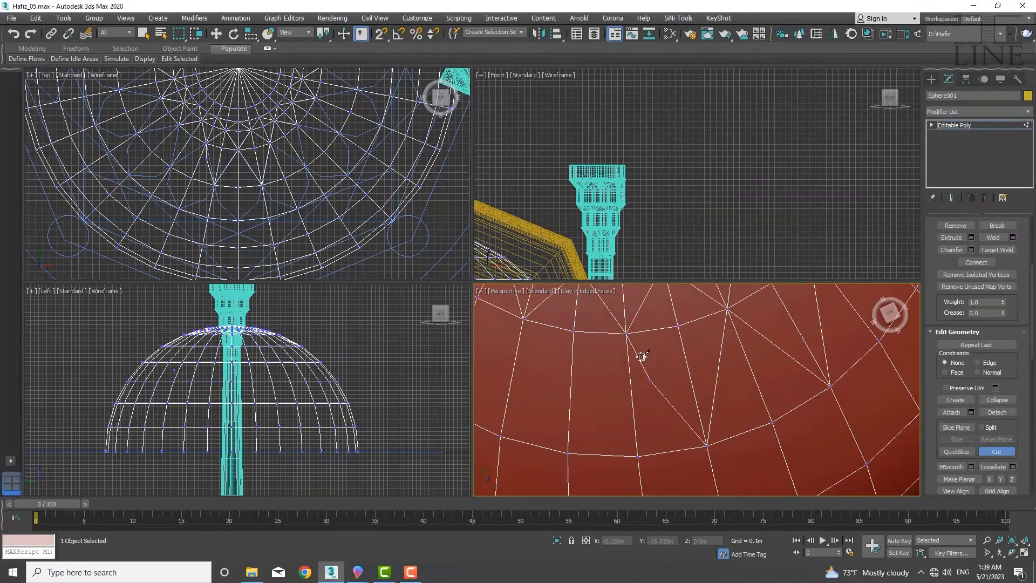
Cut further diagonal edges across the faces just below the dome's crown
left_click(624, 336)
left_click(574, 455)
middle_click_drag(524, 317, 718, 353)
left_click(610, 432)
middle_click_drag(534, 294, 636, 438)
left_click(672, 371)
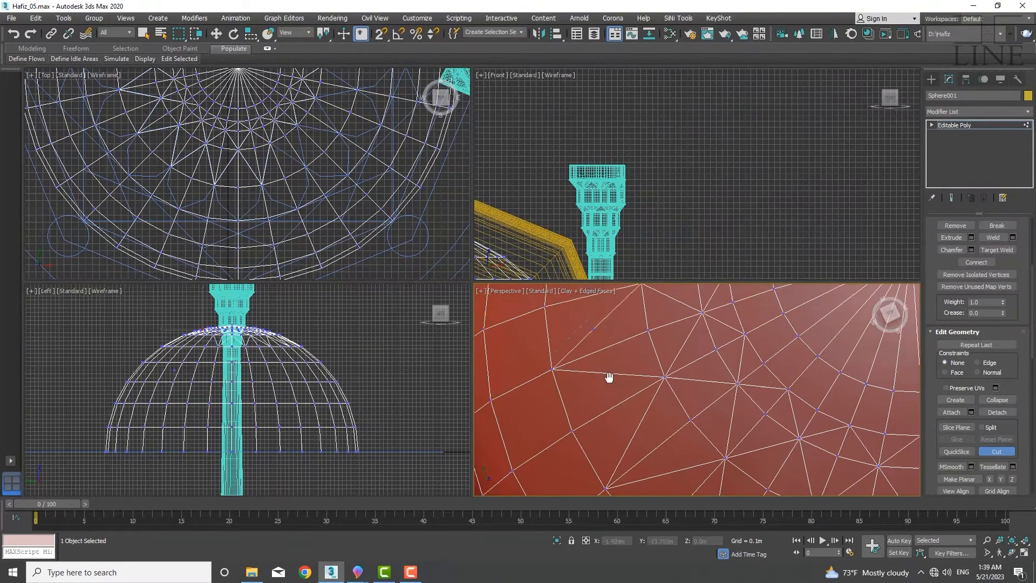
middle_click_drag(651, 297, 667, 408)
left_click(577, 353)
Continue slicing diagonals across the next band of faces toward the dome's side
middle_click_drag(683, 323, 654, 409)
left_click(594, 324)
middle_click_drag(701, 339, 685, 483)
left_click(660, 378)
left_click(761, 430)
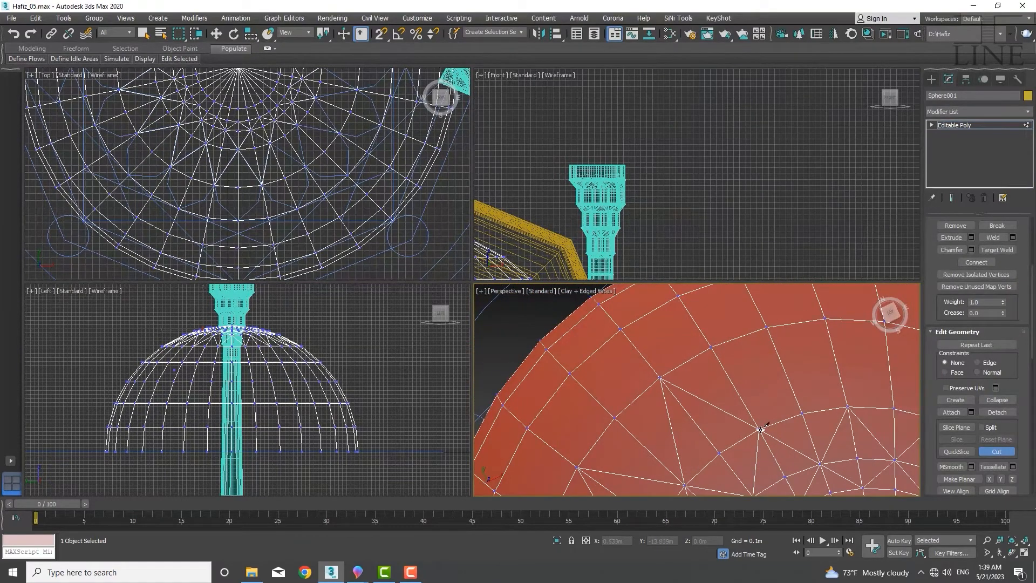
middle_click_drag(849, 408, 723, 417)
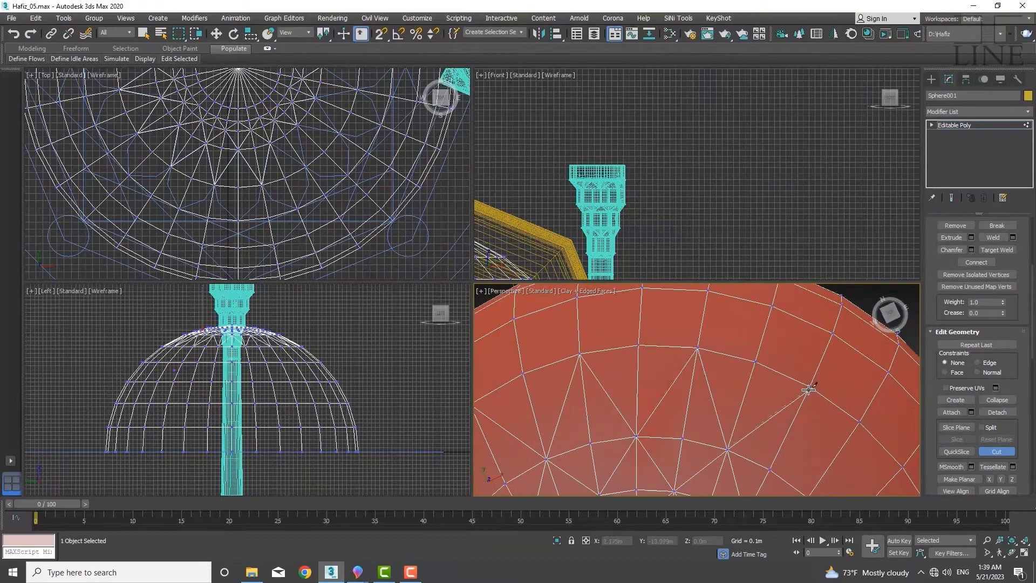
mouse_move(808, 389)
middle_mouse_down("alt")
mouse_move(732, 372)
mouse_move(641, 378)
middle_mouse_up("alt")
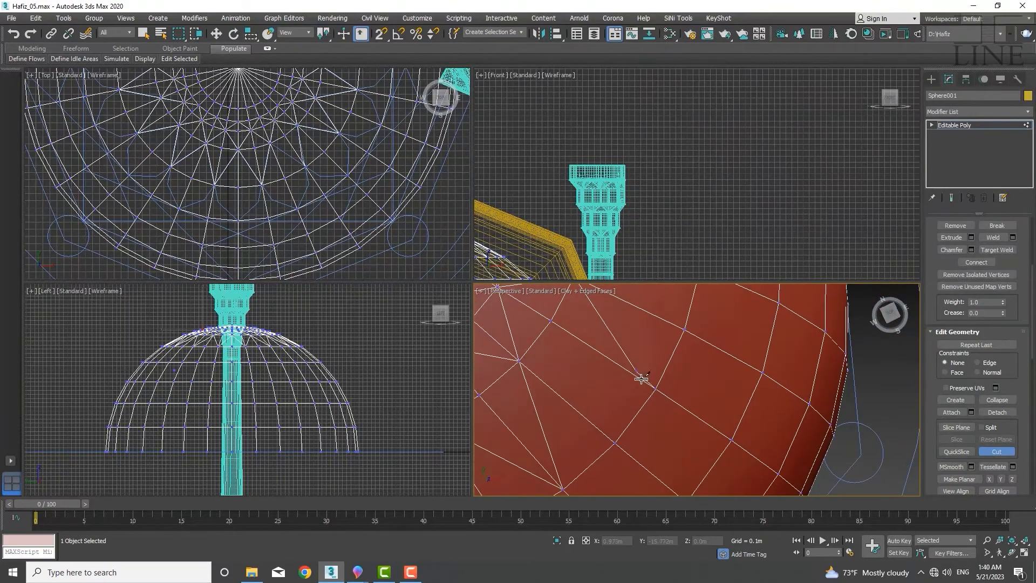
scroll(557, 378, "down", 3)
scroll(275, 174, "up", 4)
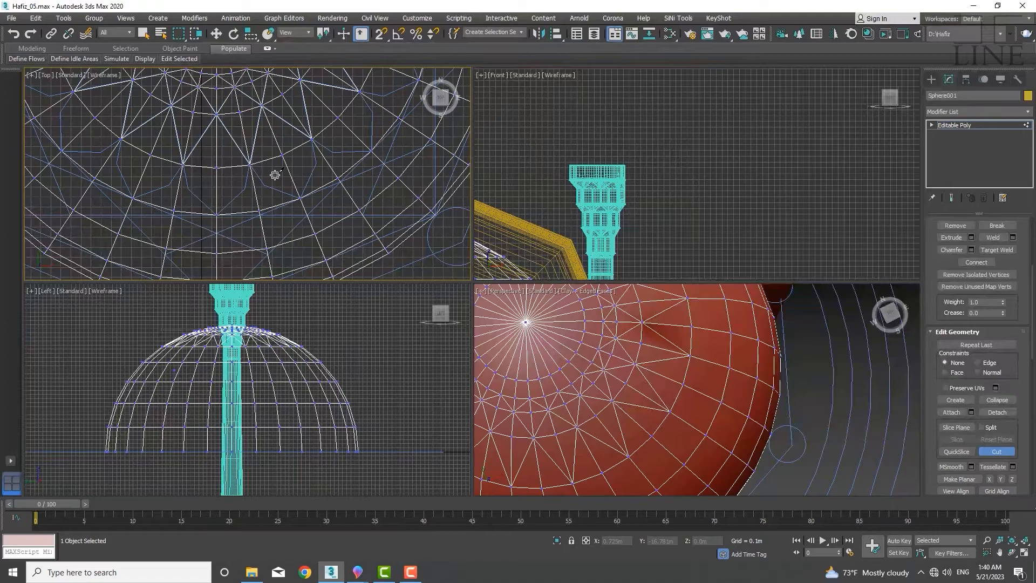
Select a ring of edges around the crown at edge level and connect it with new edge segments
right_click(274, 174)
middle_click_drag(275, 174, 281, 179)
key("2")
left_click(298, 182)
scroll(937, 302, "up", 3)
left_click(954, 286)
left_click(1013, 420)
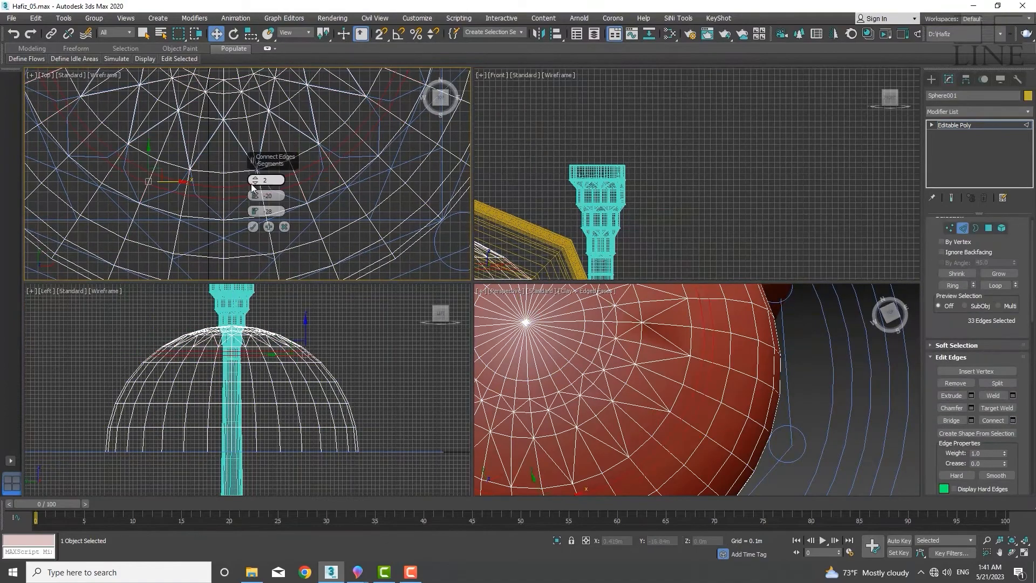
left_click(255, 184)
scroll(194, 193, "up", 10)
left_click(253, 227)
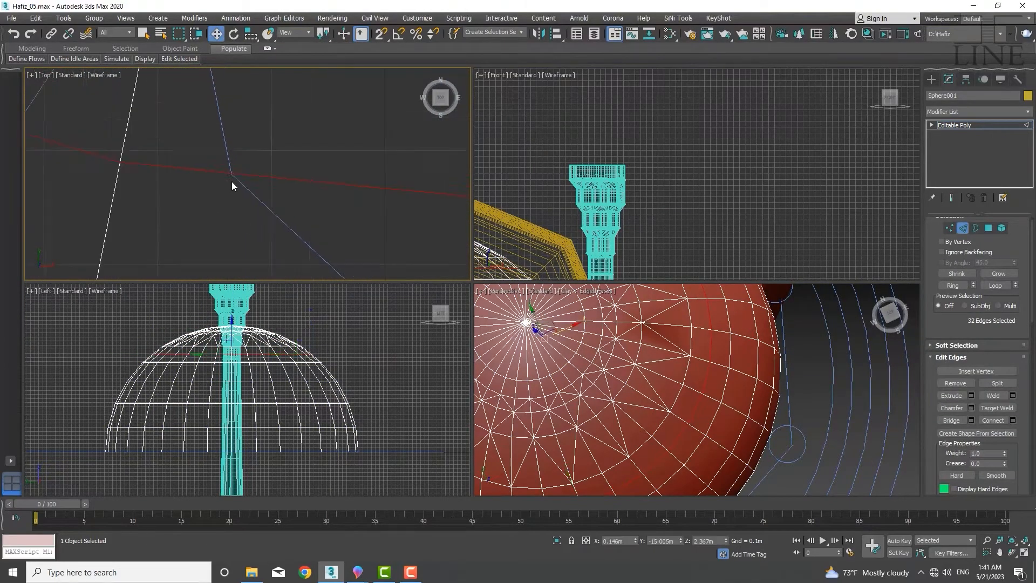
Restart Cut and slice diagonal edges across the faces around the new loop in the top view
scroll(307, 234, "down", 8)
scroll(308, 234, "up", 3)
scroll(957, 330, "down", 5)
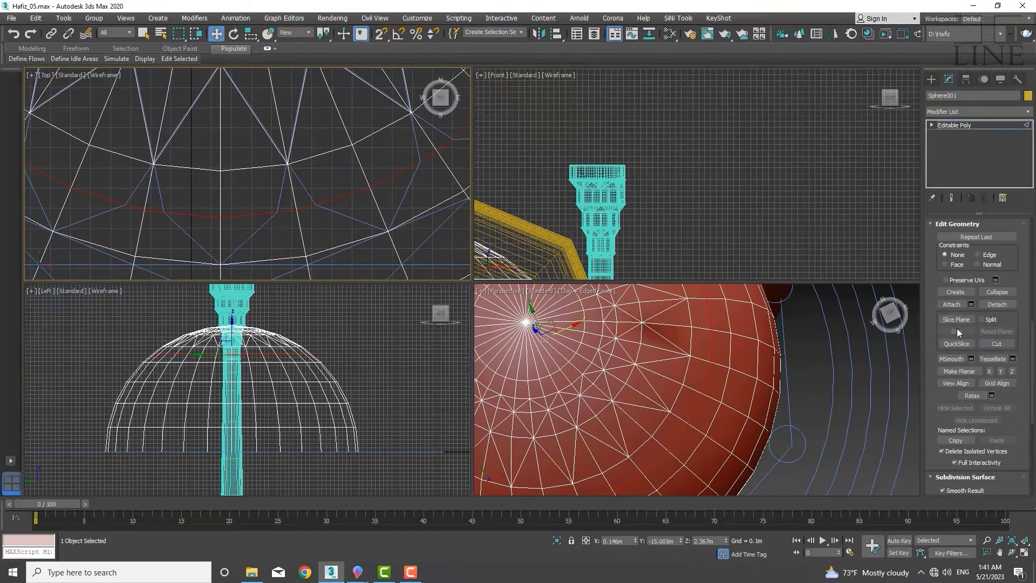
left_click(997, 344)
left_click(287, 164)
left_click(278, 212)
left_click(221, 264)
left_click(164, 213)
left_click(153, 164)
left_click(125, 204)
middle_click_drag(110, 219, 287, 222)
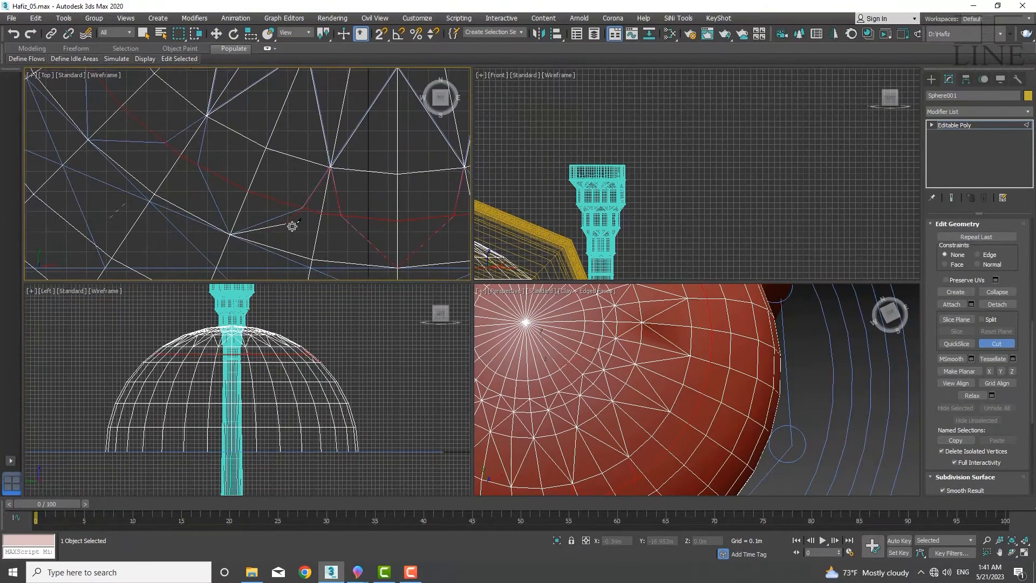
Keep cutting diagonals between vertices of the neighbouring faces along the new loop
left_click(198, 164)
left_click(88, 139)
middle_click_drag(89, 89, 156, 215)
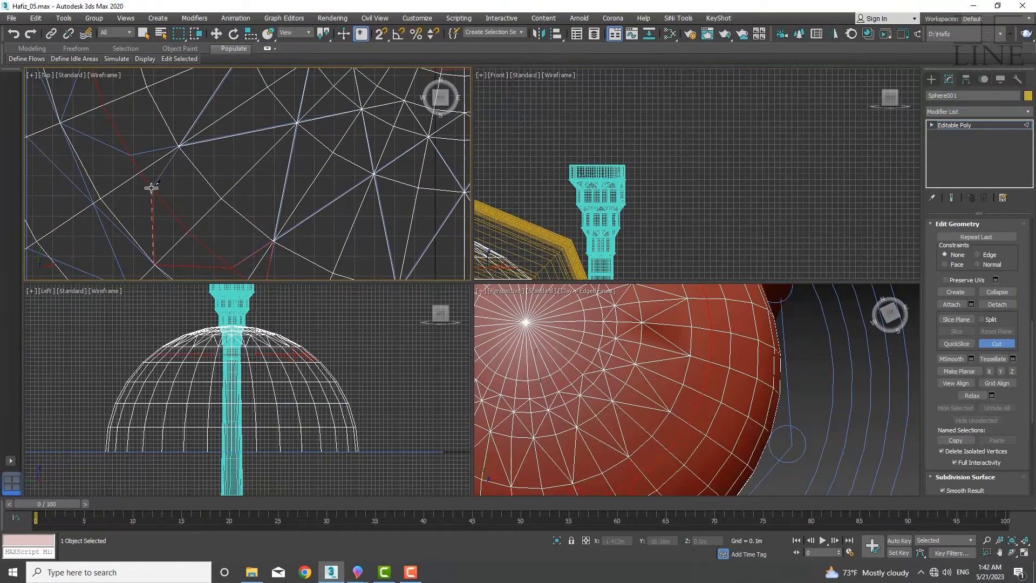
left_click(130, 155)
middle_click_drag(60, 122, 155, 240)
left_click(155, 240)
middle_click_drag(179, 137, 212, 147)
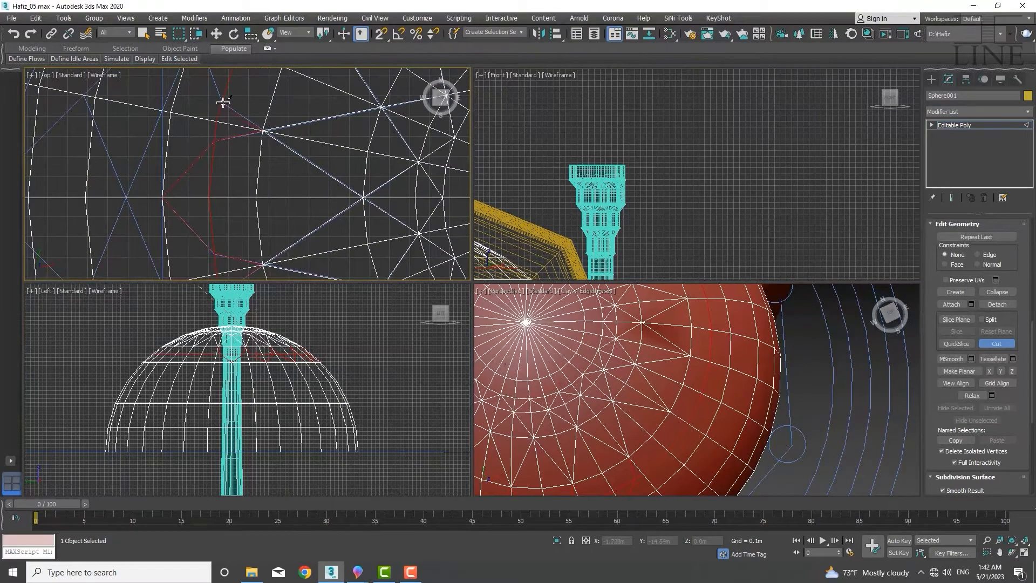
middle_click_drag(222, 102, 269, 164)
middle_click_drag(291, 101, 291, 203)
left_click(294, 152)
left_click(369, 149)
left_click(412, 176)
middle_click_drag(412, 176, 324, 250)
left_click(317, 201)
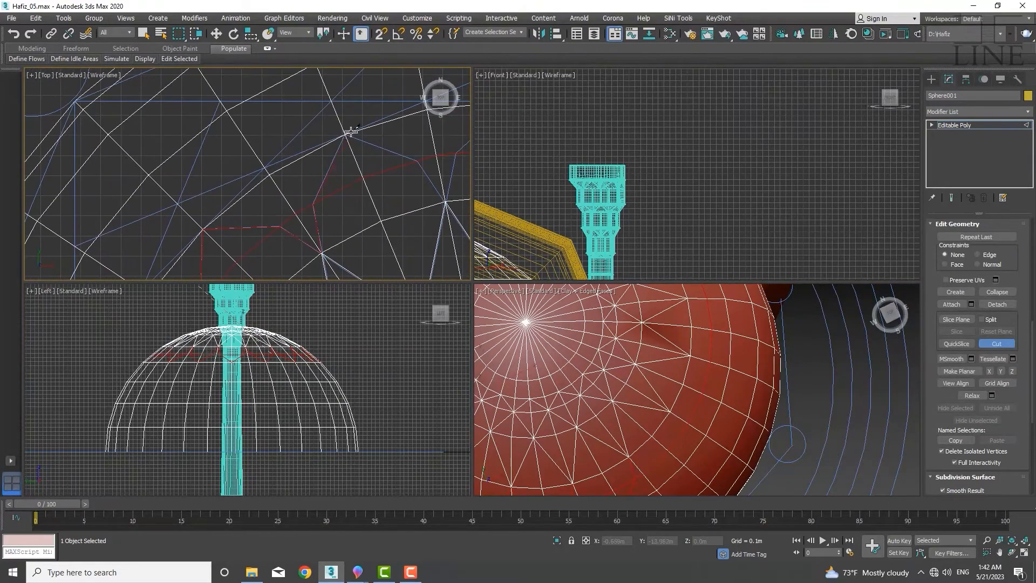
Add more diagonal cuts through the next faces around the loop
left_click(349, 132)
left_click(421, 158)
left_click(364, 168)
middle_click_drag(386, 233, 349, 216)
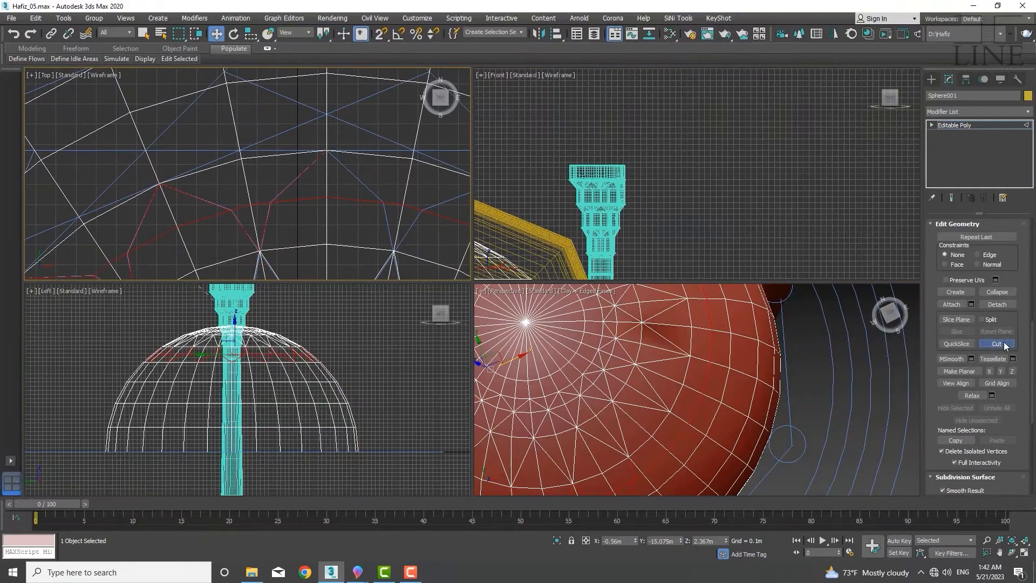
left_click(422, 210)
middle_click_drag(422, 209, 241, 147)
left_click(313, 121)
left_click(344, 190)
left_click(337, 239)
left_click(377, 213)
middle_click_drag(434, 248, 331, 130)
left_click(354, 173)
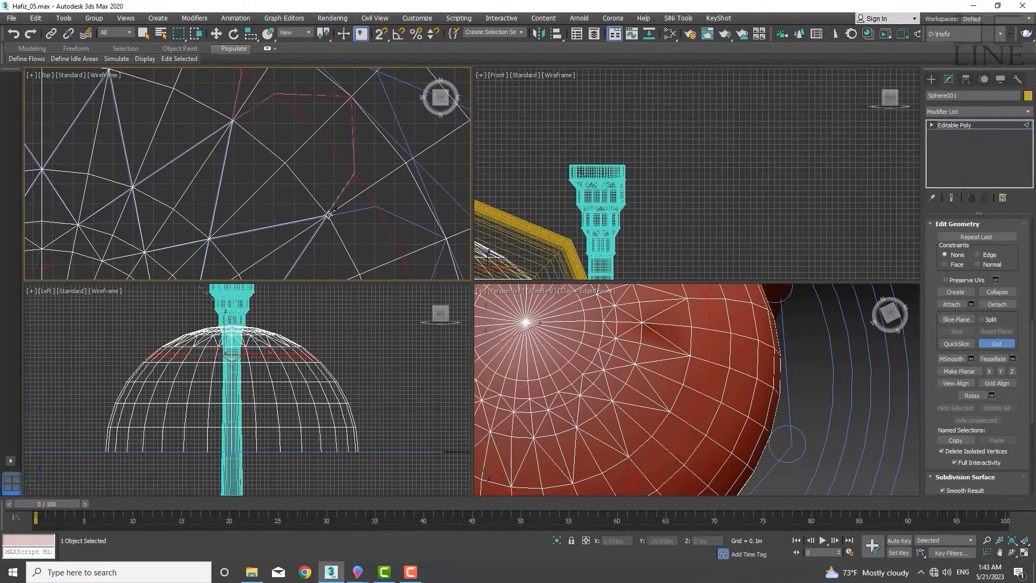
Finish cutting the remaining diagonals around the loop and exit Cut
left_click(328, 215)
left_click(376, 206)
left_click(446, 238)
middle_click_drag(422, 238, 399, 87)
left_click(399, 160)
middle_click_drag(443, 267, 386, 220)
left_click(350, 265)
middle_click_drag(349, 265, 400, 188)
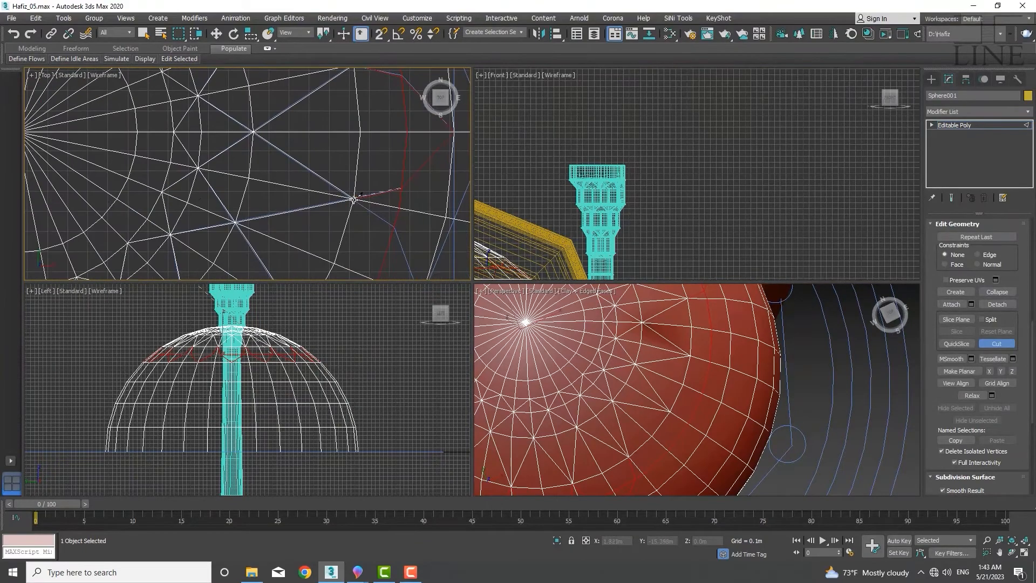
left_click(394, 228)
middle_click_drag(394, 228, 354, 104)
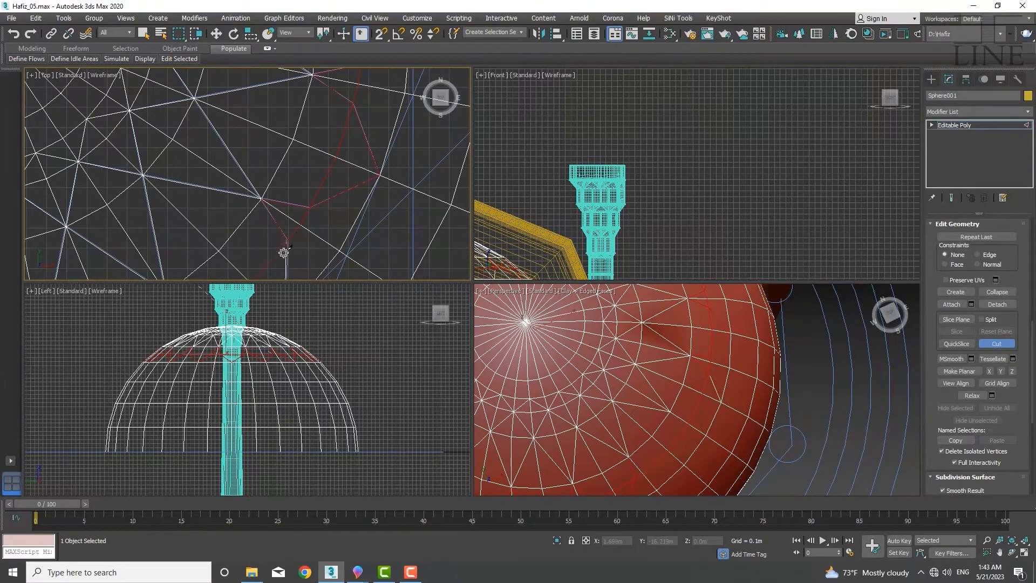
middle_click_drag(283, 253, 310, 144)
left_click(311, 208)
left_click(235, 211)
left_click(193, 186)
left_click(202, 234)
middle_click_drag(201, 234, 350, 139)
left_click(318, 208)
right_click(284, 183)
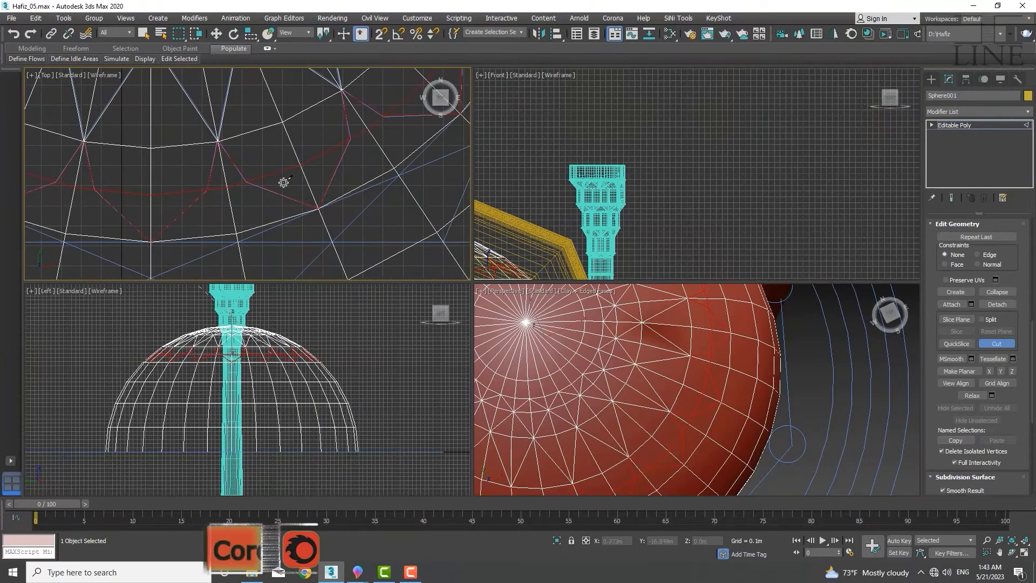
Switch to vertex level with Move, turn on snapping, and snap a stray vertex onto its neighbour
scroll(283, 182, "down", 4)
key("w")
key("1")
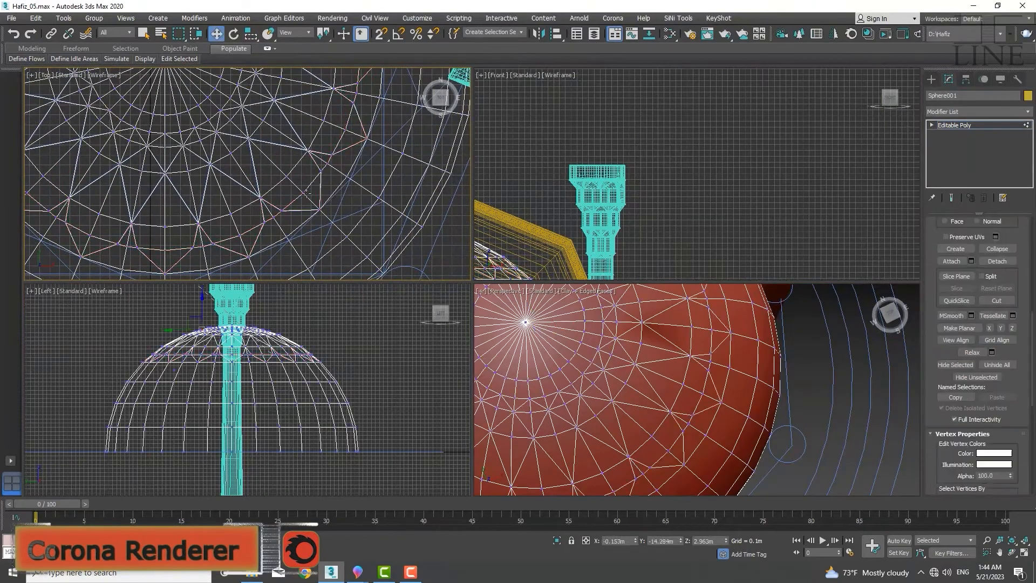
scroll(306, 193, "up", 10)
key("s")
left_click(324, 167)
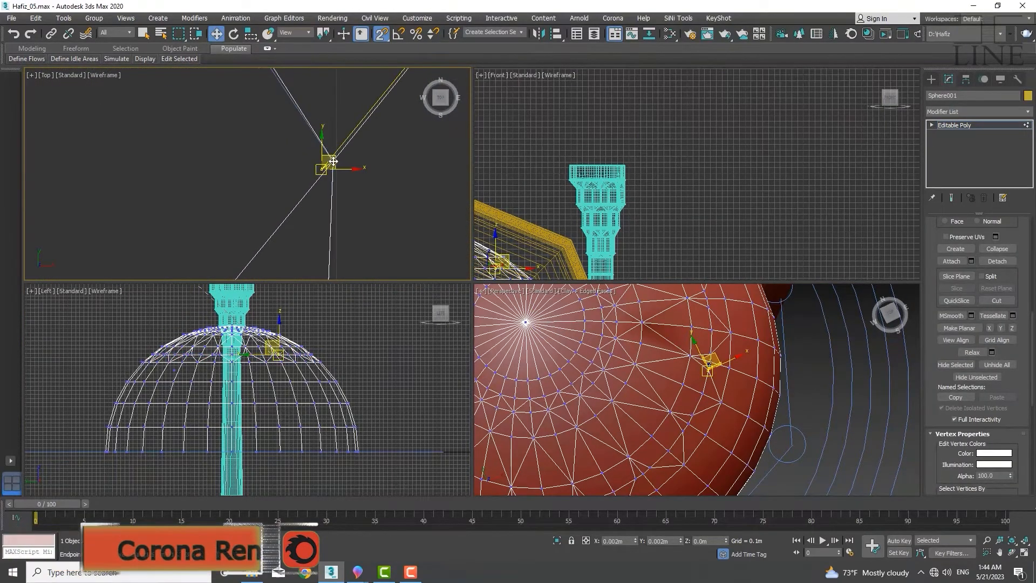
left_click_drag(333, 161, 334, 161)
Select and reposition further misplaced vertices near the crown loop
scroll(333, 161, "down", 6)
left_click(266, 197)
scroll(262, 204, "down", 4)
middle_click_drag(145, 252, 406, 225)
key("s")
left_click(232, 203, "ctrl")
left_click(277, 205, "ctrl")
left_click(166, 157, "ctrl")
middle_click_drag(111, 81, 243, 279)
left_click(213, 272, "ctrl")
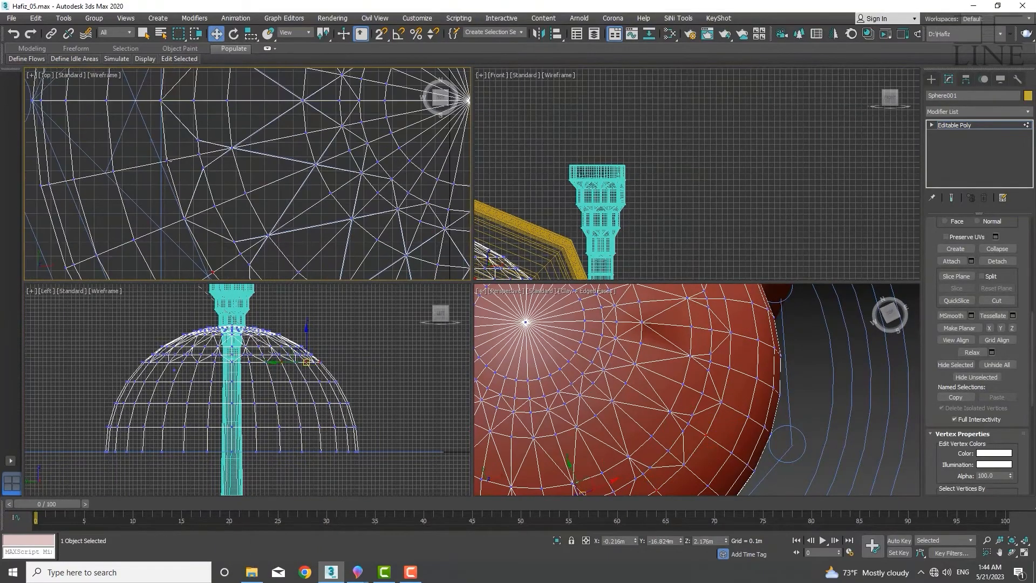
Continue moving vertices to tidy the cut diagonals around the loop
left_click(167, 161, "ctrl")
middle_click_drag(167, 116, 189, 238)
left_click(238, 216, "ctrl")
left_click(324, 131, "ctrl")
left_click(193, 85, "ctrl")
left_click(315, 85, "ctrl")
left_click(426, 132, "ctrl")
middle_click_drag(412, 178, 242, 178)
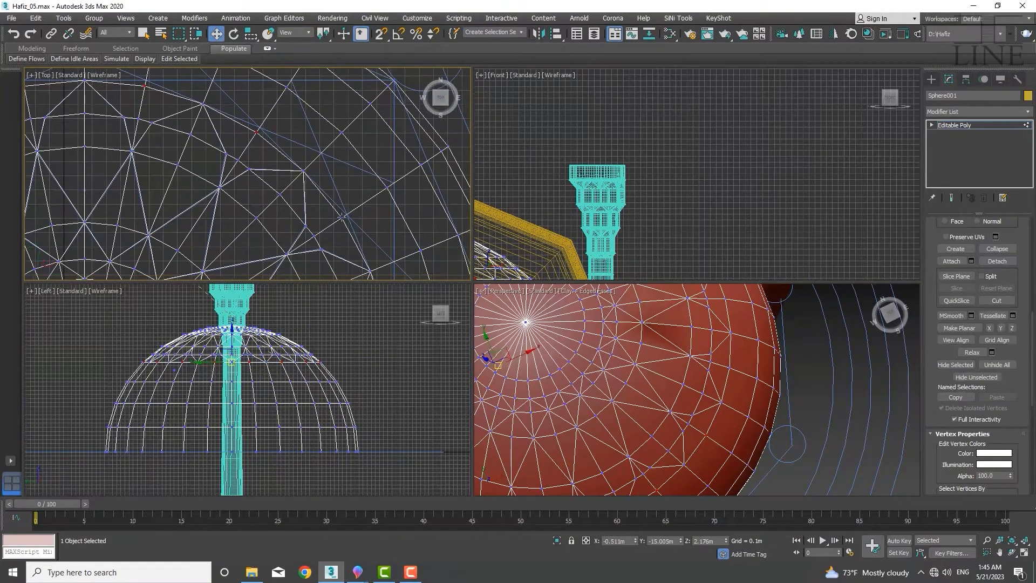
left_click(342, 217, "ctrl")
middle_click_drag(342, 217, 253, 110)
left_click(300, 222, "ctrl")
middle_click_drag(300, 222, 284, 110)
left_click(286, 230, "ctrl")
left_click(344, 195, "ctrl")
Select another stray vertex on the dome and move it into place
scroll(343, 195, "down", 4)
key("r")
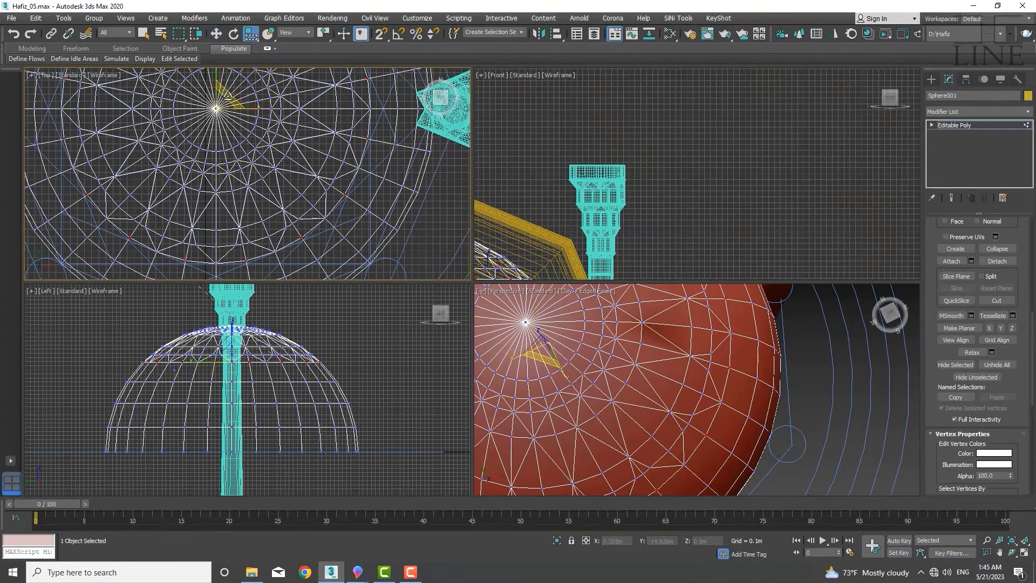
scroll(343, 195, "down", 3)
scroll(618, 365, "down", 5)
scroll(259, 167, "up", 12)
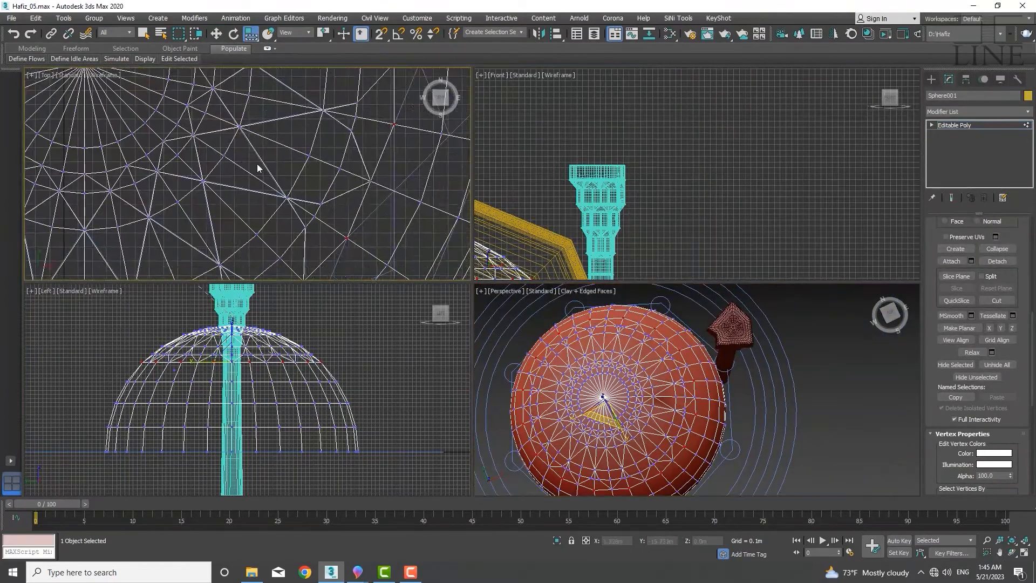
left_click(375, 204)
key("w")
middle_click_drag(364, 203, 357, 179)
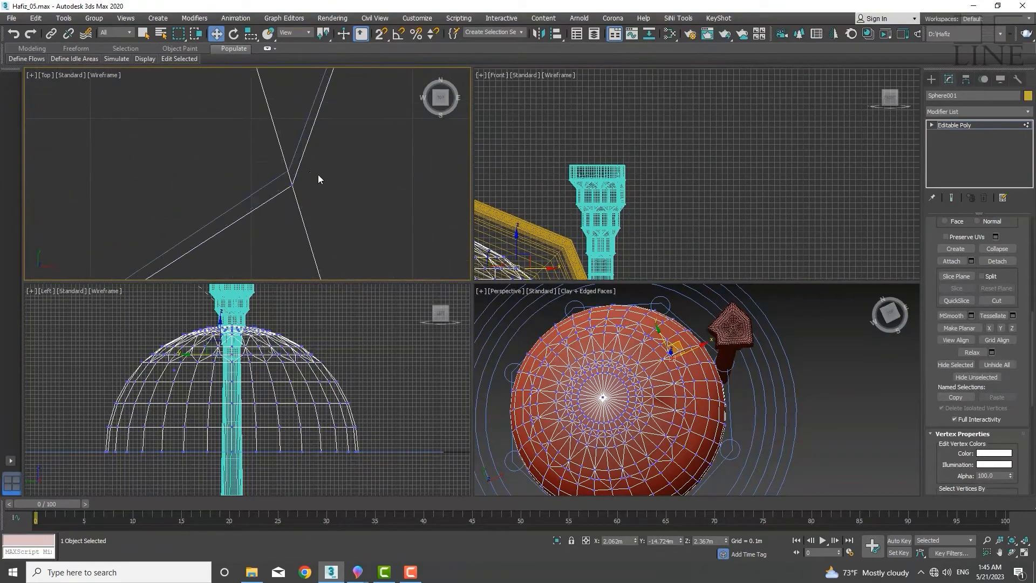
Toggle snapping and drag loose vertices onto the adjacent vertices to merge the cuts cleanly
left_click(292, 185)
scroll(297, 160, "down", 5)
left_click_drag(302, 176, 257, 178)
scroll(292, 157, "up", 5)
left_click(303, 193)
left_click(306, 218)
key("s")
scroll(291, 222, "up", 4)
scroll(253, 181, "down", 4)
scroll(207, 211, "up", 4)
scroll(208, 224, "down", 3)
left_click_drag(206, 211, 247, 218)
scroll(162, 197, "up", 4)
scroll(162, 199, "up", 4)
scroll(237, 217, "down", 4)
scroll(104, 210, "up", 4)
scroll(128, 224, "down", 4)
scroll(127, 232, "up", 4)
left_click_drag(104, 211, 146, 219)
scroll(129, 221, "down", 4)
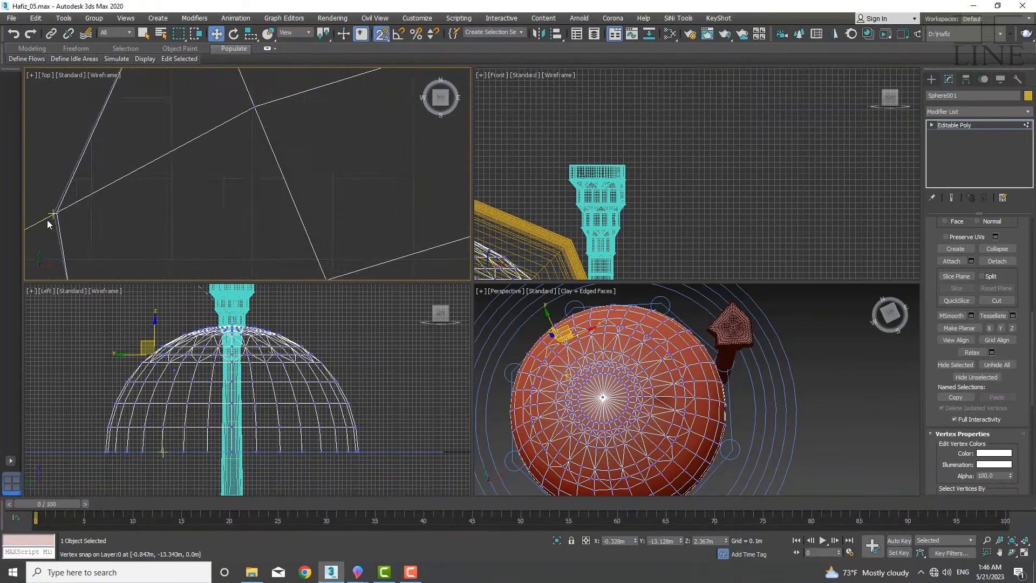
Keep snapping the remaining stray vertices onto their neighbouring vertices around the dome
left_click_drag(48, 222, 67, 211)
left_click_drag(141, 265, 143, 262)
scroll(148, 216, "down", 5)
scroll(162, 210, "down", 4)
scroll(169, 224, "up", 4)
left_click_drag(174, 226, 221, 154)
scroll(181, 214, "down", 4)
scroll(218, 262, "up", 4)
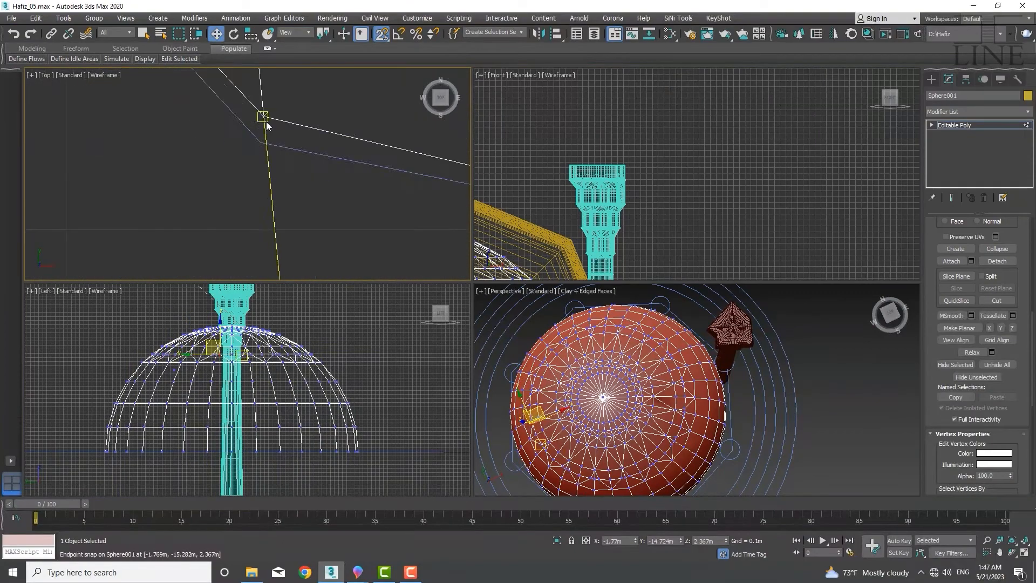
left_click_drag(264, 118, 261, 142)
scroll(262, 145, "down", 4)
left_click_drag(266, 241, 270, 251)
scroll(272, 253, "down", 3)
middle_click_drag(275, 259, 236, 138)
scroll(183, 129, "up", 4)
left_click_drag(185, 132, 178, 123)
left_click_drag(259, 177, 259, 189)
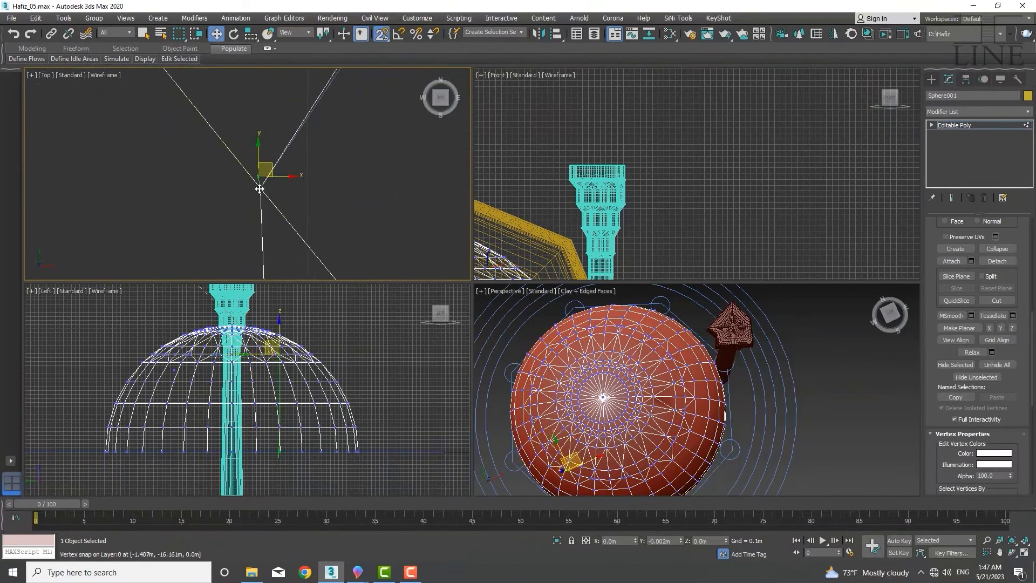
Snap more loose cut vertices onto their neighbouring vertices in the Top view
scroll(297, 246, "down", 4)
left_click_drag(311, 250, 373, 218)
scroll(302, 242, "down", 4)
scroll(340, 229, "up", 4)
middle_click_drag(367, 232, 216, 219)
scroll(380, 193, "up", 4)
left_click_drag(298, 215, 292, 219)
scroll(301, 208, "down", 4)
left_click_drag(306, 149, 299, 145)
middle_click_drag(416, 111, 275, 208)
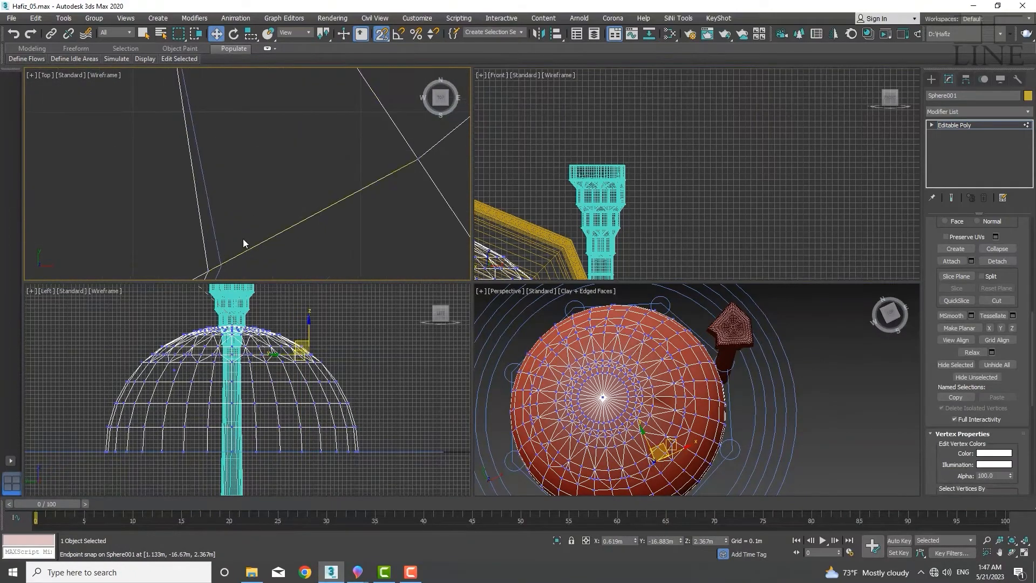
left_click_drag(216, 268, 210, 273)
scroll(307, 183, "down", 4)
left_click_drag(343, 160, 346, 161)
middle_click_drag(413, 92, 329, 136)
scroll(358, 106, "up", 4)
left_click_drag(373, 114, 378, 120)
scroll(366, 172, "up", 4)
left_click_drag(362, 170, 366, 175)
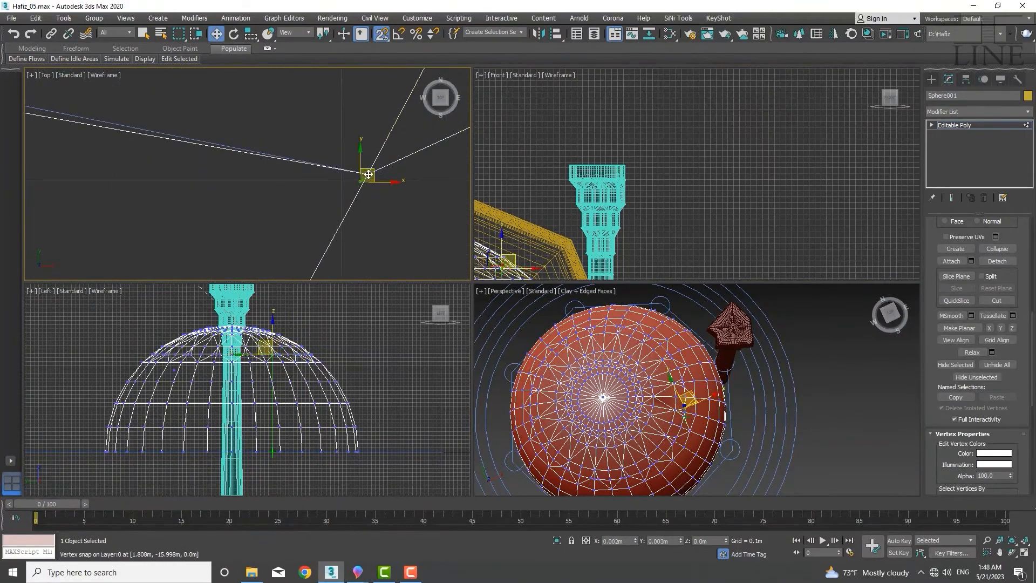
Snap the last stray vertices near the dome's upper rows onto the adjacent vertices
scroll(367, 173, "down", 4)
middle_click_drag(419, 73, 313, 202)
scroll(324, 199, "down", 4)
left_click_drag(318, 181, 333, 184)
scroll(331, 179, "up", 5)
middle_click_drag(342, 127, 344, 200)
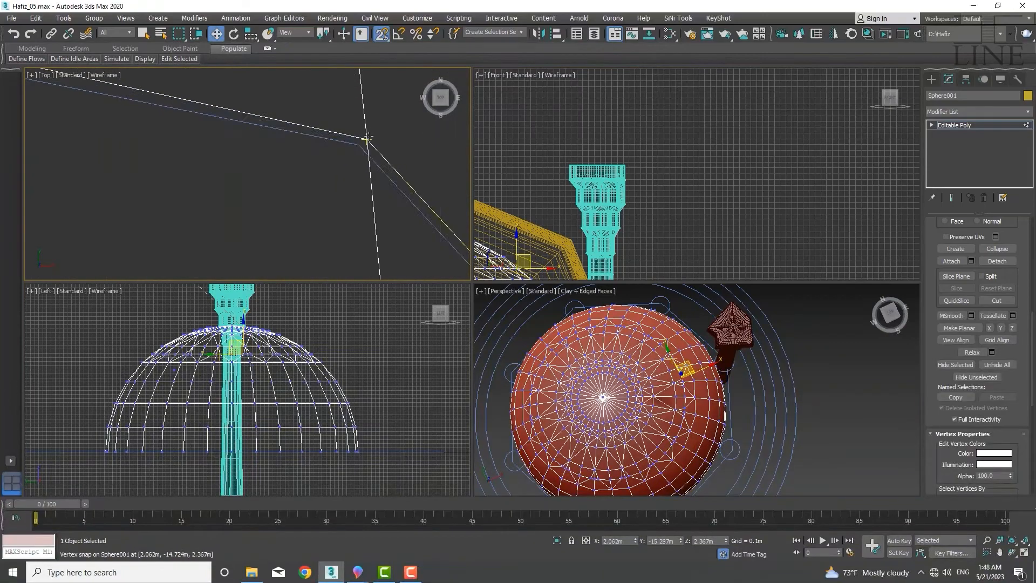
scroll(359, 145, "down", 4)
left_click_drag(368, 139, 365, 185)
scroll(357, 157, "down", 3)
scroll(365, 184, "up", 4)
scroll(366, 185, "down", 4)
scroll(310, 121, "up", 4)
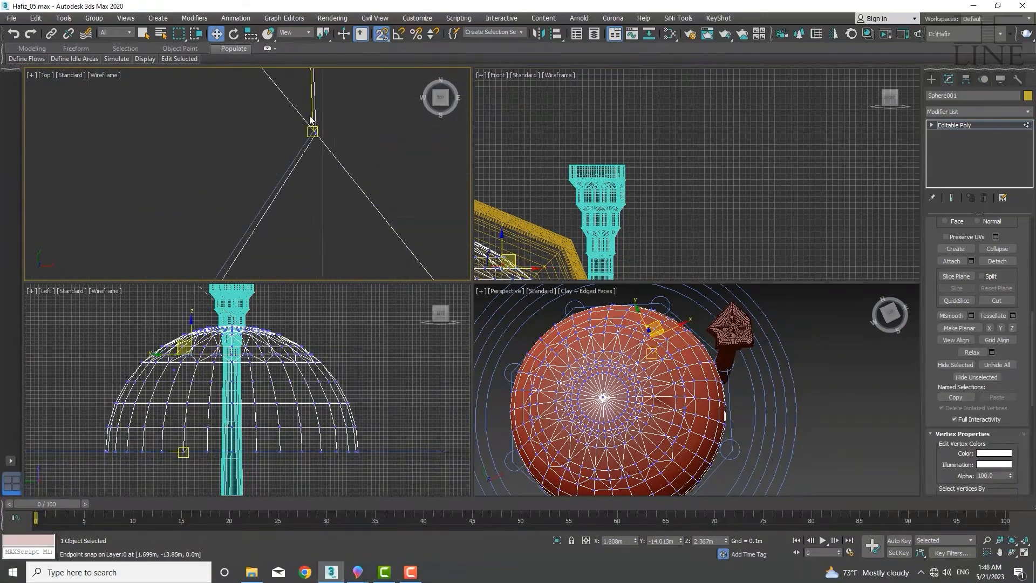
left_click_drag(311, 119, 311, 120)
scroll(317, 230, "down", 4)
scroll(339, 195, "up", 2)
left_click_drag(336, 174, 286, 152)
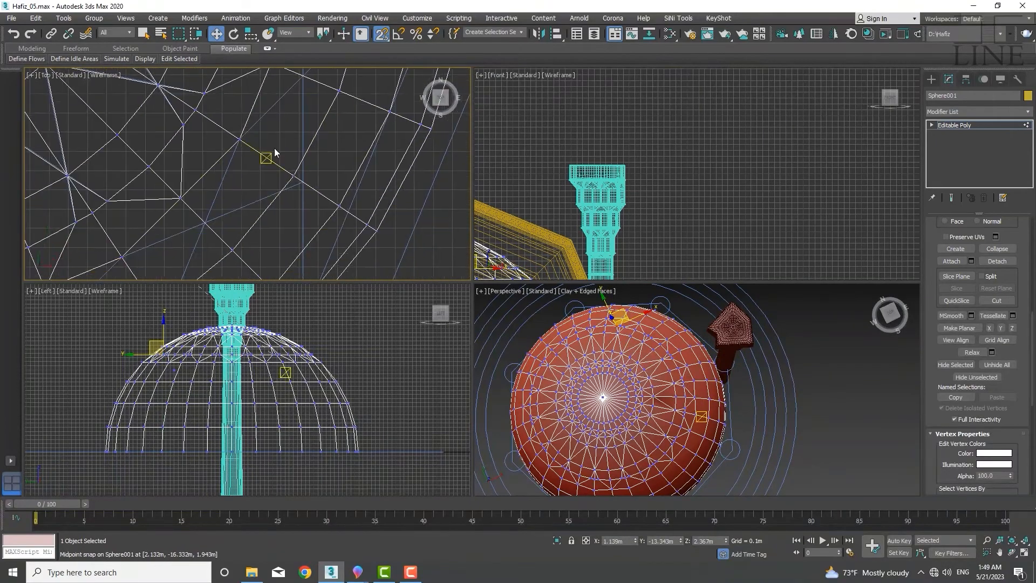
middle_click_drag(211, 240, 334, 224)
Try scaling and moving vertices around the dome's crown, undoing the changes
left_click(297, 164)
scroll(319, 162, "up", 4)
scroll(319, 171, "down", 5)
key("s")
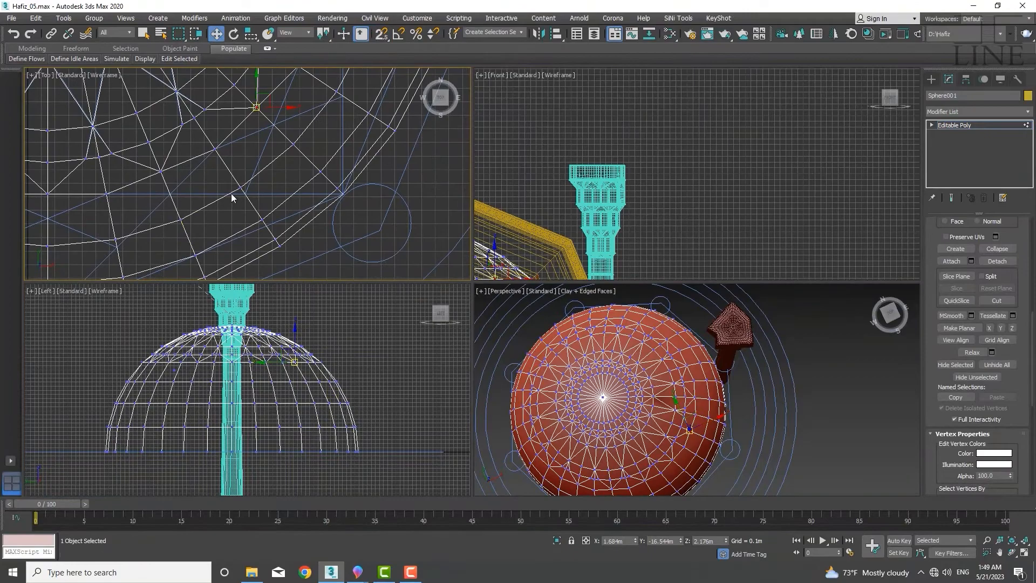
left_click_drag(252, 185, 254, 182)
scroll(294, 390, "up", 4)
middle_click_drag(308, 429, 350, 430)
left_click_drag(440, 387, 28, 365)
middle_click_drag(89, 373, 252, 374)
left_click_drag(202, 387, 142, 365, "ctrl")
scroll(263, 165, "down", 6)
middle_click_drag(263, 164, 234, 219)
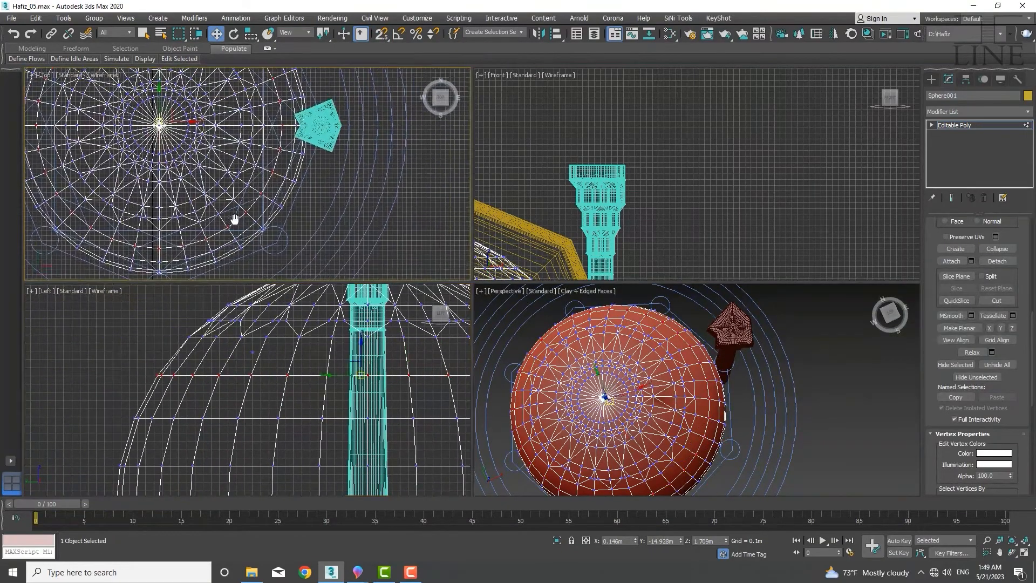
scroll(250, 196, "up", 5)
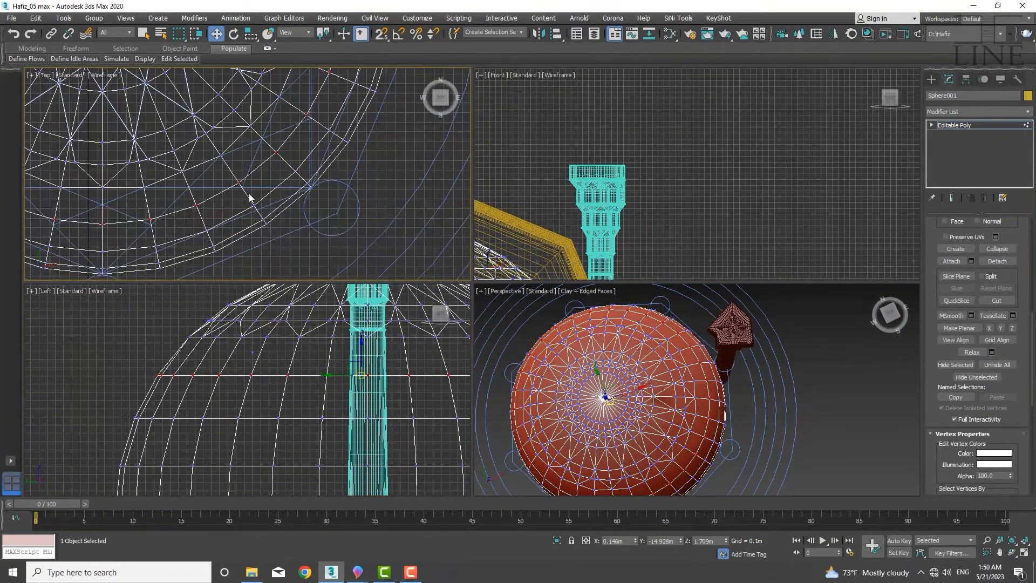
key("r")
scroll(250, 197, "down", 8)
scroll(191, 111, "up", 6)
left_click_drag(192, 111, 192, 109)
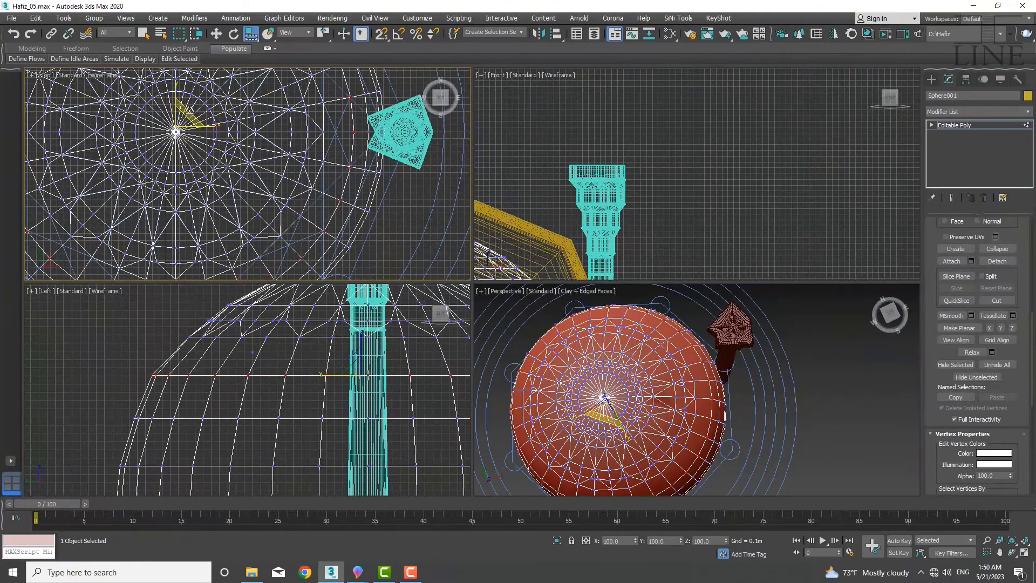
scroll(318, 218, "up", 6)
scroll(333, 211, "down", 6)
left_click_drag(183, 134, 184, 129)
key("ctrl+z")
key("ctrl+z")
middle_click_drag(276, 242, 270, 207)
scroll(315, 414, "down", 2)
middle_click_drag(315, 415, 260, 428)
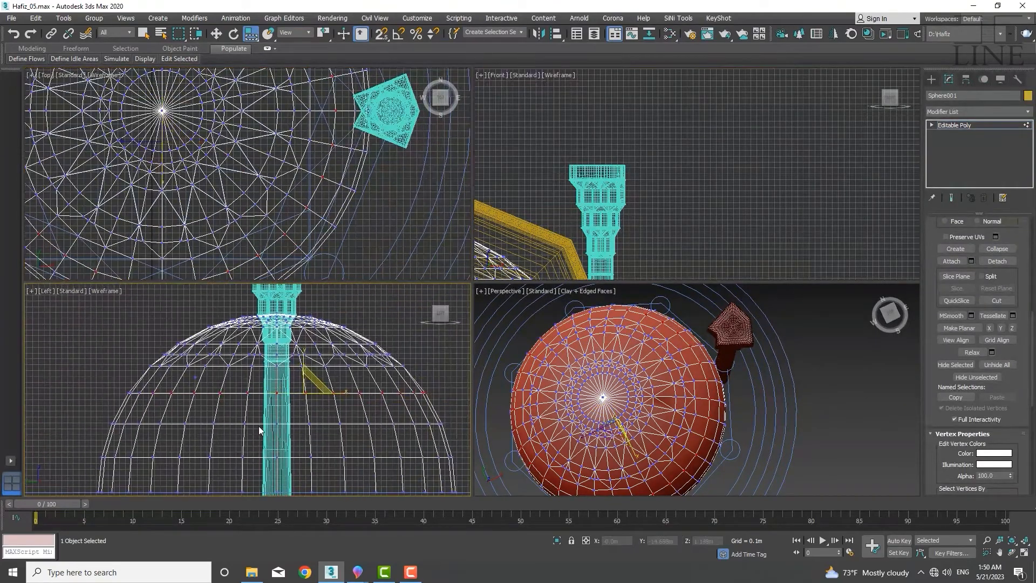
key("ctrl+z")
scroll(256, 259, "up", 6)
middle_click_drag(256, 259, 241, 212)
Select a dome edge, ring-select it, and connect the ring with one segment slid to -5
key("2")
left_click(244, 203)
scroll(965, 282, "up", 9)
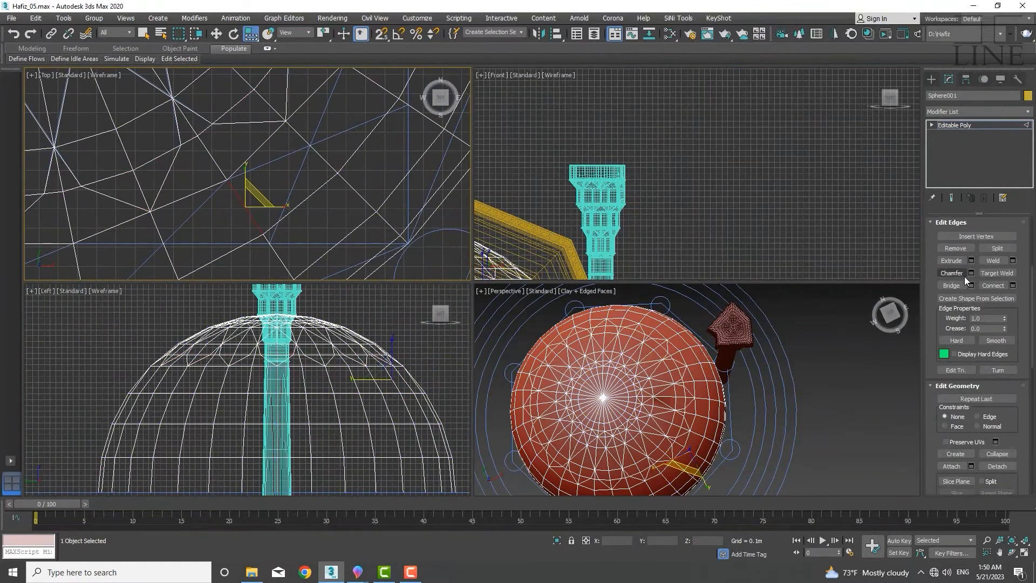
left_click(953, 294)
left_click(1013, 428)
scroll(265, 249, "up", 6)
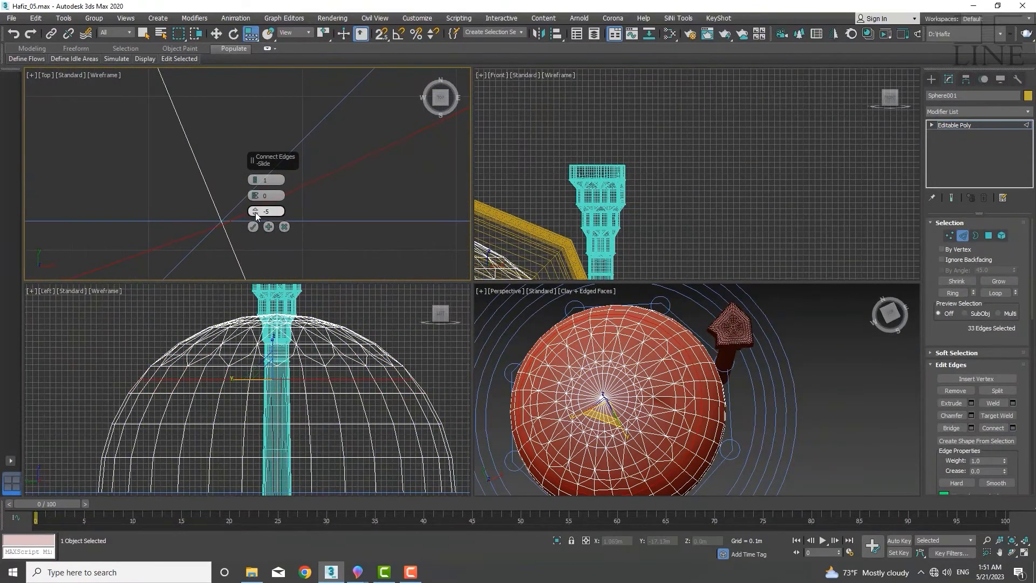
left_click_drag(255, 212, 255, 215)
left_click(253, 226)
scroll(221, 227, "down", 10)
scroll(242, 234, "up", 4)
left_click(258, 222)
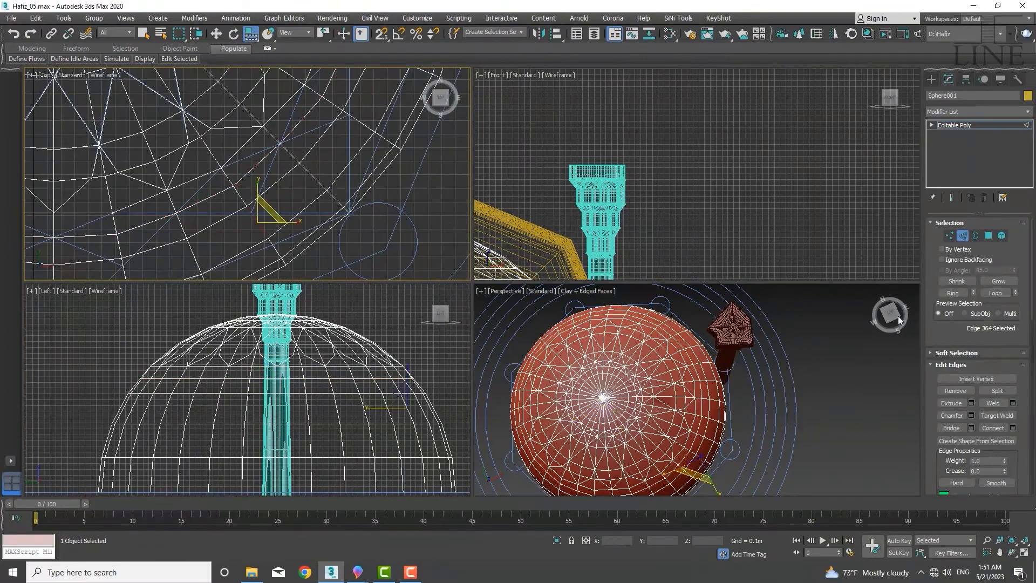
Ring-select the edge again and connect it with one segment slid to -99
left_click(954, 293)
left_click(1013, 428)
scroll(148, 228, "up", 8)
left_click_drag(255, 212, 254, 276)
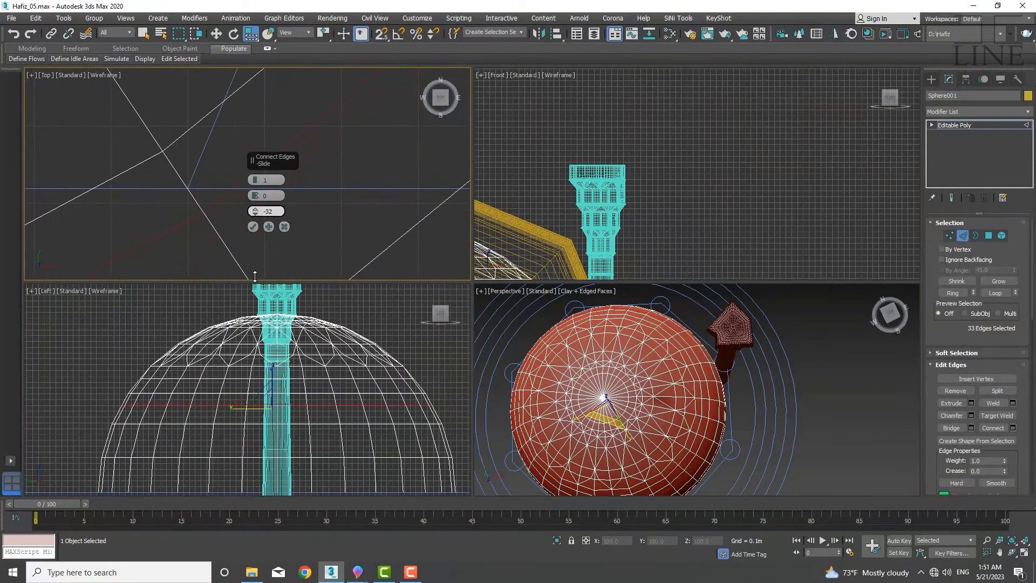
left_click(252, 228)
Select three edge loops on the dome and remove them together with their vertices
left_click(200, 121)
left_click(998, 293)
key("ctrl+BackSpace")
scroll(238, 199, "down", 10)
middle_click_drag(241, 200, 299, 176)
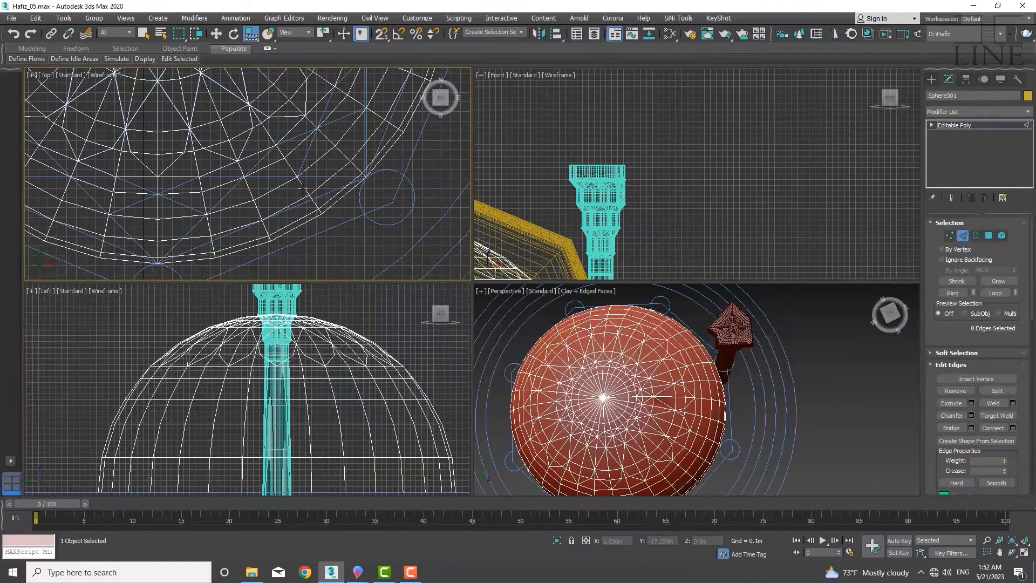
scroll(290, 206, "up", 3)
left_click(290, 205)
left_click(999, 293)
key("ctrl+BackSpace")
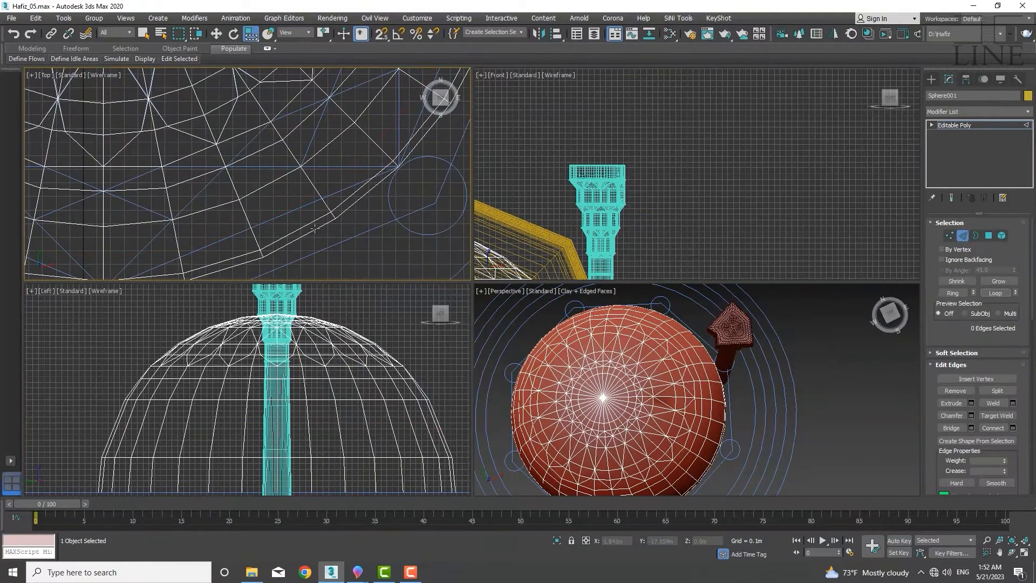
double_click(292, 225)
key("ctrl+BackSpace")
Use Cut to draw a new edge across the dome's lower rows between existing vertices
scroll(286, 222, "down", 5)
scroll(285, 223, "up", 3)
middle_click_drag(285, 223, 188, 221)
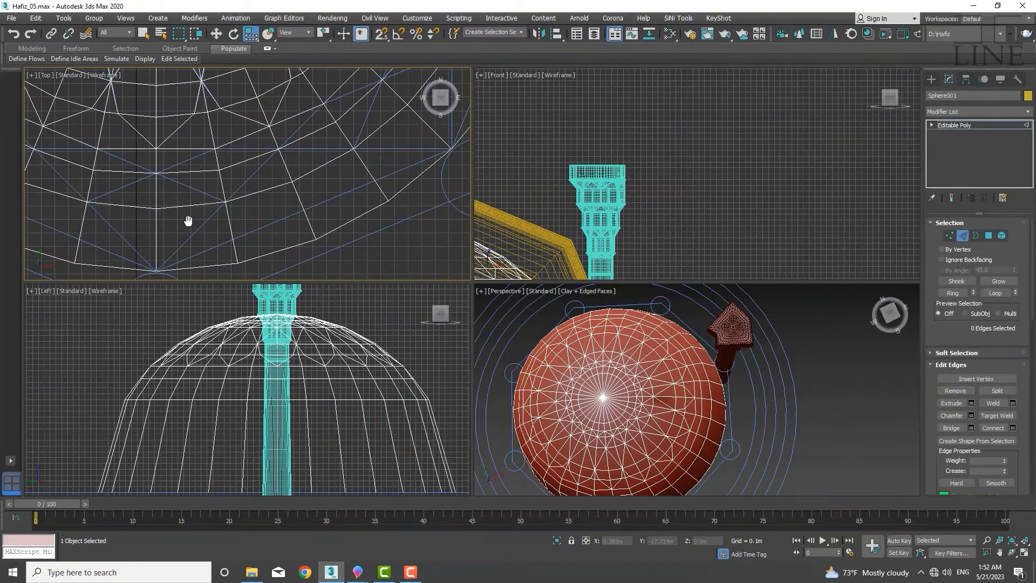
scroll(236, 171, "down", 4)
scroll(977, 356, "down", 5)
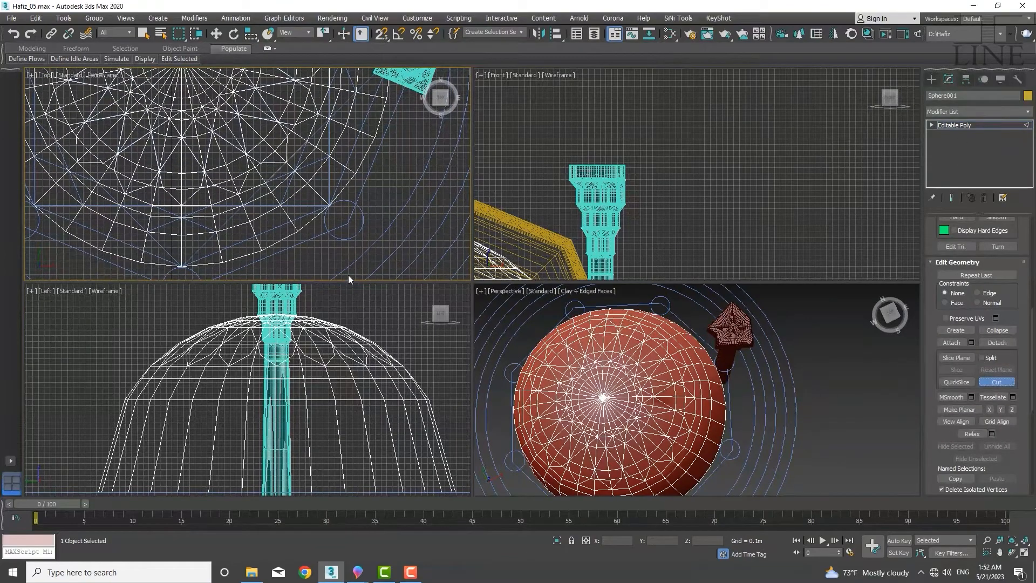
scroll(213, 222, "up", 3)
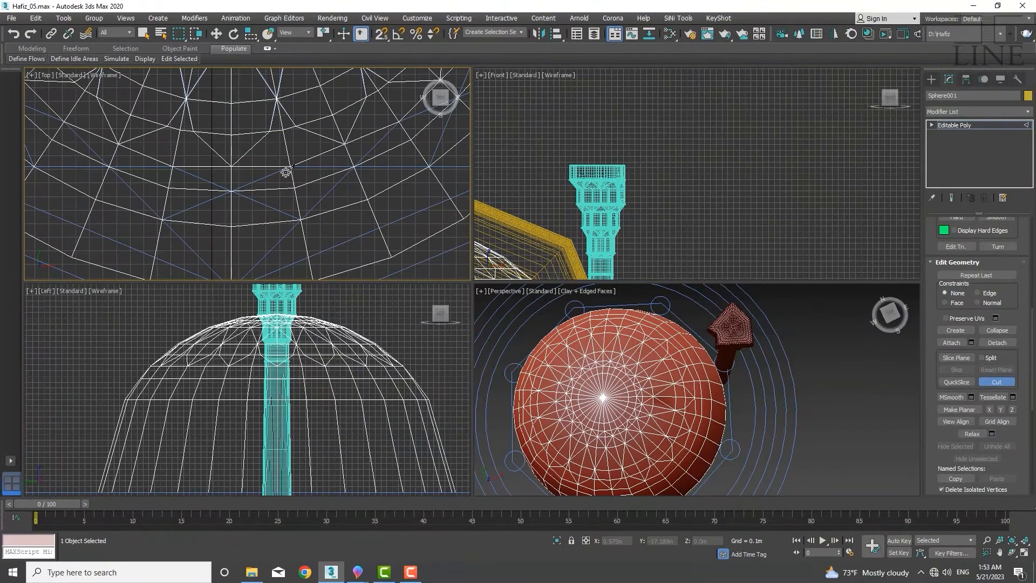
middle_click_drag(378, 194, 239, 188)
left_click(292, 162)
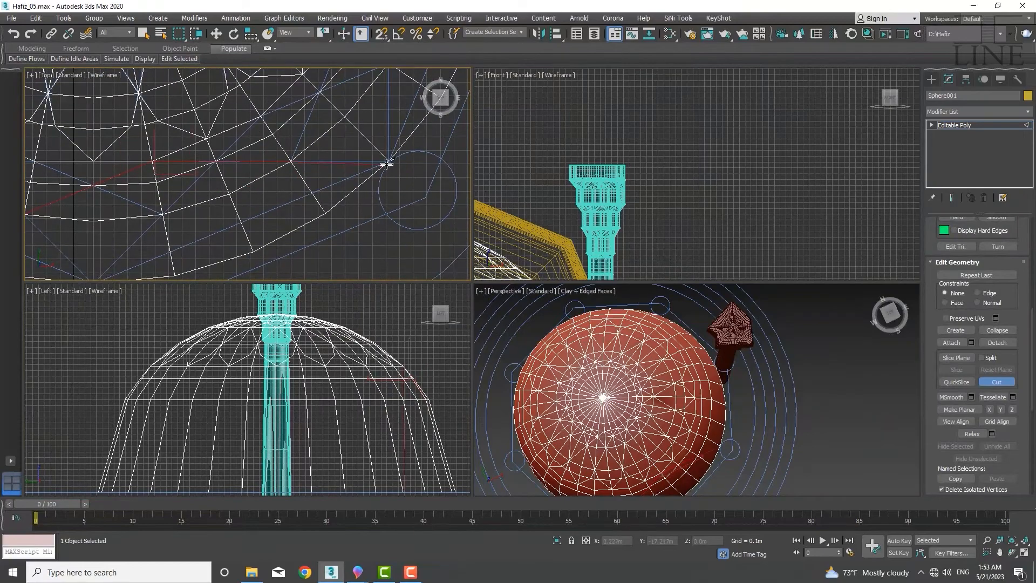
middle_click_drag(103, 274, 137, 248)
left_click(134, 259)
right_click(134, 259)
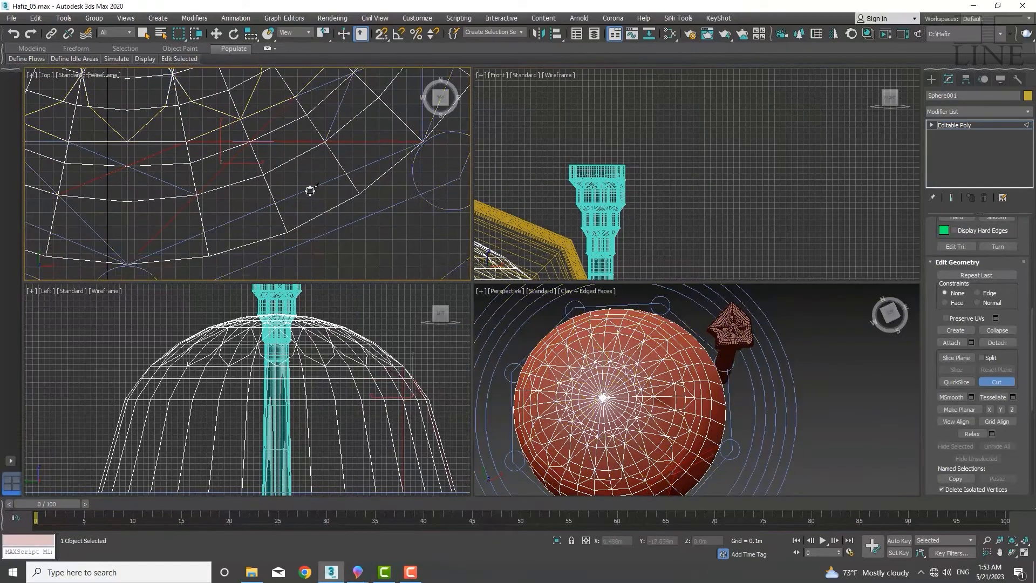
middle_click_drag(310, 189, 372, 217)
middle_click_drag(243, 217, 327, 199)
left_click(274, 268)
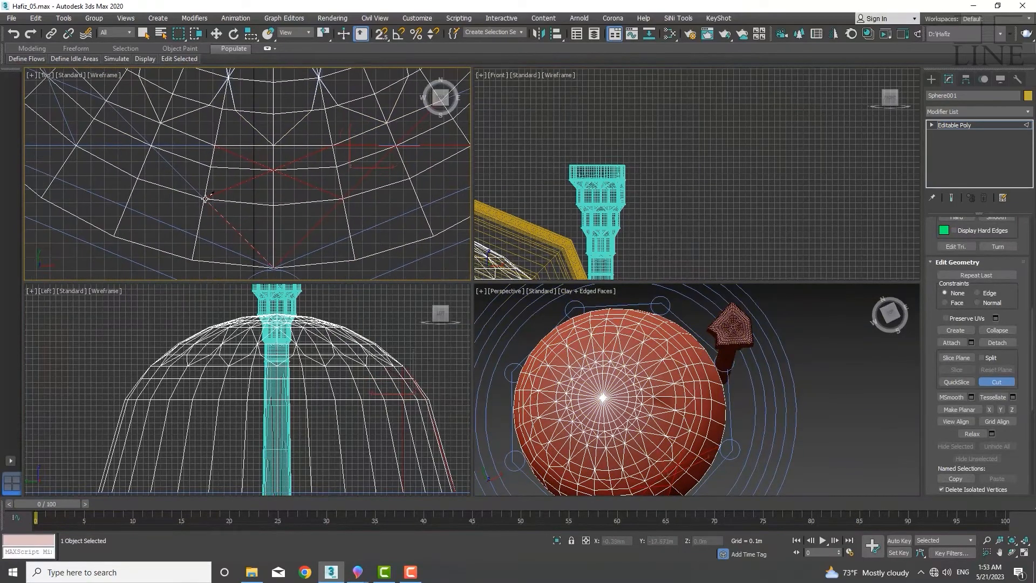
Cut another diagonal edge across the dome's rows on the opposite side
left_click(108, 101)
right_click(108, 102)
middle_click_drag(214, 230, 376, 292)
left_click(378, 208)
left_click(143, 208)
middle_click_drag(143, 106, 155, 171)
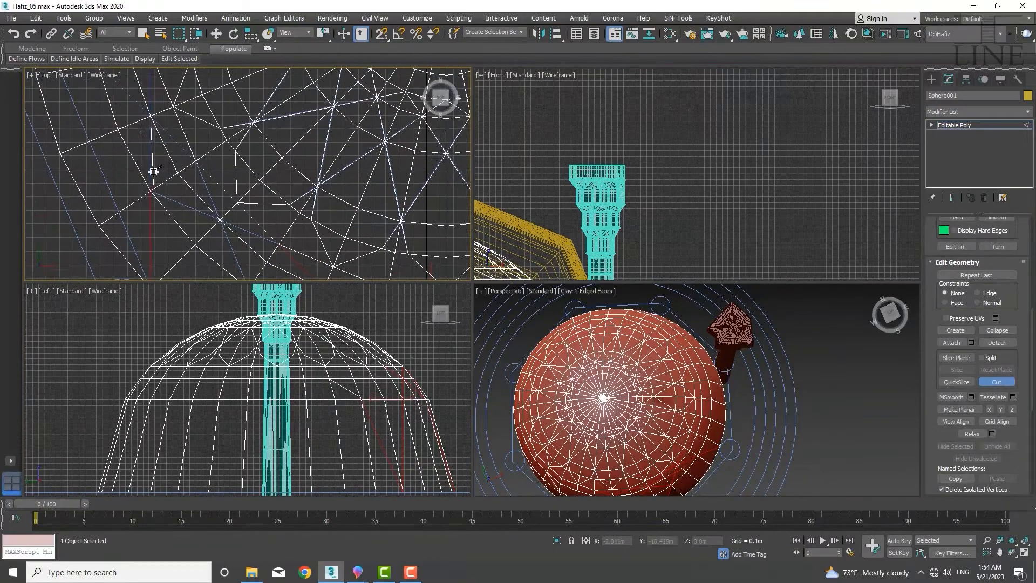
middle_click_drag(155, 77, 155, 216)
left_click(159, 190)
right_click(159, 190)
middle_click_drag(137, 183, 139, 242)
scroll(139, 242, "down", 2)
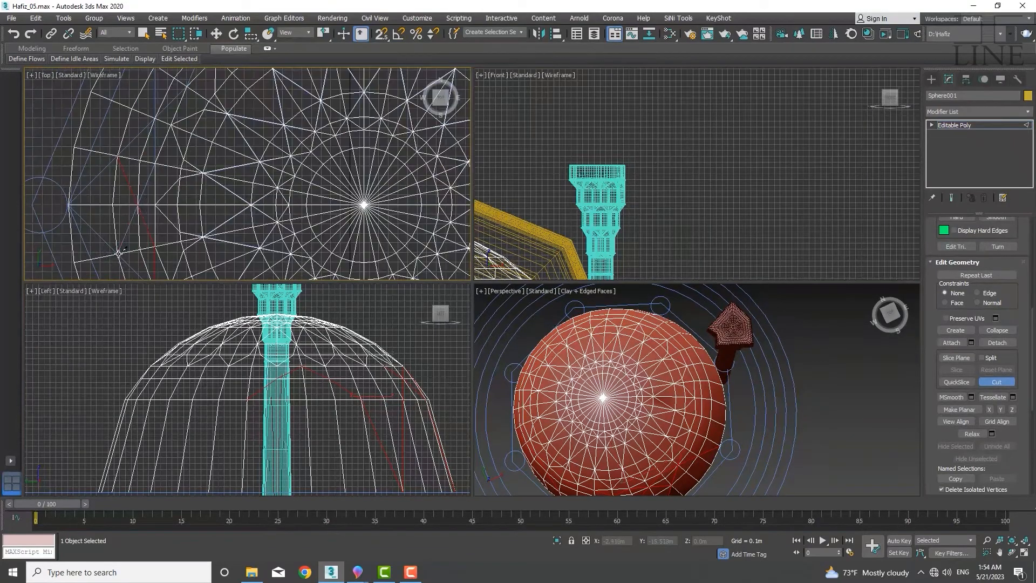
scroll(155, 118, "up", 2)
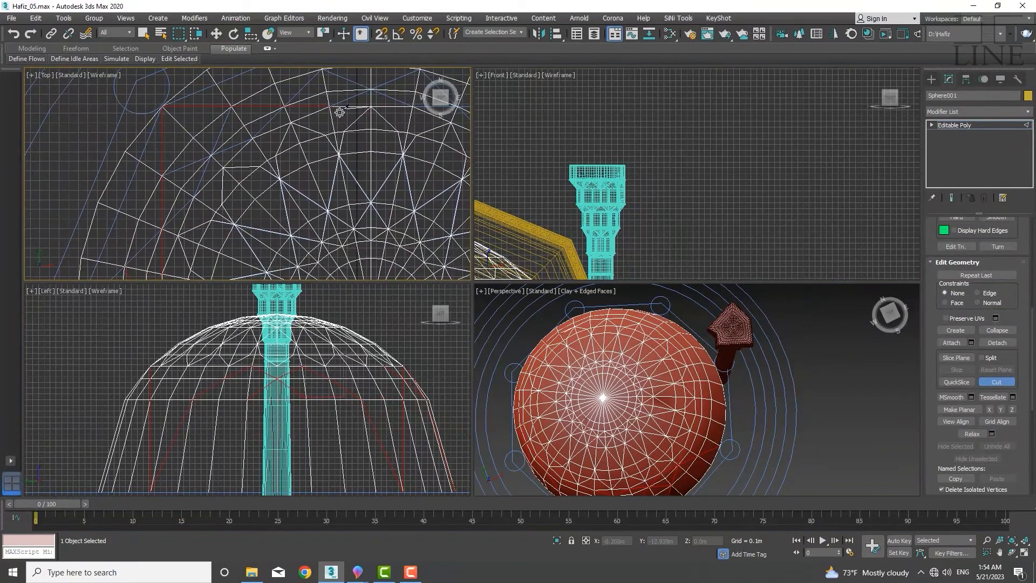
Continue cutting diagonal edges between vertices around the dome's lower band
left_click(216, 184)
middle_click_drag(340, 112, 227, 73)
scroll(227, 73, "down", 4)
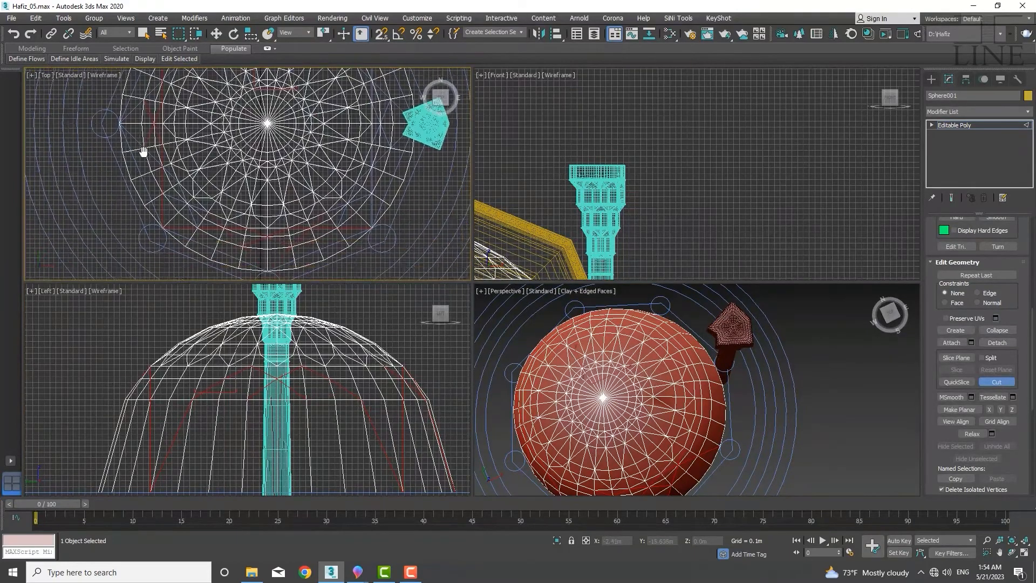
scroll(205, 216, "up", 4)
left_click(157, 203)
middle_click_drag(117, 118, 149, 234)
left_click(120, 191)
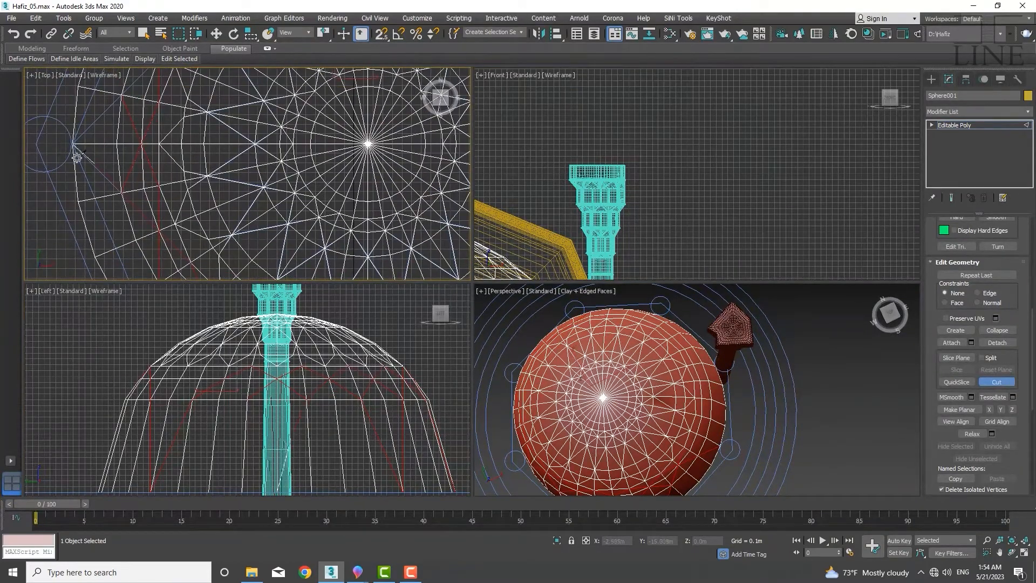
left_click(70, 145)
left_click(119, 96)
middle_click_drag(119, 96, 101, 195)
right_click(141, 156)
left_click(997, 382)
middle_click_drag(296, 239, 291, 241)
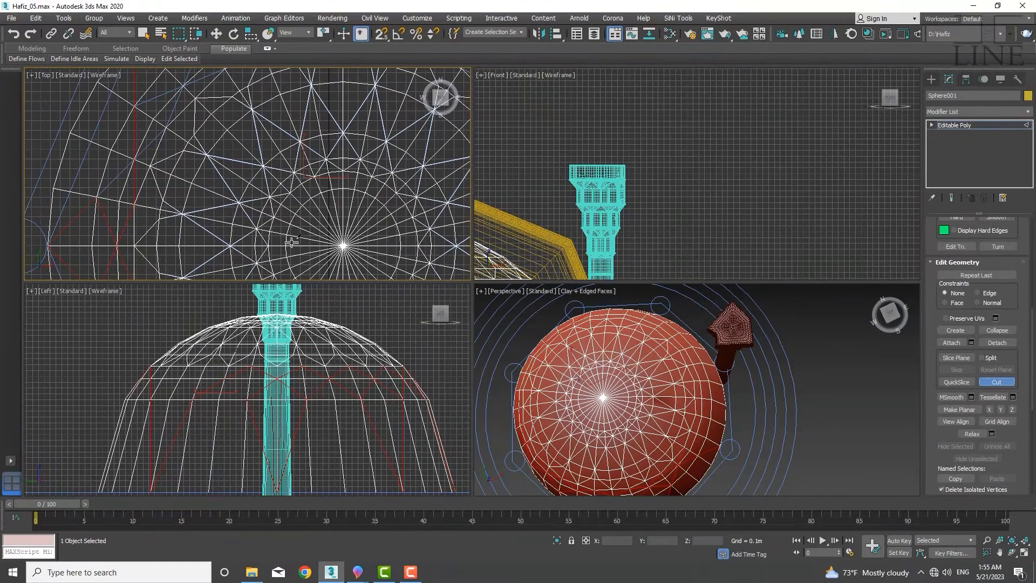
left_click(95, 201)
middle_click_drag(170, 119, 108, 256)
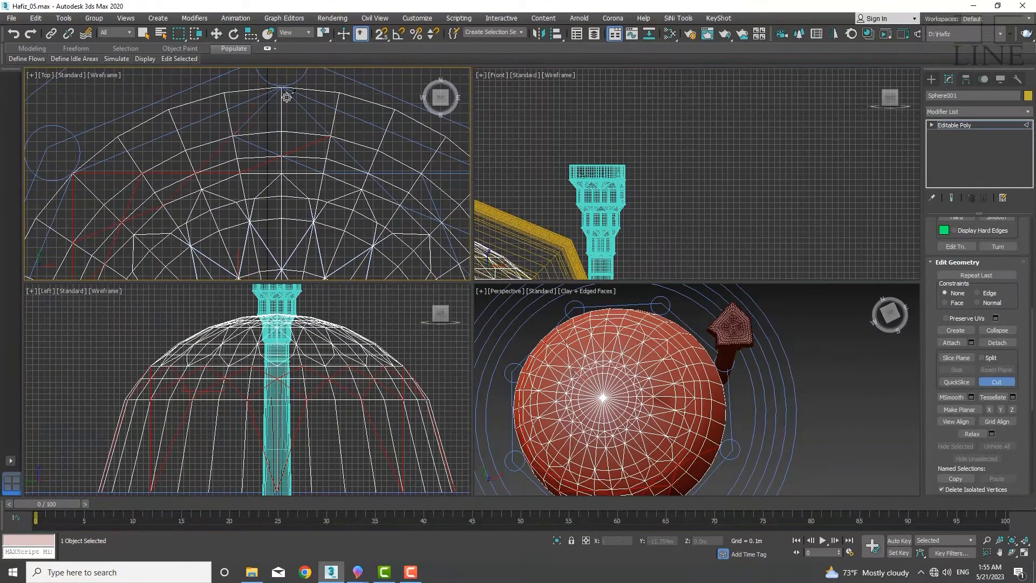
Cut further edges around the dome near the pentagonal minaret to extend the diagonal pattern
middle_click_drag(373, 189, 217, 190)
right_click(217, 190)
left_click(998, 382)
middle_click_drag(78, 136, 186, 164)
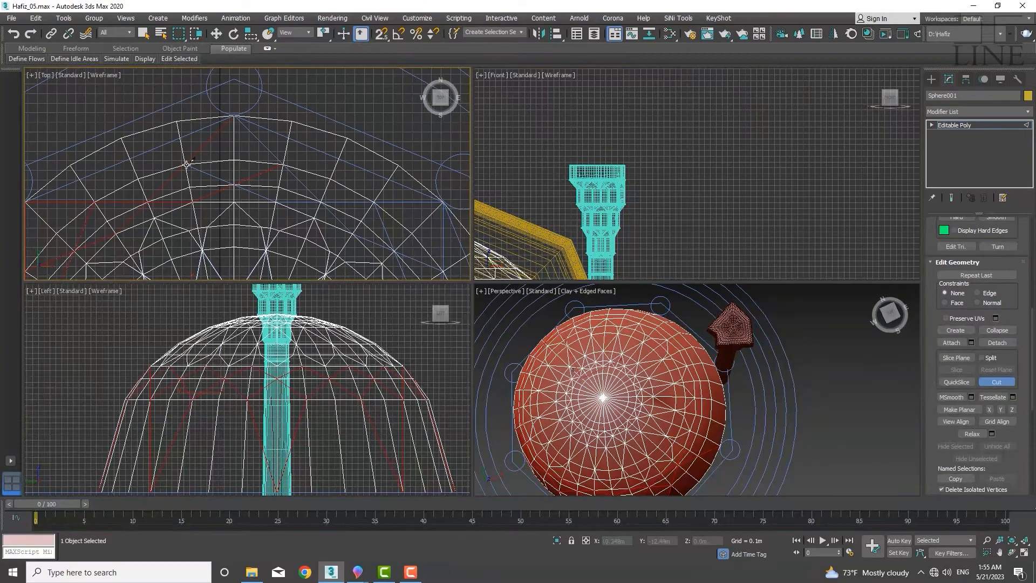
middle_click_drag(305, 199, 162, 190)
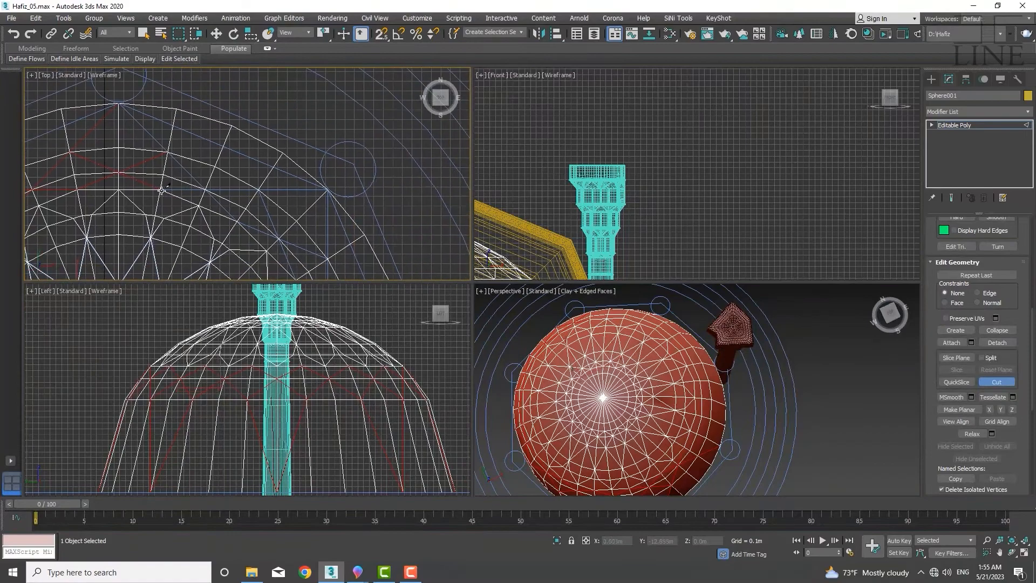
left_click(327, 190)
middle_click_drag(326, 257, 322, 154)
middle_click_drag(320, 263, 303, 163)
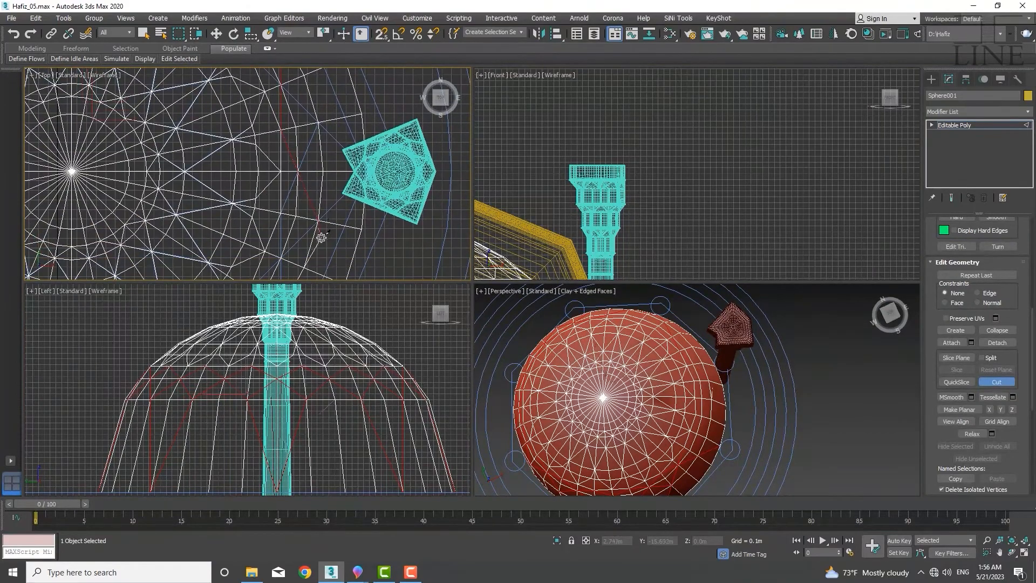
mouse_move(321, 237)
middle_mouse_down()
mouse_move(375, 173)
mouse_move(319, 219)
middle_mouse_up()
middle_click_drag(314, 108, 199, 165)
middle_click_drag(96, 91, 141, 135)
middle_click_drag(275, 175, 202, 134)
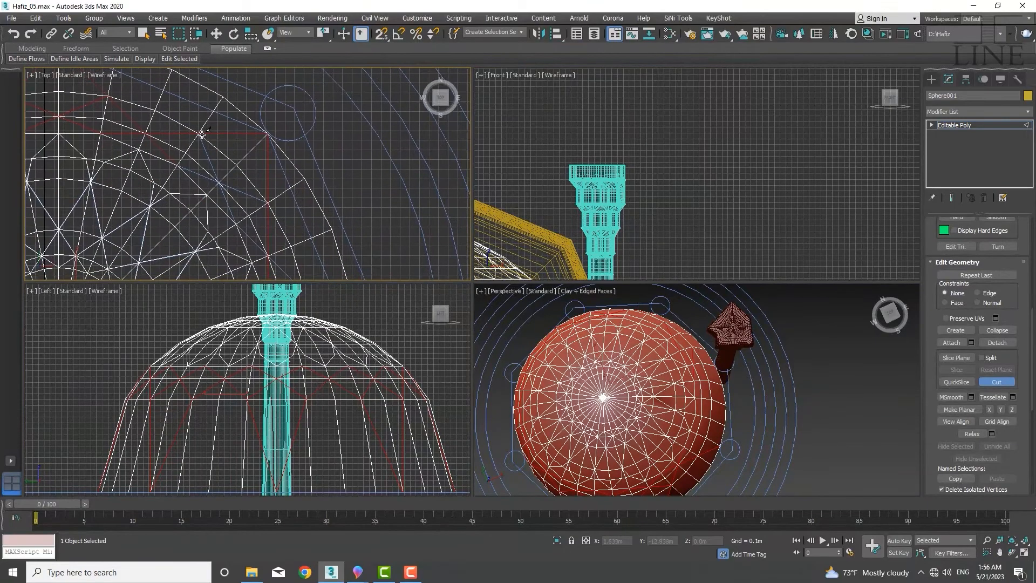
middle_click_drag(280, 254, 304, 206)
scroll(248, 166, "down", 3)
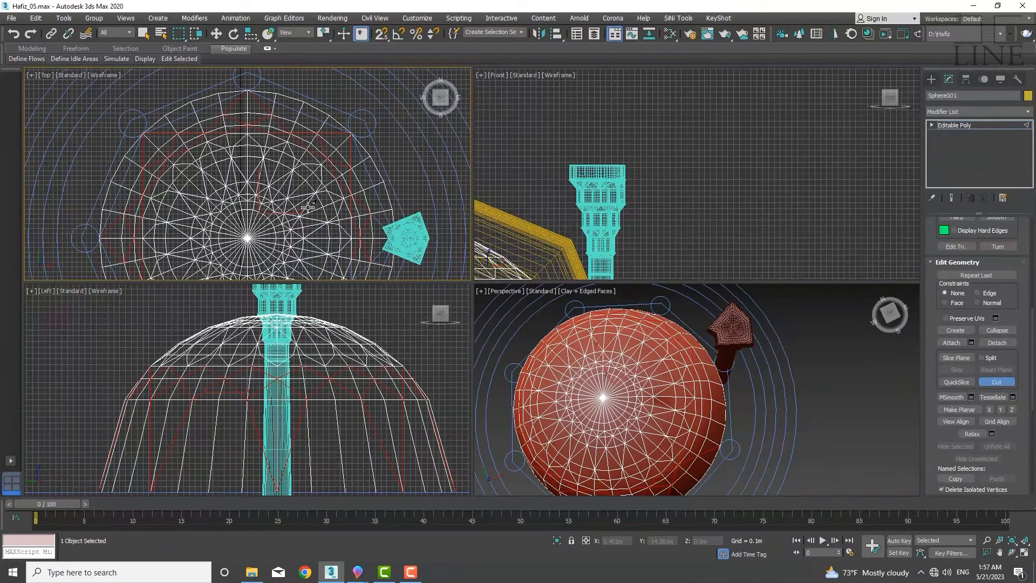
middle_click_drag(367, 243, 330, 95)
scroll(286, 163, "up", 5)
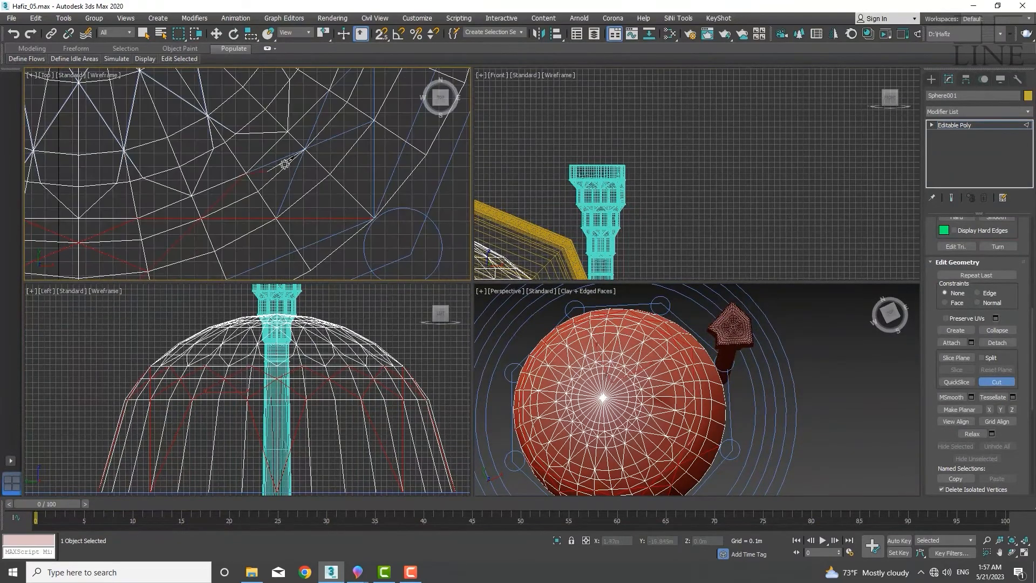
Cut the last diagonal edges beside the minaret on the dome's lower band and exit the Cut tool
scroll(288, 196, "down", 3)
middle_click_drag(300, 205, 286, 278)
scroll(326, 190, "up", 1)
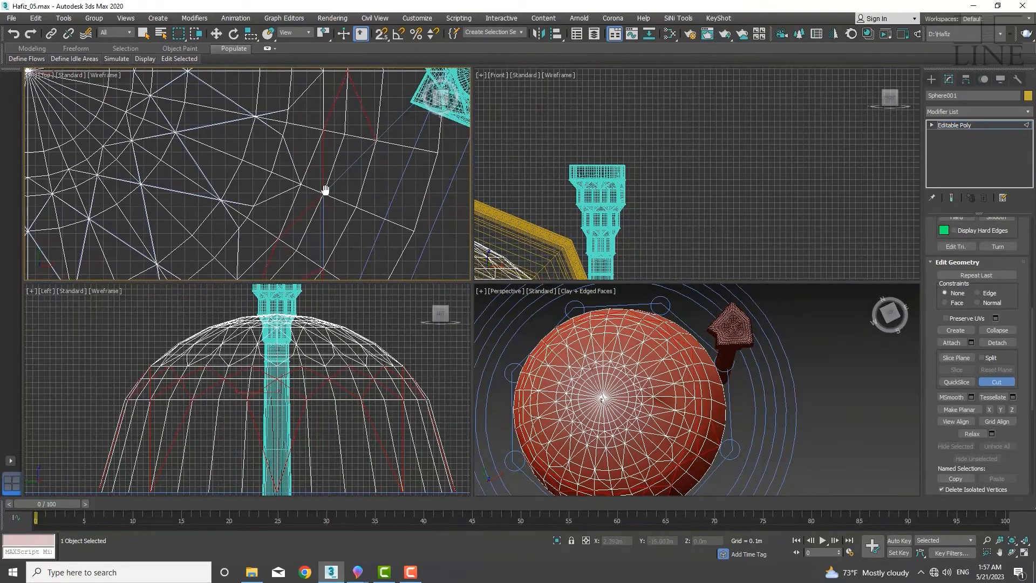
middle_click_drag(326, 190, 317, 208)
scroll(370, 101, "up", 4)
middle_click_drag(370, 100, 365, 162)
scroll(372, 155, "up", 2)
scroll(376, 152, "down", 5)
scroll(229, 138, "up", 2)
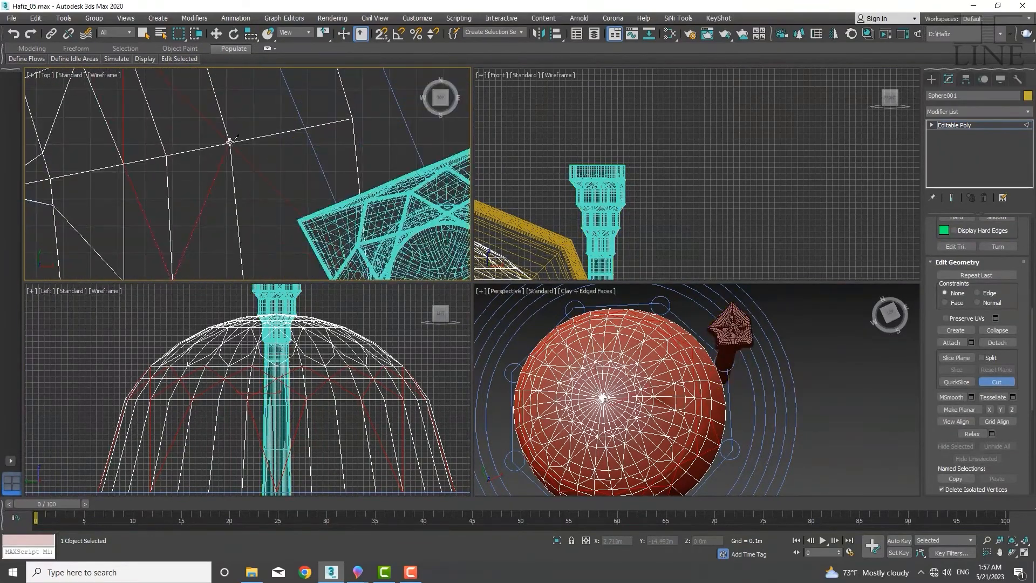
right_click(228, 139)
Switch to edge sub-object level and start selecting the ring edge segments crossed by the diagonal cuts
scroll(237, 143, "down", 4)
scroll(351, 178, "down", 4)
middle_click_drag(588, 412, 604, 358, "alt")
scroll(332, 237, "up", 5)
scroll(348, 227, "up", 4)
left_click(242, 222)
scroll(248, 215, "down", 6)
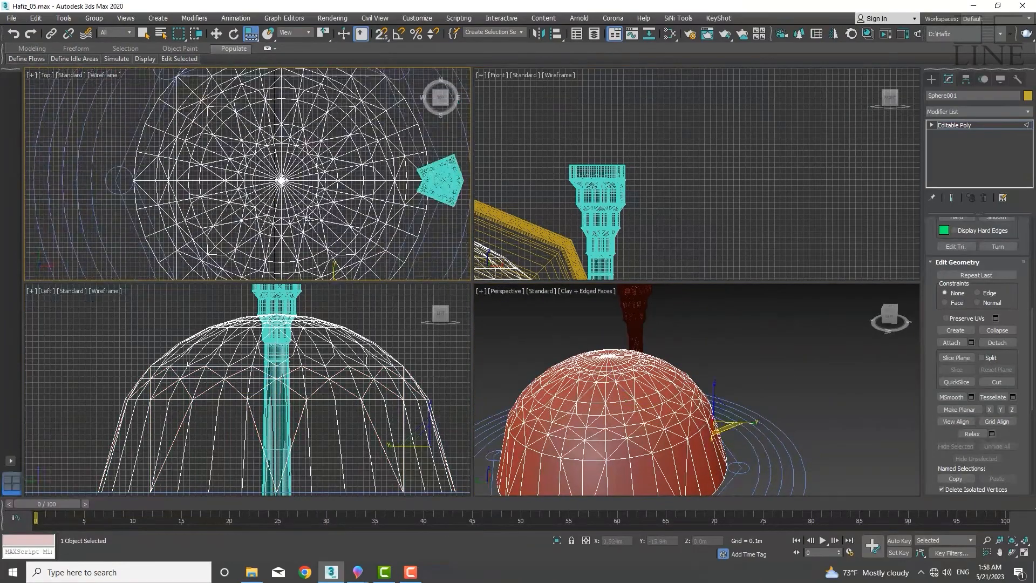
scroll(294, 216, "up", 6)
left_click(306, 214)
left_click(333, 191, "ctrl")
middle_click_drag(333, 191, 427, 170)
scroll(974, 256, "up", 5)
left_click(356, 217, "ctrl")
left_click(312, 231, "ctrl")
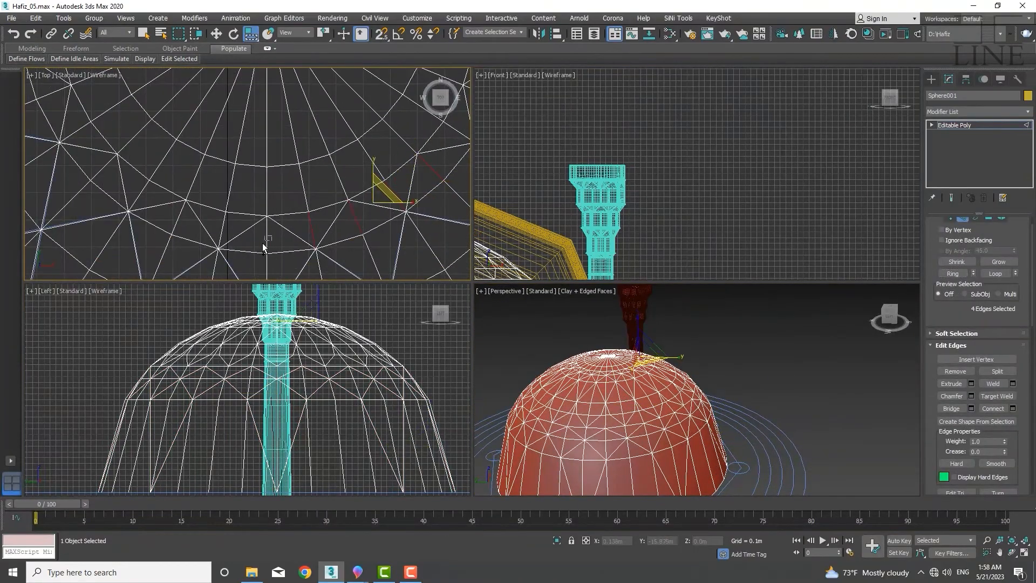
Add more ring edge segments along the dome's lower rows to the edge selection
left_click(77, 135, "ctrl")
left_click(58, 96, "ctrl")
middle_click_drag(60, 81, 186, 289)
left_click(175, 272, "ctrl")
left_click(170, 229, "ctrl")
left_click(175, 185, "ctrl")
left_click(187, 143, "ctrl")
middle_click_drag(188, 142, 153, 268)
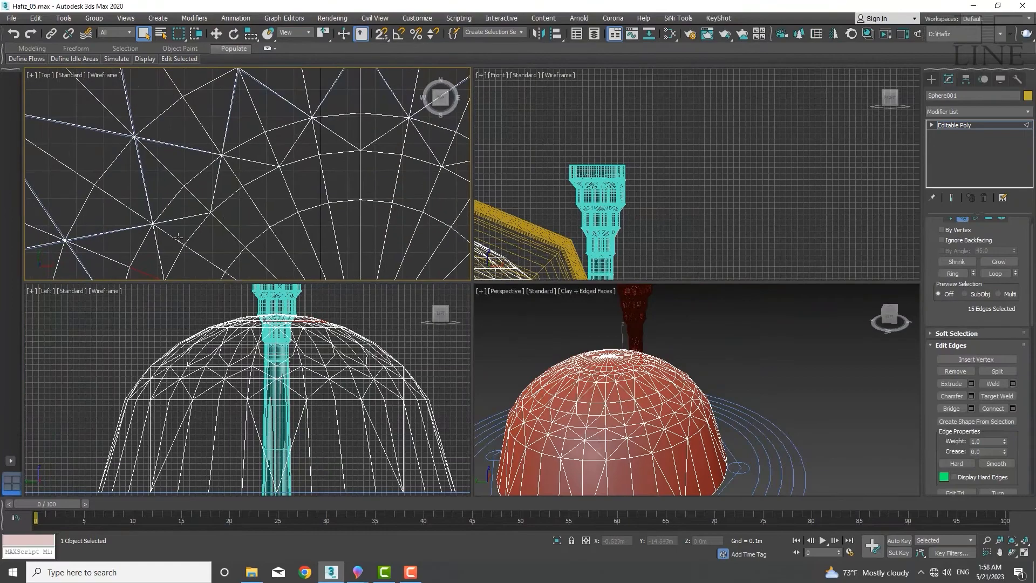
Continue adding the crossed ring edge segments around the dome's band to the selection
scroll(273, 155, "down", 3)
scroll(305, 145, "up", 4)
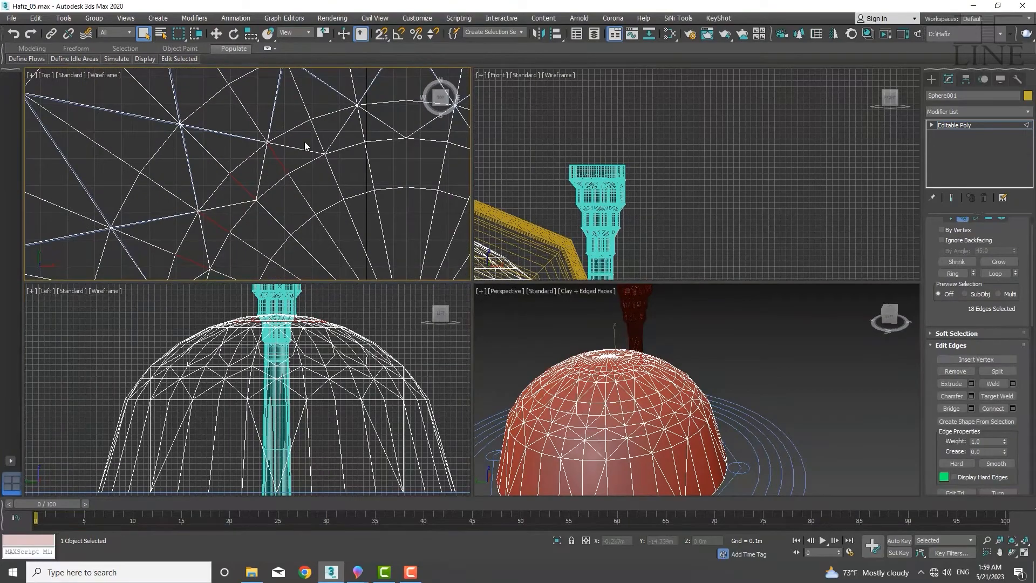
left_click(318, 131, "ctrl")
middle_click_drag(361, 122, 224, 177)
left_click(358, 191, "ctrl")
middle_click_drag(396, 210, 192, 119)
left_click(288, 223, "ctrl")
middle_click_drag(295, 270, 314, 103)
left_click_drag(287, 187, 254, 206, "ctrl")
middle_click_drag(253, 206, 252, 183)
middle_click_drag(127, 211, 237, 227)
left_click_drag(141, 202, 156, 181, "ctrl")
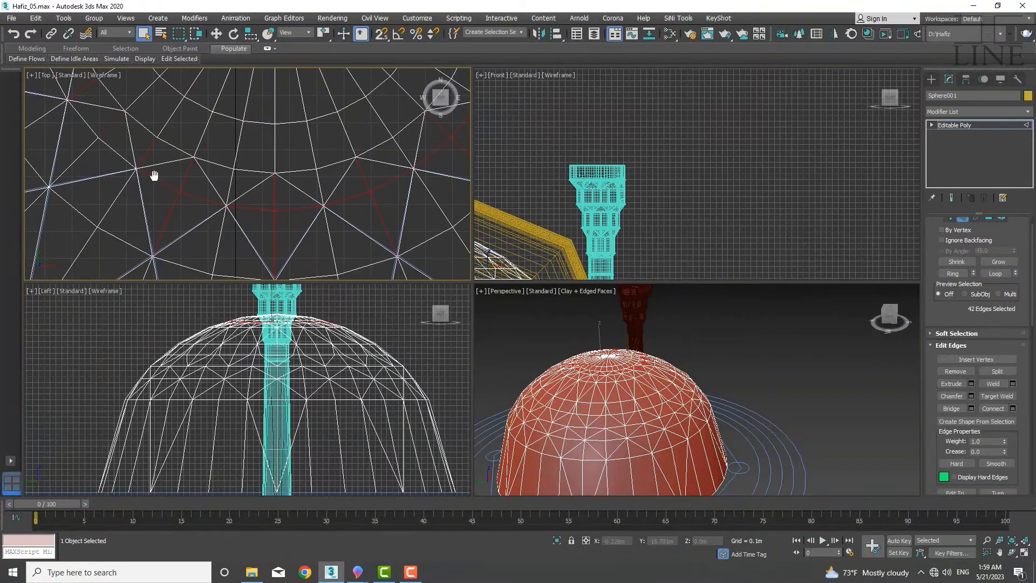
left_click(157, 203, "ctrl")
middle_click_drag(155, 173, 219, 264)
left_click_drag(162, 258, 179, 240, "ctrl")
middle_click_drag(164, 190, 179, 242)
left_click_drag(123, 231, 141, 213, "ctrl")
middle_click_drag(144, 83, 132, 209)
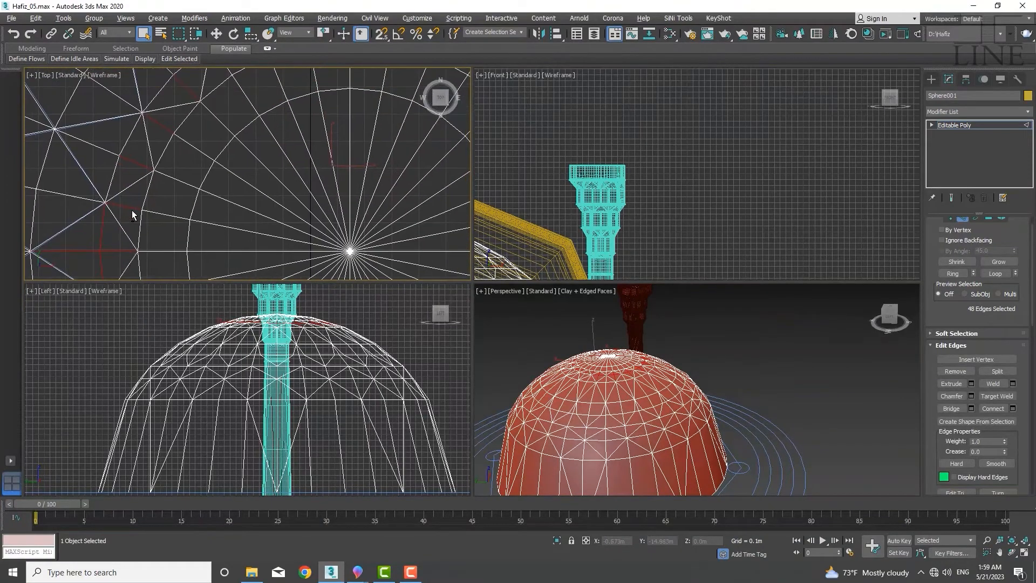
left_click_drag(109, 164, 128, 145, "ctrl")
middle_click_drag(164, 122, 87, 199)
left_click_drag(243, 147, 262, 129, "ctrl")
left_click_drag(338, 167, 359, 148, "ctrl")
middle_click_drag(367, 156, 254, 148)
left_click_drag(329, 200, 299, 215, "ctrl")
scroll(299, 215, "down", 5)
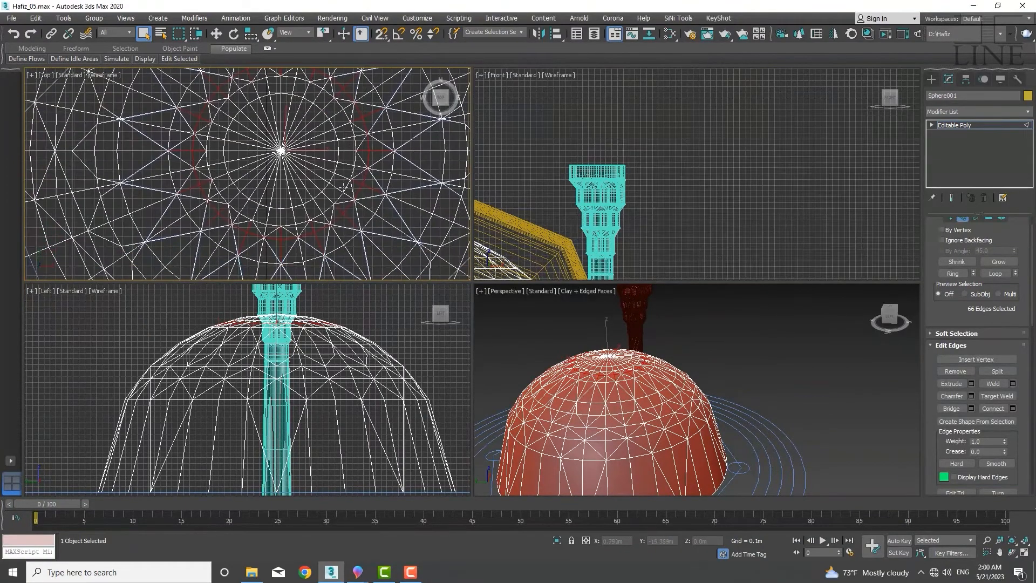
Extend the edge selection to the ring segments on the next part of the dome's circumference
scroll(378, 140, "up", 3)
middle_click_drag(400, 164, 335, 243)
left_click_drag(261, 112, 244, 129, "ctrl")
middle_click_drag(178, 135, 254, 162)
left_click_drag(234, 144, 218, 162, "ctrl")
middle_click_drag(200, 178, 305, 102)
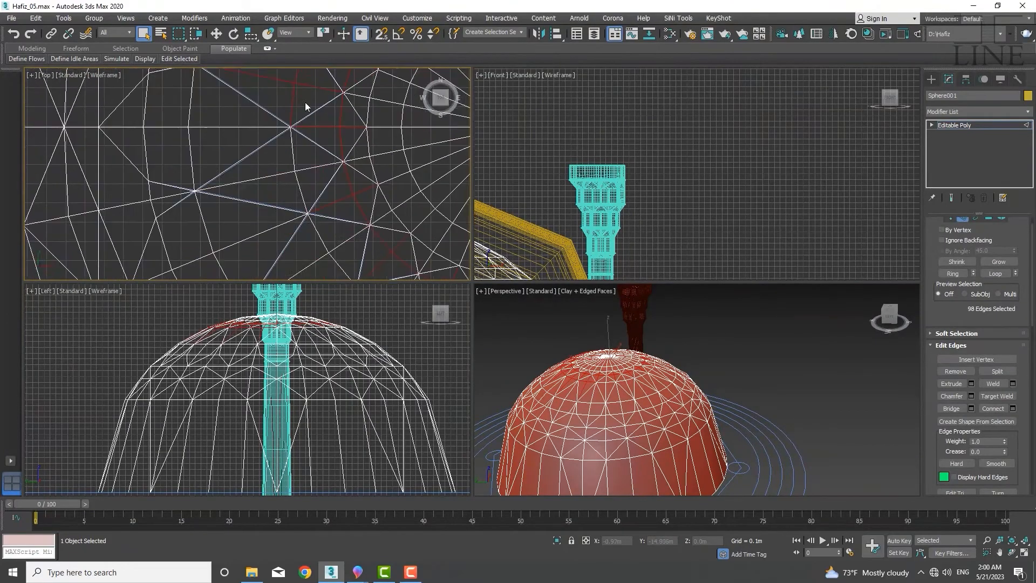
middle_click_drag(270, 238, 302, 135)
left_click_drag(310, 191, 326, 208, "ctrl")
middle_click_drag(345, 216, 281, 151)
left_click_drag(378, 179, 397, 162, "ctrl")
middle_click_drag(432, 183, 345, 173)
left_click_drag(362, 119, 375, 105, "ctrl")
middle_click_drag(375, 104, 303, 193)
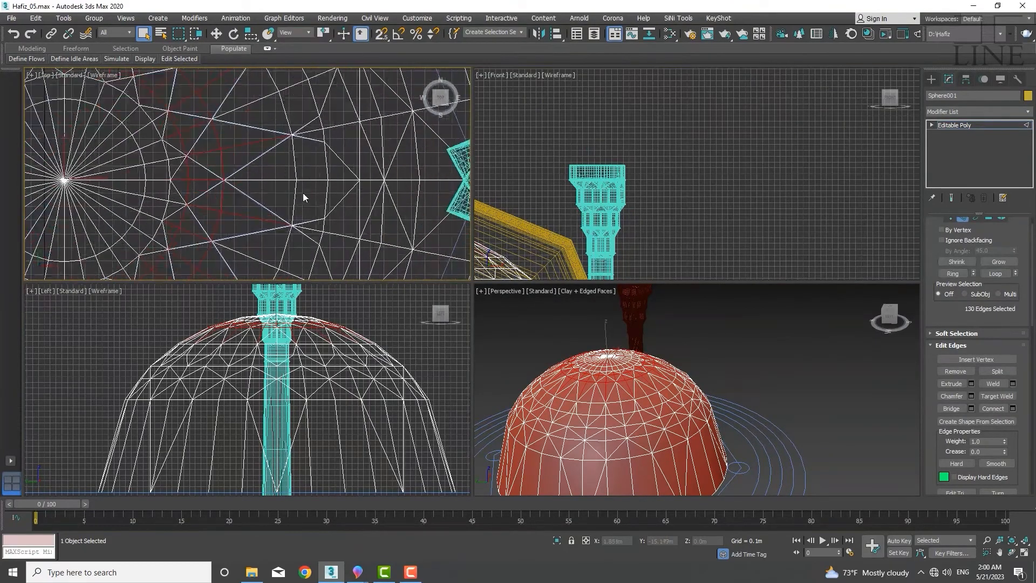
middle_click_drag(271, 92, 279, 141)
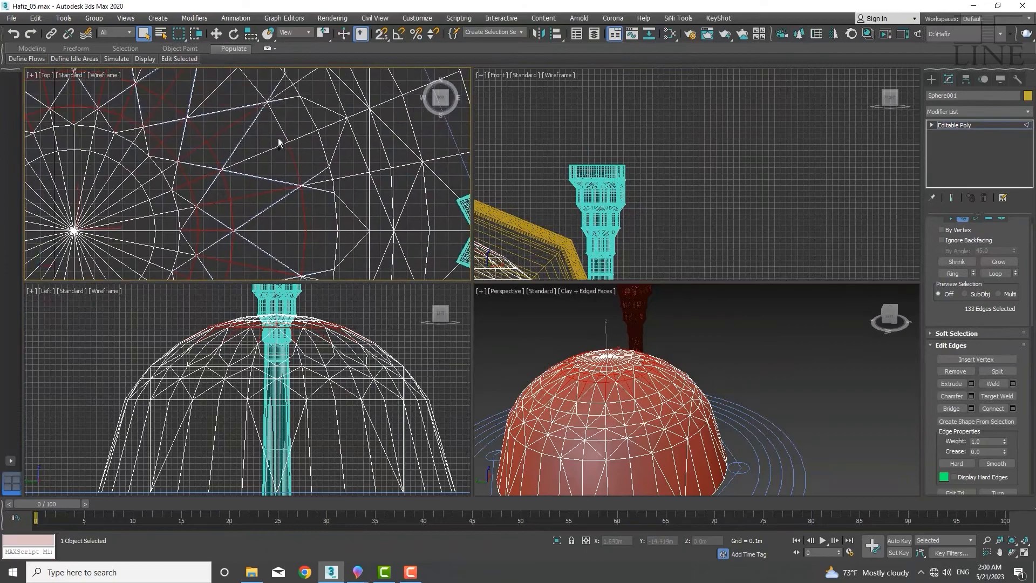
left_click_drag(279, 141, 294, 135, "ctrl")
middle_click_drag(227, 73, 238, 122)
left_click_drag(229, 116, 246, 100, "ctrl")
middle_click_drag(168, 73, 351, 173)
left_click_drag(351, 173, 360, 157, "ctrl")
left_click_drag(265, 140, 270, 154, "ctrl")
middle_click_drag(221, 150, 294, 138)
left_click_drag(182, 172, 195, 186, "ctrl")
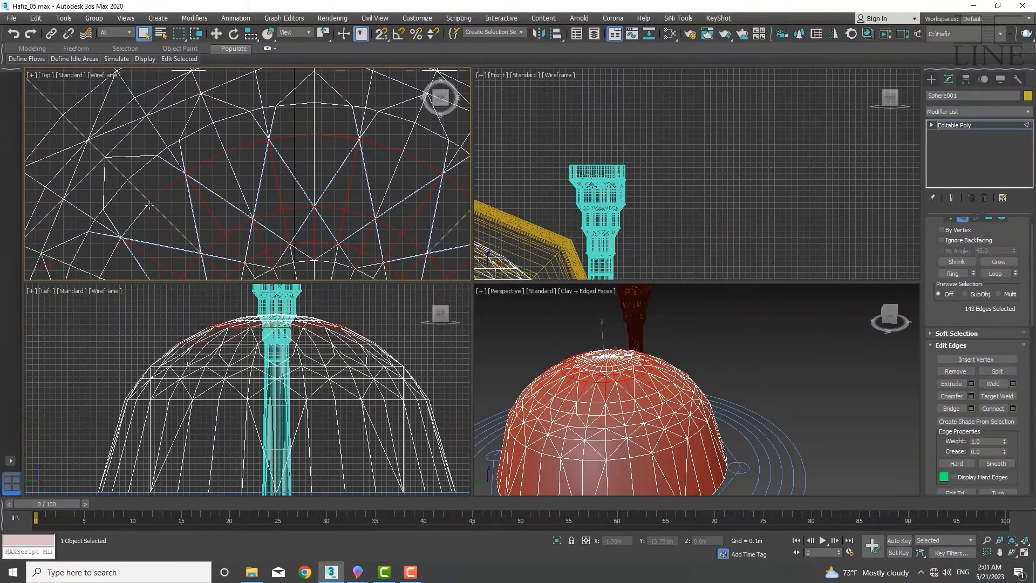
Add and deselect ring edge segments near the dome's lower rows to refine the selection
middle_click_drag(168, 259, 242, 203)
left_click_drag(242, 203, 230, 189, "ctrl")
scroll(241, 203, "up", 2)
middle_click_drag(252, 206, 302, 233)
left_click_drag(203, 183, 218, 200, "ctrl")
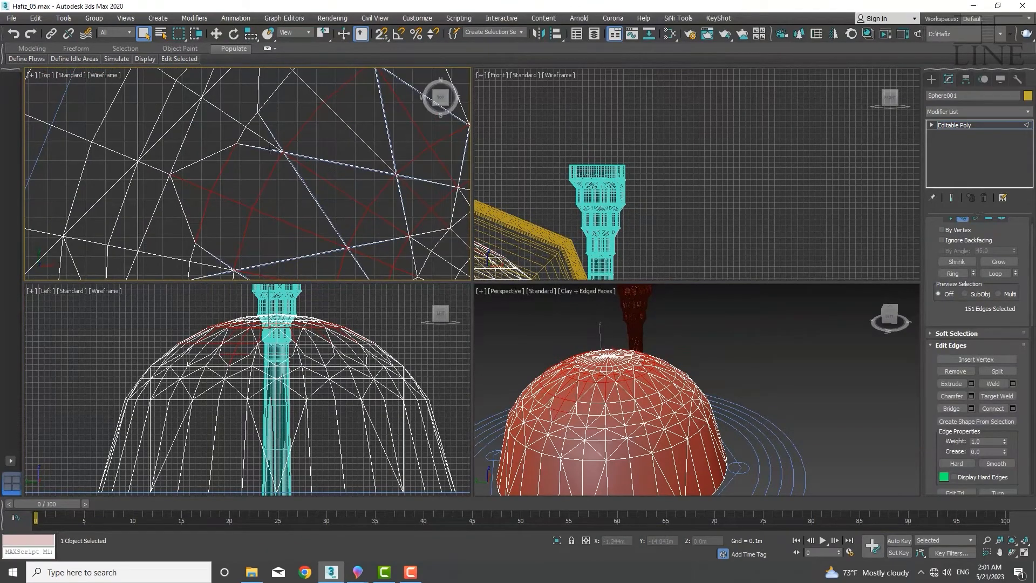
left_click(249, 221, "ctrl")
scroll(256, 222, "down", 3)
middle_click_drag(257, 222, 306, 188)
left_click(289, 204, "ctrl")
left_click(288, 234, "ctrl")
left_click(294, 264, "ctrl")
middle_click_drag(302, 273, 286, 188)
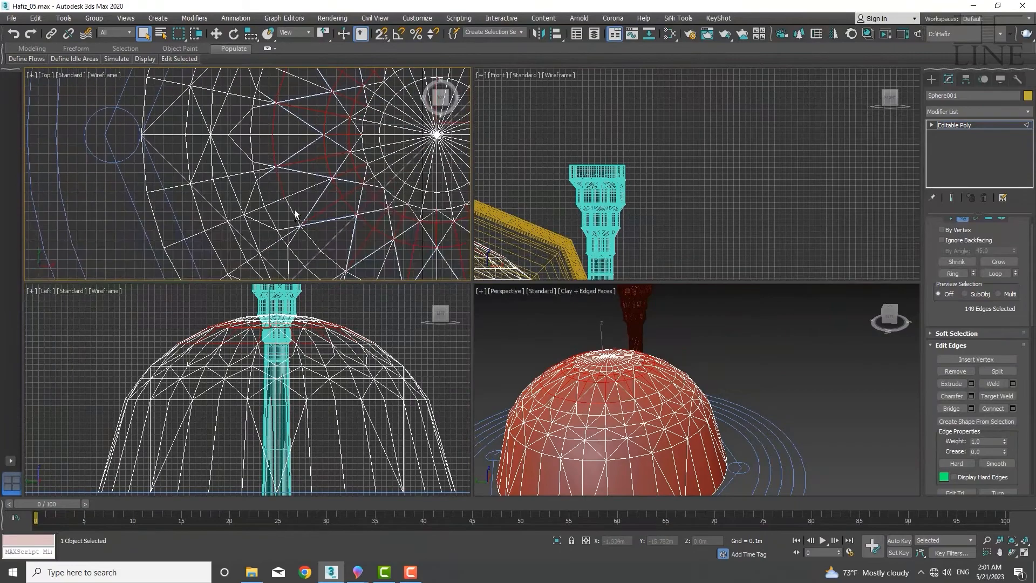
left_click(293, 215, "ctrl")
left_click(309, 239, "ctrl")
left_click(332, 261, "ctrl")
middle_click_drag(354, 277, 279, 187)
left_click_drag(381, 200, 373, 214, "ctrl")
middle_click_drag(387, 208, 255, 225)
left_click_drag(278, 211, 275, 222, "ctrl")
left_click_drag(308, 199, 303, 218, "ctrl")
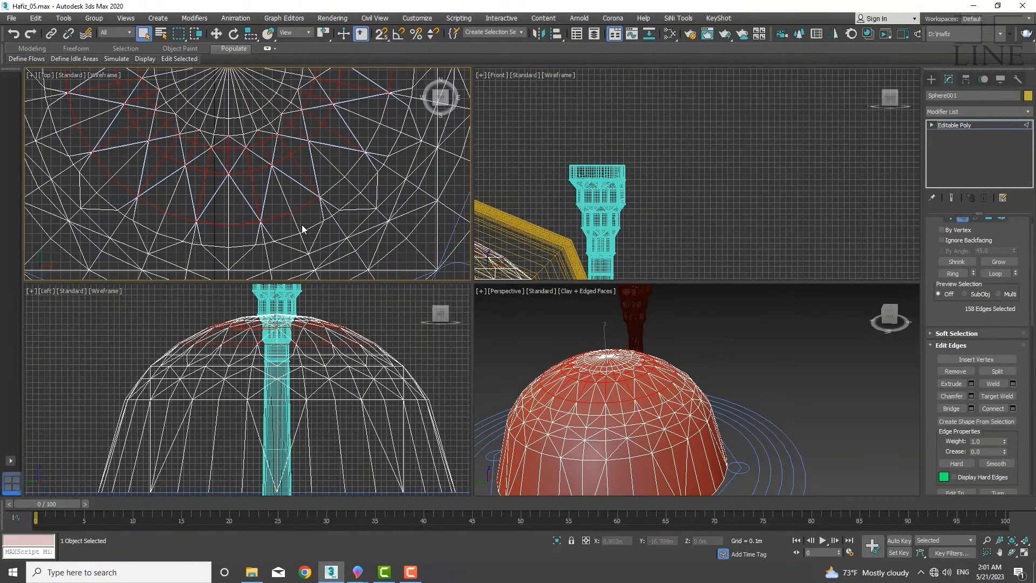
left_click_drag(120, 189, 106, 168, "alt")
middle_click_drag(74, 73, 127, 225)
left_click_drag(123, 270, 130, 254, "alt")
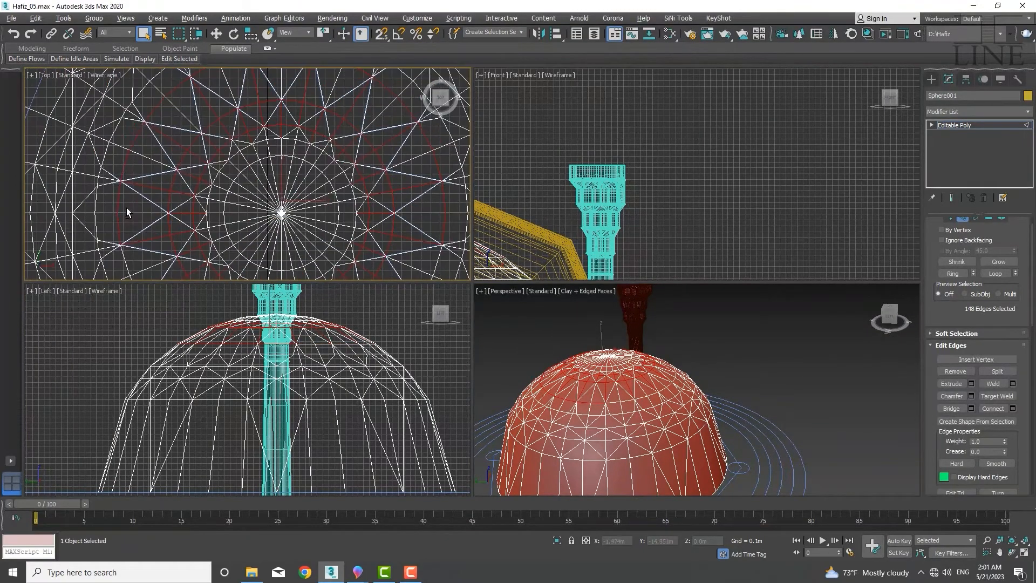
Adjust the ring edge selection on the dome's remaining side and zoom out to review it
left_click_drag(126, 210, 118, 147, "alt")
left_click_drag(156, 105, 171, 91, "alt")
middle_click_drag(216, 75, 191, 189)
left_click_drag(383, 206, 365, 218, "alt")
middle_click_drag(413, 256, 355, 151)
left_click_drag(356, 153, 337, 163, "alt")
left_click_drag(369, 216, 355, 229, "alt")
scroll(343, 243, "down", 2)
middle_click_drag(344, 243, 380, 202)
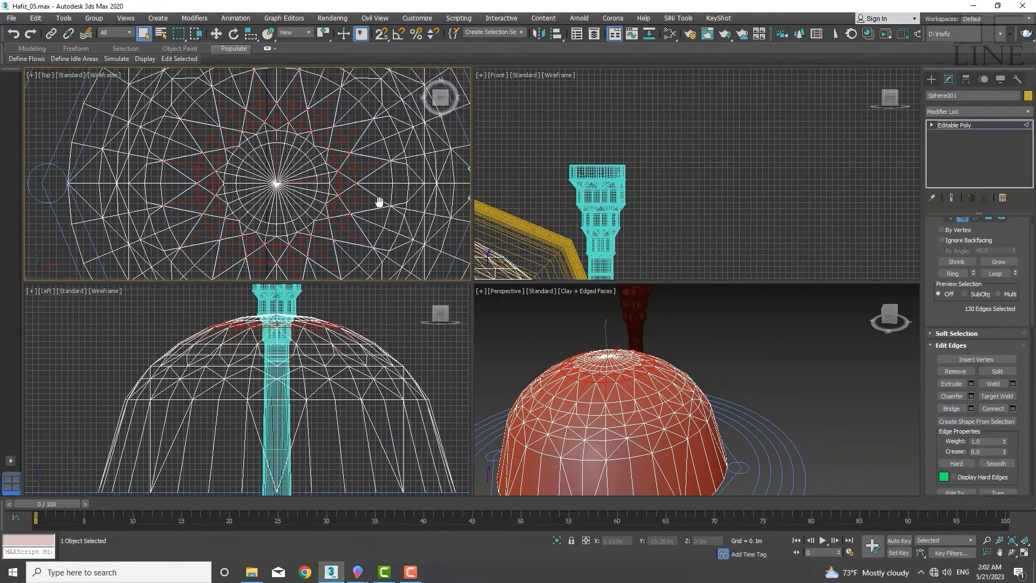
middle_click_drag(342, 234, 274, 234)
scroll(315, 402, "down", 3)
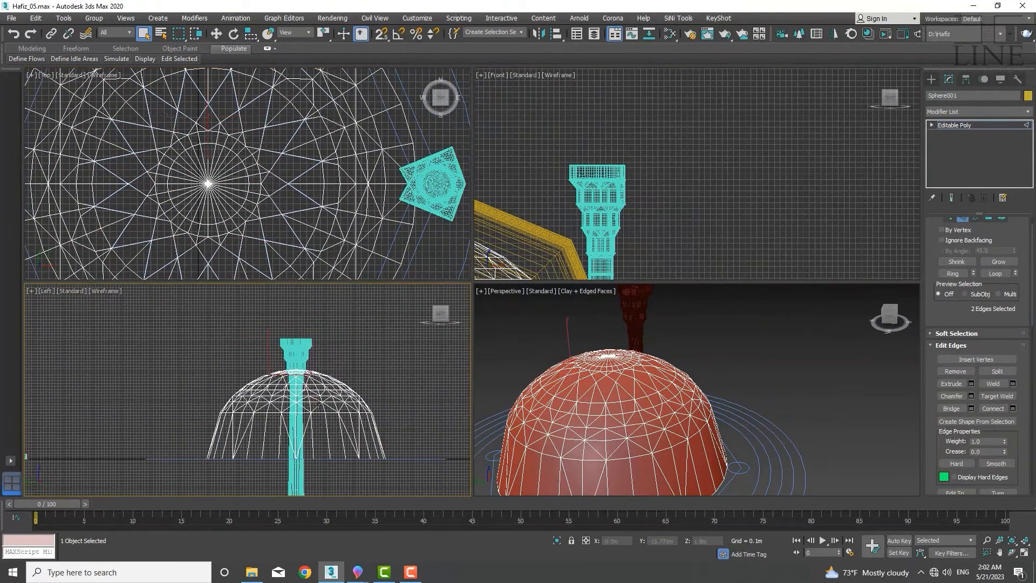
Reselect ring edge segments between the diagonal cuts near the minaret side of the dome
scroll(314, 156, "up", 5)
middle_click_drag(313, 106, 256, 186)
left_click(326, 167, "ctrl")
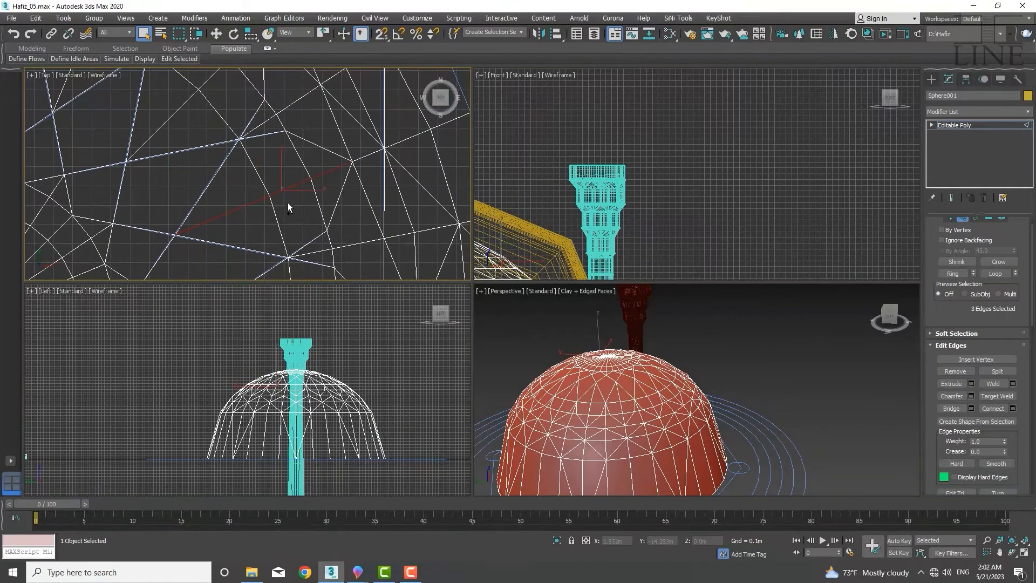
left_click_drag(337, 201, 303, 218, "ctrl")
scroll(348, 215, "down", 2)
left_click_drag(287, 125, 249, 149, "ctrl")
middle_click_drag(224, 168, 262, 218)
left_click_drag(240, 116, 208, 144, "ctrl")
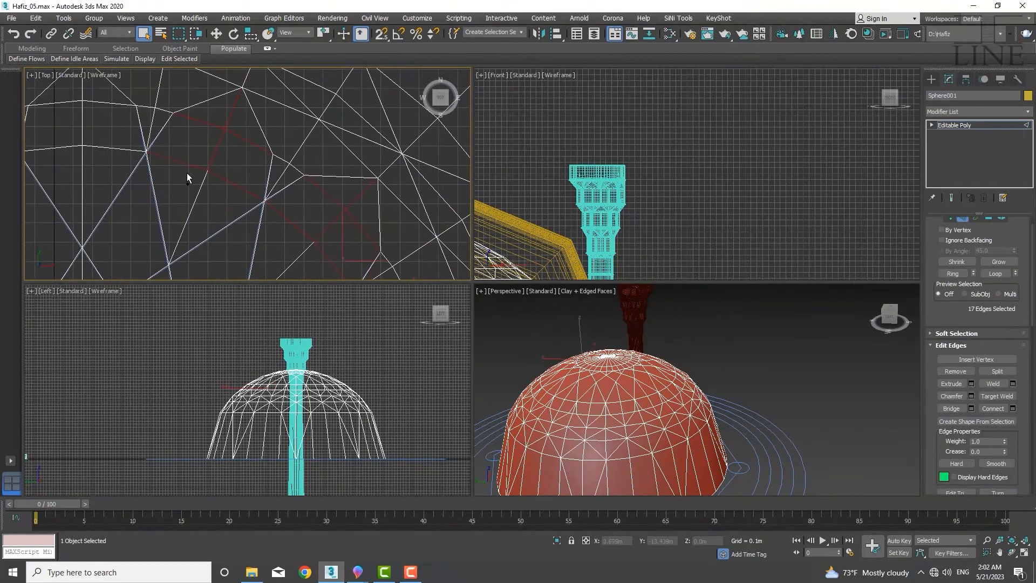
middle_click_drag(142, 124, 213, 181)
scroll(211, 180, "up", 2)
left_click_drag(232, 146, 200, 197, "ctrl")
middle_click_drag(200, 196, 339, 196)
left_click_drag(240, 173, 202, 230, "ctrl")
middle_click_drag(203, 230, 371, 123)
left_click_drag(297, 148, 250, 229, "ctrl")
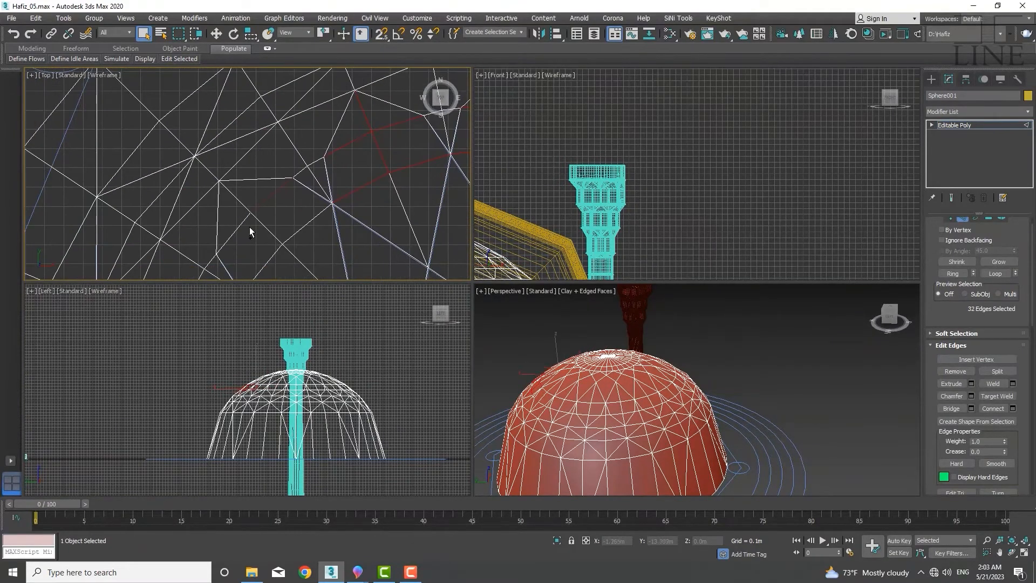
middle_click_drag(250, 228, 384, 162)
left_click_drag(330, 238, 379, 204, "ctrl")
middle_click_drag(379, 203, 397, 116)
left_click_drag(326, 197, 391, 261, "ctrl")
middle_click_drag(391, 261, 351, 141)
left_click_drag(264, 156, 307, 181, "ctrl")
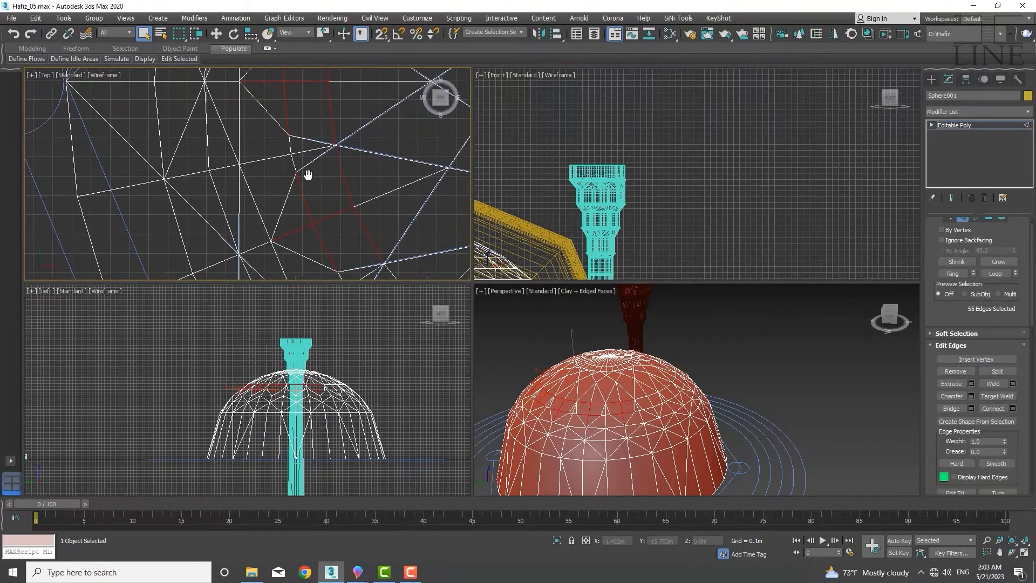
Continue adding crossed ring edge segments around the dome to the edge selection
middle_click_drag(307, 176, 286, 116)
left_click_drag(294, 189, 329, 234, "ctrl")
middle_click_drag(330, 234, 235, 136)
left_click_drag(308, 175, 380, 220, "ctrl")
middle_click_drag(380, 220, 213, 213)
left_click_drag(270, 197, 367, 219, "ctrl")
middle_click_drag(372, 219, 205, 219)
left_click_drag(216, 220, 310, 186, "ctrl")
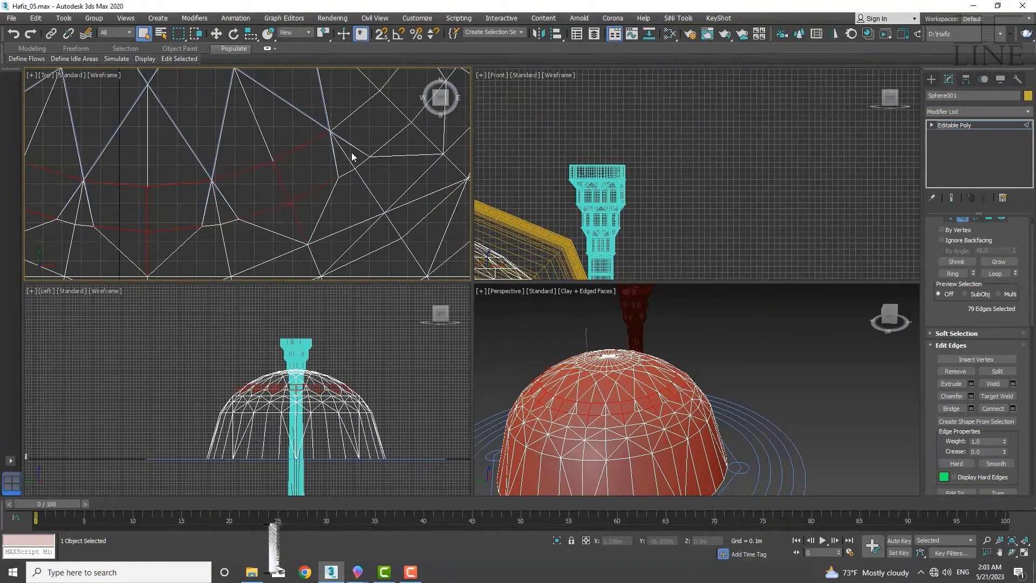
middle_click_drag(352, 157, 207, 209)
left_click_drag(206, 208, 257, 183, "ctrl")
middle_click_drag(265, 162, 216, 238)
left_click_drag(227, 200, 289, 141, "ctrl")
middle_click_drag(290, 141, 208, 265)
left_click_drag(243, 154, 206, 181, "ctrl")
middle_click_drag(200, 114, 216, 220)
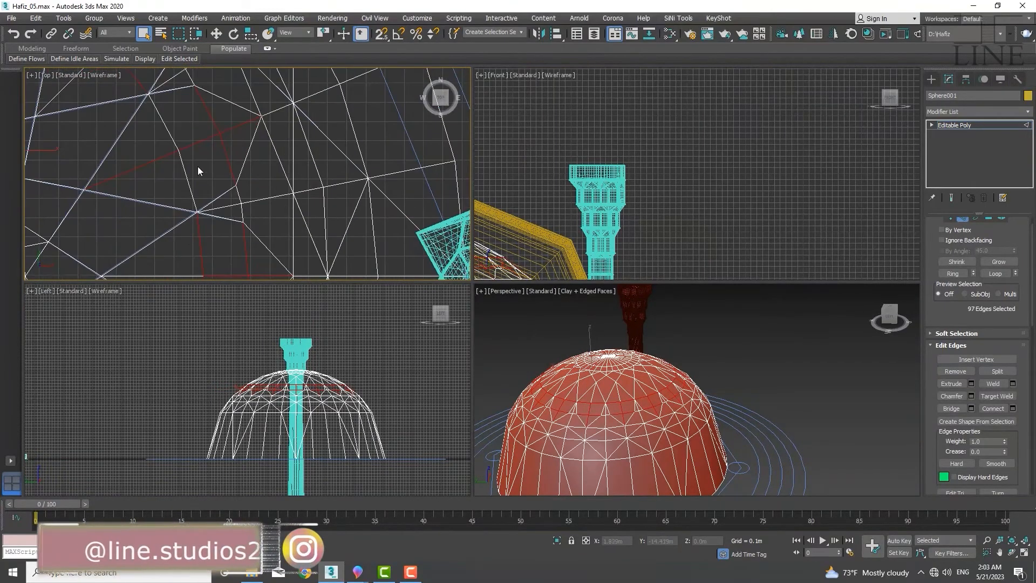
left_click_drag(229, 128, 164, 154, "ctrl")
scroll(164, 154, "down", 6)
middle_click_drag(154, 180, 254, 178)
Remove the selected edges with their vertices, then undo the removal
key("ctrl+BackSpace")
middle_click_drag(201, 99, 200, 173)
scroll(200, 145, "up", 3)
key("ctrl+z")
scroll(610, 416, "up", 4)
middle_click_drag(607, 413, 617, 435, "alt")
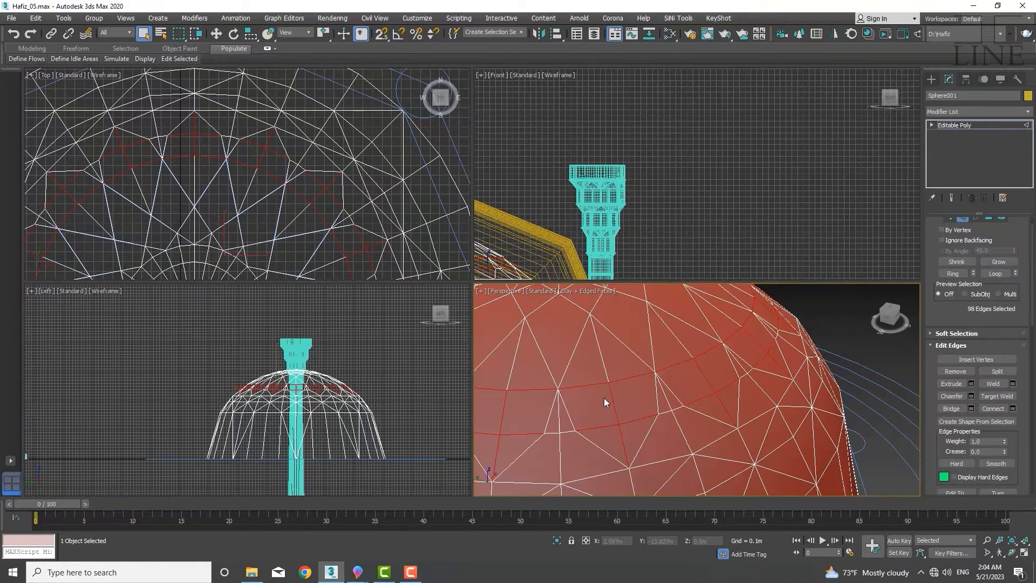
Start a new selection of crossed ring edge segments between the diagonal cuts in the top view
scroll(231, 182, "down", 3)
left_click(232, 182)
left_click(246, 162, "ctrl")
scroll(255, 147, "up", 6)
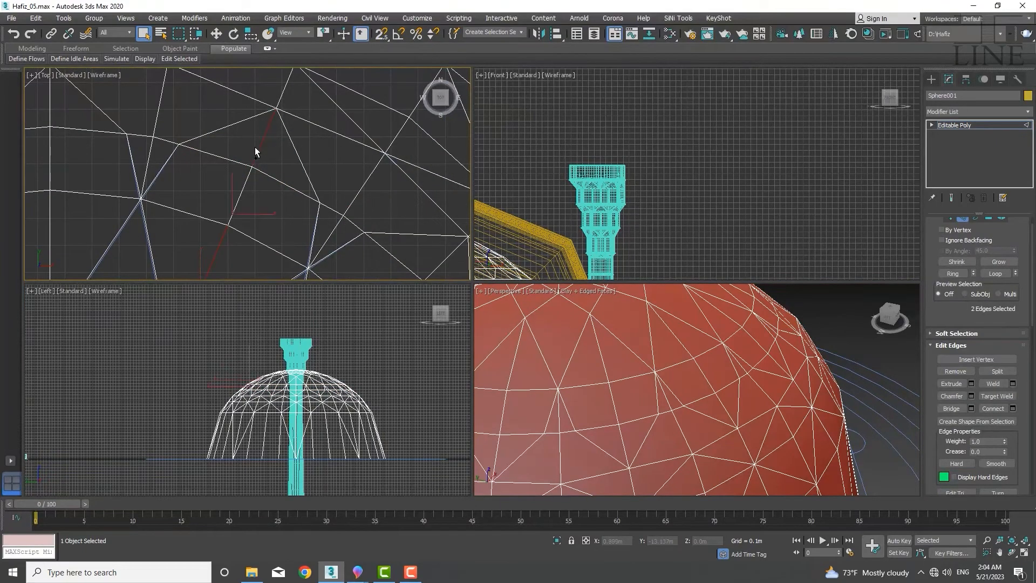
scroll(245, 168, "down", 3)
middle_click_drag(163, 193, 198, 198)
left_click(187, 127, "ctrl")
middle_click_drag(108, 184, 227, 153)
middle_click_drag(184, 216, 284, 144)
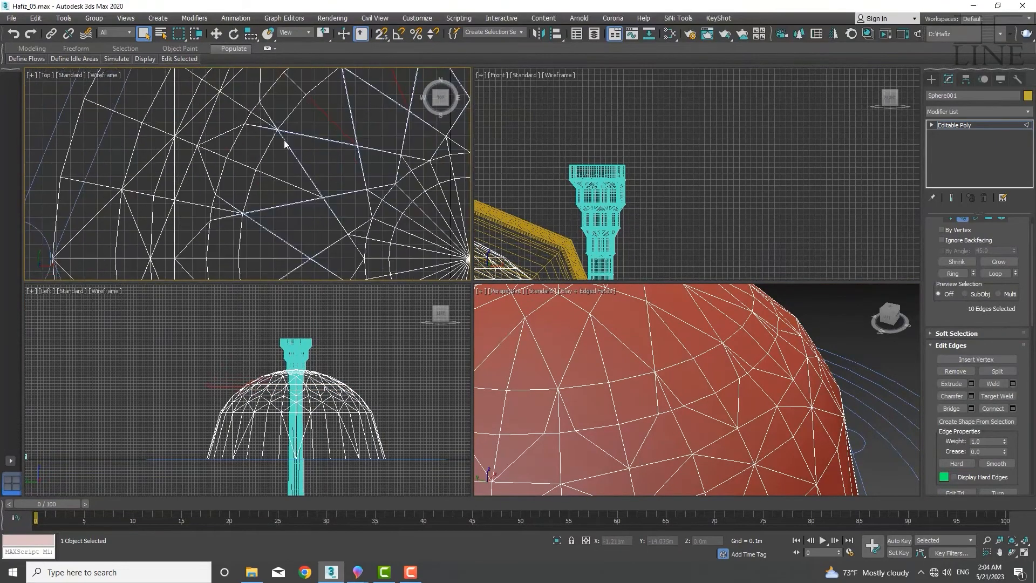
left_click(289, 182, "ctrl")
middle_click_drag(259, 270, 303, 180)
left_click(318, 166, "ctrl")
left_click(322, 153, "ctrl")
middle_click_drag(310, 243, 291, 170)
left_click(249, 184, "ctrl")
left_click(264, 213, "ctrl")
left_click(296, 144, "ctrl")
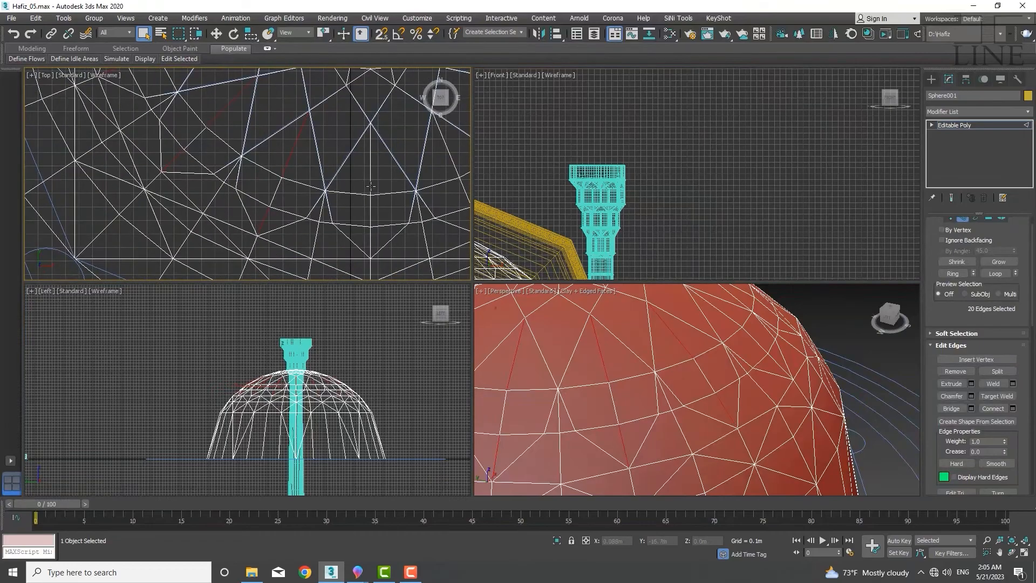
Add further crossed ring edge segments around the dome to the edge selection
left_click(371, 159, "ctrl")
middle_click_drag(427, 173, 272, 175)
left_click(324, 222, "ctrl")
middle_click_drag(394, 156, 311, 214)
left_click(295, 182, "ctrl")
middle_click_drag(294, 156, 239, 211)
left_click(238, 147, "ctrl")
middle_click_drag(330, 102, 275, 265)
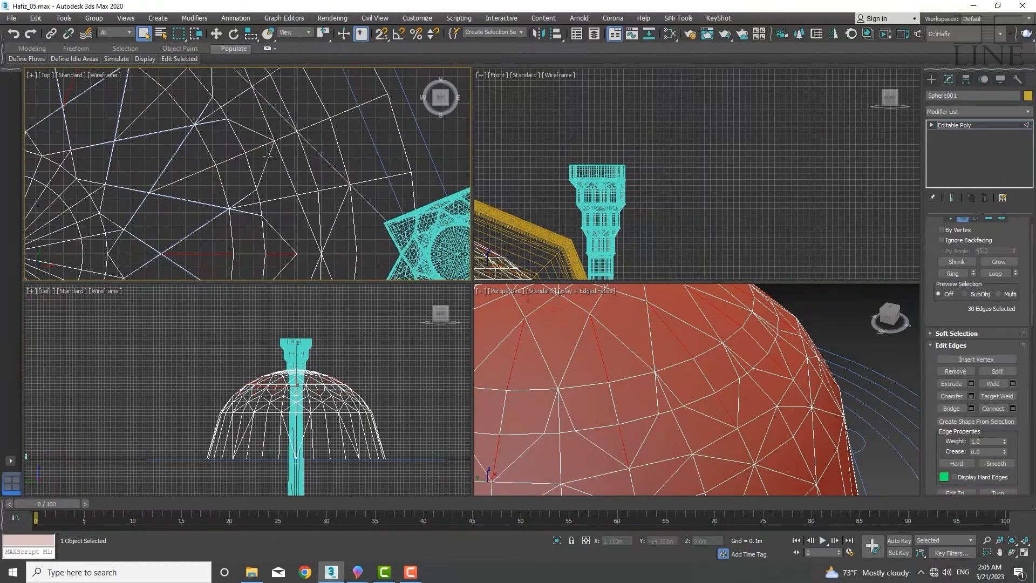
left_click(260, 146, "ctrl")
middle_click_drag(254, 108, 255, 196)
left_click(225, 138, "ctrl")
scroll(290, 146, "down", 4)
middle_click_drag(344, 177, 232, 215)
scroll(283, 176, "up", 5)
left_click(200, 156)
scroll(233, 216, "up", 2)
middle_click_drag(200, 182, 432, 221)
left_click(216, 172, "ctrl")
left_click(232, 172, "ctrl")
middle_click_drag(95, 166, 244, 116)
left_click(254, 174, "ctrl")
middle_click_drag(150, 275, 257, 119)
left_click(213, 241, "ctrl")
left_click(208, 181, "ctrl")
middle_click_drag(203, 259, 227, 140)
left_click(229, 183, "ctrl")
middle_click_drag(345, 200, 216, 186)
left_click(336, 216, "ctrl")
middle_click_drag(373, 172, 260, 227)
left_click(220, 247, "ctrl")
left_click(320, 149, "ctrl")
scroll(303, 151, "down", 6)
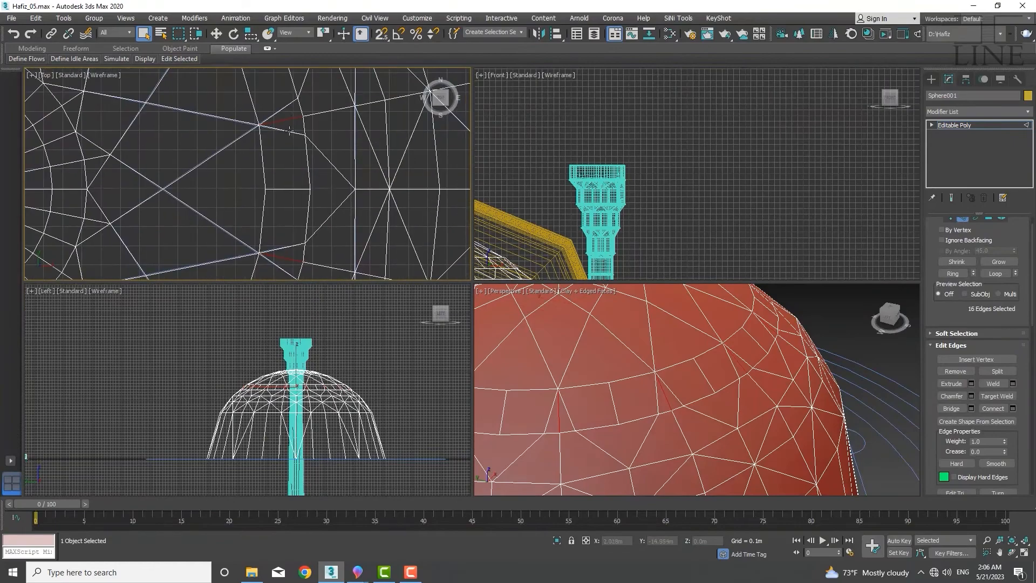
Examine the dome's edge layout in the top and perspective views
scroll(318, 195, "up", 6)
middle_click_drag(268, 139, 443, 197)
scroll(194, 198, "down", 4)
scroll(193, 197, "up", 5)
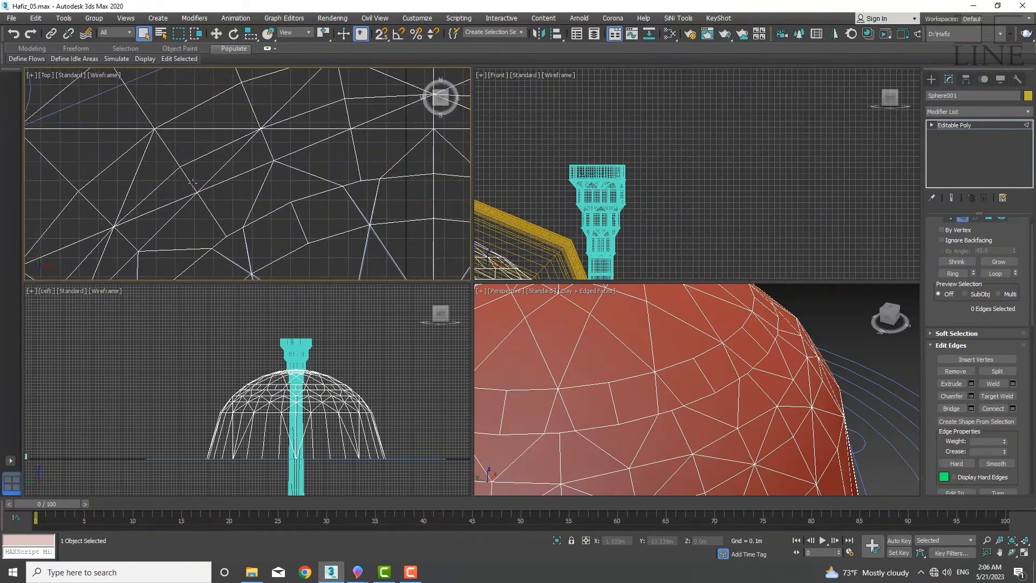
left_click_drag(190, 176, 174, 158)
middle_click_drag(190, 176, 141, 209)
scroll(669, 378, "down", 8)
middle_click_drag(670, 378, 674, 335, "alt")
scroll(668, 347, "up", 8)
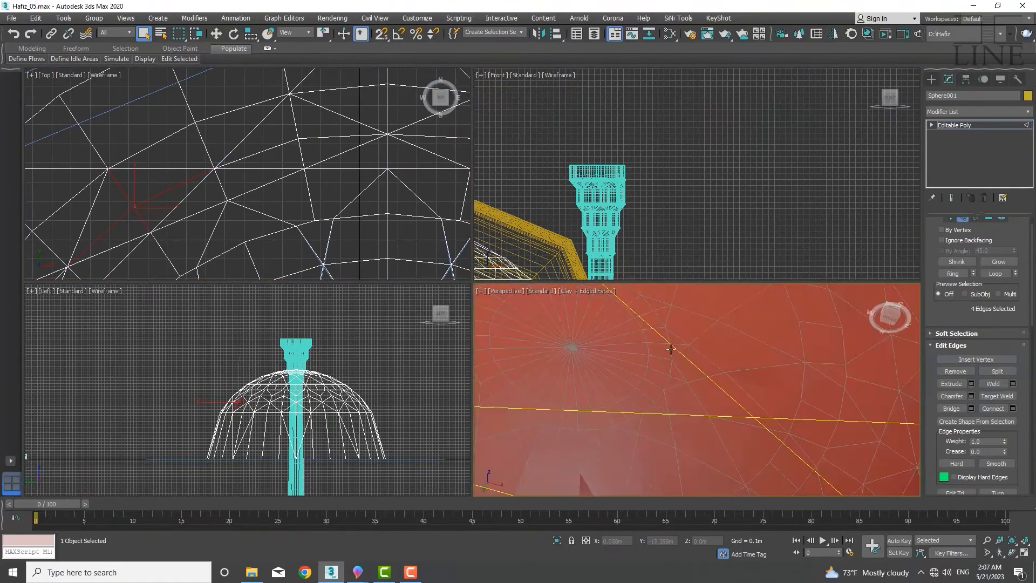
scroll(669, 347, "down", 8)
middle_click_drag(177, 190, 292, 155)
scroll(292, 155, "down", 3)
left_click(244, 240)
scroll(548, 432, "up", 5)
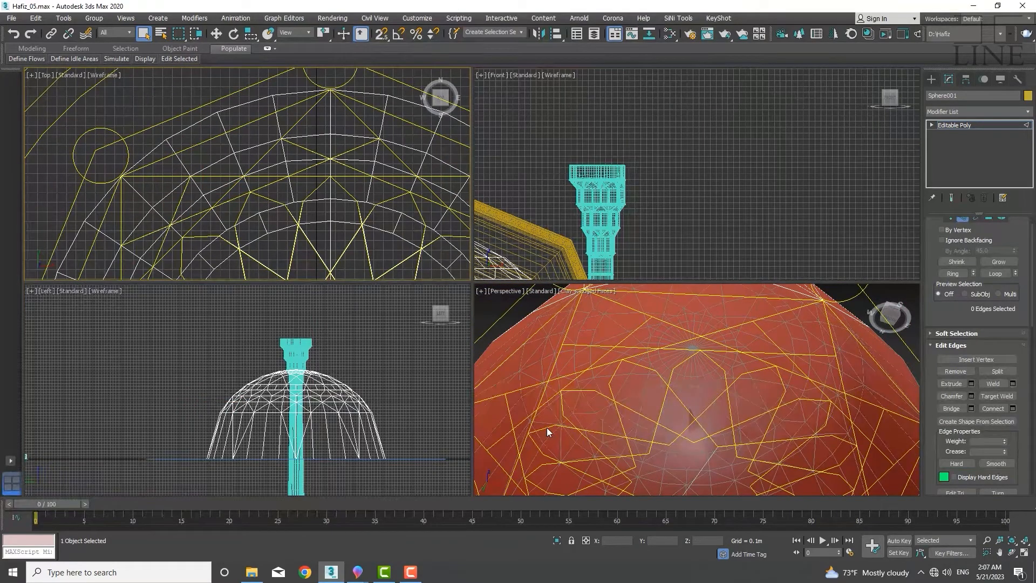
Reselect crossed ring edge segments in the top view, undoing three mis-selections along the way
left_click(254, 184)
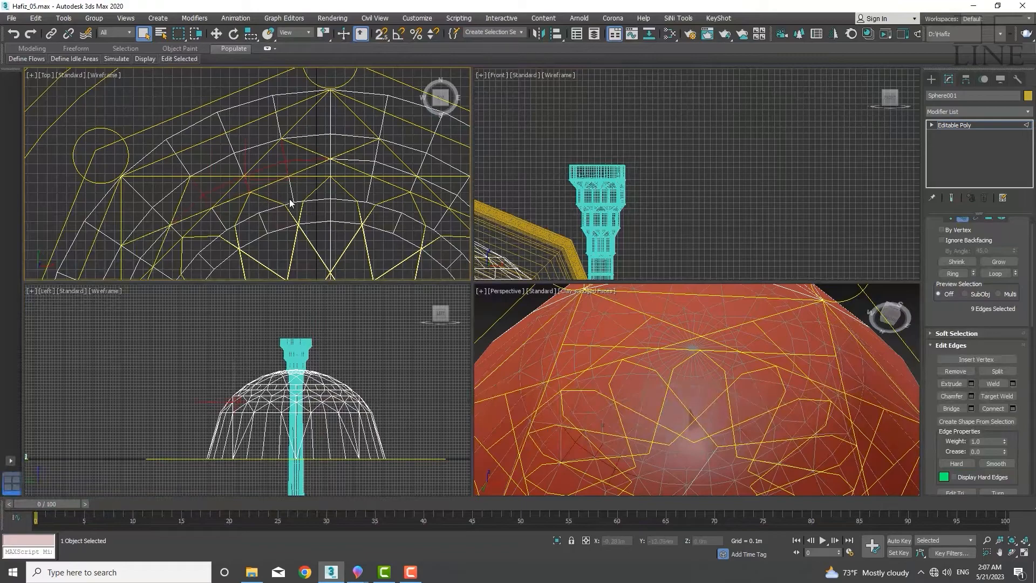
scroll(310, 188, "up", 2)
middle_click_drag(316, 186, 285, 194)
left_click(242, 183, "ctrl")
left_click(275, 171, "ctrl")
key("ctrl+z")
key("ctrl+z")
key("ctrl+z")
key("ctrl+z")
key("ctrl+z")
key("ctrl+z")
left_click(290, 175, "ctrl")
middle_click_drag(415, 210, 138, 126)
left_click(163, 111, "ctrl")
left_click(201, 111, "ctrl")
left_click(186, 134, "ctrl")
left_click(216, 146, "ctrl")
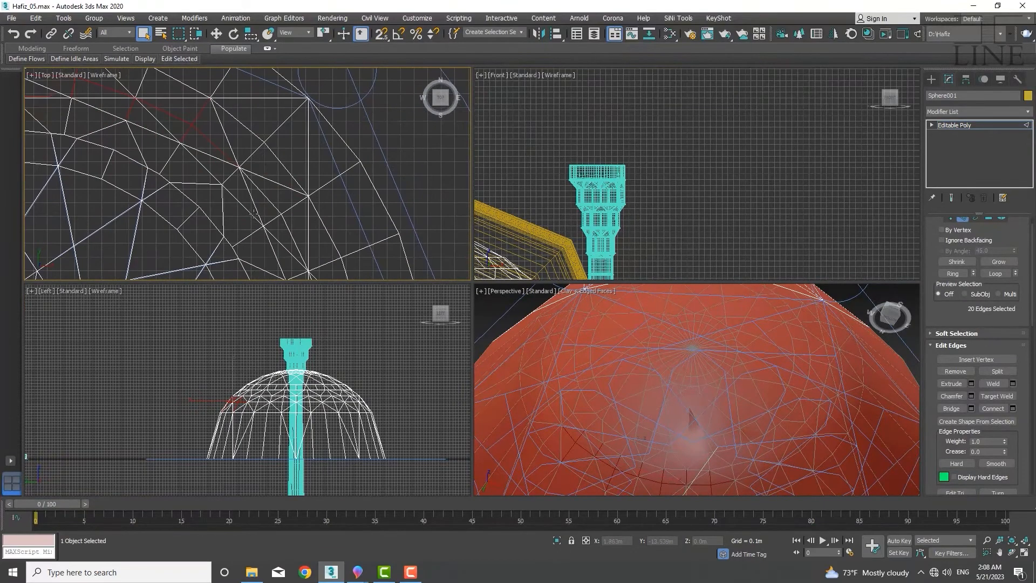
Extend the ring edge selection across neighbouring sections of the dome in the top view
left_click(293, 206, "ctrl")
middle_click_drag(288, 253, 322, 124)
left_click(312, 213, "ctrl")
left_click(308, 199, "ctrl")
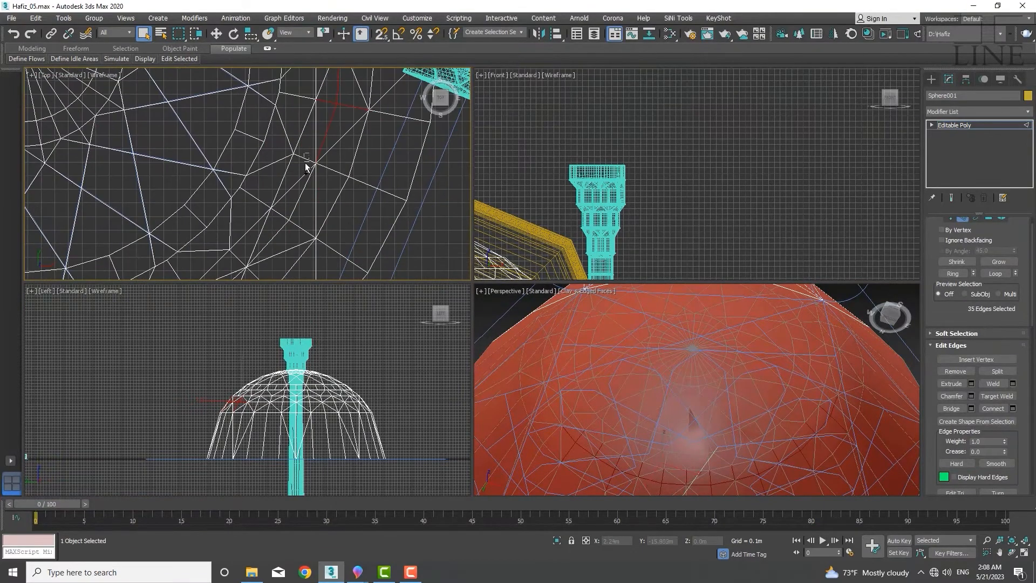
left_click(305, 167, "ctrl")
middle_click_drag(264, 237, 353, 153)
middle_click_drag(232, 232, 299, 231)
left_click(302, 195, "ctrl")
left_click(275, 218, "ctrl")
left_click(245, 218, "ctrl")
left_click(270, 223, "ctrl")
left_click(238, 213, "ctrl")
middle_click_drag(71, 174, 178, 243)
left_click(157, 167, "ctrl")
middle_click_drag(107, 116, 154, 226)
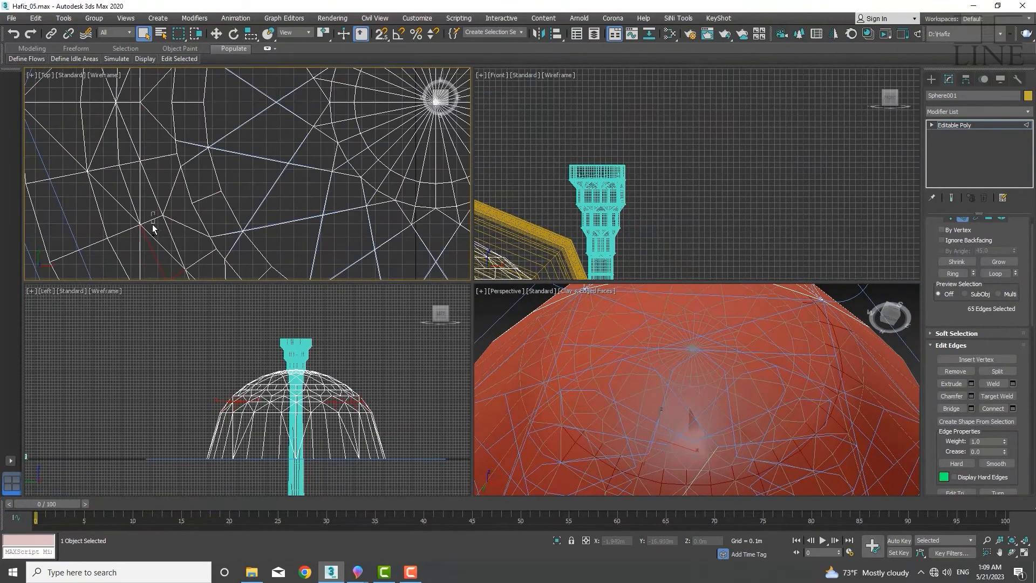
Add more crossed ring edge segments on the dome's far side to the selection
left_click(153, 227, "ctrl")
middle_click_drag(117, 173, 121, 260)
left_click(138, 202, "ctrl")
middle_click_drag(122, 145, 104, 242)
left_click_drag(147, 174, 143, 190, "ctrl")
middle_click_drag(165, 132, 161, 192)
scroll(162, 193, "down", 4)
middle_click_drag(224, 210, 193, 146)
scroll(194, 149, "down", 4)
scroll(286, 201, "up", 6)
scroll(333, 182, "down", 3)
middle_click_drag(337, 121, 358, 251)
middle_click_drag(270, 178, 349, 165)
left_click_drag(289, 102, 280, 108)
middle_click_drag(272, 169, 216, 135)
middle_click_drag(210, 235, 231, 176)
middle_click_drag(402, 213, 300, 232)
middle_click_drag(277, 90, 329, 224)
middle_click_drag(564, 378, 562, 395)
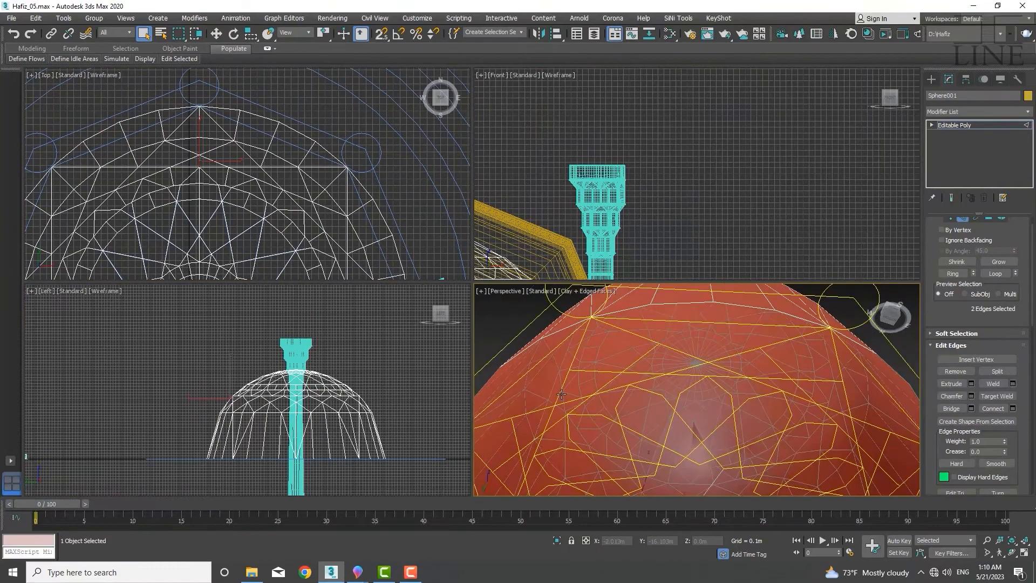
Continue selecting ring edge segments around the dome's outer rows in the top view
middle_click_drag(242, 203, 229, 206)
scroll(237, 181, "up", 3)
middle_click_drag(130, 84, 291, 137)
mouse_move(103, 184)
middle_mouse_down()
mouse_move(166, 177)
mouse_move(96, 197)
middle_mouse_up()
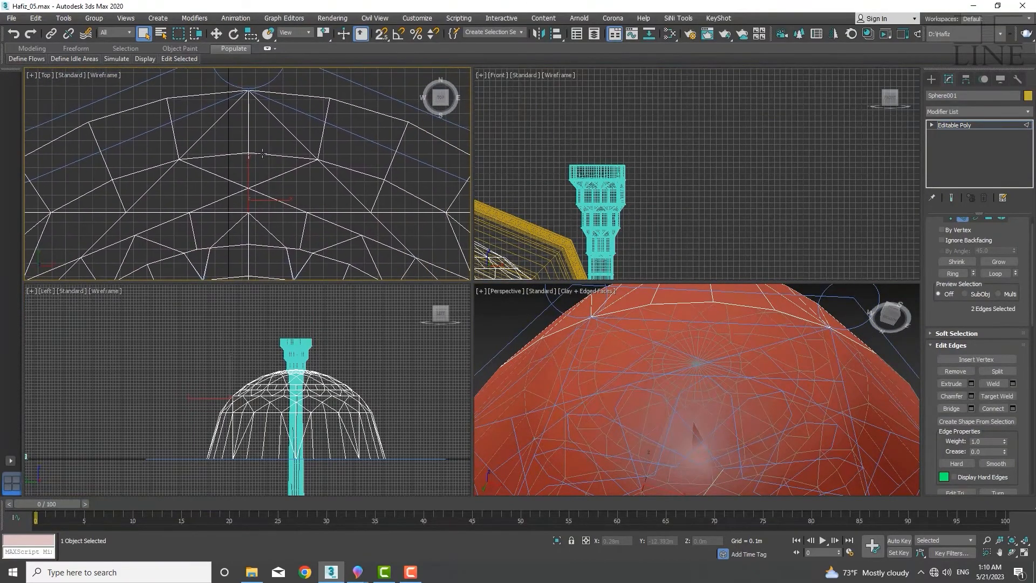
middle_click_drag(349, 224, 164, 206)
scroll(164, 199, "down", 3)
left_click(244, 197, "ctrl")
middle_click_drag(285, 269, 244, 191)
scroll(252, 250, "up", 3)
left_click_drag(252, 250, 244, 235, "ctrl")
scroll(246, 242, "down", 3)
middle_click_drag(216, 259, 287, 100)
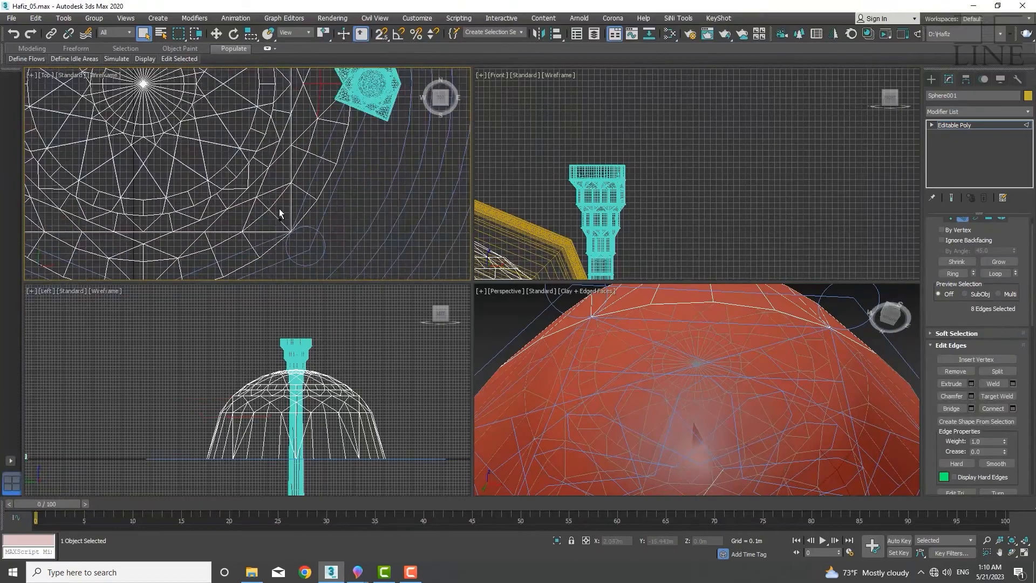
left_click_drag(279, 201, 259, 215, "ctrl")
middle_click_drag(154, 245, 262, 197)
middle_click_drag(103, 108, 115, 245)
left_click_drag(99, 182, 80, 162, "ctrl")
middle_click_drag(135, 108, 103, 228)
left_click_drag(111, 165, 101, 175, "ctrl")
left_click_drag(241, 108, 225, 122, "ctrl")
scroll(236, 109, "down", 3)
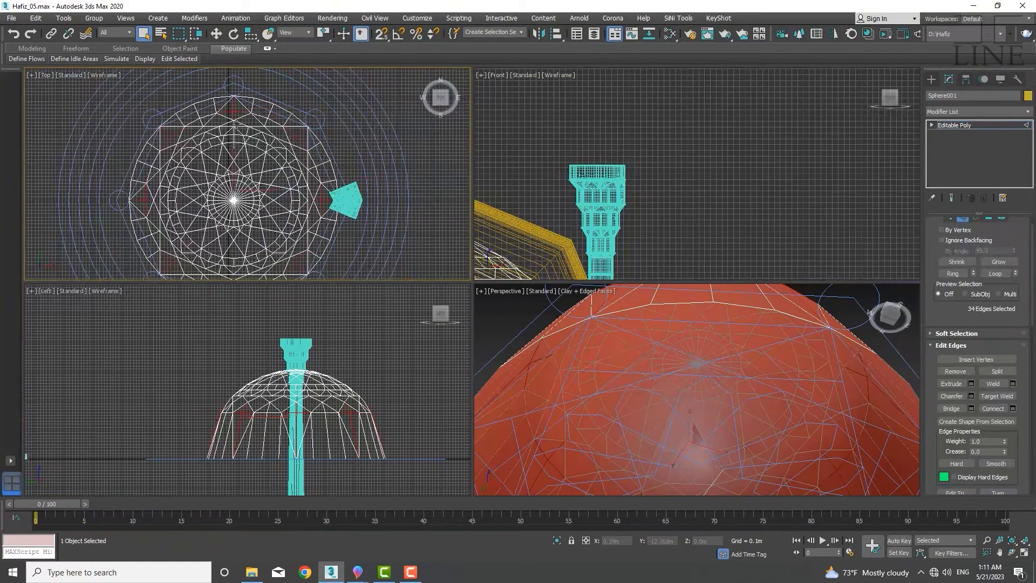
Delete the selected crossed ring edges from the dome
scroll(267, 123, "up", 5)
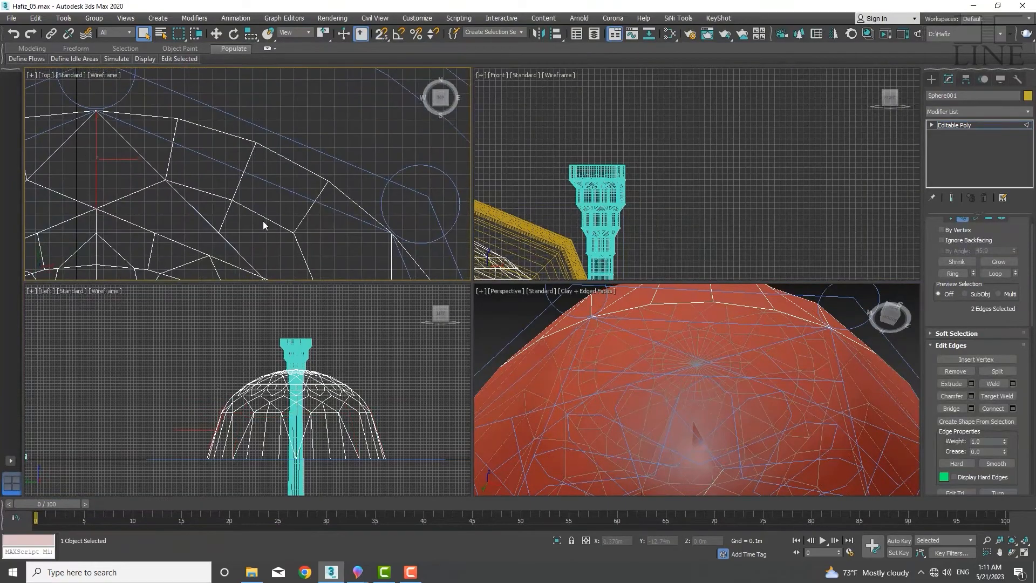
left_click(186, 178)
key("Delete")
Inspect the dome's lower section in the top and perspective views
middle_click_drag(237, 209, 238, 217)
scroll(693, 416, "down", 5)
mouse_move(694, 416)
middle_mouse_down("alt")
mouse_move(663, 372)
mouse_move(687, 427)
middle_mouse_up("alt")
scroll(688, 456, "up", 6)
middle_click_drag(227, 217, 204, 230)
left_click_drag(217, 215, 203, 234)
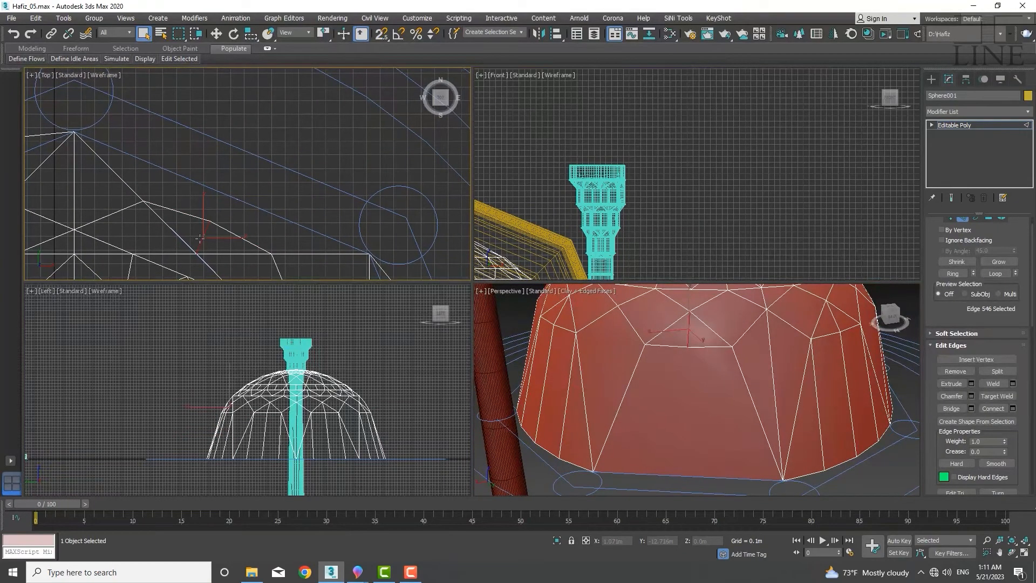
scroll(162, 108, "down", 6)
middle_click_drag(162, 108, 136, 91)
mouse_move(647, 405)
middle_mouse_down("alt")
mouse_move(519, 308)
mouse_move(636, 419)
middle_mouse_up("alt")
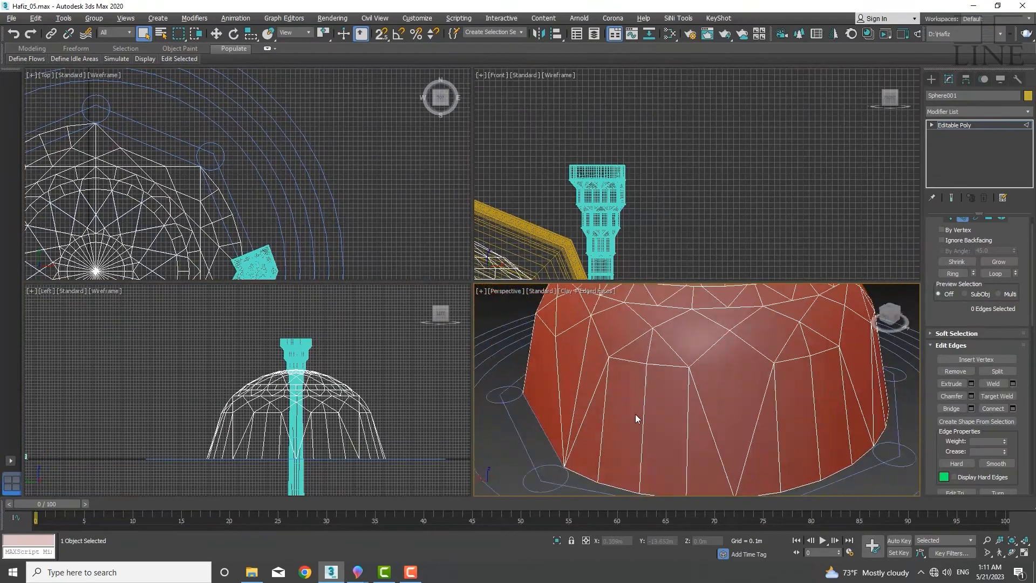
Select leftover ring edges in the top view and remove them together with their vertices
scroll(87, 130, "up", 4)
middle_click_drag(87, 129, 200, 165)
left_click(197, 123)
left_click(147, 138, "ctrl")
middle_click_drag(120, 163, 231, 127)
left_click(98, 161, "ctrl")
key("ctrl+BackSpace")
middle_click_drag(116, 195, 255, 156)
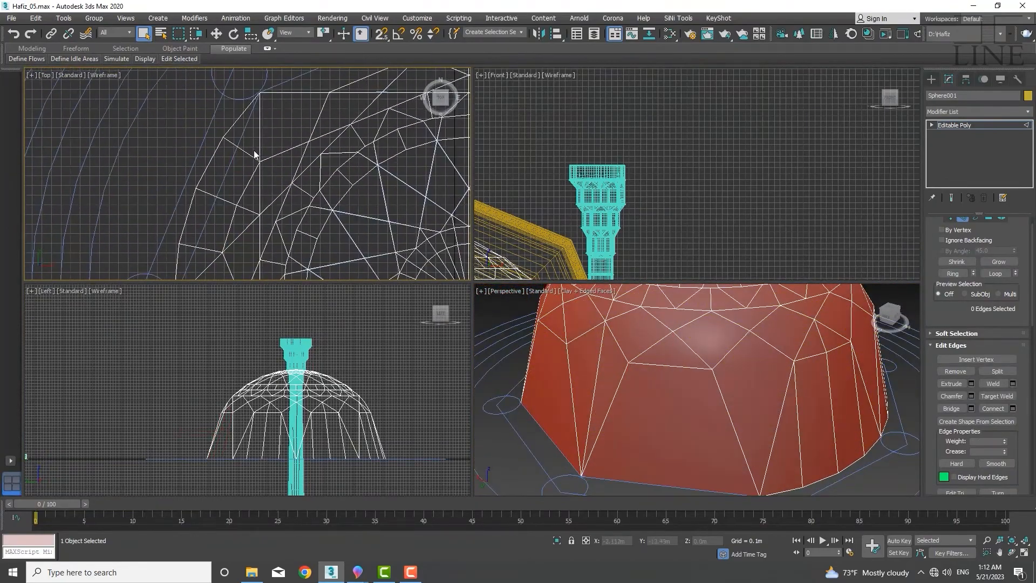
Select another leftover edge segment and remove it with its vertices
middle_click_drag(206, 247, 243, 54)
scroll(258, 164, "up", 3)
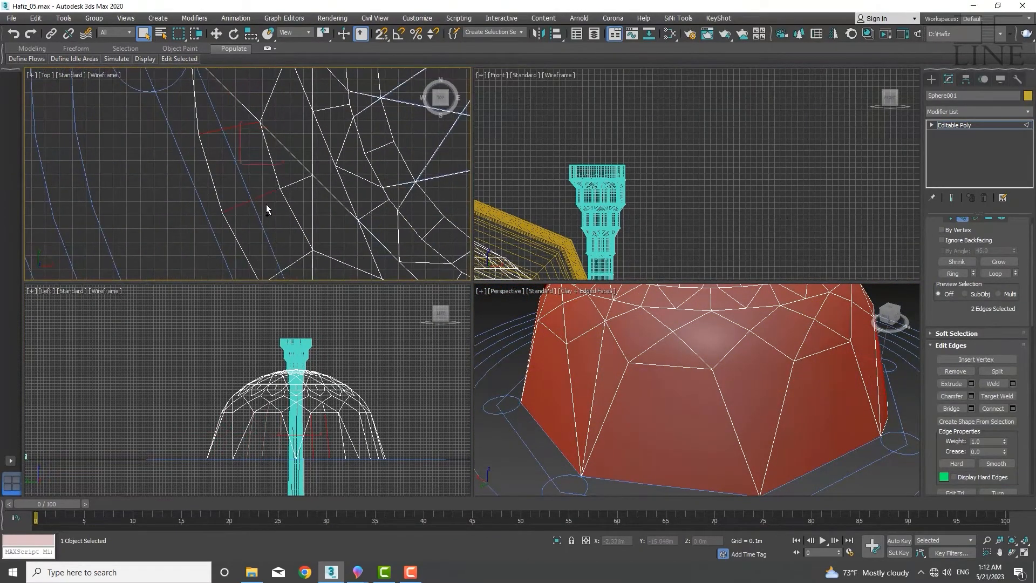
middle_click_drag(267, 204, 231, 146)
left_click(231, 192, "ctrl")
mouse_move(231, 193)
middle_mouse_down()
mouse_move(226, 216)
mouse_move(248, 182)
middle_mouse_up()
key("ctrl+BackSpace")
scroll(225, 188, "down", 5)
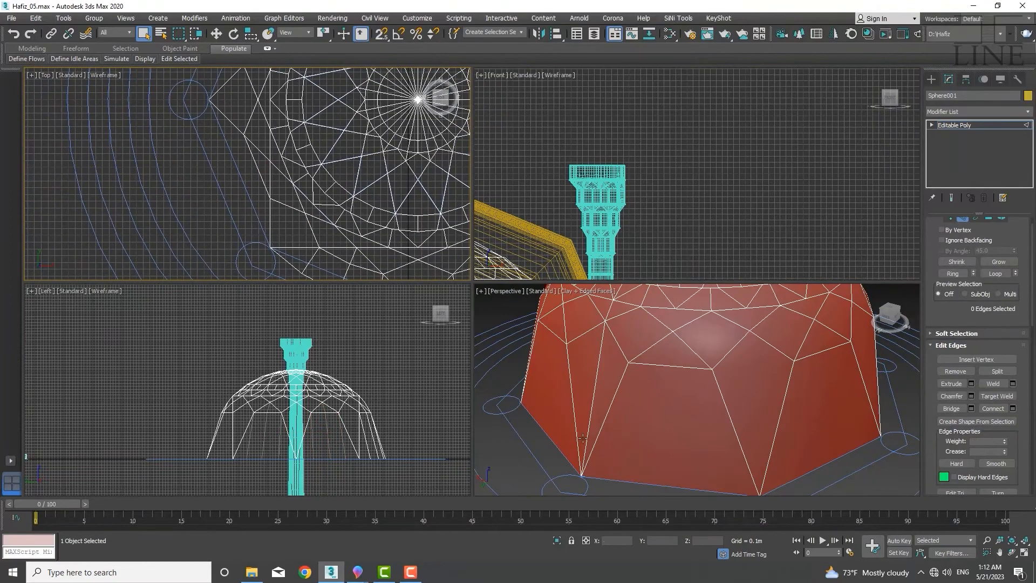
Select a leftover ring edge segment in the top view and remove it together with its vertices
middle_click_drag(700, 455, 581, 459)
middle_click_drag(347, 266, 277, 176)
scroll(276, 177, "up", 5)
left_click(276, 184)
key("ctrl+BackSpace")
Select two more groups of leftover ring edges near the dome's base and remove each along with its vertices
middle_click_drag(427, 207, 162, 207)
left_click(231, 217)
left_click(380, 172, "ctrl")
key("ctrl+BackSpace")
scroll(297, 149, "down", 8)
left_click(260, 246)
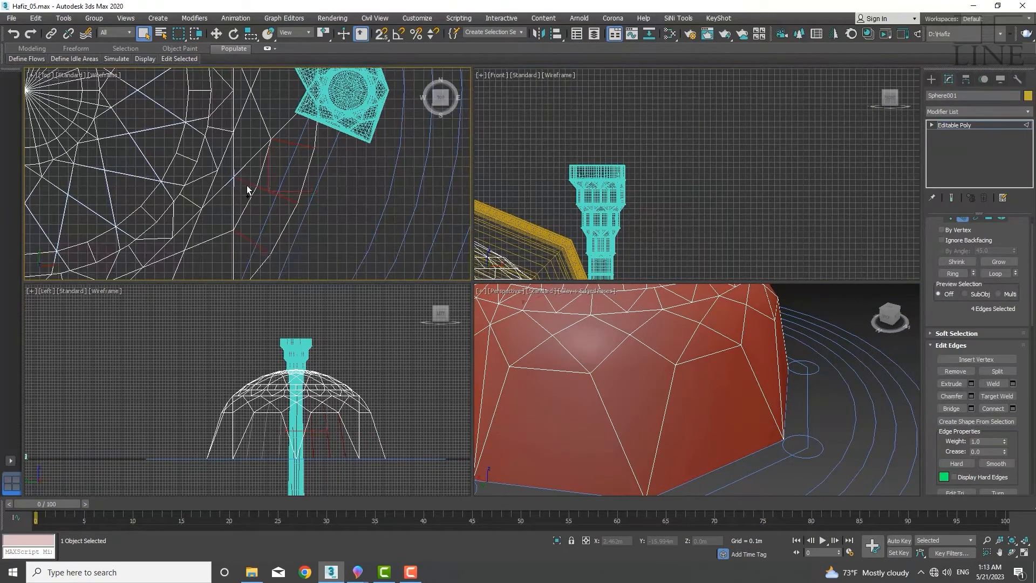
key("ctrl+BackSpace")
Select the next set of leftover ring edges on another side of the dome in the top view
scroll(246, 189, "down", 5)
middle_click_drag(263, 97, 354, 123)
scroll(626, 455, "down", 6)
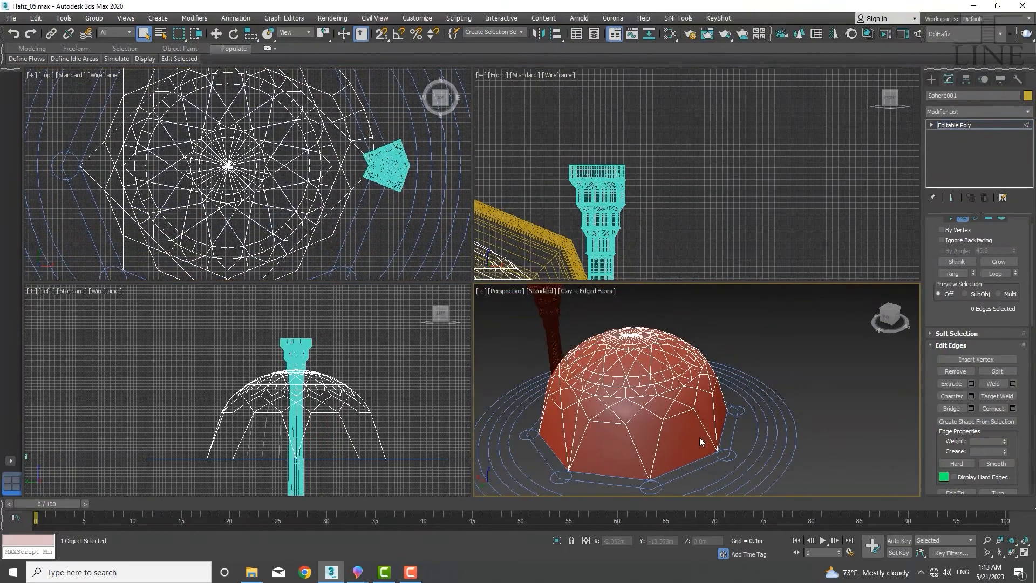
middle_click_drag(700, 437, 660, 465, "alt")
scroll(252, 188, "down", 3)
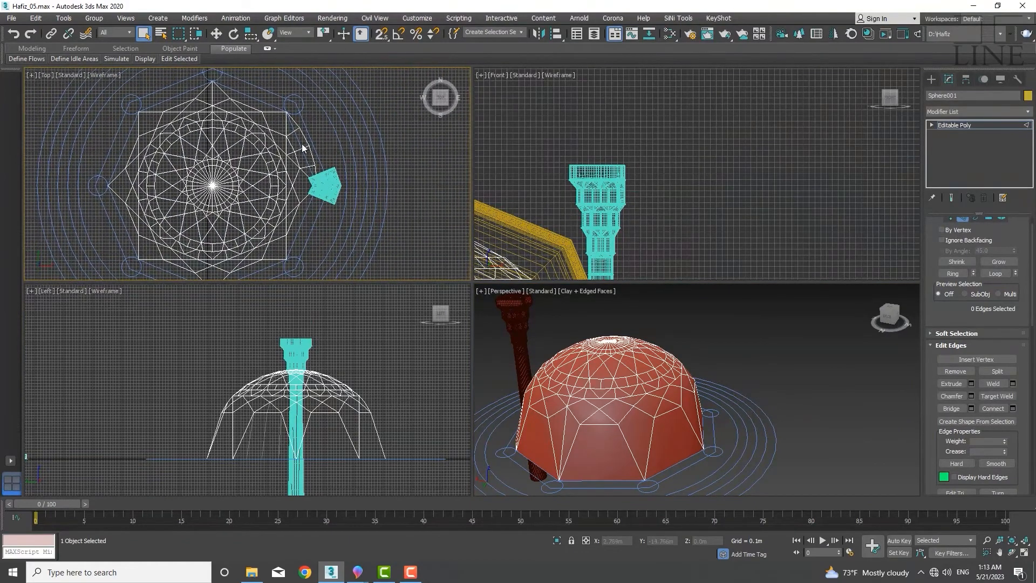
scroll(300, 143, "up", 5)
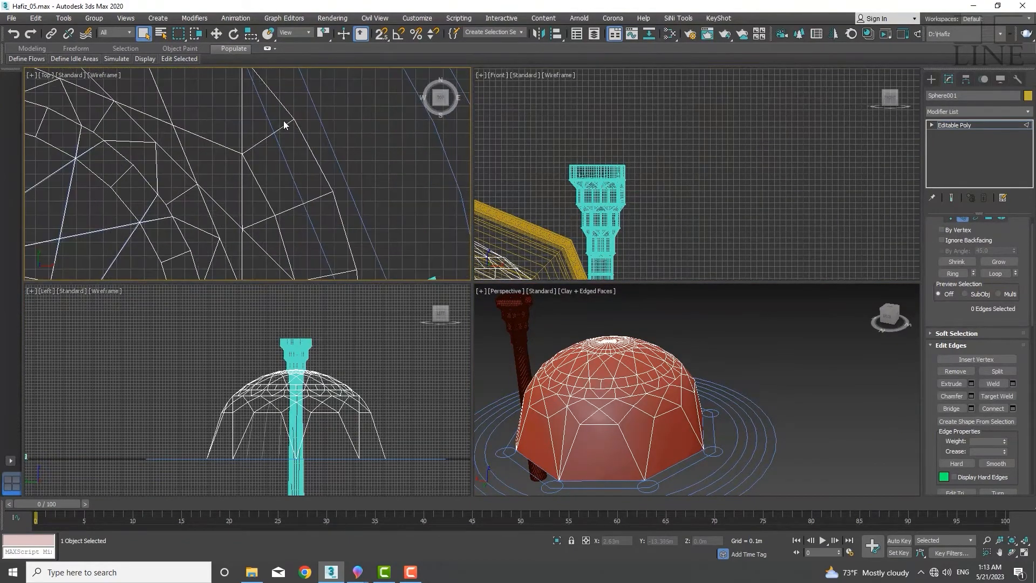
left_click(282, 130)
scroll(297, 171, "up", 2)
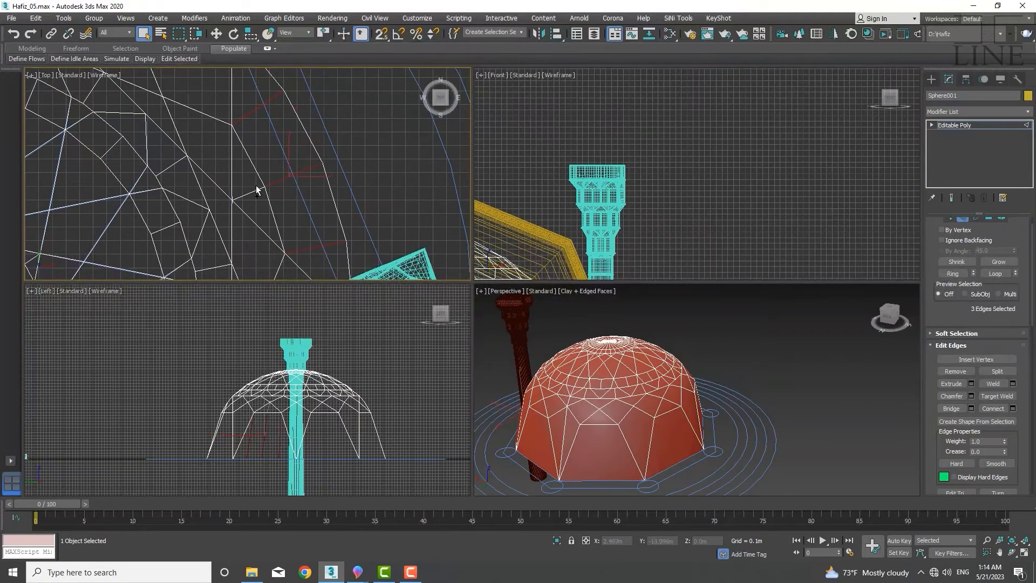
left_click_drag(251, 200, 255, 200, "ctrl")
middle_click_drag(255, 199, 251, 190)
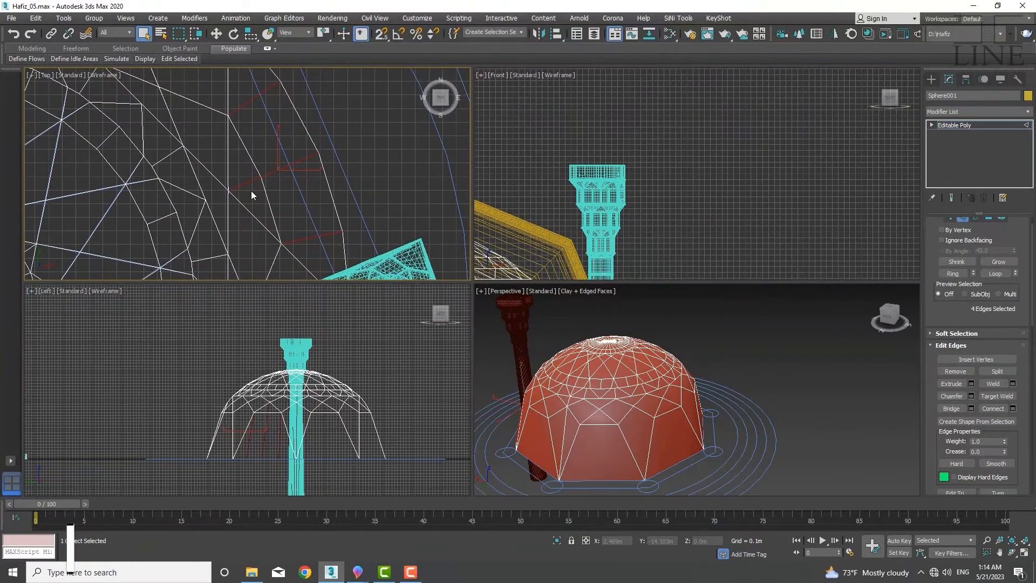
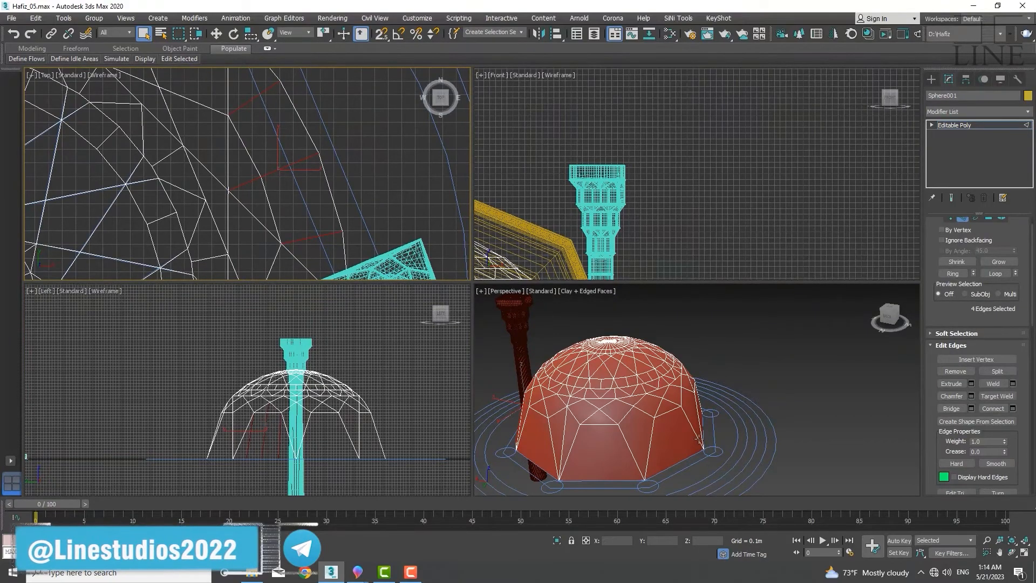
Remove the selected leftover ring edges from the dome's side, undoing an accidental face deletion first
middle_click_drag(698, 438, 551, 415, "alt")
scroll(552, 416, "up", 3)
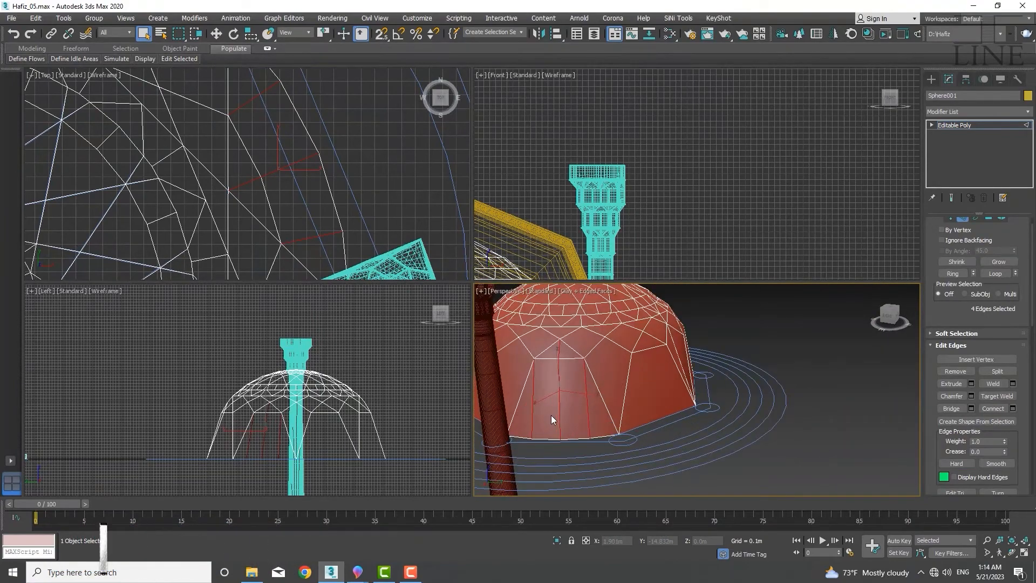
key("Delete")
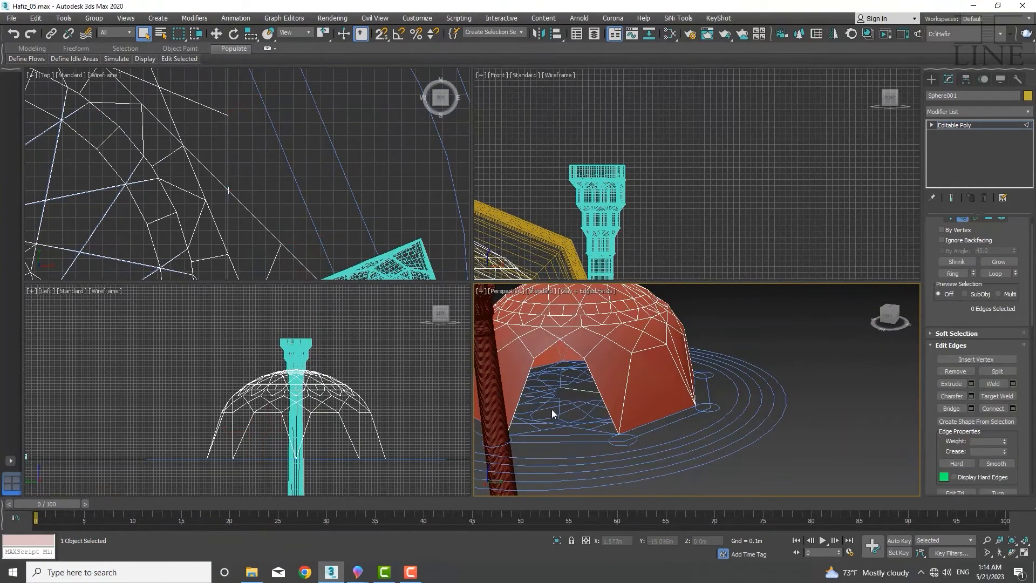
key("ctrl+z")
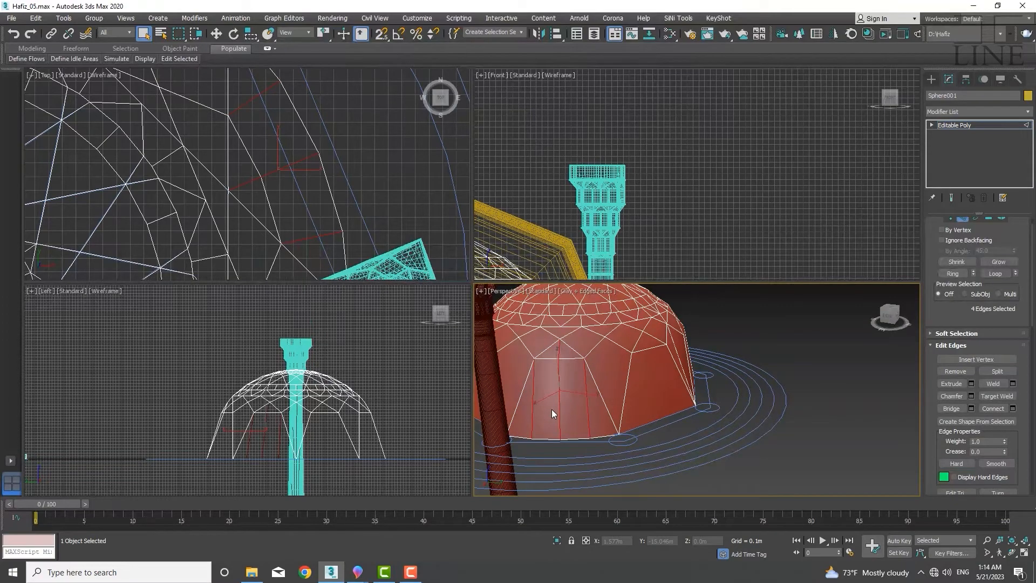
key("BackSpace")
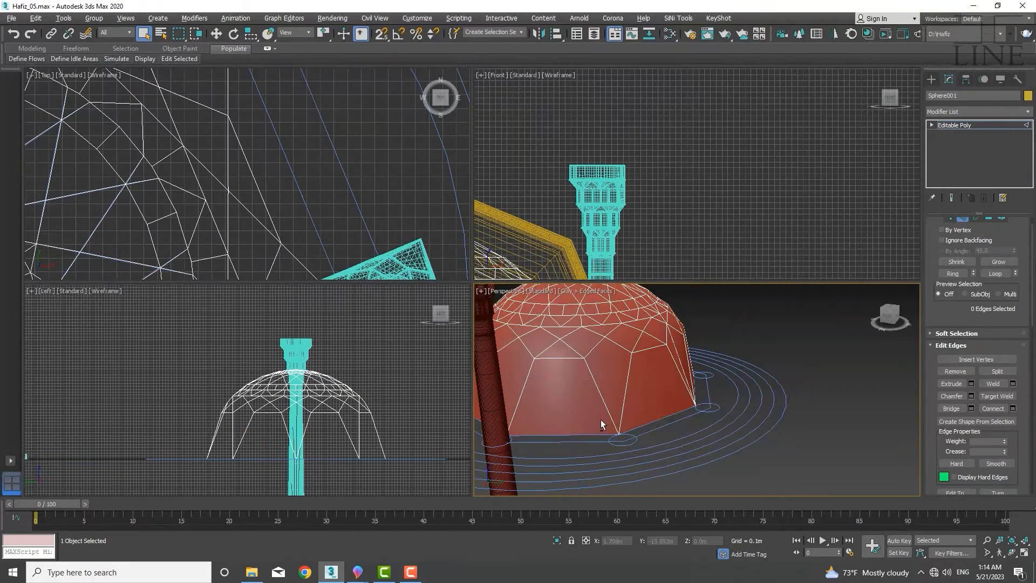
Inspect the dome's vertex layout from the perspective, top and left views
mouse_move(601, 419)
middle_mouse_down("alt")
mouse_move(578, 417)
mouse_move(605, 403)
mouse_move(550, 397)
mouse_move(518, 423)
mouse_move(544, 445)
mouse_move(652, 447)
mouse_move(717, 416)
mouse_move(815, 412)
mouse_move(597, 416)
middle_mouse_up("alt")
key("1")
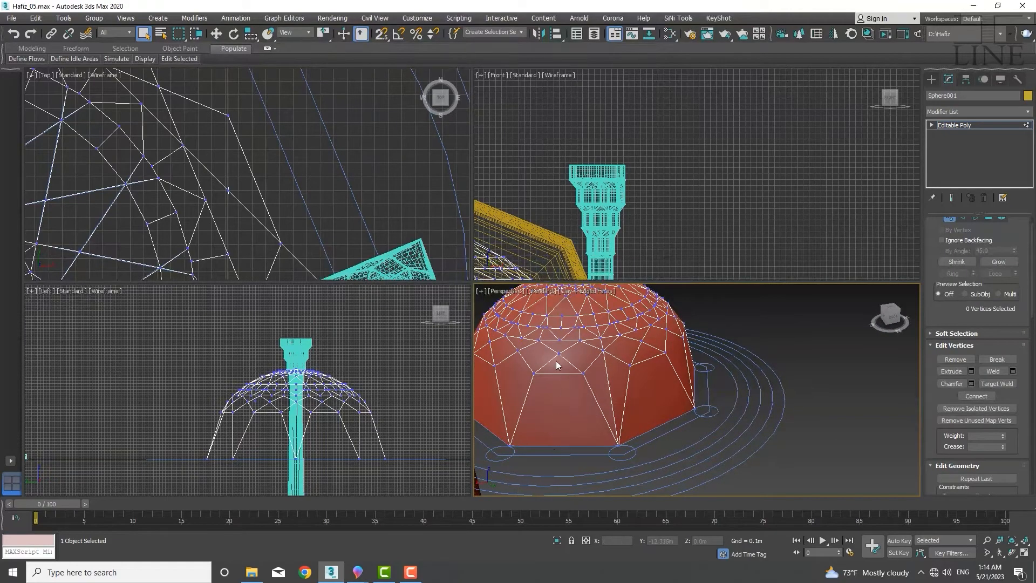
middle_click_drag(543, 419, 597, 368, "alt")
middle_click_drag(539, 400, 570, 400)
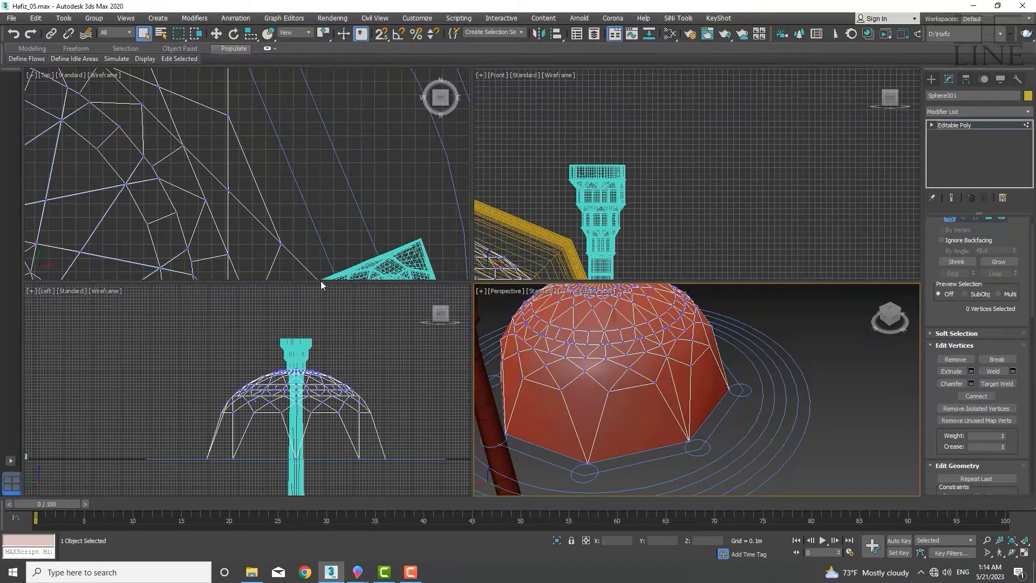
scroll(229, 153, "down", 6)
middle_click_drag(178, 190, 244, 157)
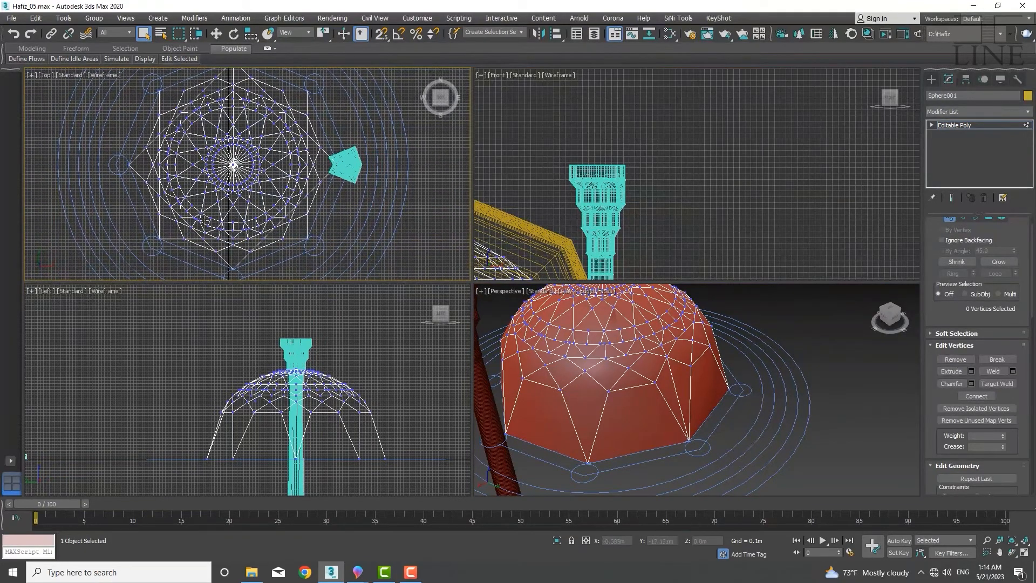
scroll(316, 409, "down", 4)
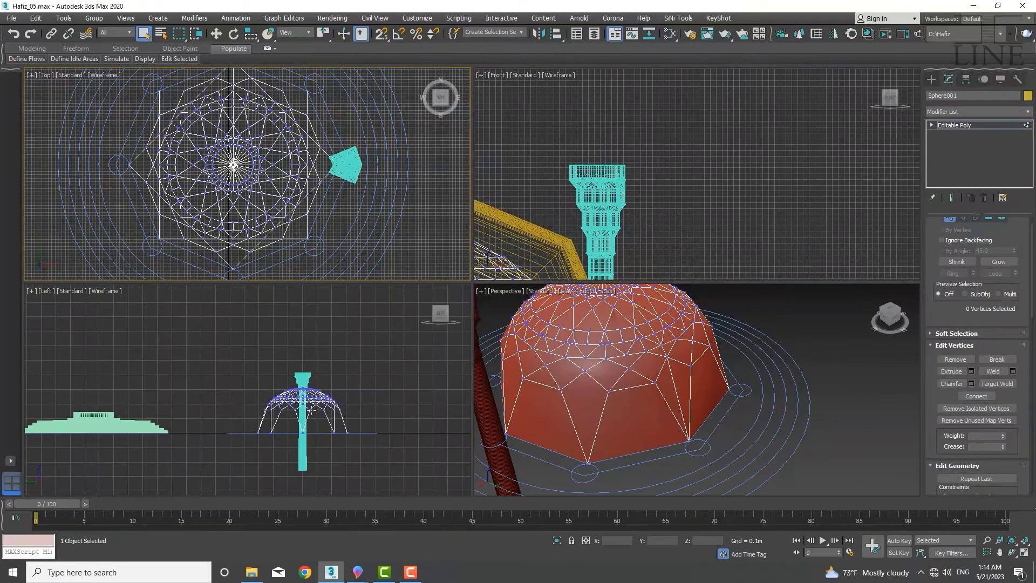
middle_click_drag(303, 405, 300, 416)
scroll(278, 151, "down", 4)
middle_click_drag(278, 151, 280, 218)
Rotate the whole dome object with angle snap on so it matches the lathed dome's orientation
key("1")
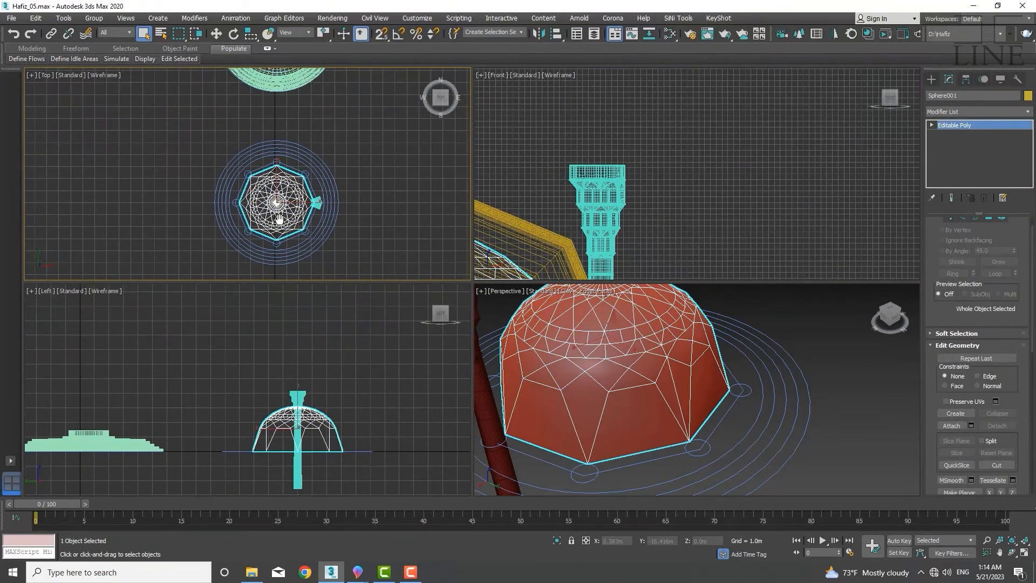
key("e")
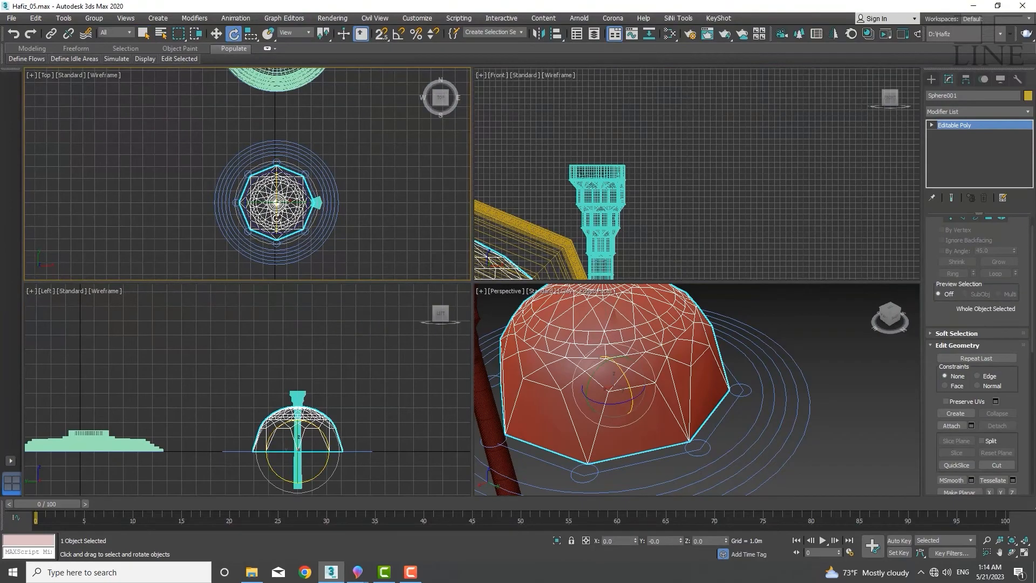
left_click_drag(277, 217, 276, 132)
key("ctrl+z")
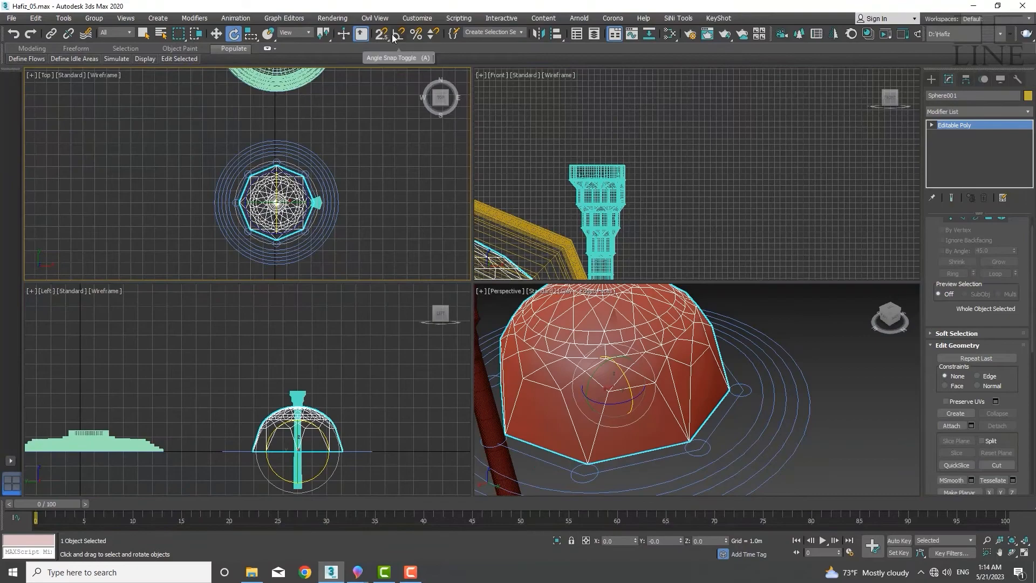
left_click(399, 34)
left_click_drag(276, 221, 278, 172)
middle_click_drag(274, 198, 281, 258)
Move the dome up into the lathed dome's outline in the top view
key("w")
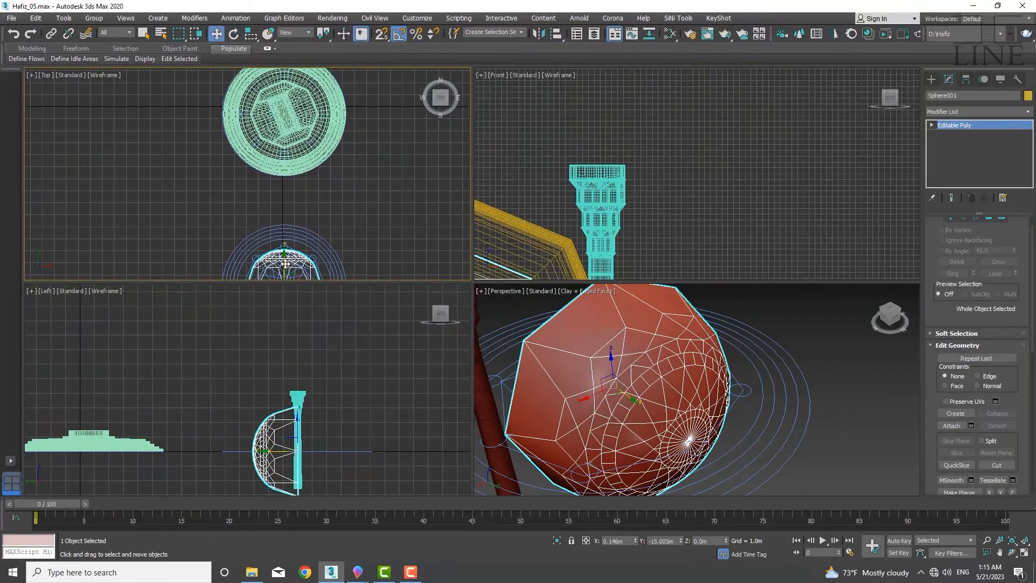
left_click_drag(283, 262, 285, 92)
middle_click_drag(290, 111, 289, 221)
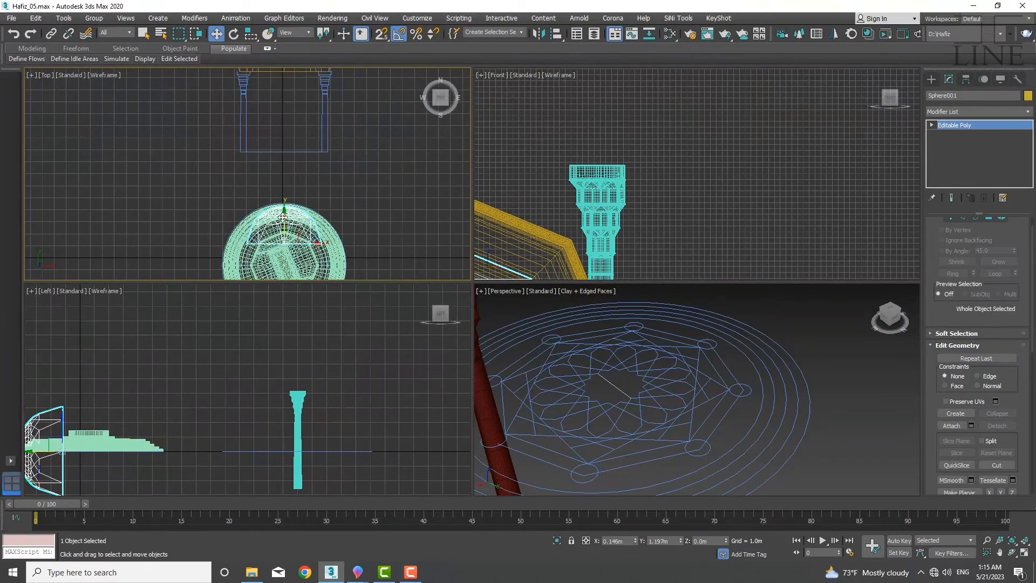
left_click_drag(289, 221, 286, 108)
middle_click_drag(287, 108, 289, 219)
scroll(287, 211, "up", 5)
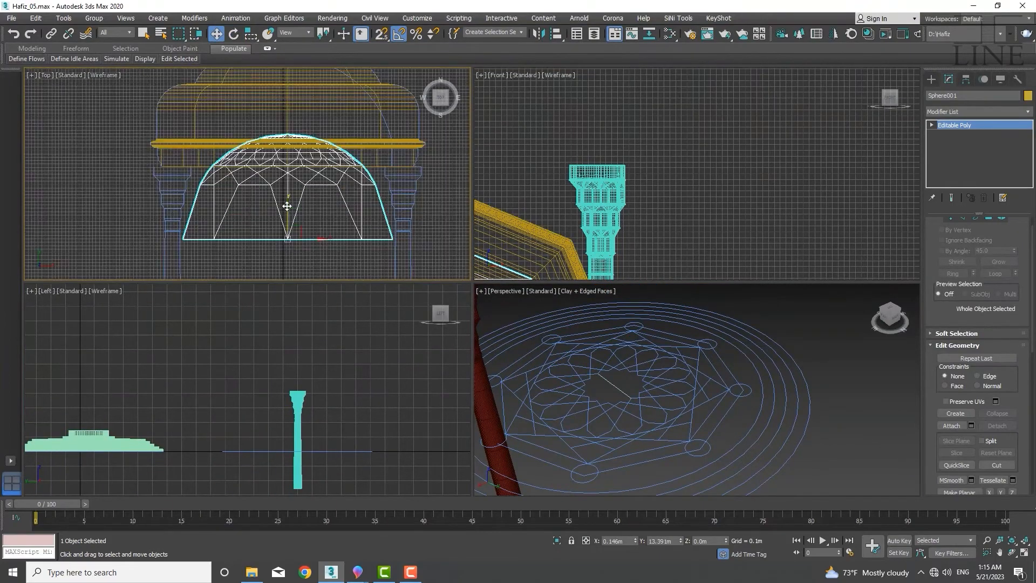
left_click_drag(288, 201, 287, 131)
middle_click_drag(292, 133, 297, 173)
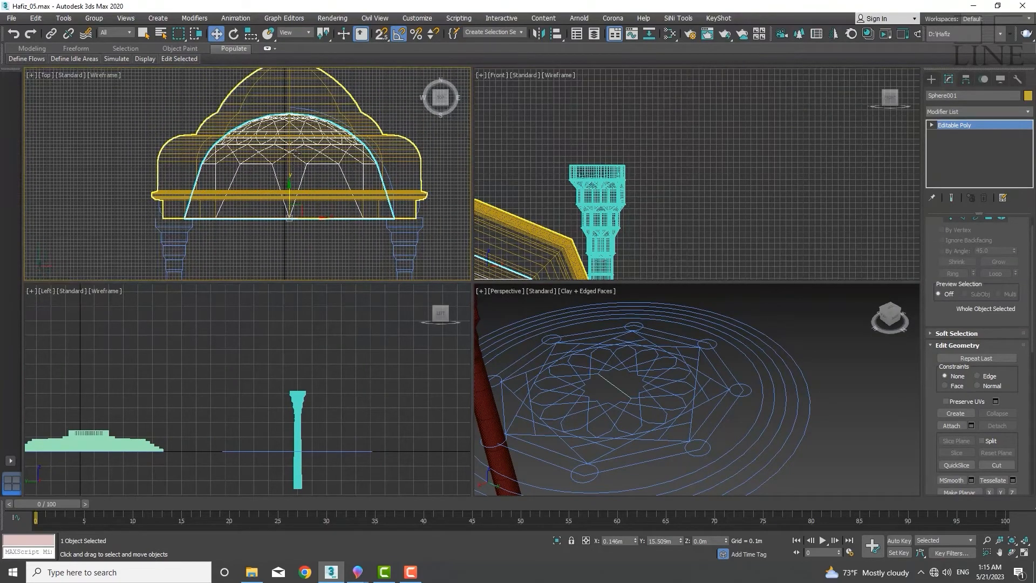
scroll(301, 178, "up", 2)
left_click_drag(286, 218, 286, 213)
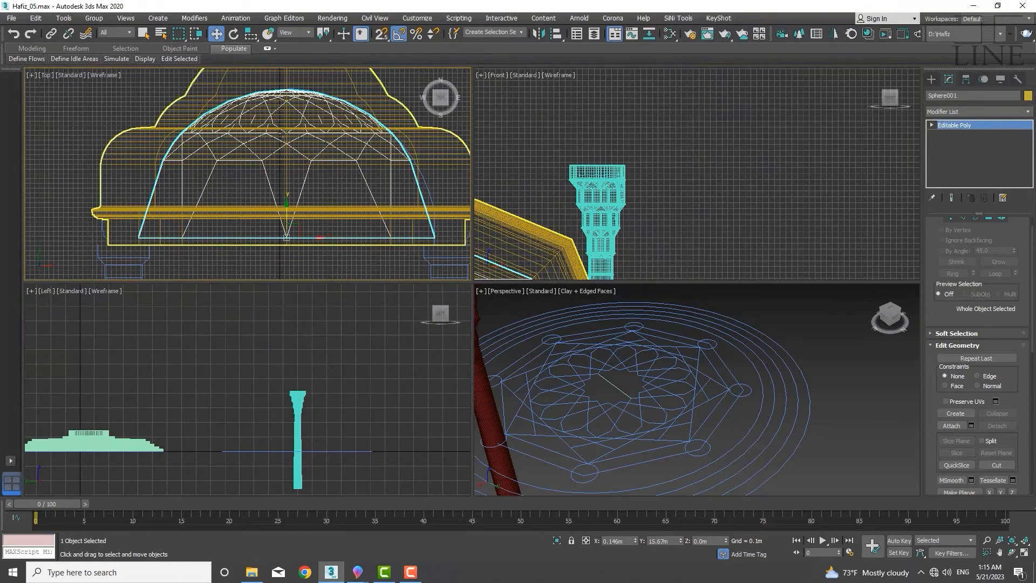
scroll(368, 90, "up", 5)
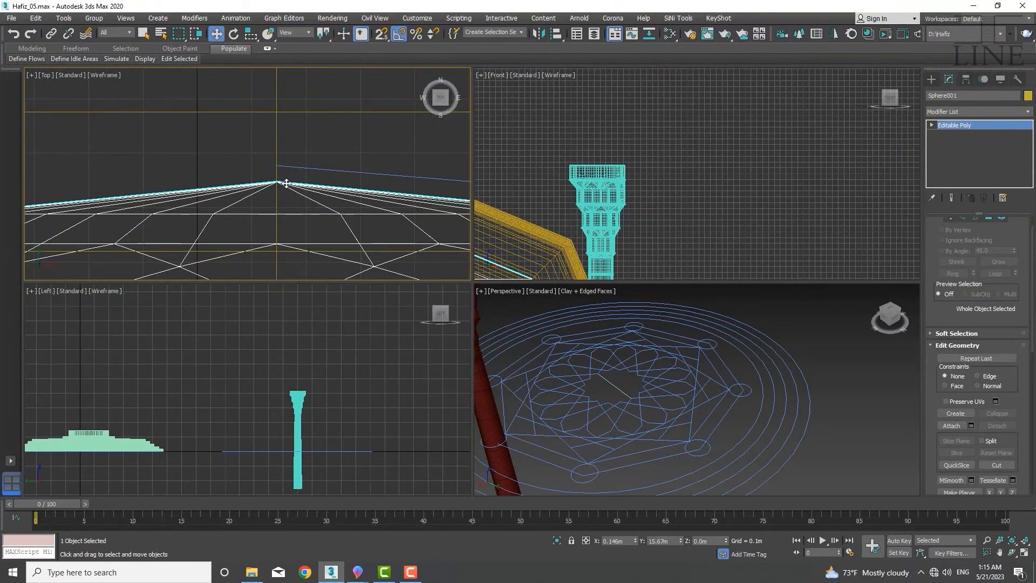
left_click(381, 36)
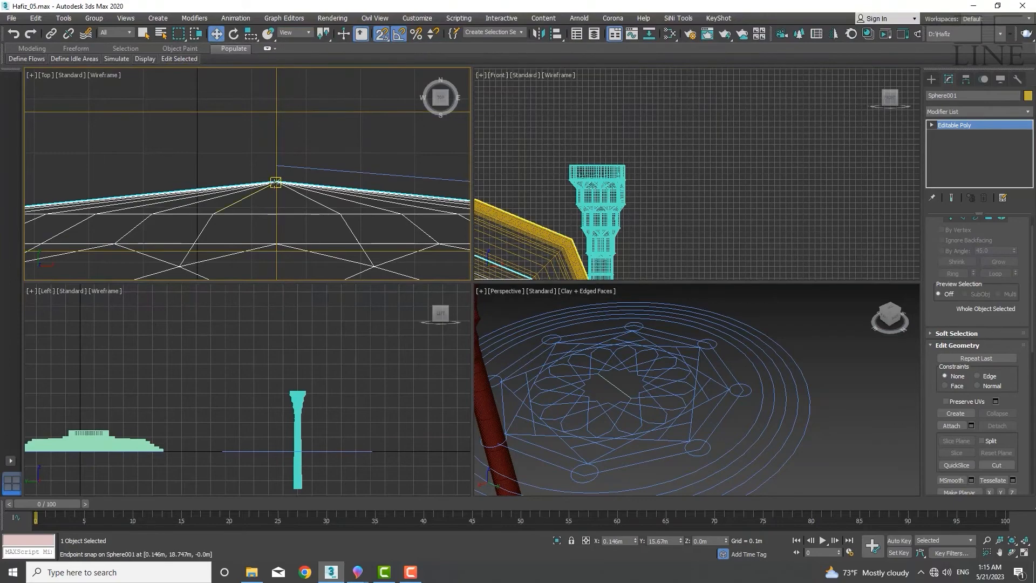
scroll(276, 183, "up", 2)
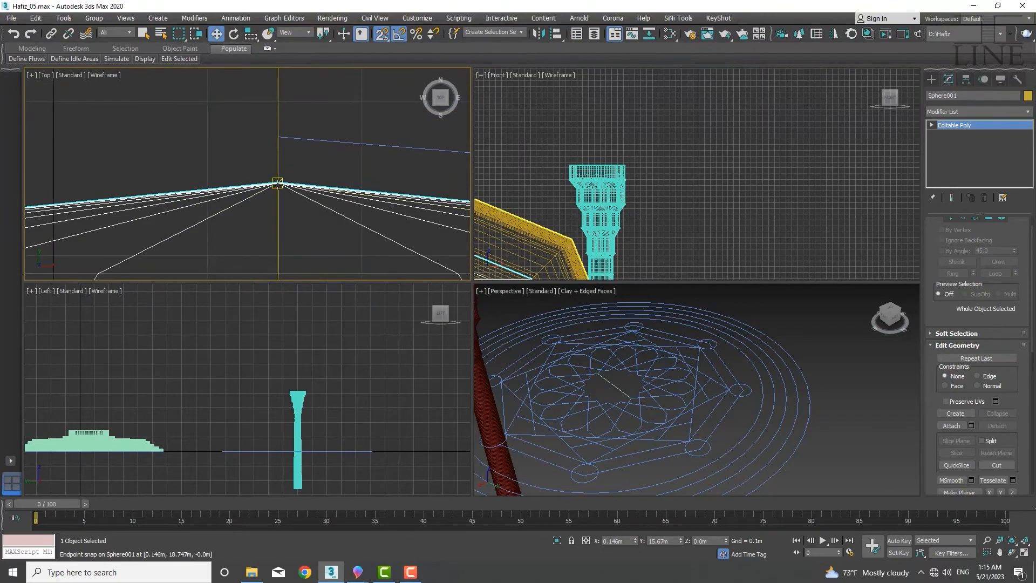
left_click(276, 183)
scroll(300, 205, "down", 4)
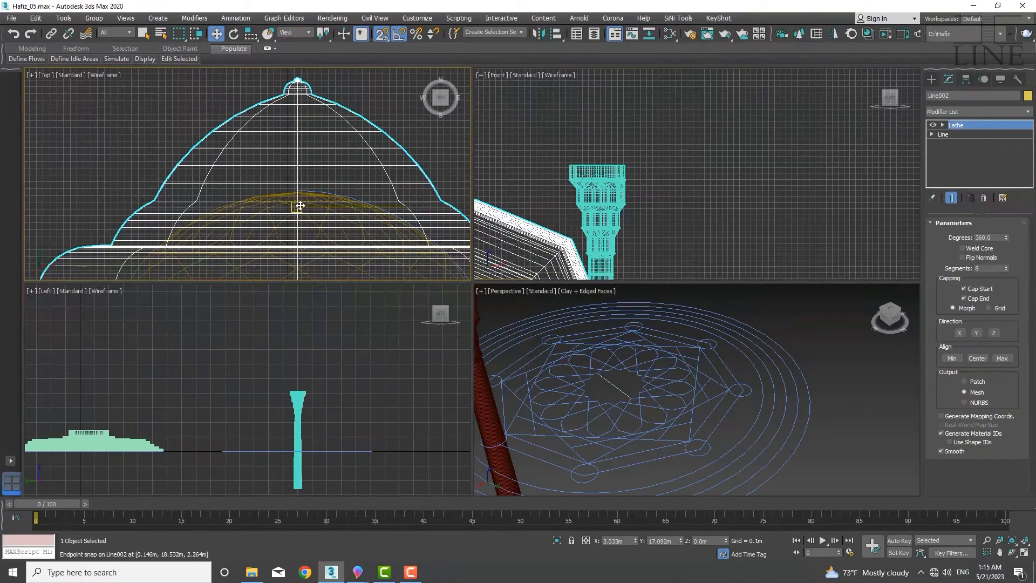
key("s")
scroll(345, 241, "up", 3)
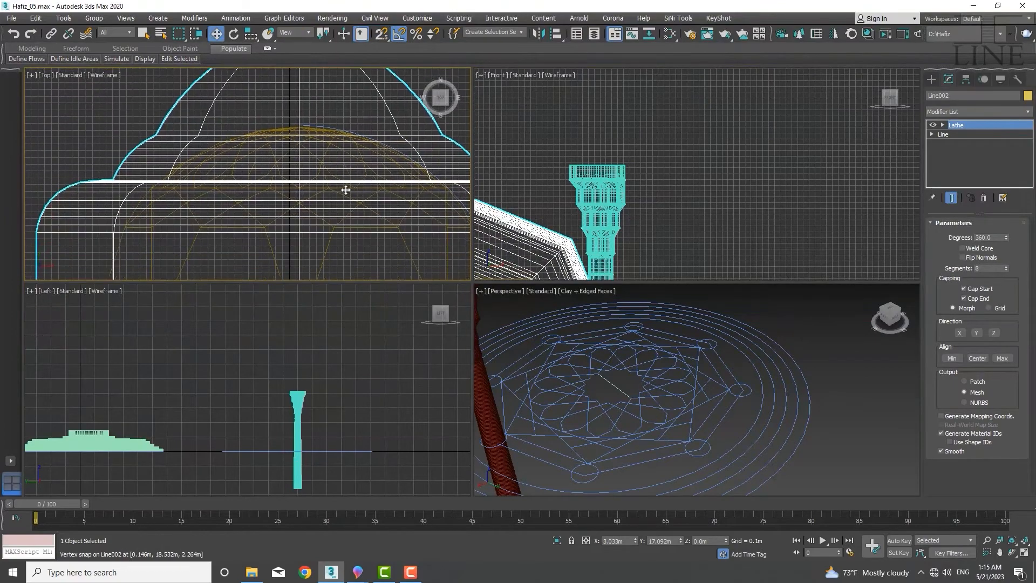
left_click(329, 246)
Turn on snaps and move the dome so its apex meets the lathed dome's apex
middle_click_drag(317, 172, 310, 143)
scroll(320, 139, "down", 5)
scroll(322, 179, "up", 5)
scroll(307, 162, "down", 2)
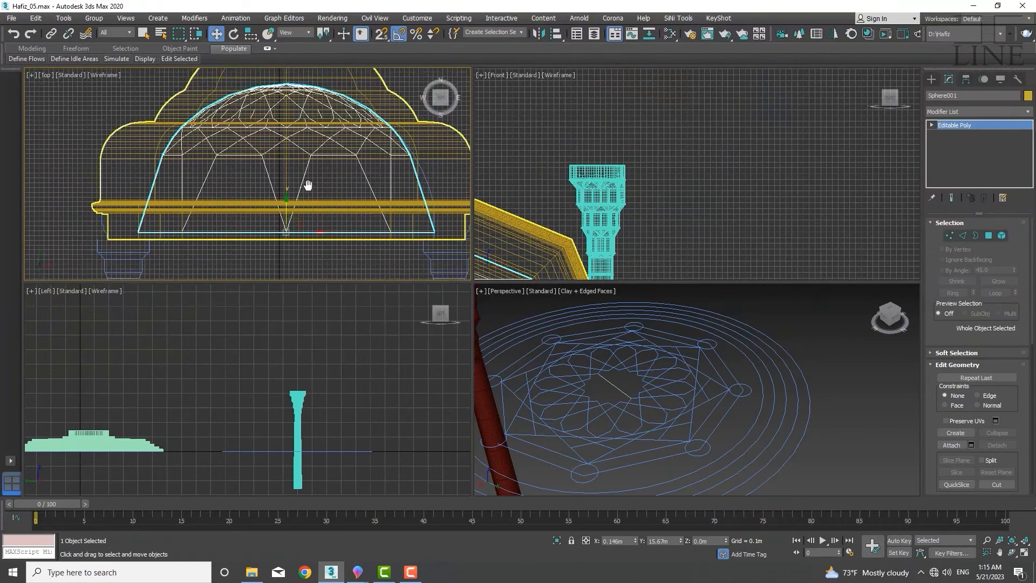
scroll(319, 187, "down", 1)
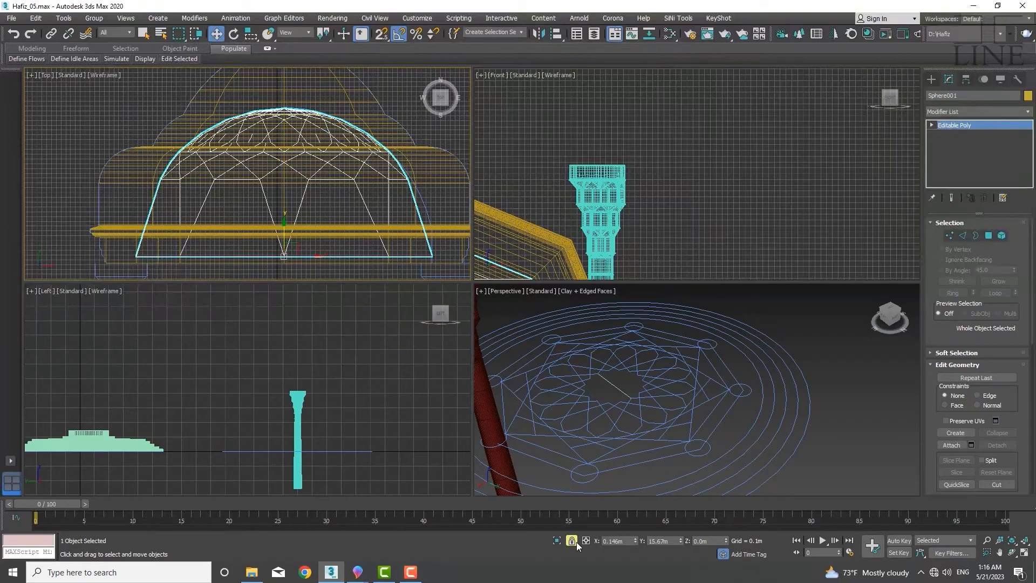
middle_click_drag(308, 162, 311, 192)
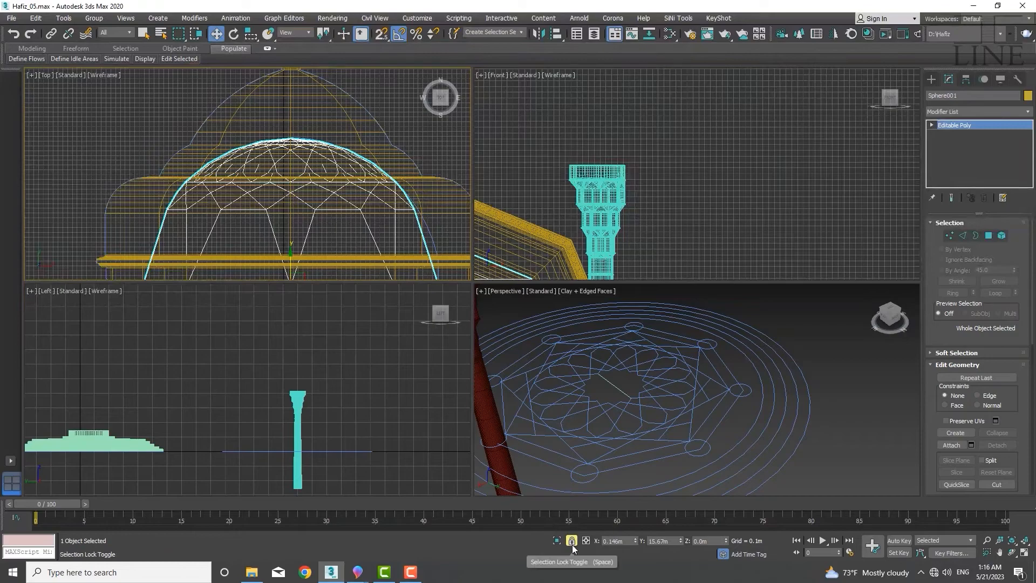
scroll(303, 154, "up", 3)
scroll(316, 141, "down", 5)
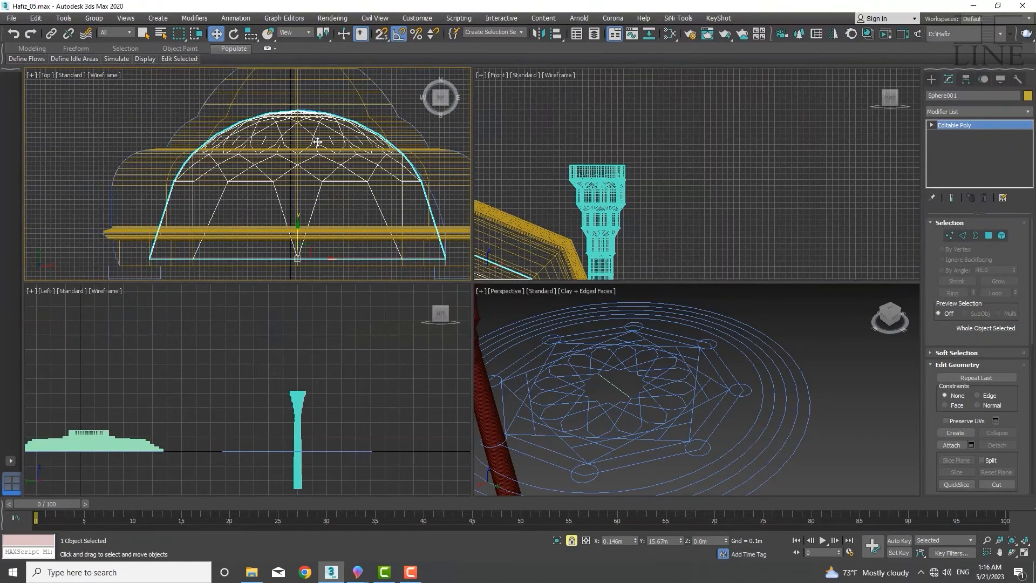
scroll(408, 207, "up", 2)
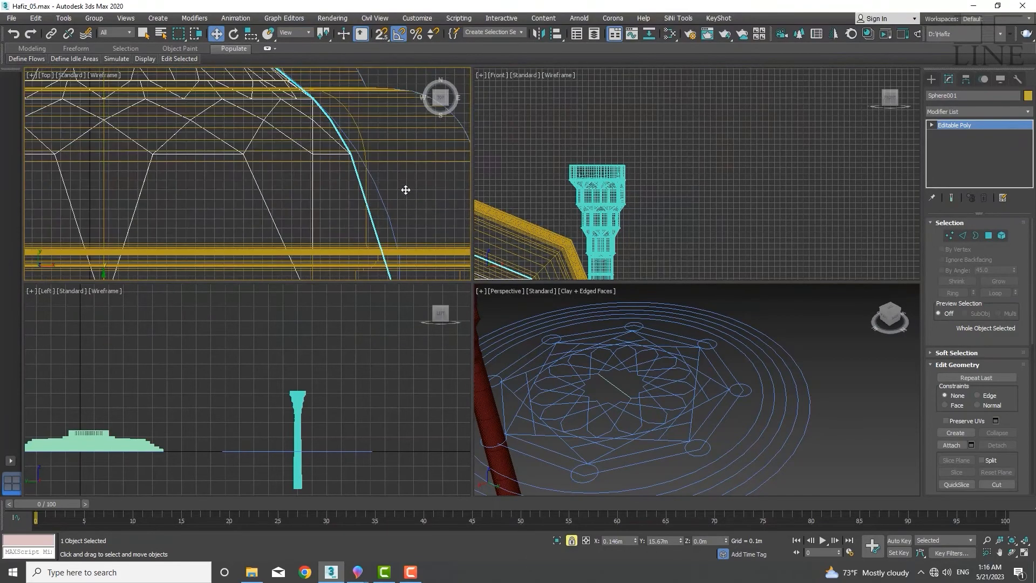
scroll(405, 216, "down", 3)
scroll(319, 172, "up", 4)
scroll(266, 164, "up", 3)
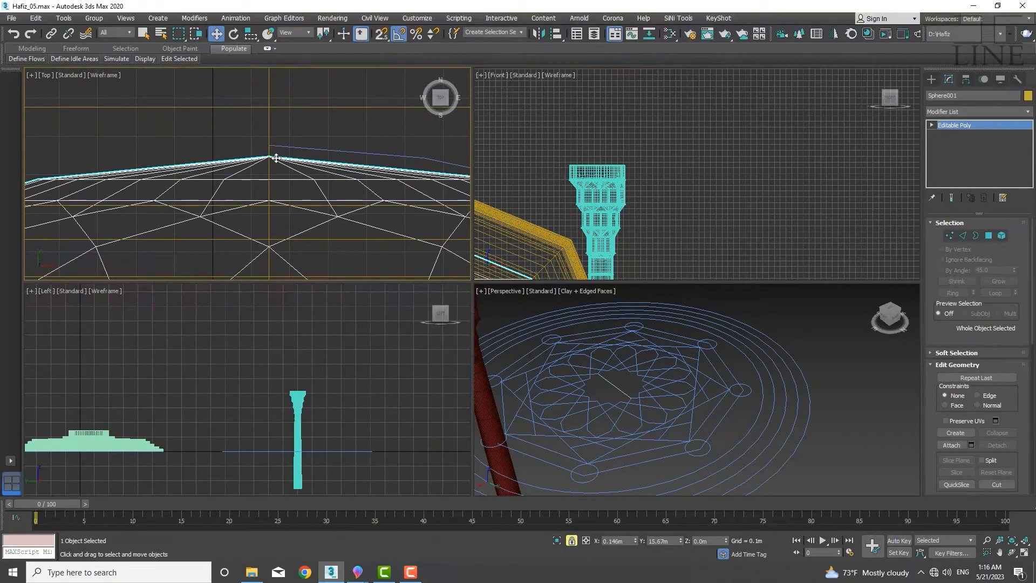
left_click_drag(276, 158, 280, 159)
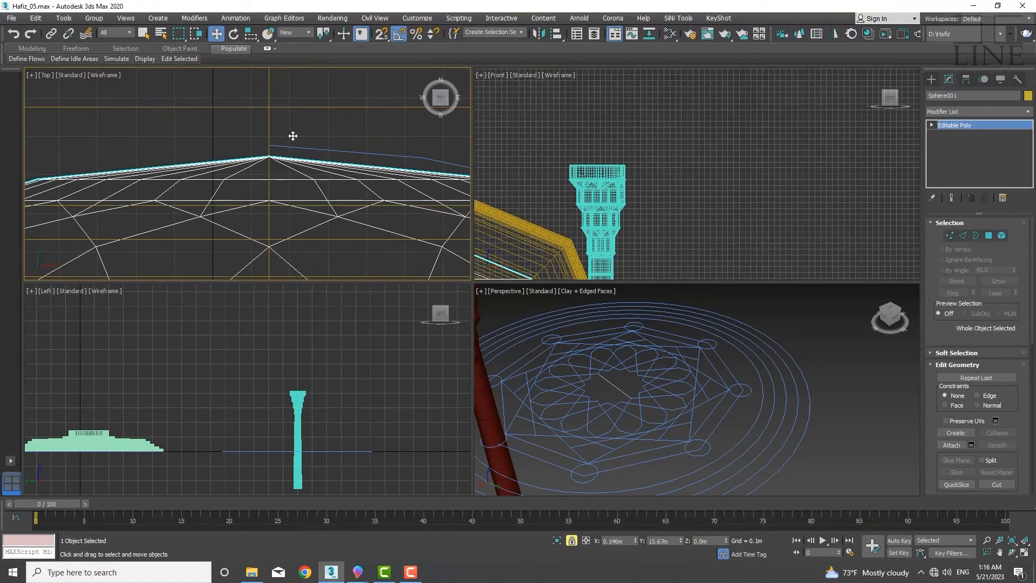
left_click(382, 35)
scroll(271, 153, "up", 3)
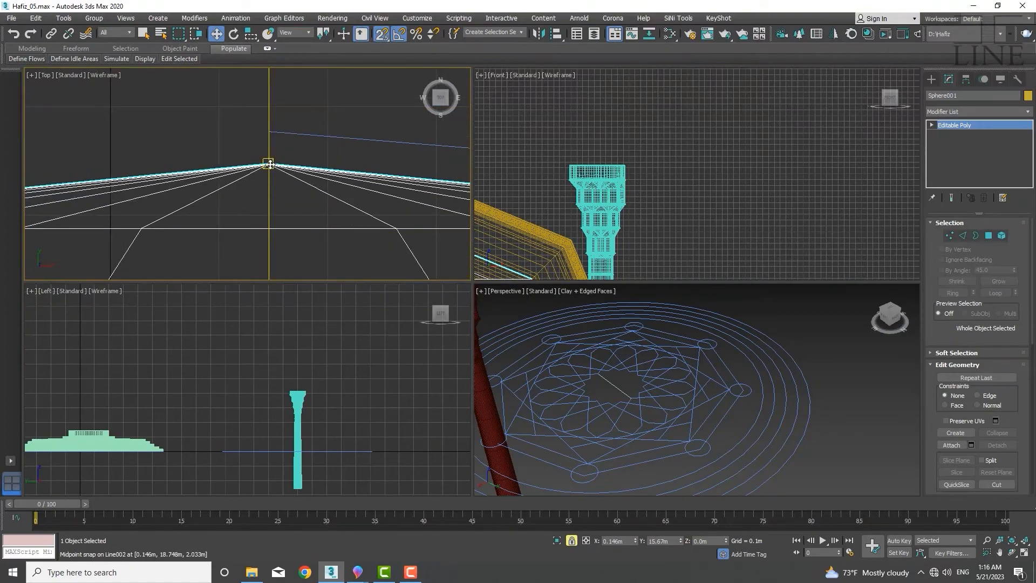
left_click_drag(268, 163, 272, 132)
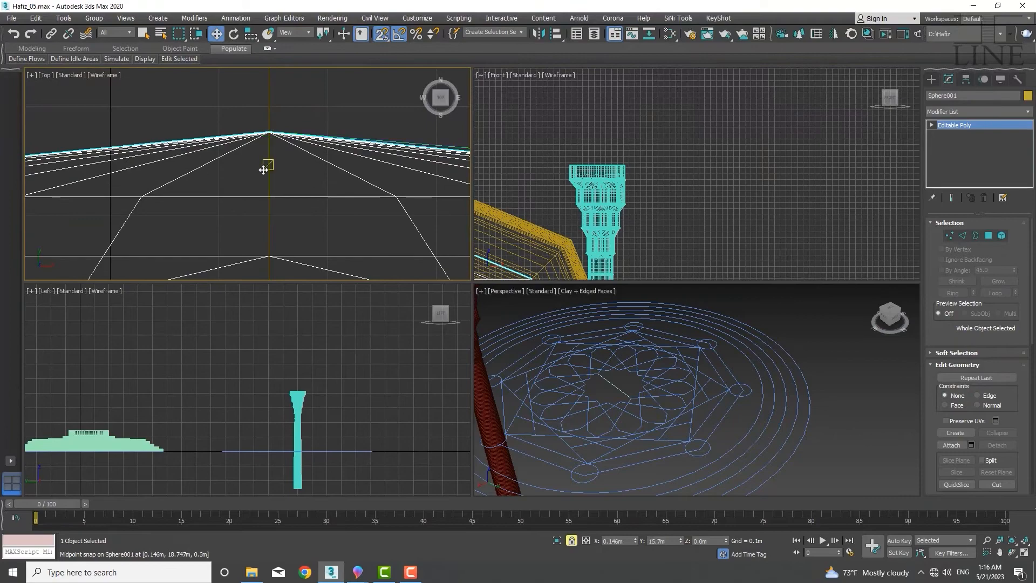
Select the dome's bottom ring of vertices and snap them down onto the lathed dome's base edge
scroll(267, 143, "down", 6)
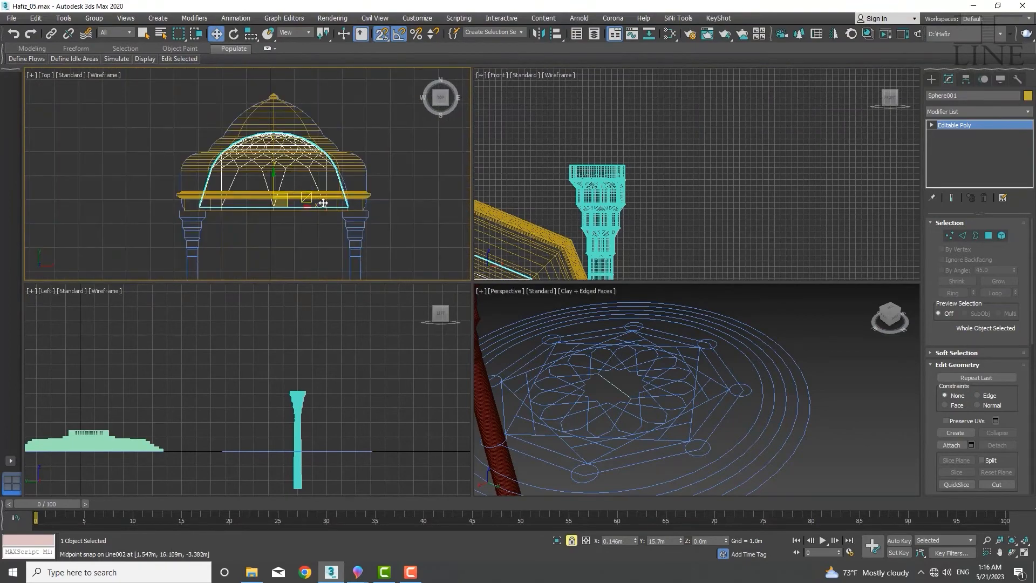
scroll(347, 208, "up", 4)
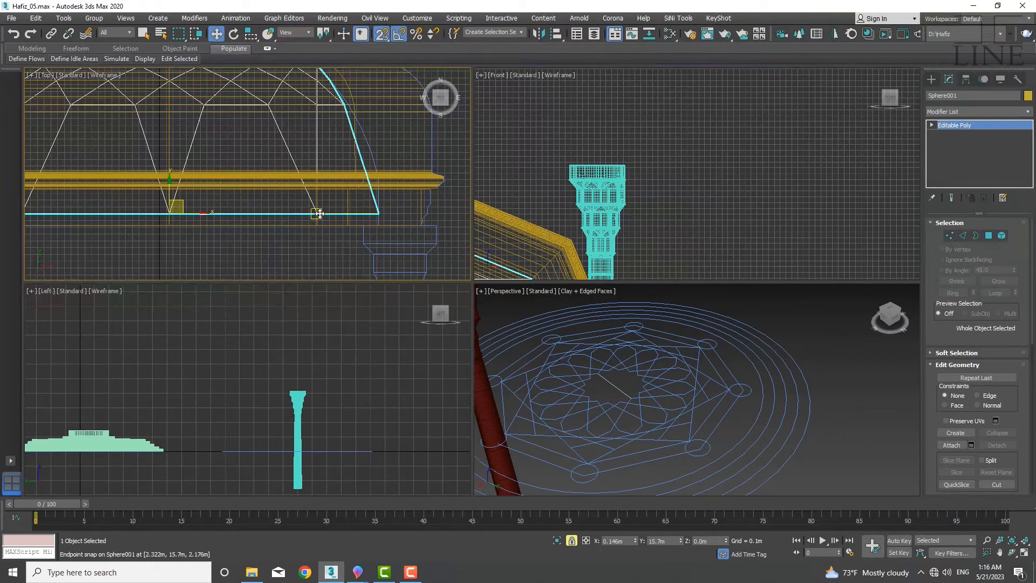
scroll(337, 210, "up", 2)
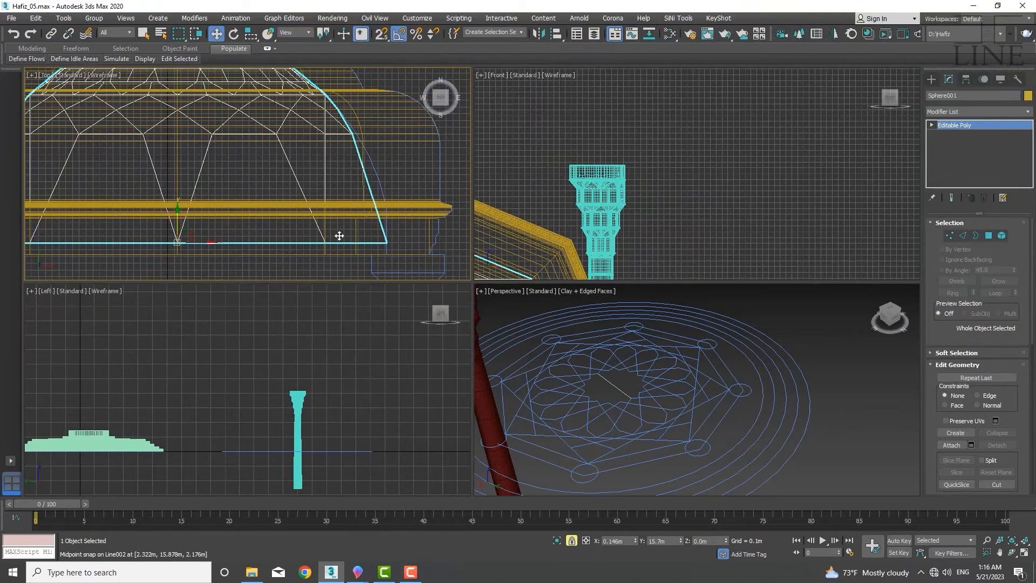
scroll(395, 226, "up", 4)
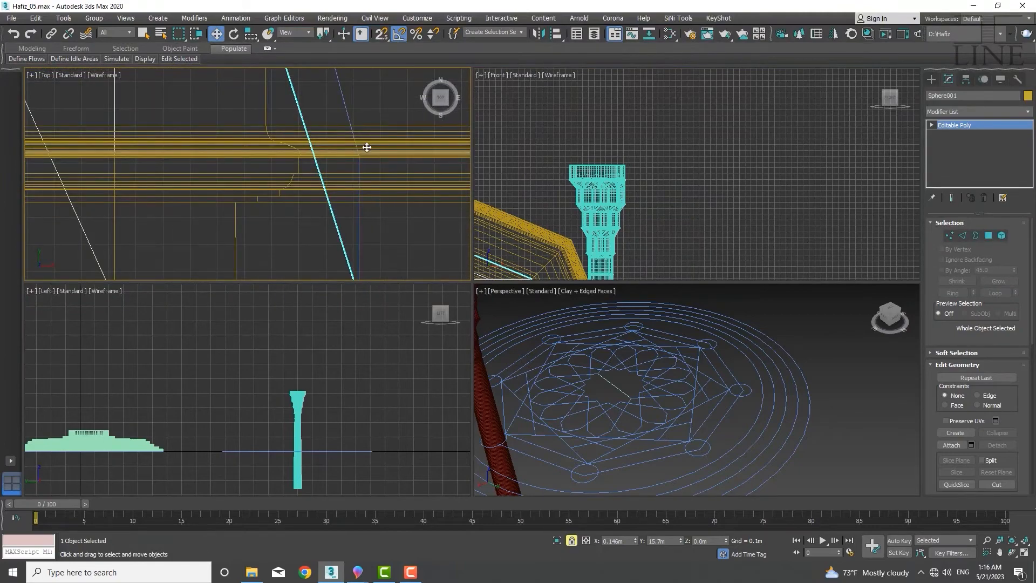
scroll(367, 148, "down", 3)
middle_click_drag(366, 152, 377, 184)
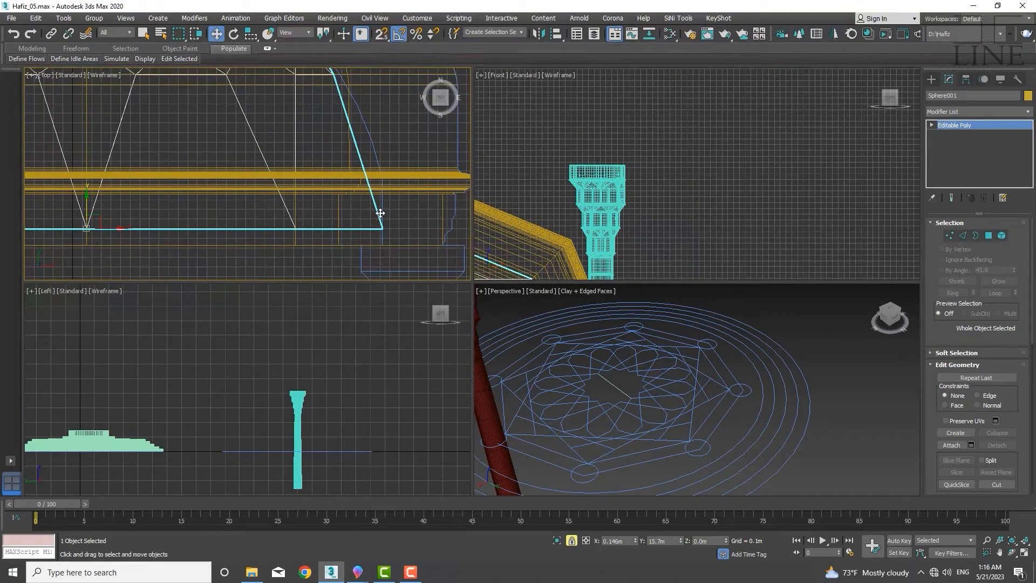
key("1")
scroll(398, 208, "down", 3)
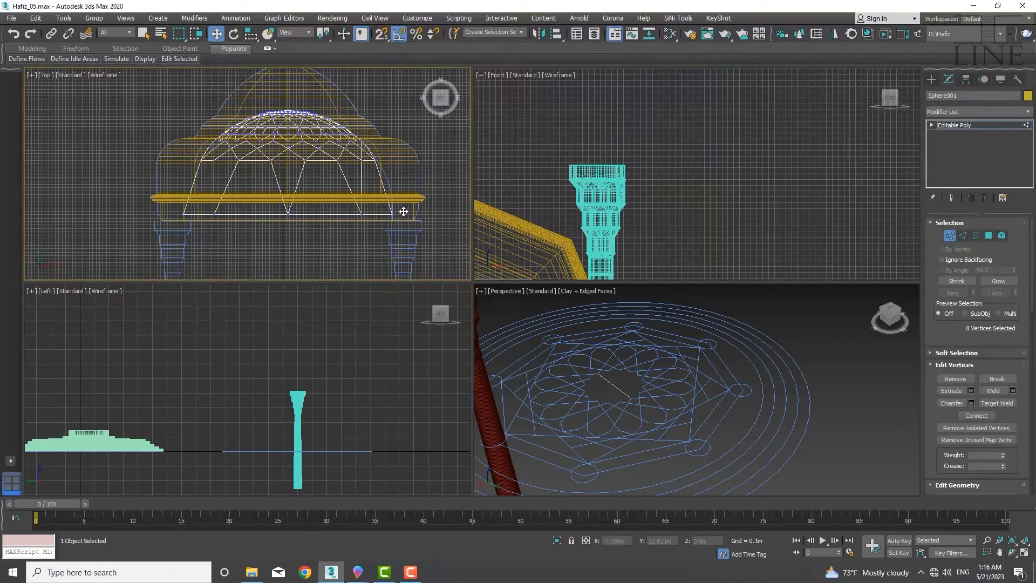
left_click_drag(401, 214, 162, 266)
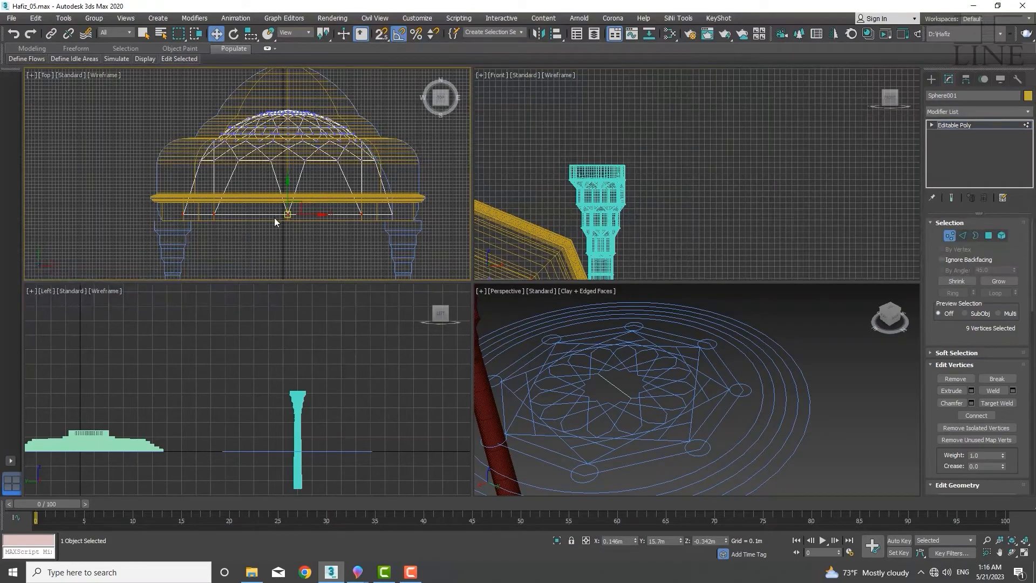
scroll(293, 215, "up", 4)
left_click_drag(301, 196, 303, 143)
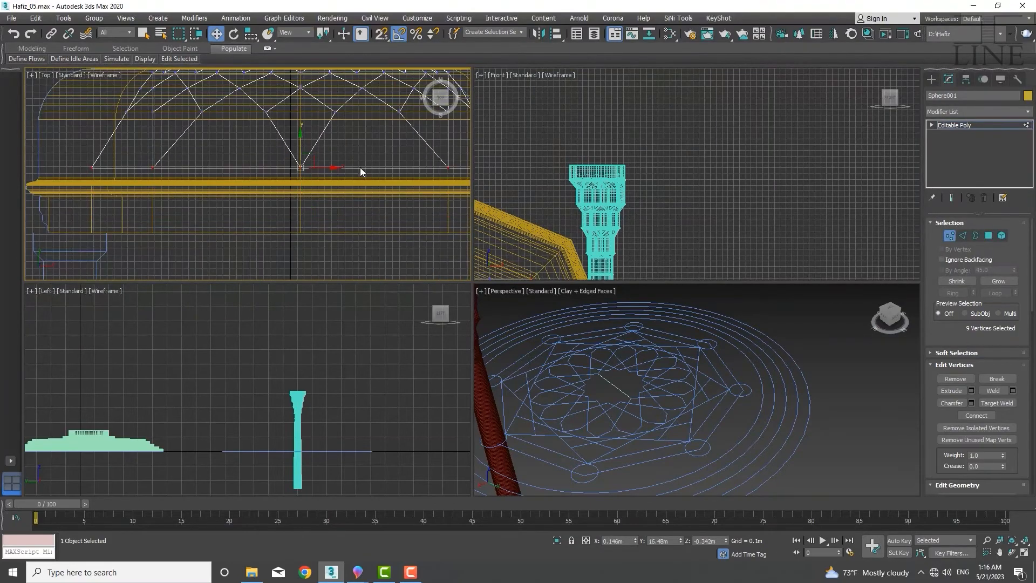
middle_click_drag(360, 168, 156, 187)
scroll(300, 194, "up", 5)
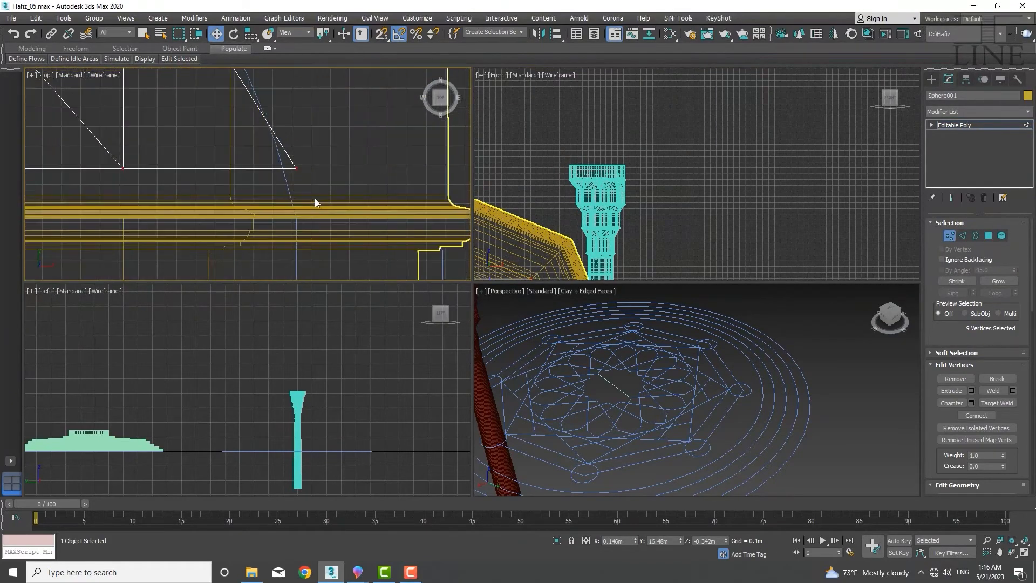
left_click_drag(281, 119, 285, 251)
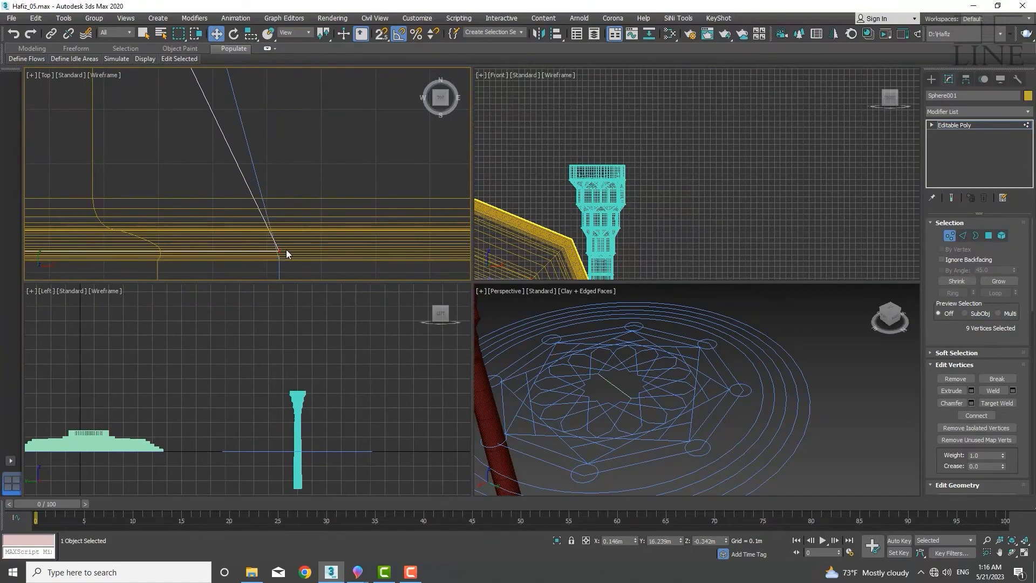
middle_click_drag(277, 287, 326, 210)
scroll(285, 259, "up", 7)
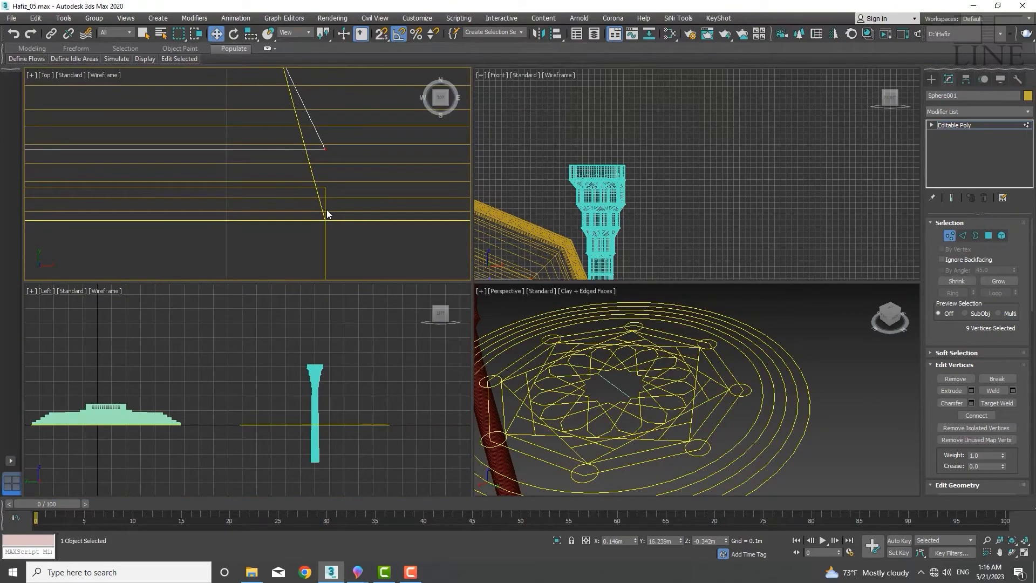
key("s")
left_click_drag(324, 148, 324, 186)
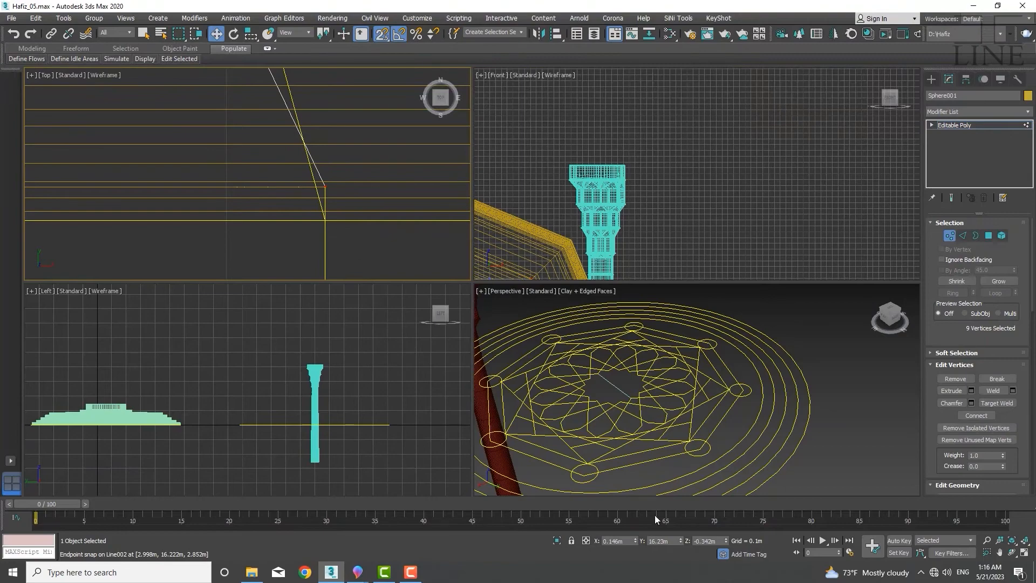
Orbit around the perspective view to examine how the dome sits inside the lathed dome
left_click(641, 411)
scroll(648, 443, "down", 6)
middle_click_drag(651, 453, 582, 364)
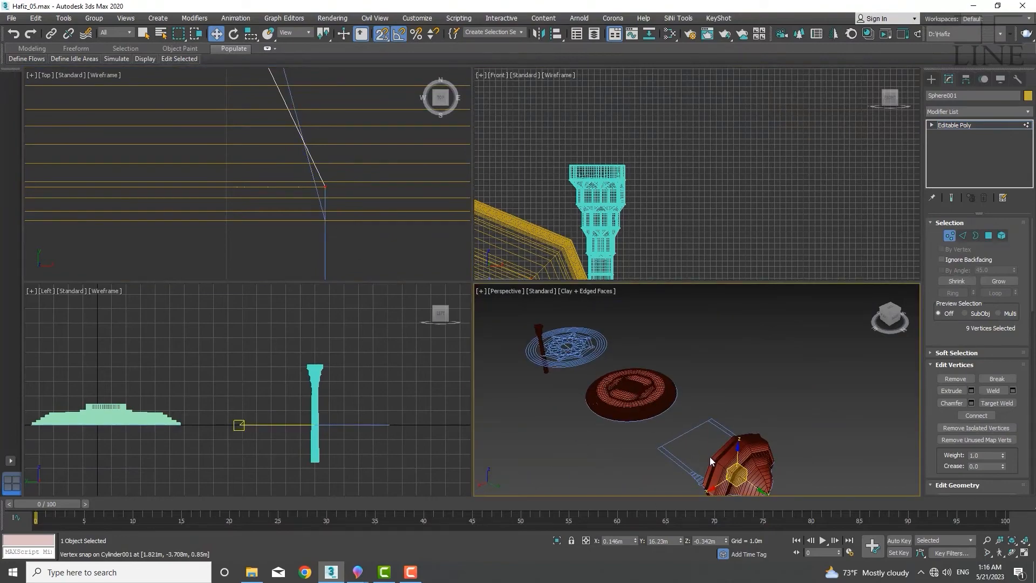
middle_click_drag(741, 494, 859, 450, "alt")
scroll(719, 461, "up", 6)
middle_click_drag(719, 462, 718, 454)
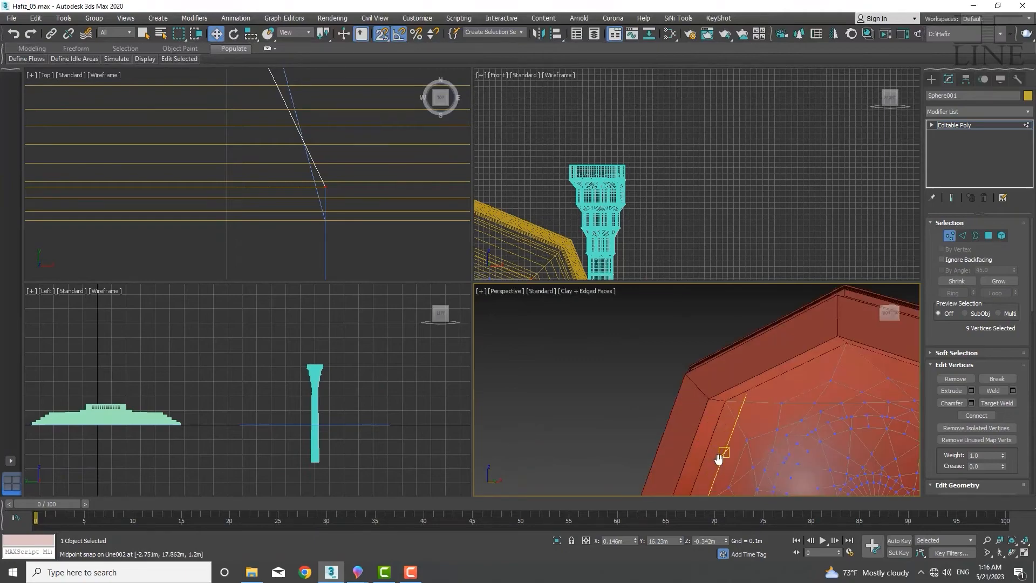
scroll(719, 458, "down", 8)
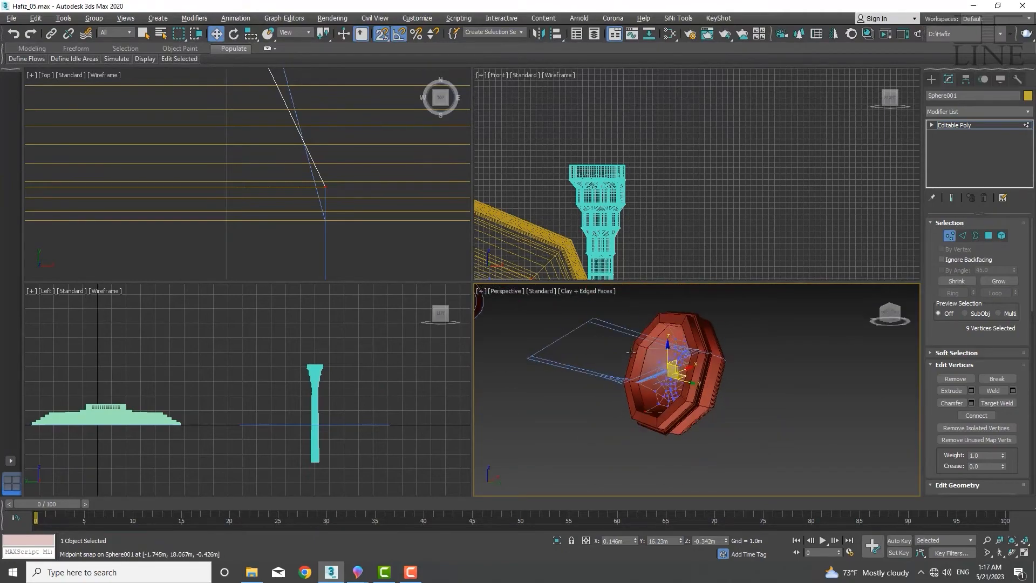
middle_click_drag(630, 352, 700, 423, "alt")
left_click(784, 462)
scroll(696, 400, "up", 3)
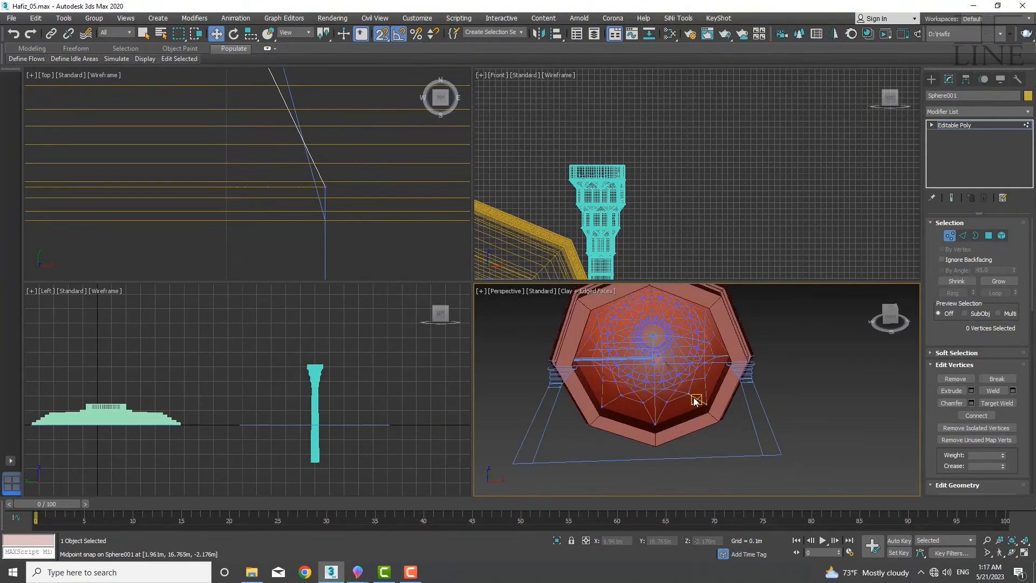
Leave vertex level and check the dome's fit against the lathed dome in the top and perspective views
key("1")
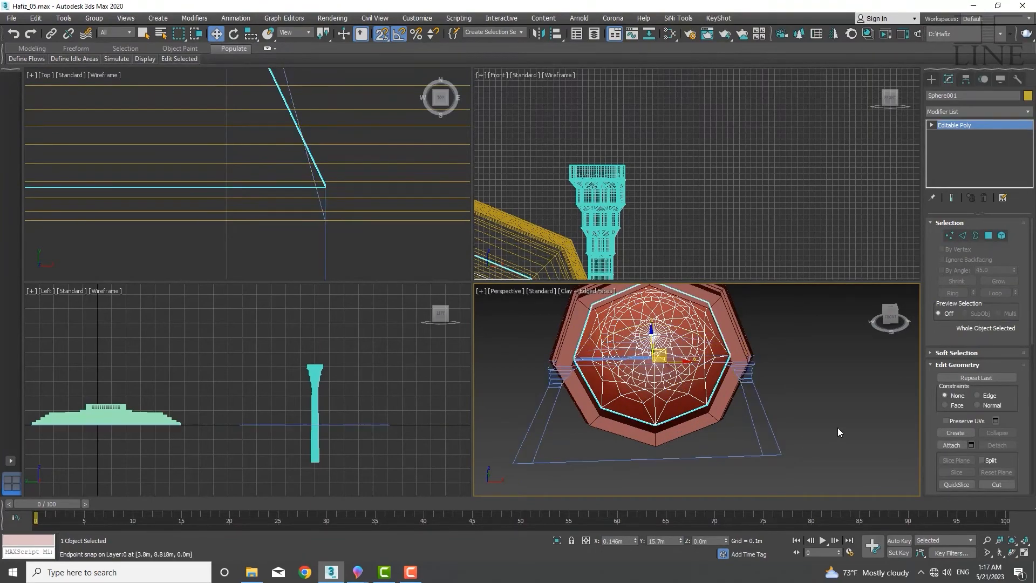
middle_click_drag(831, 424, 799, 426, "alt")
scroll(208, 123, "down", 12)
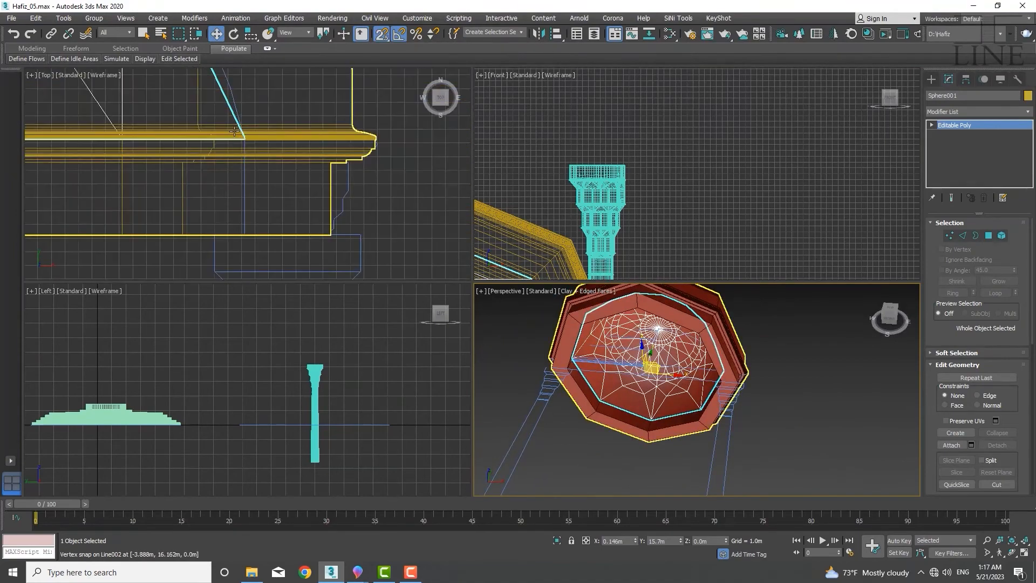
middle_click_drag(198, 159, 352, 249)
middle_click_drag(258, 202, 261, 161)
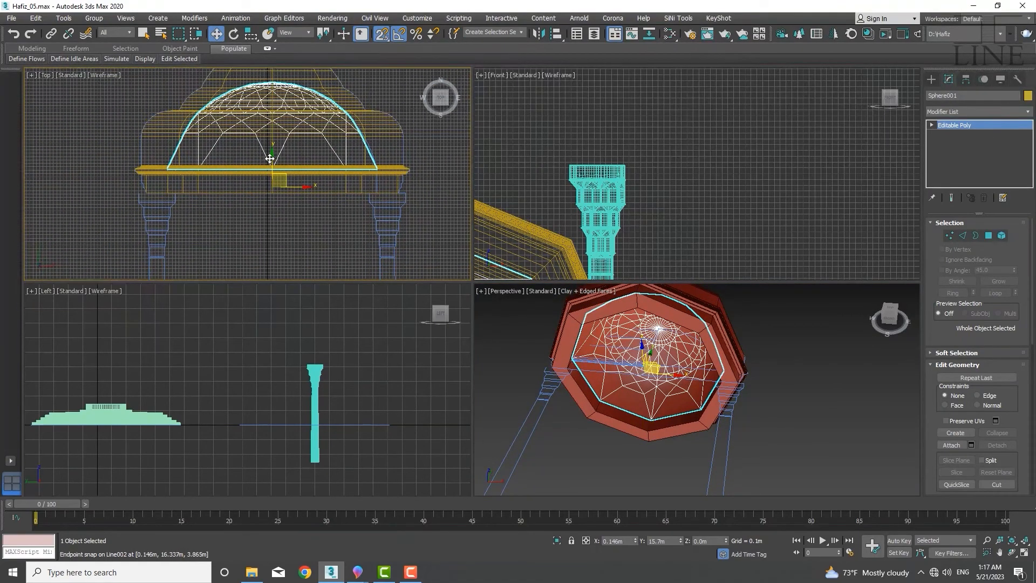
scroll(268, 159, "down", 2)
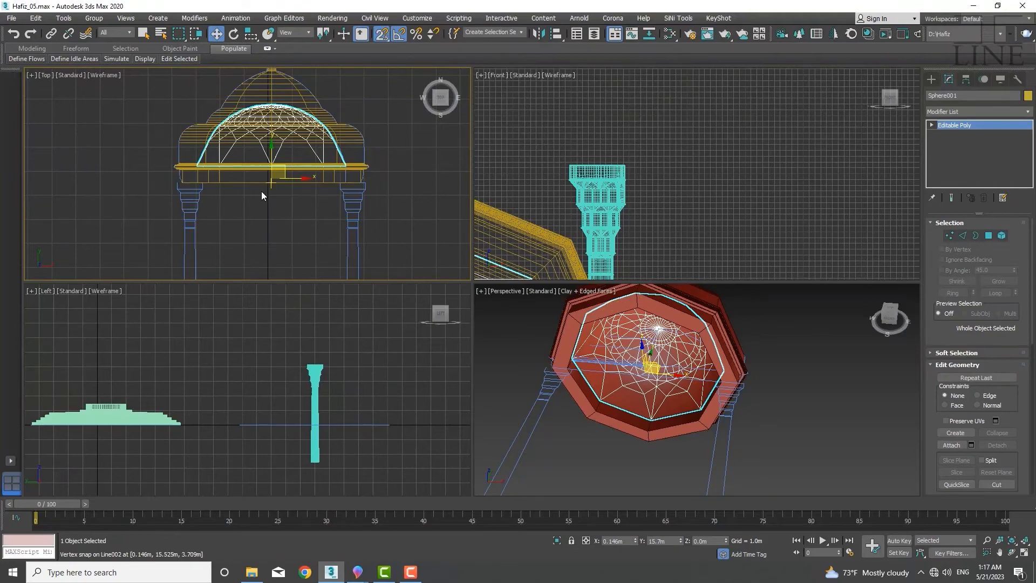
scroll(263, 173, "up", 3)
middle_click_drag(273, 149, 254, 187)
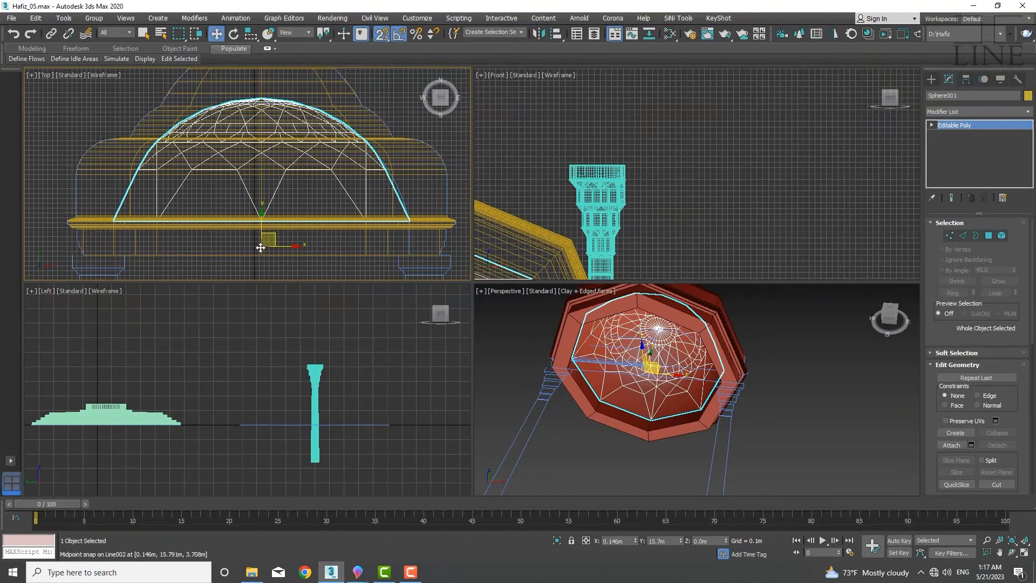
key("s")
middle_click_drag(259, 234, 247, 162)
scroll(249, 161, "down", 3)
scroll(272, 142, "down", 4)
mouse_move(251, 203)
middle_mouse_down()
mouse_move(270, 138)
mouse_move(248, 215)
middle_mouse_up()
scroll(255, 144, "up", 5)
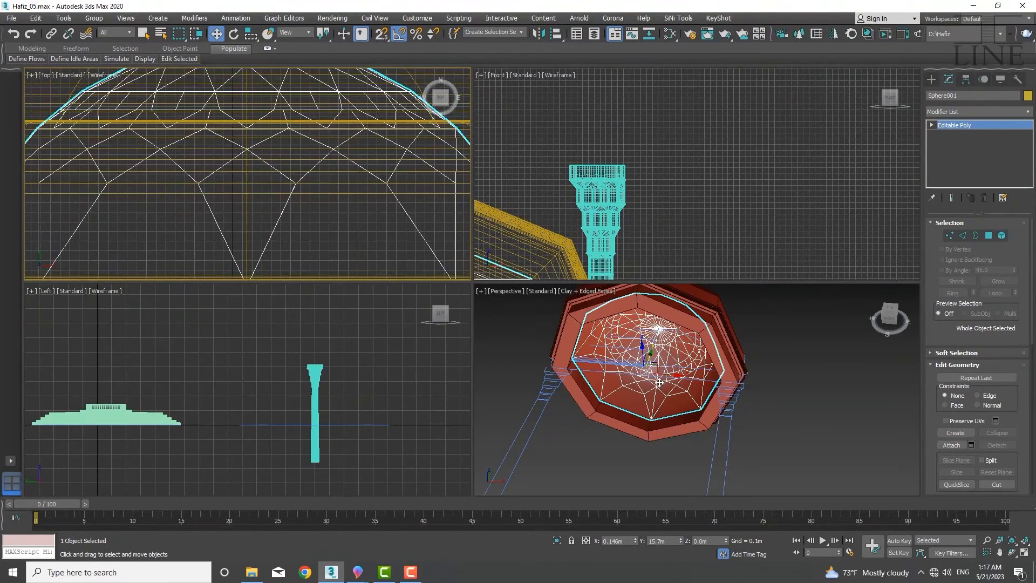
middle_click_drag(660, 383, 617, 427)
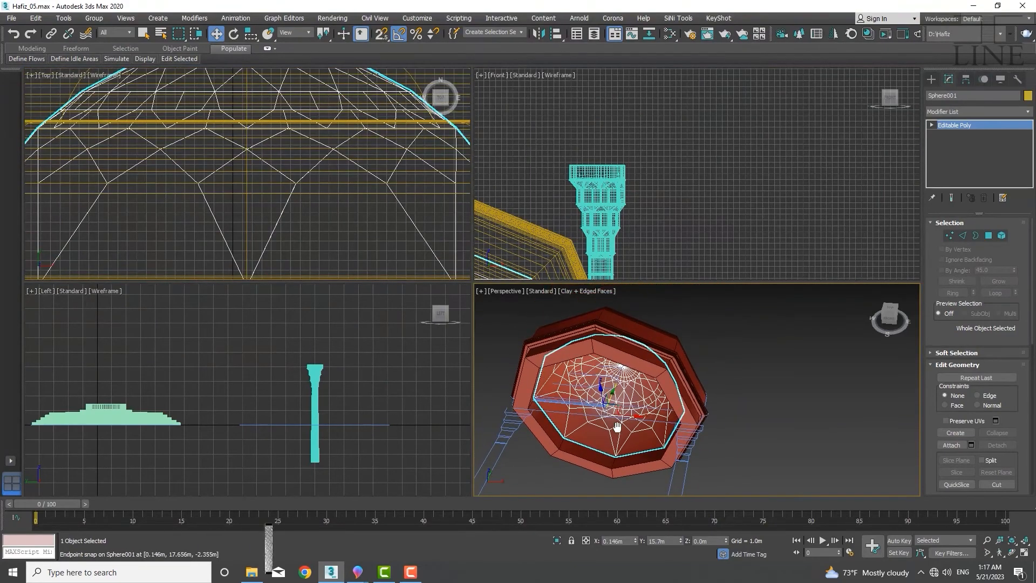
key("s")
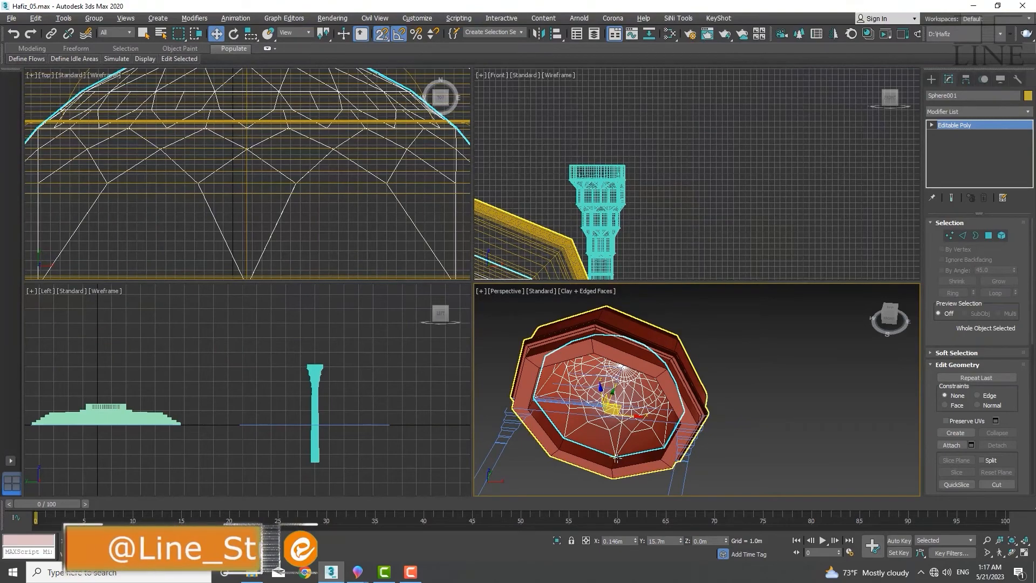
key("alt+s")
middle_click_drag(630, 446, 616, 441)
key("alt+s")
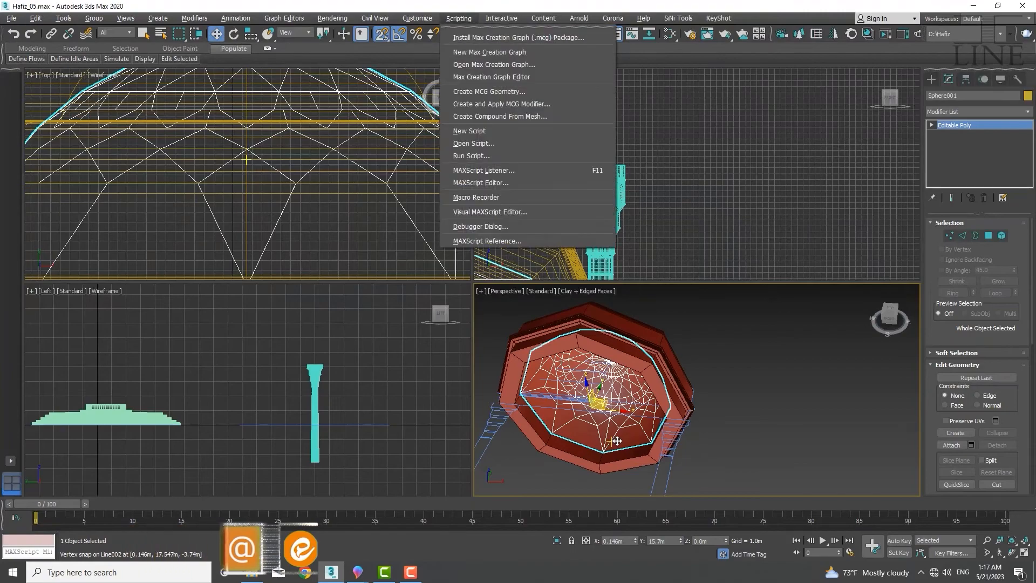
left_click(704, 434)
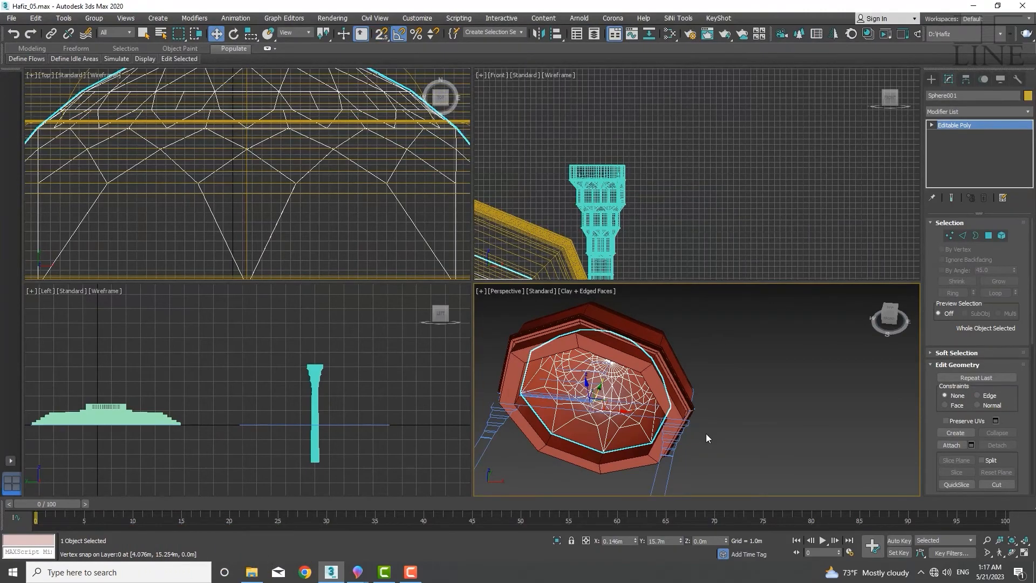
Isolate the dome and the lathed dome together and inspect their fit from inside
middle_click_drag(621, 435, 658, 389, "alt")
left_click(663, 435, "ctrl")
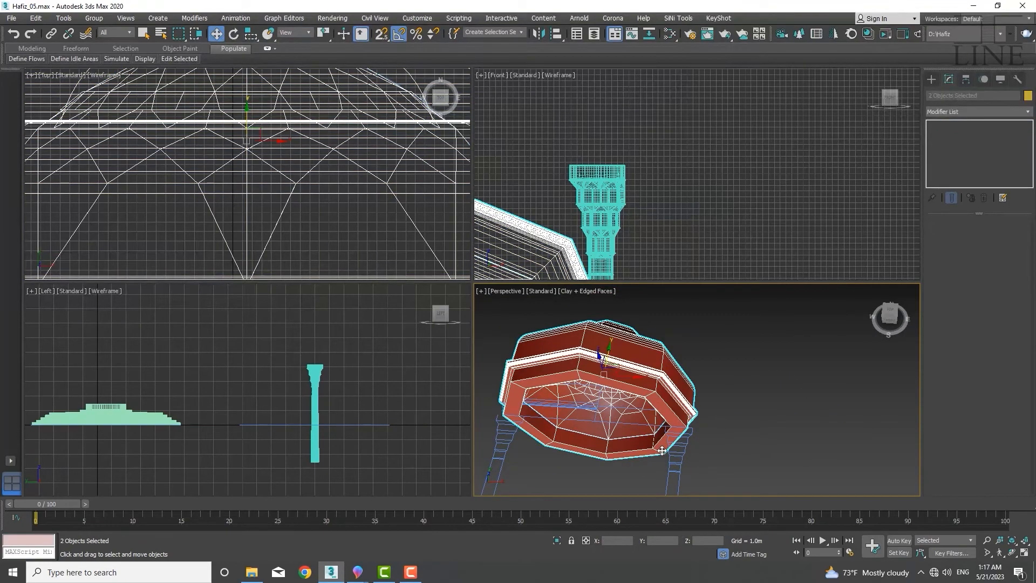
key("alt+q")
middle_click_drag(726, 452, 667, 406, "alt")
scroll(661, 412, "up", 5)
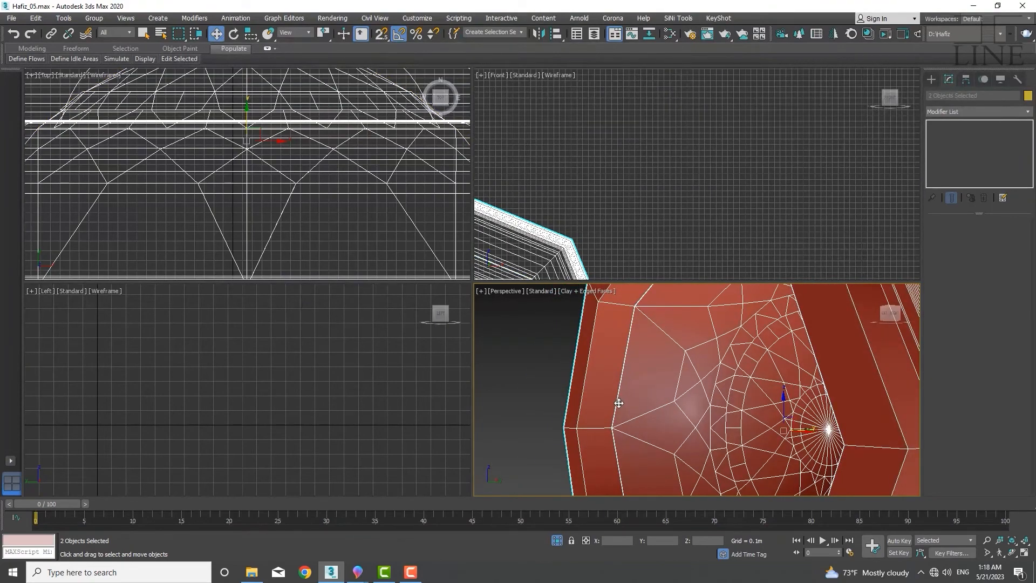
scroll(618, 403, "up", 4)
scroll(621, 383, "down", 4)
middle_click_drag(620, 381, 645, 404, "alt")
scroll(676, 411, "down", 4)
scroll(645, 404, "up", 6)
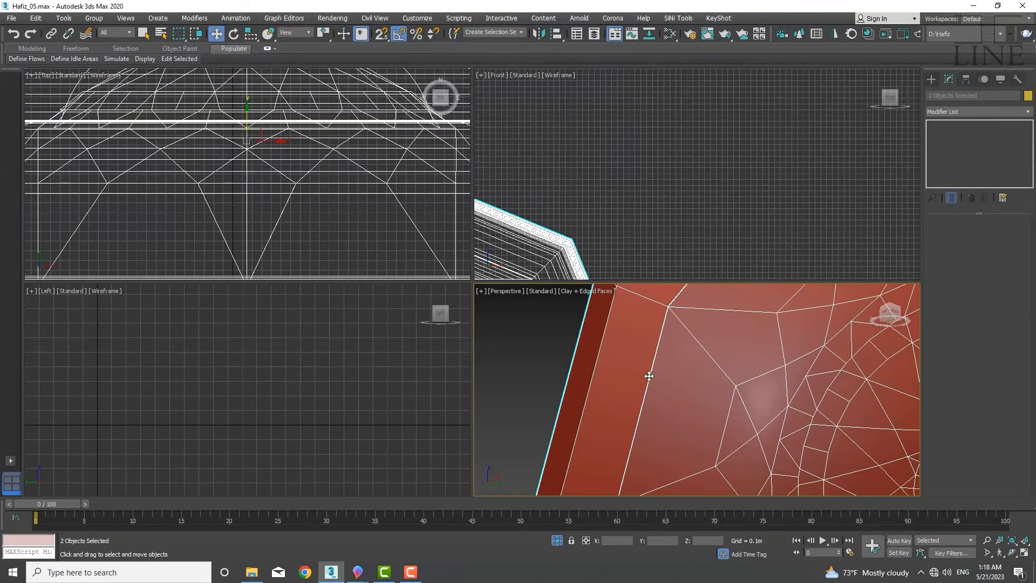
scroll(649, 376, "down", 3)
mouse_move(654, 400)
middle_mouse_down("alt")
mouse_move(695, 455)
mouse_move(671, 398)
middle_mouse_up("alt")
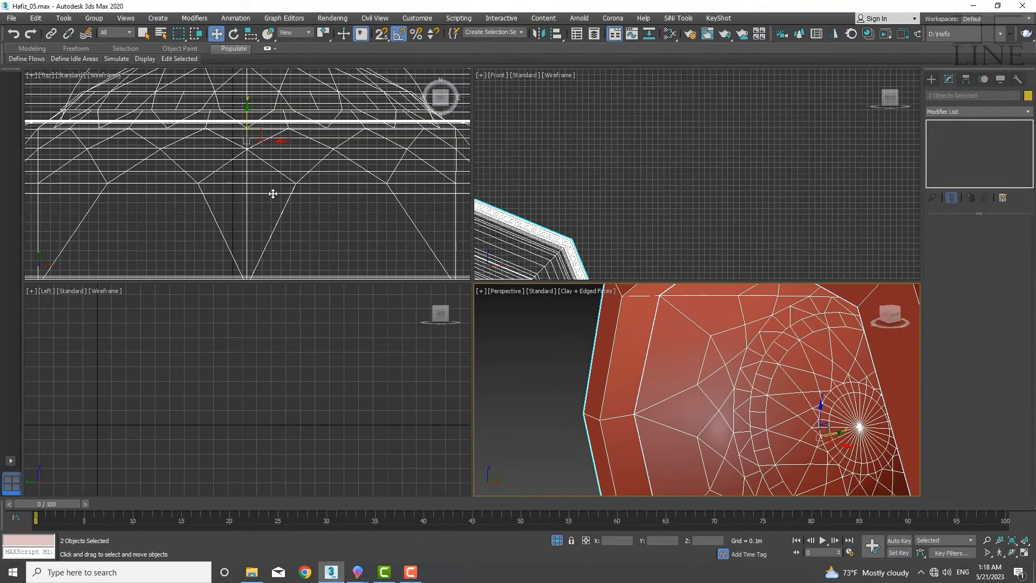
scroll(270, 178, "down", 6)
scroll(281, 213, "up", 4)
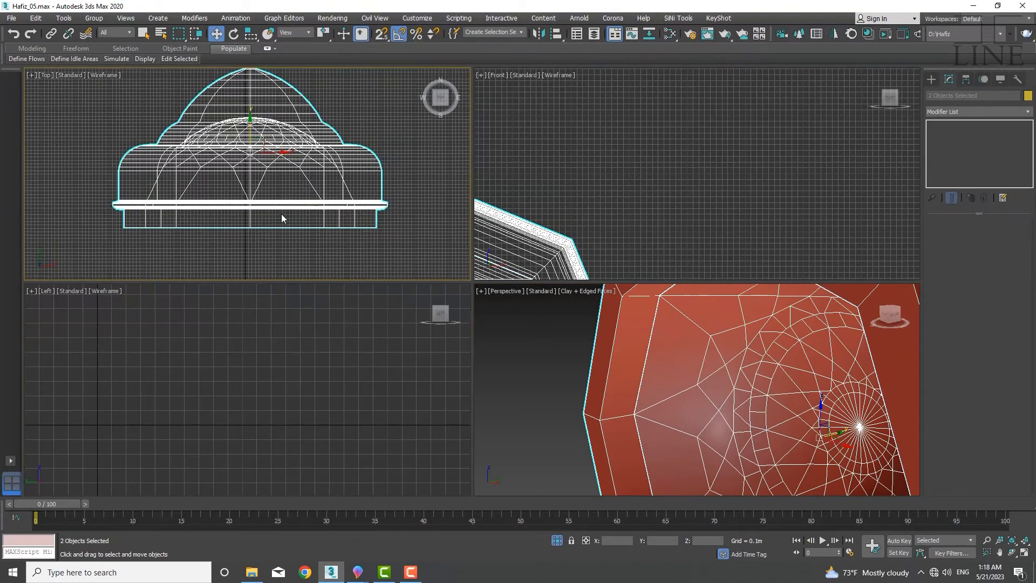
middle_click_drag(280, 214, 267, 219)
middle_click_drag(829, 471, 662, 402)
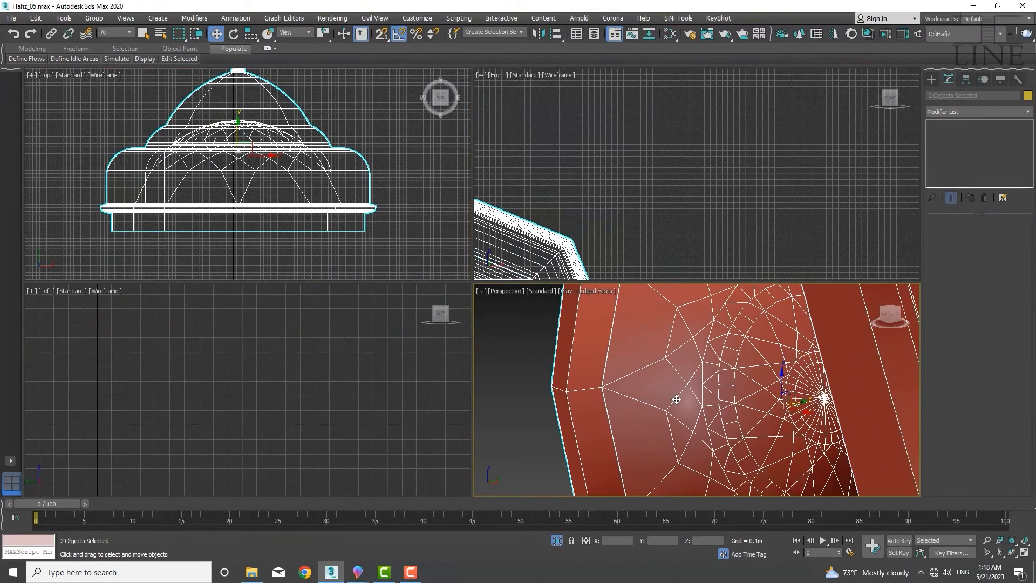
scroll(676, 400, "down", 5)
scroll(707, 384, "up", 3)
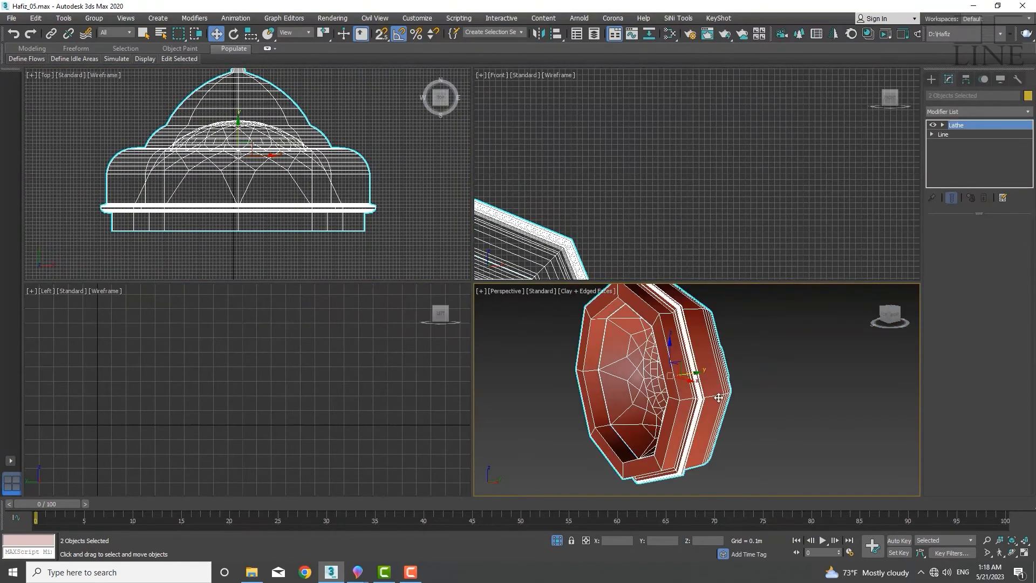
left_click(719, 398)
left_click_drag(726, 386, 922, 364)
key("ctrl+z")
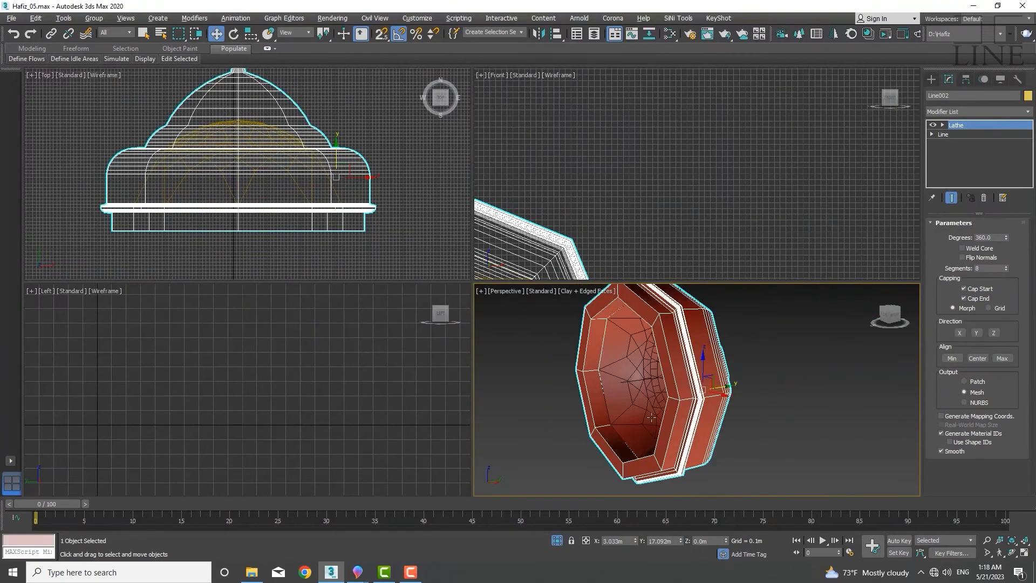
middle_click_drag(679, 425, 647, 402, "alt")
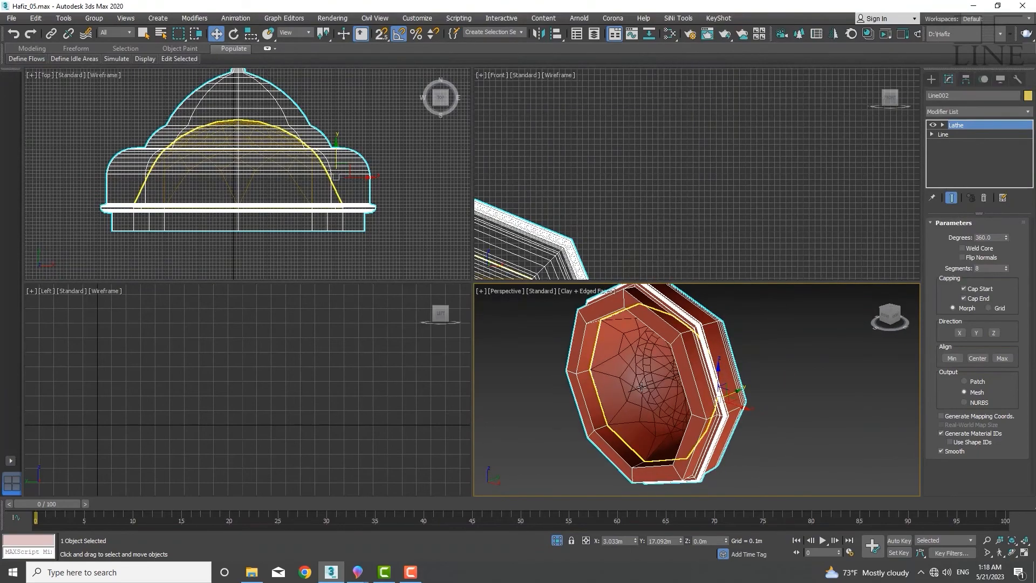
Inspect from the perspective view how the hemispherical dome fits inside the lathed dome
left_click(641, 389)
scroll(637, 396, "up", 5)
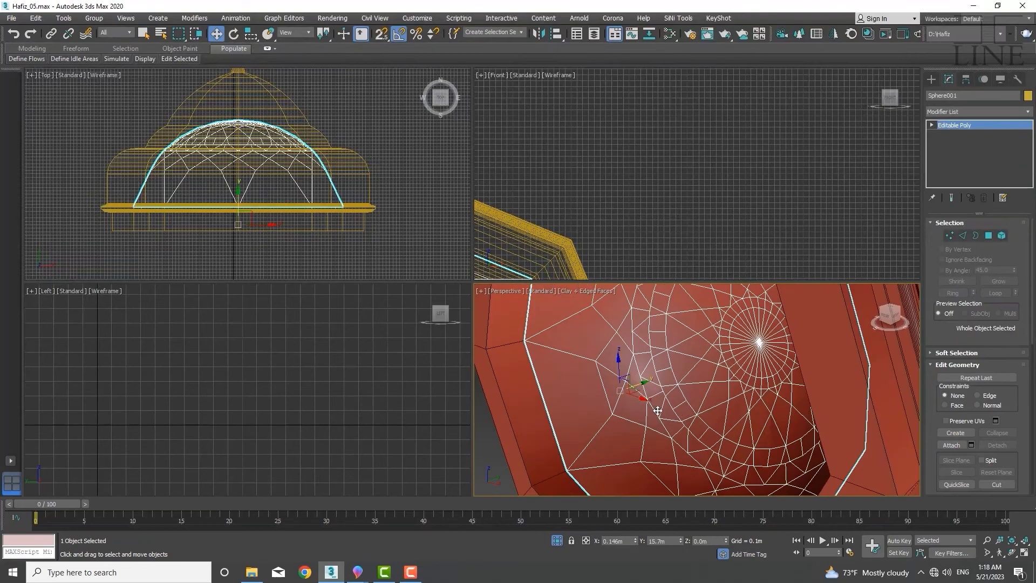
scroll(658, 411, "down", 8)
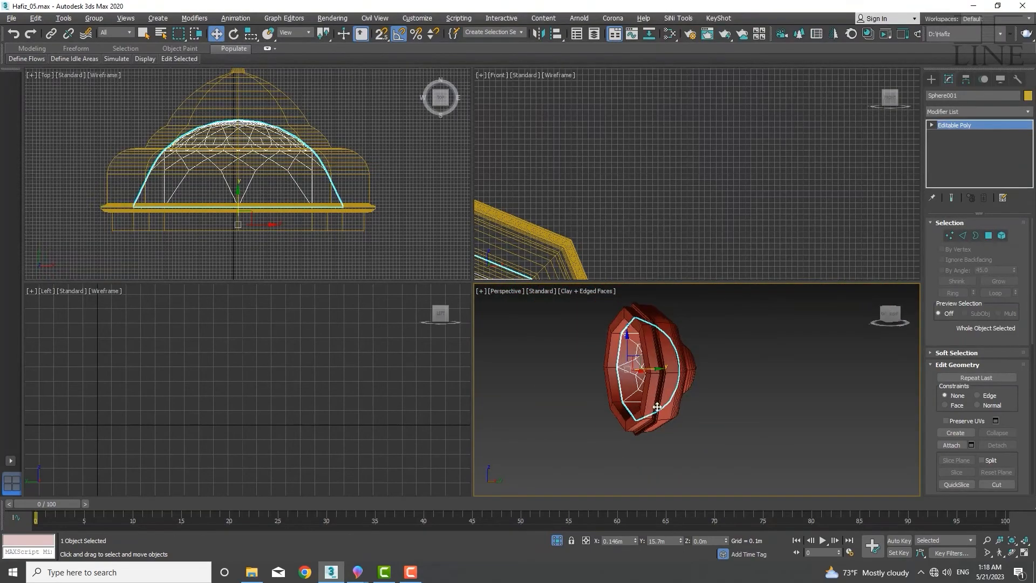
middle_click_drag(657, 407, 684, 427, "alt")
left_click(708, 422)
left_click(707, 402)
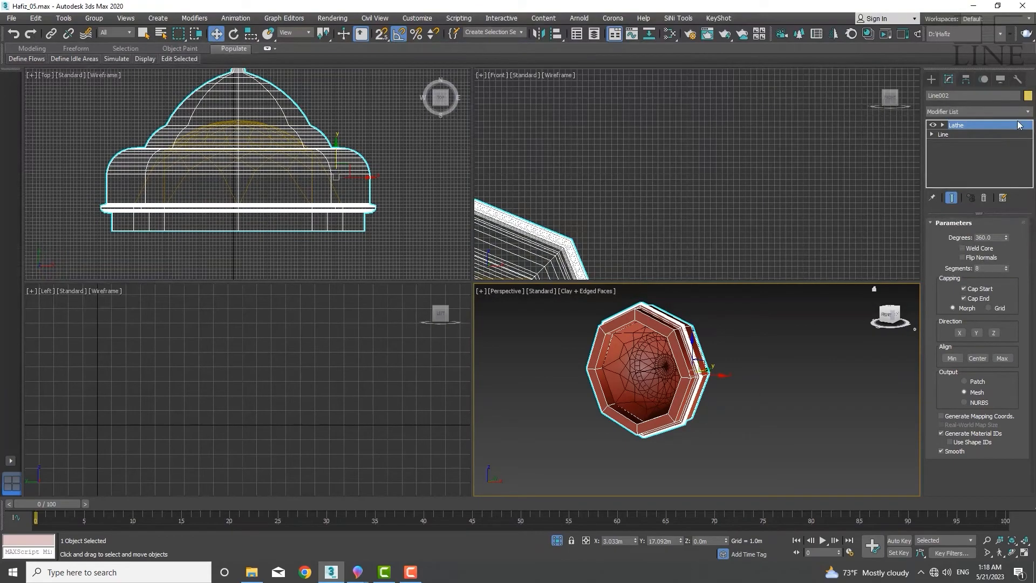
left_click(660, 392)
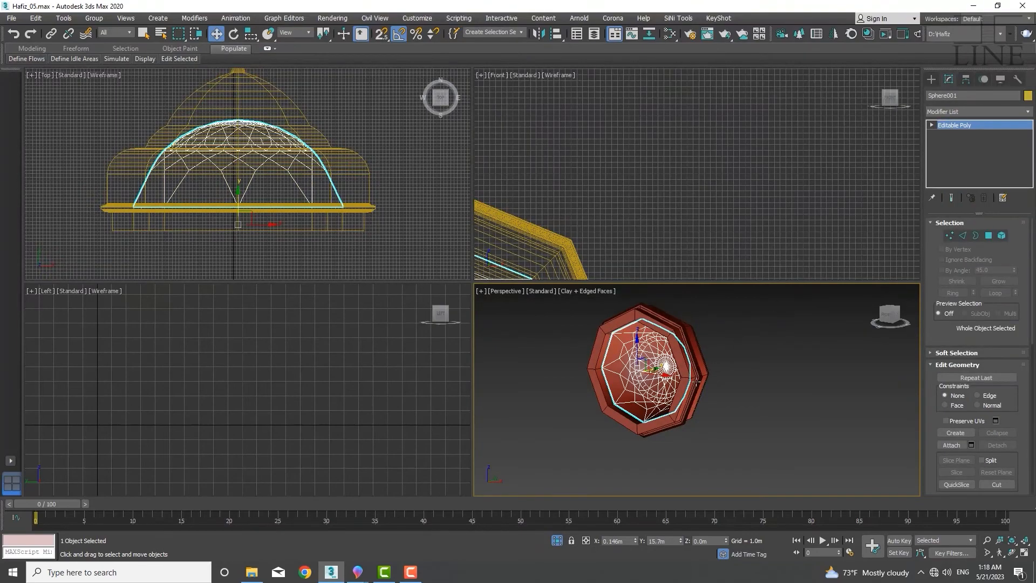
Add an Edit Poly modifier to the lathed dome
left_click(686, 392)
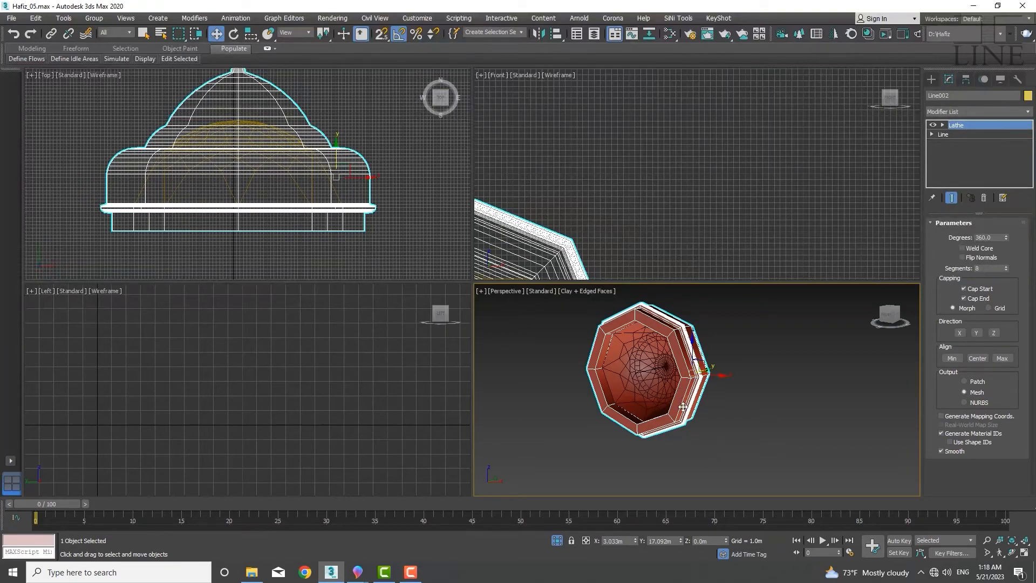
left_click(1028, 113)
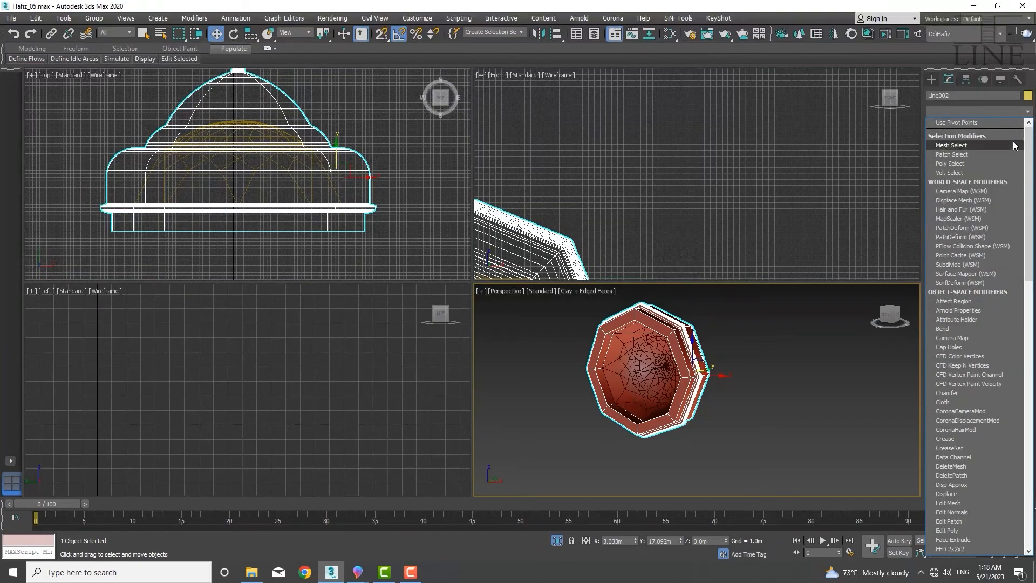
scroll(1012, 141, "down", 10)
left_click(966, 150)
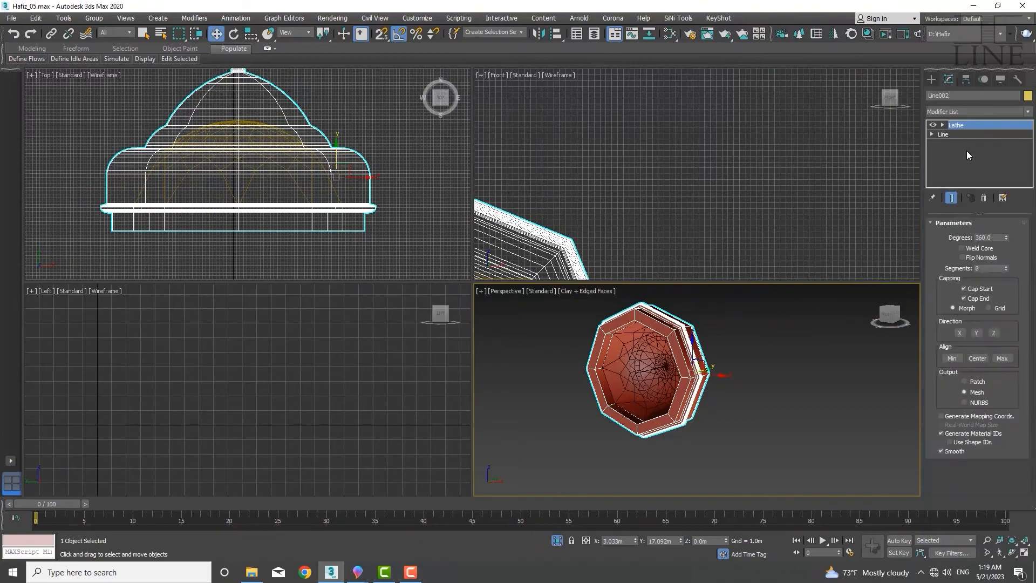
left_click_drag(1004, 342, 994, 107)
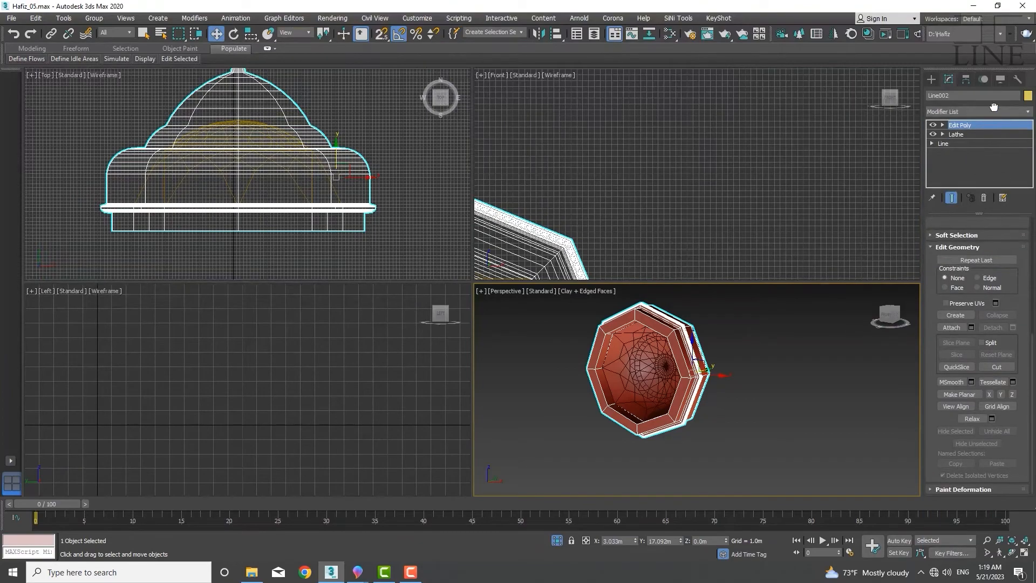
Attach the hemispherical dome to the lathed dome
left_click(954, 328)
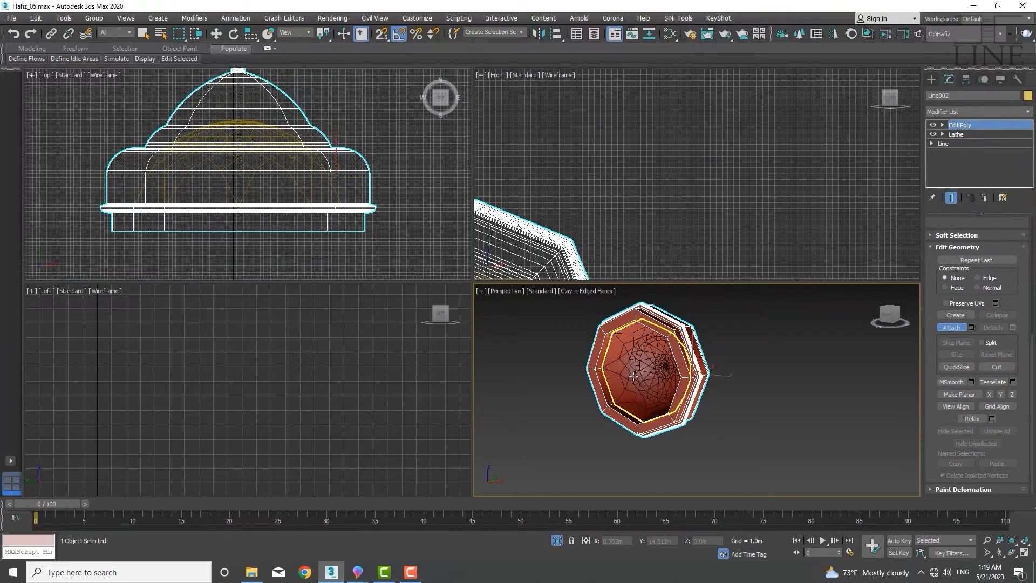
scroll(634, 376, "up", 4)
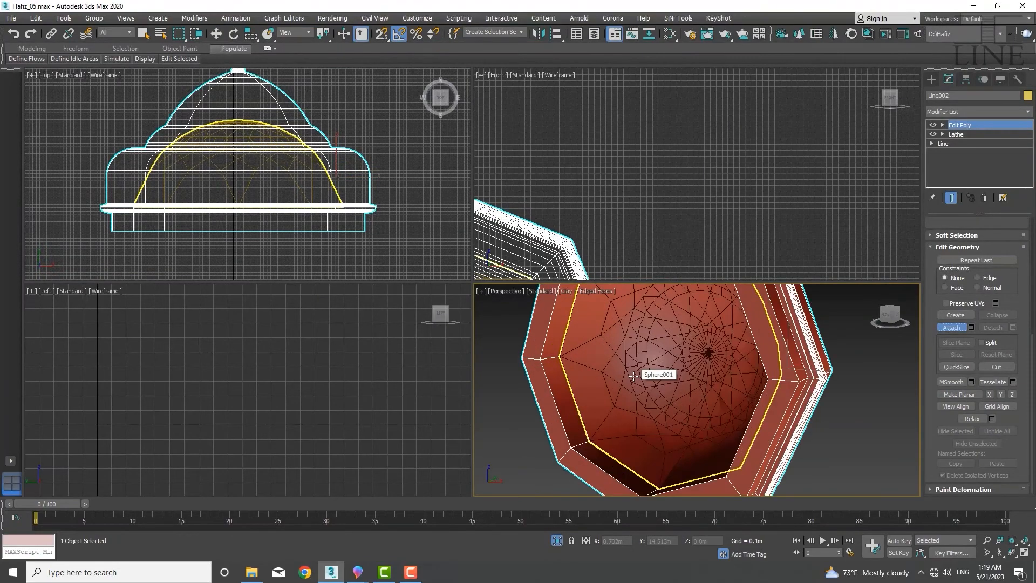
left_click(633, 376)
scroll(649, 373, "down", 5)
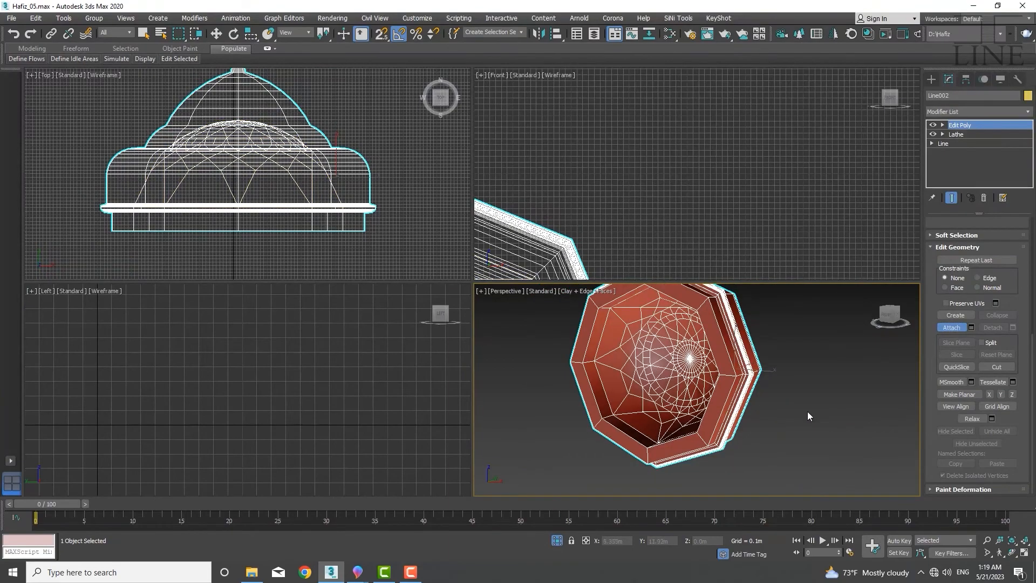
key("w")
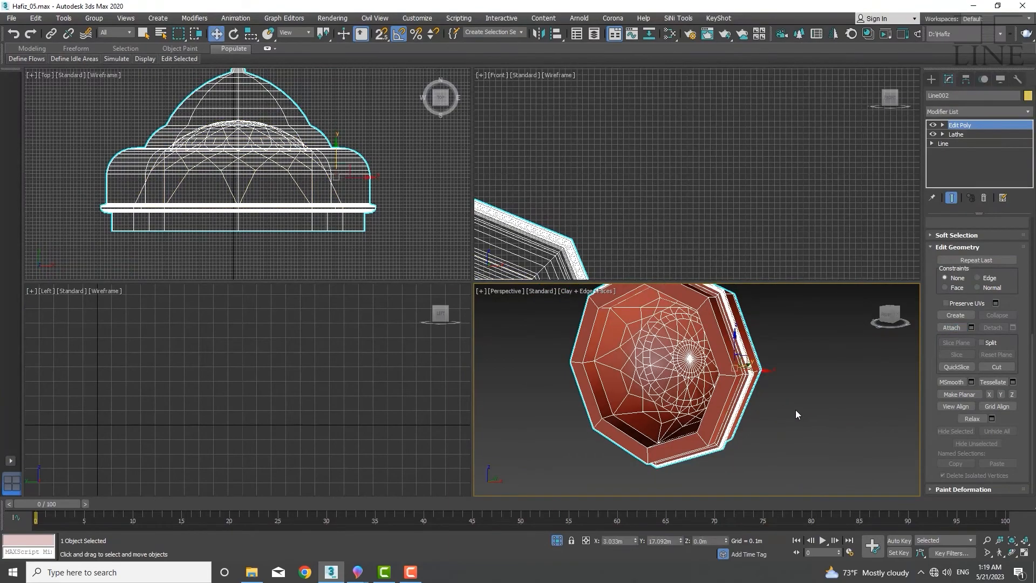
Select both elements of the combined dome at element level and flip their normals
left_click(943, 125)
left_click(965, 170)
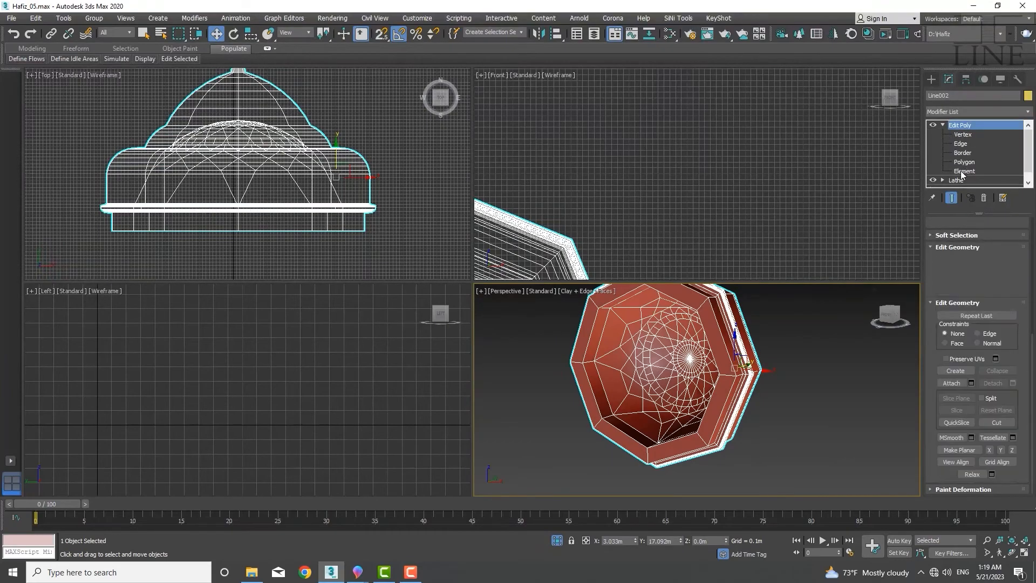
left_click(721, 416)
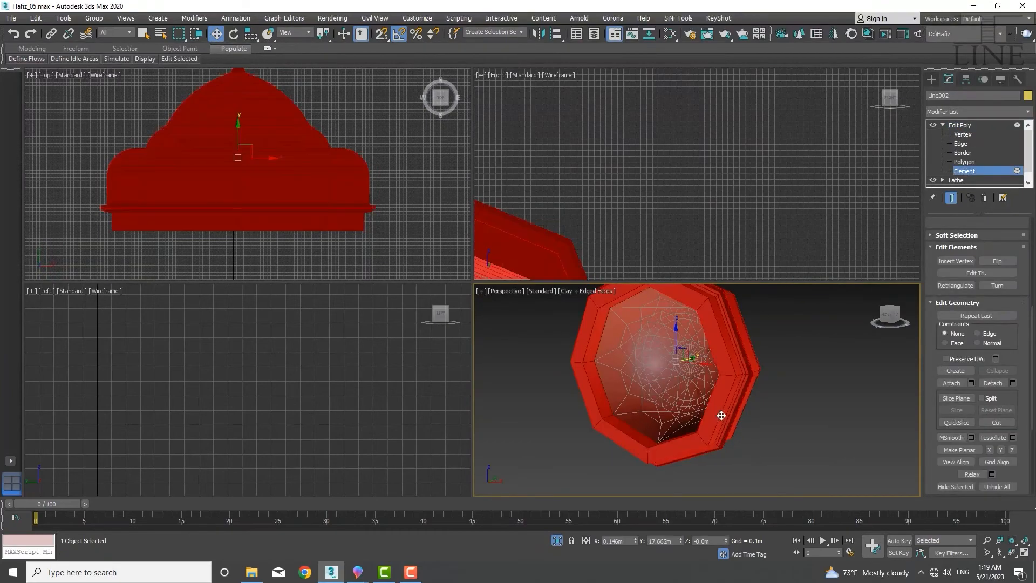
left_click(678, 414)
left_click(681, 426)
middle_click_drag(709, 392, 750, 383, "alt")
left_click(742, 399)
left_click(749, 385)
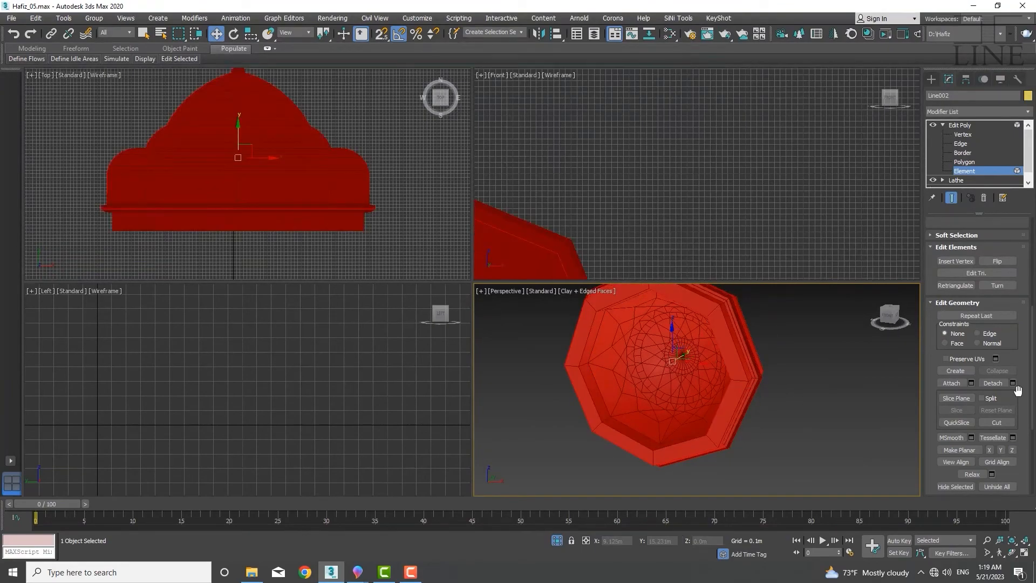
scroll(1018, 390, "up", 2)
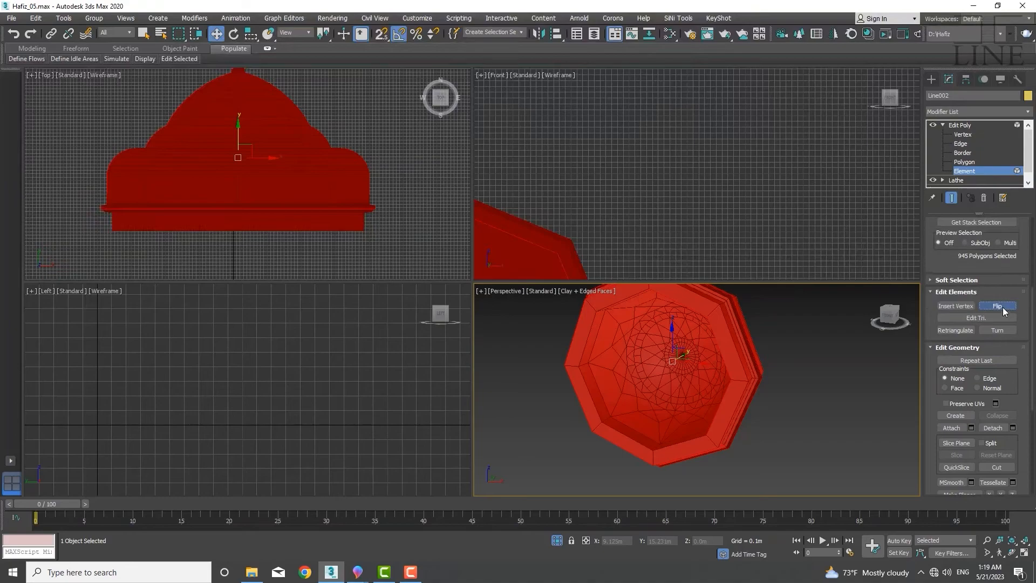
left_click(1001, 306)
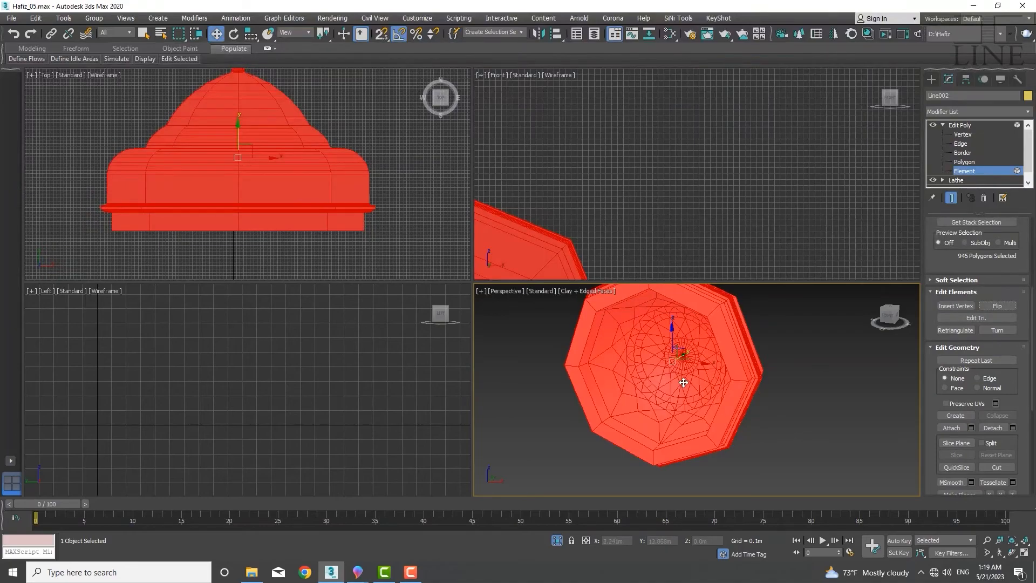
scroll(688, 383, "up", 3)
scroll(691, 383, "down", 3)
left_click(799, 415)
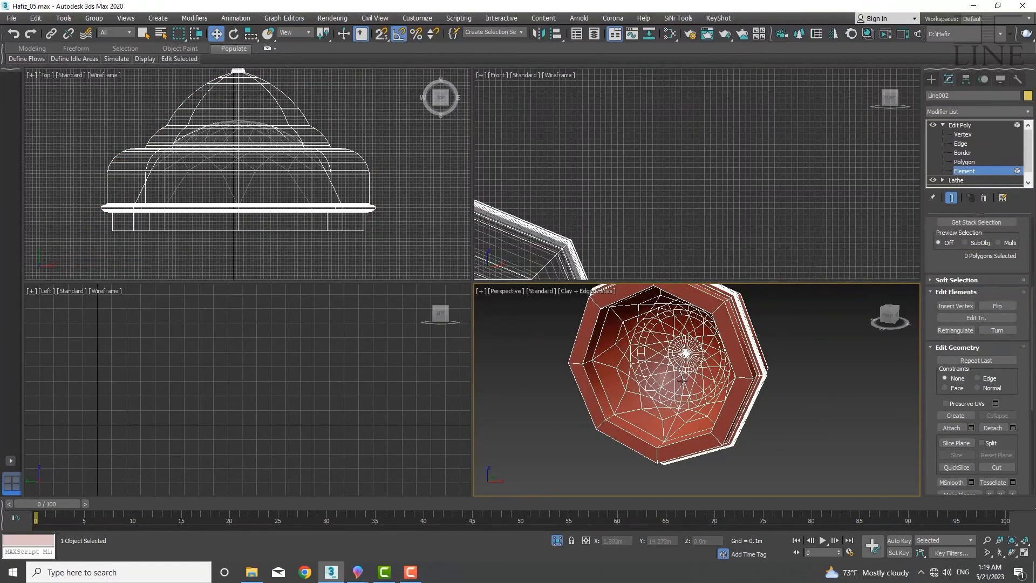
Select the ring of polygons around the lathed dome's inner base and delete them
middle_click_drag(682, 381, 666, 420, "alt")
scroll(639, 413, "up", 5)
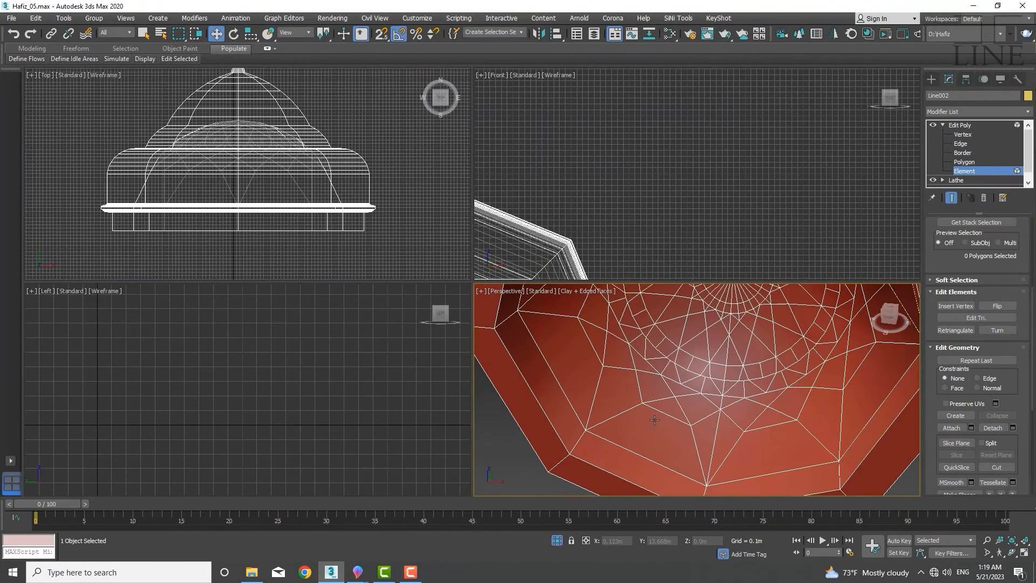
middle_click_drag(619, 465, 585, 451)
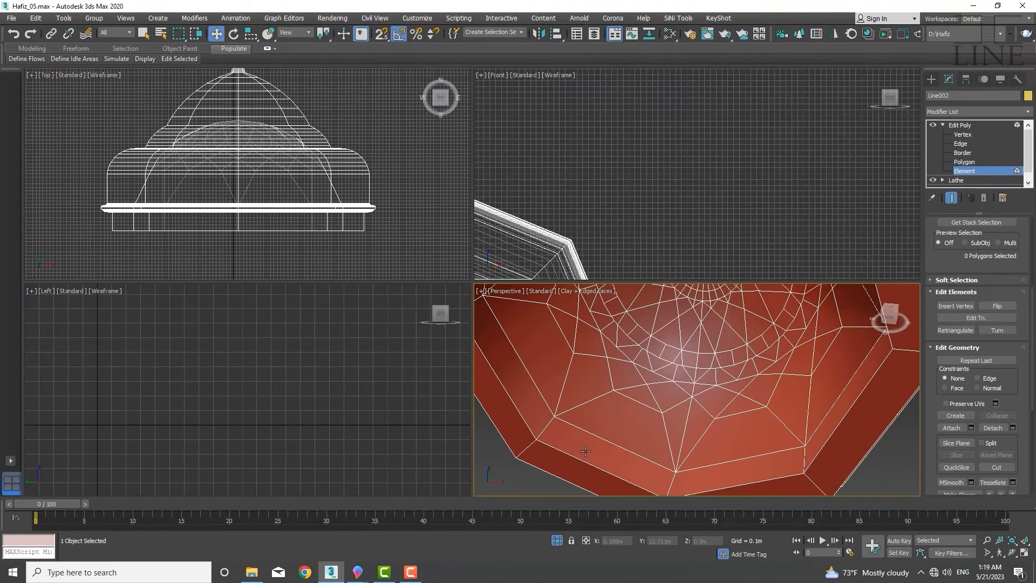
left_click(583, 449)
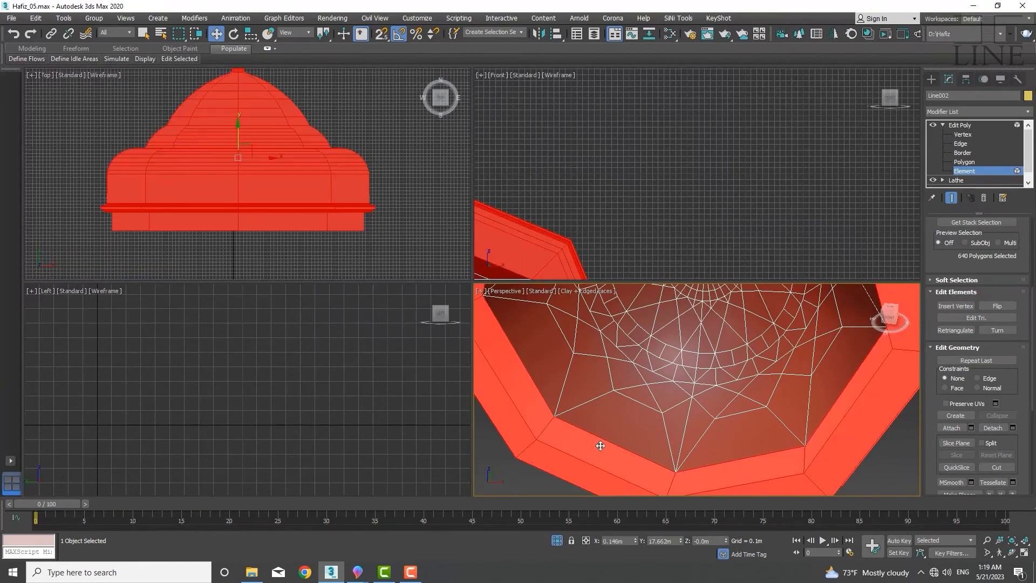
key("5")
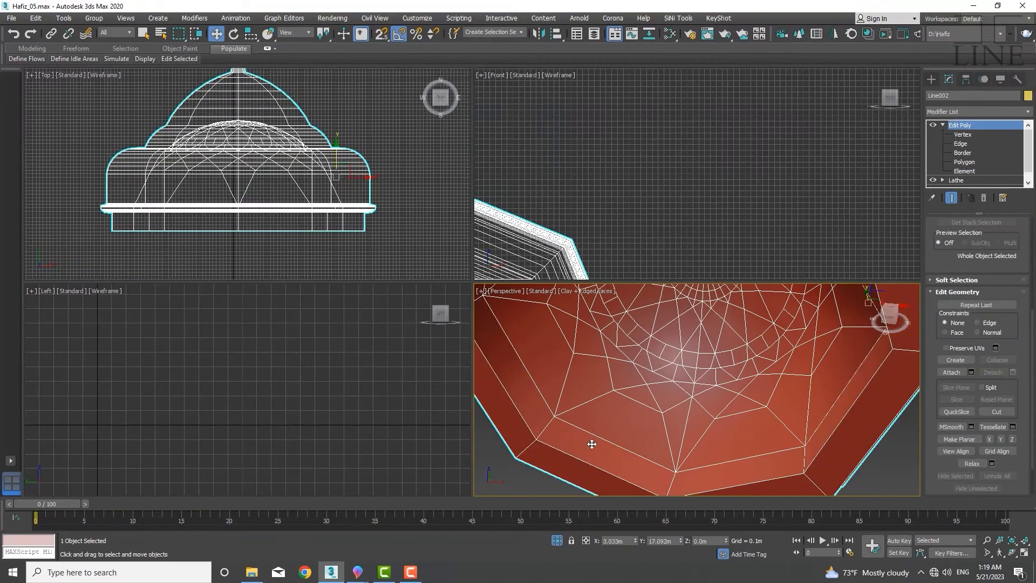
key("4")
left_click(586, 449)
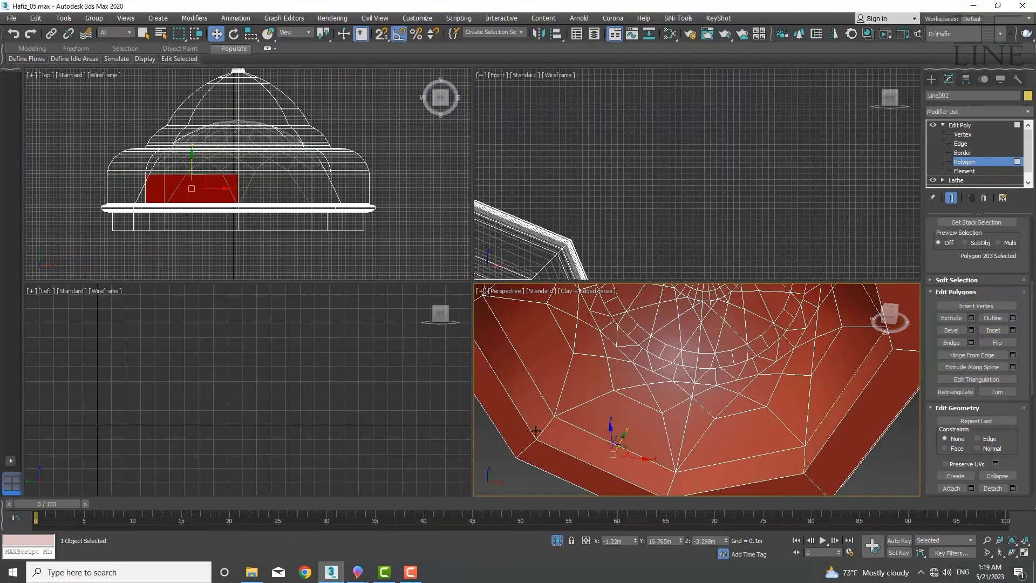
left_click(541, 418, "ctrl")
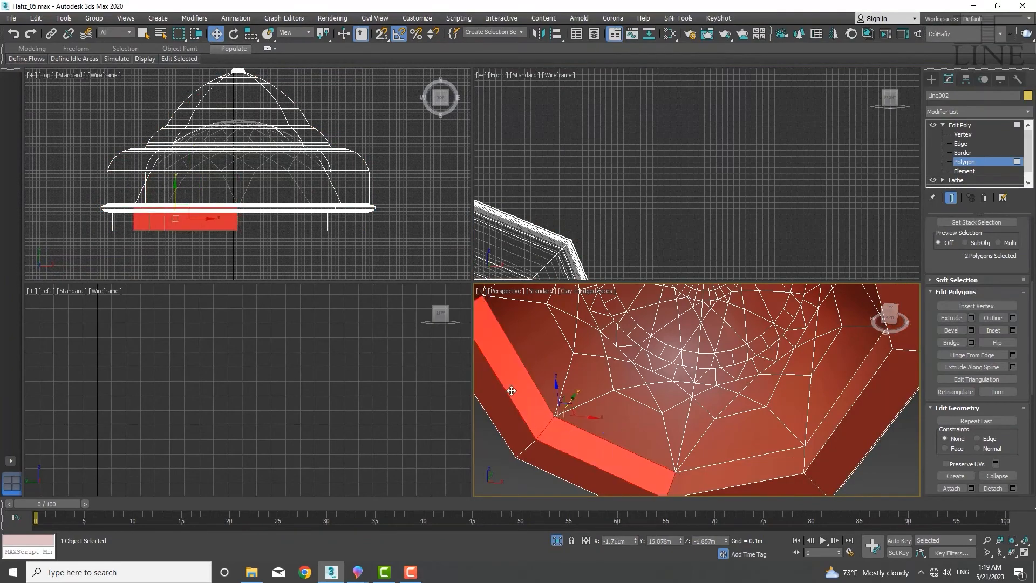
left_click(750, 470, "ctrl")
left_click(825, 430, "ctrl")
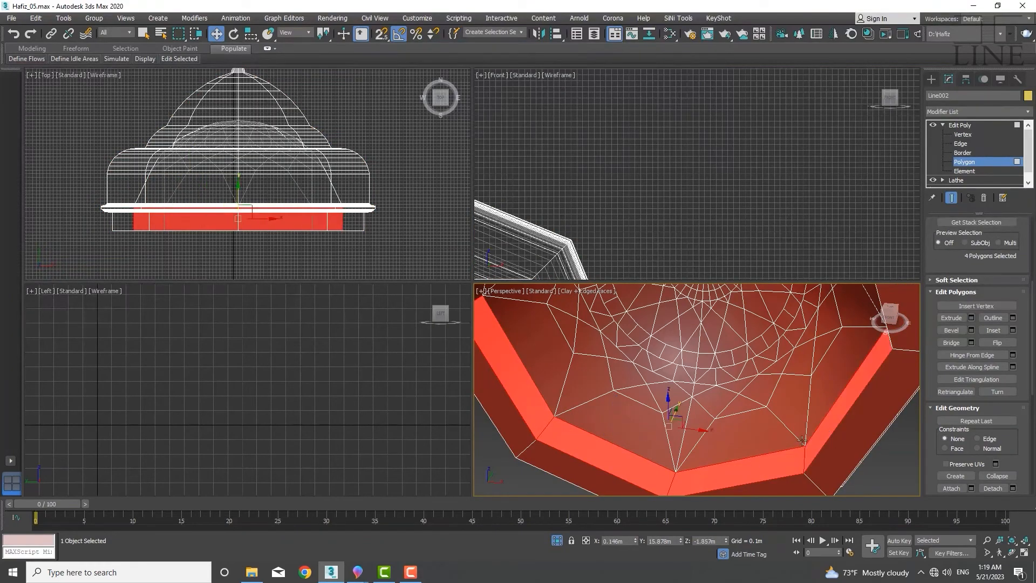
middle_click_drag(801, 427, 808, 375, "alt")
left_click(775, 381, "ctrl")
left_click(734, 328, "ctrl")
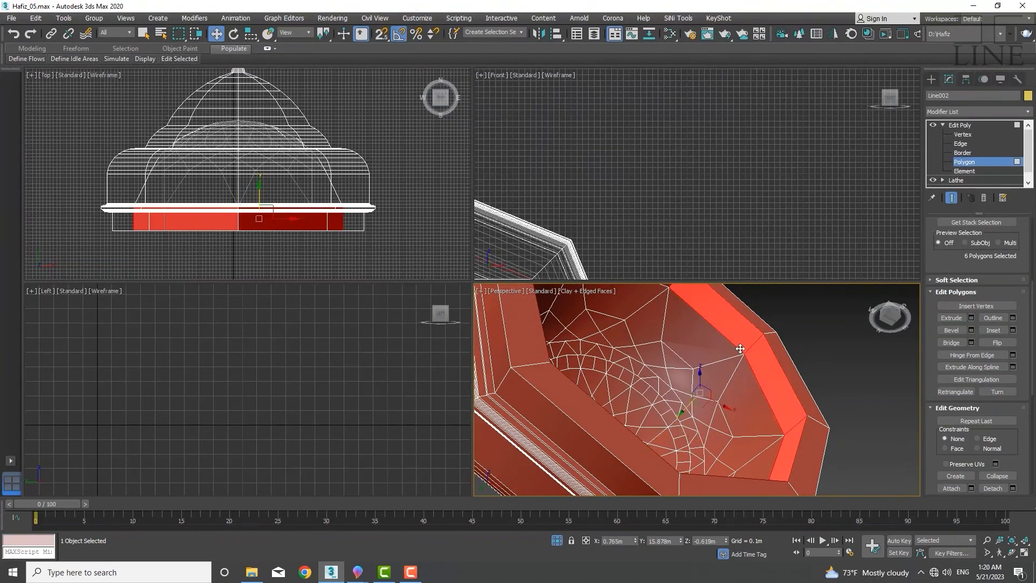
middle_click_drag(748, 392, 643, 342, "alt")
left_click(643, 342, "ctrl")
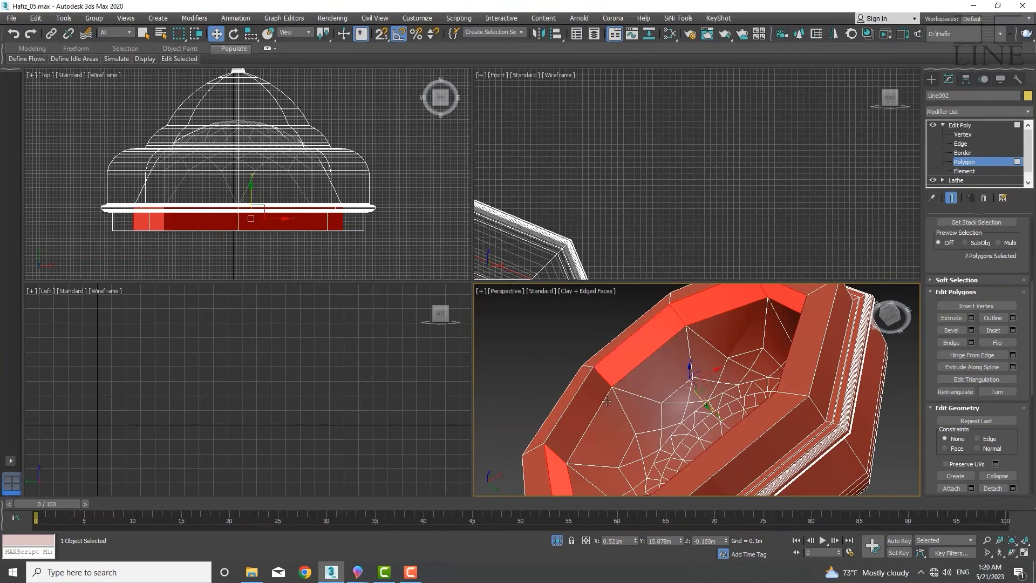
left_click(602, 405, "ctrl")
middle_click_drag(599, 410, 598, 460, "alt")
key("ctrl+d")
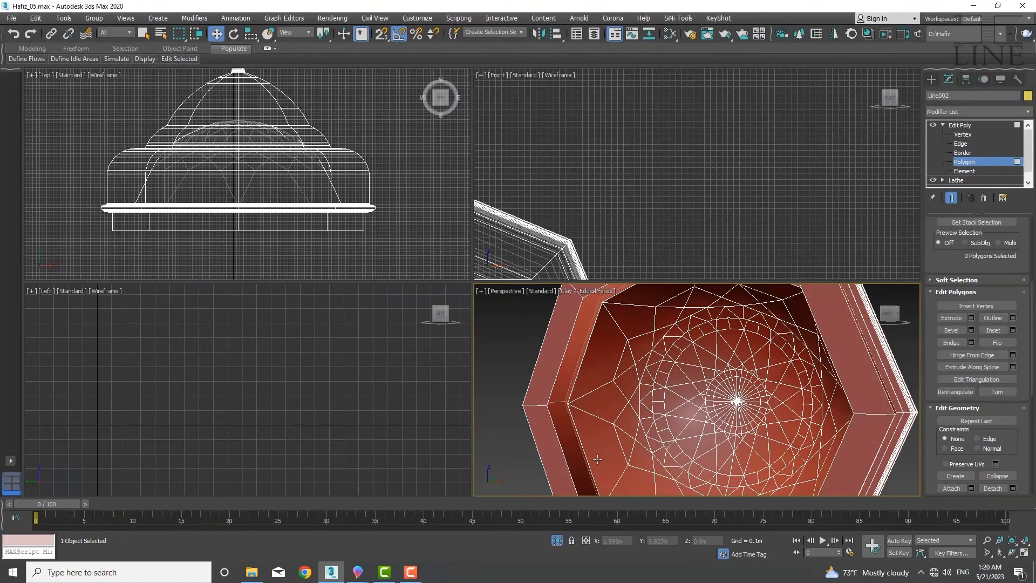
Try to bridge the hemispherical dome's open border with the lathed dome's inner border, then undo it
key("3")
left_click(586, 456)
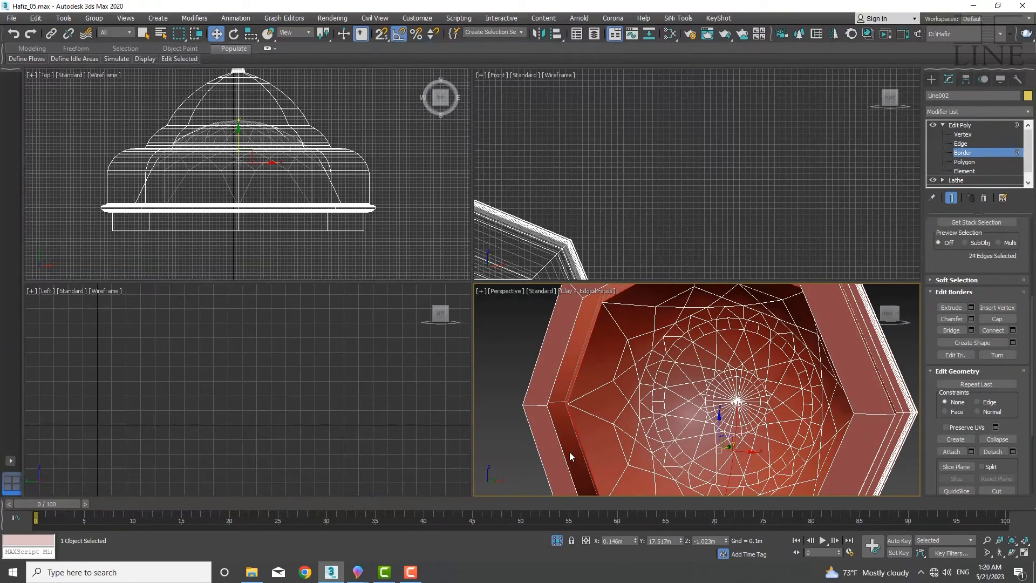
left_click(568, 453, "ctrl")
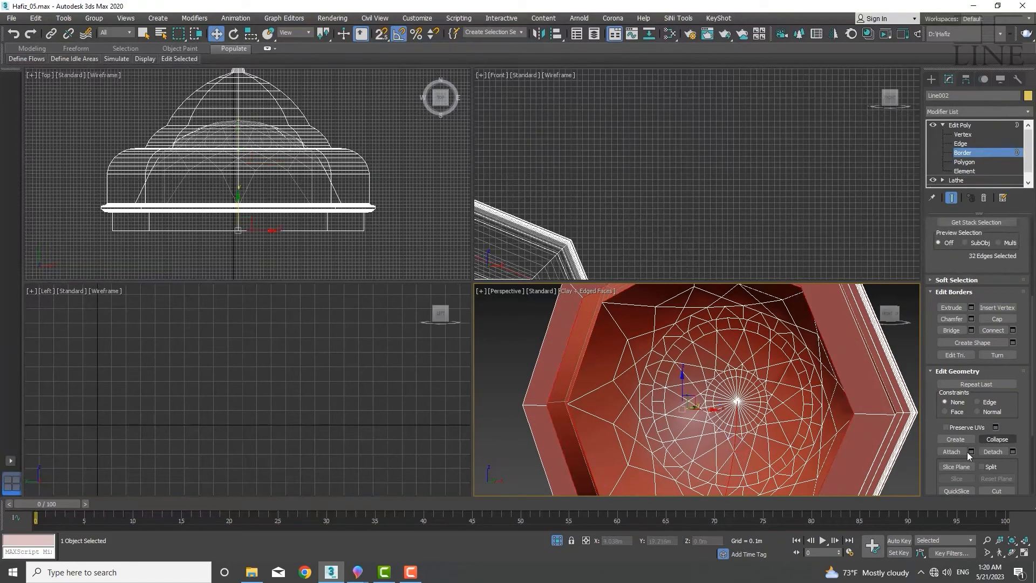
scroll(970, 421, "down", 3)
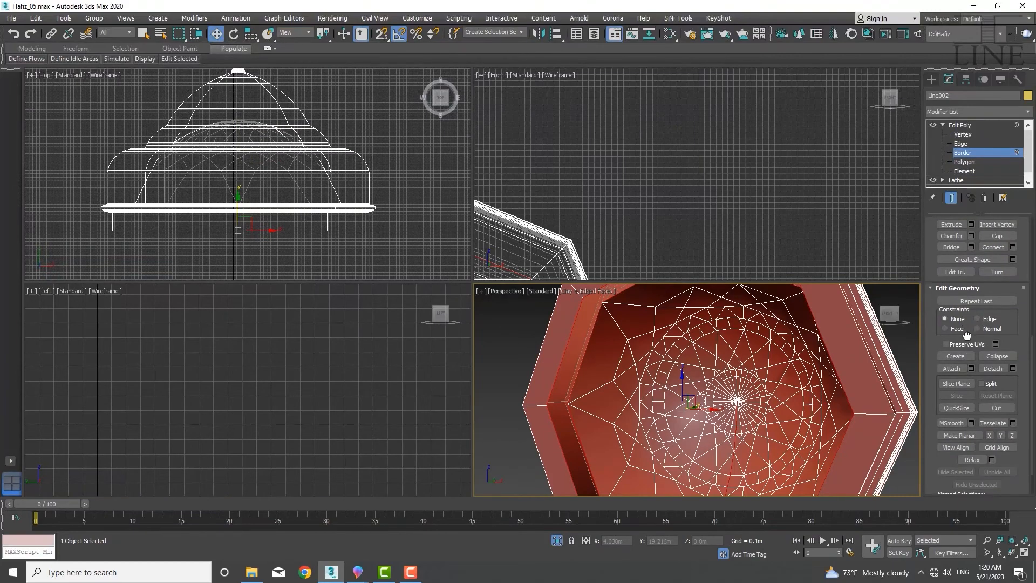
scroll(967, 439, "up", 5)
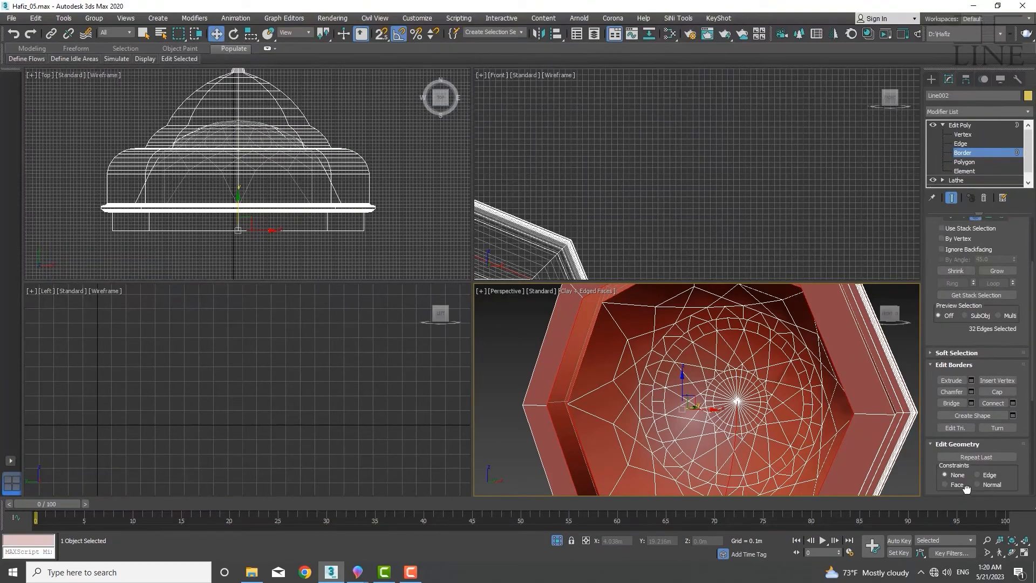
left_click(952, 402)
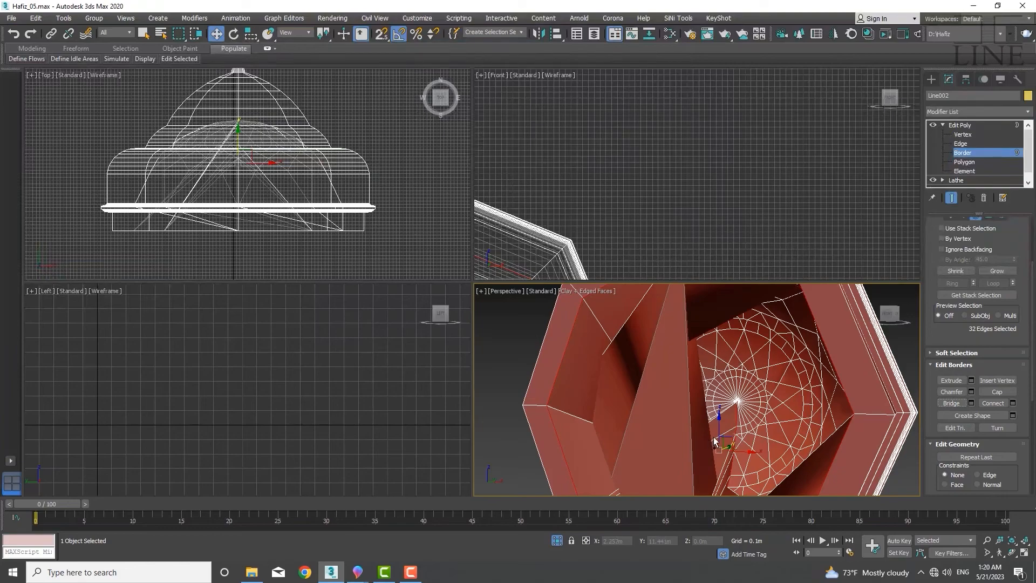
key("ctrl+z")
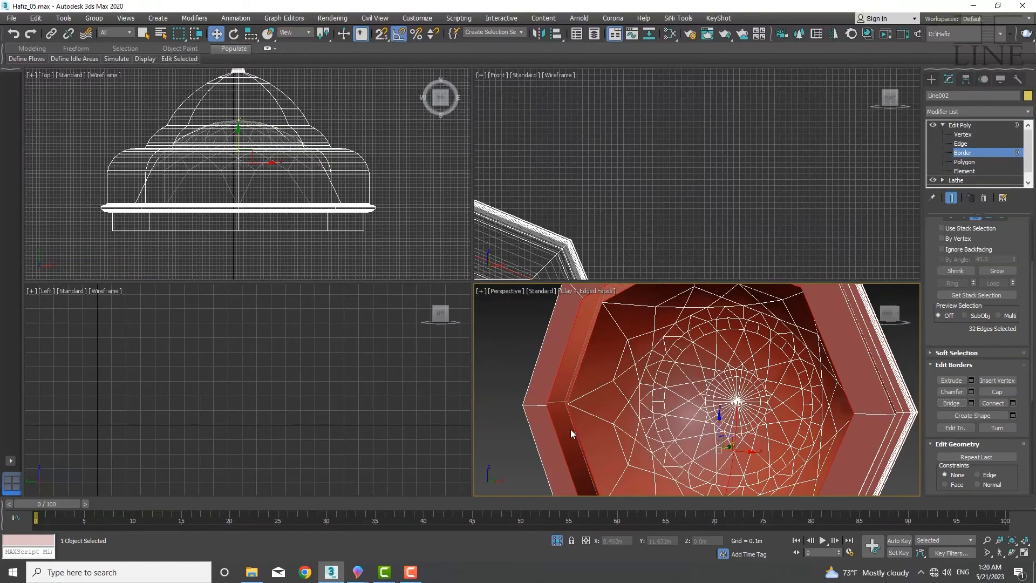
Try to bridge the selected edges between the two domes, then undo it
key("2")
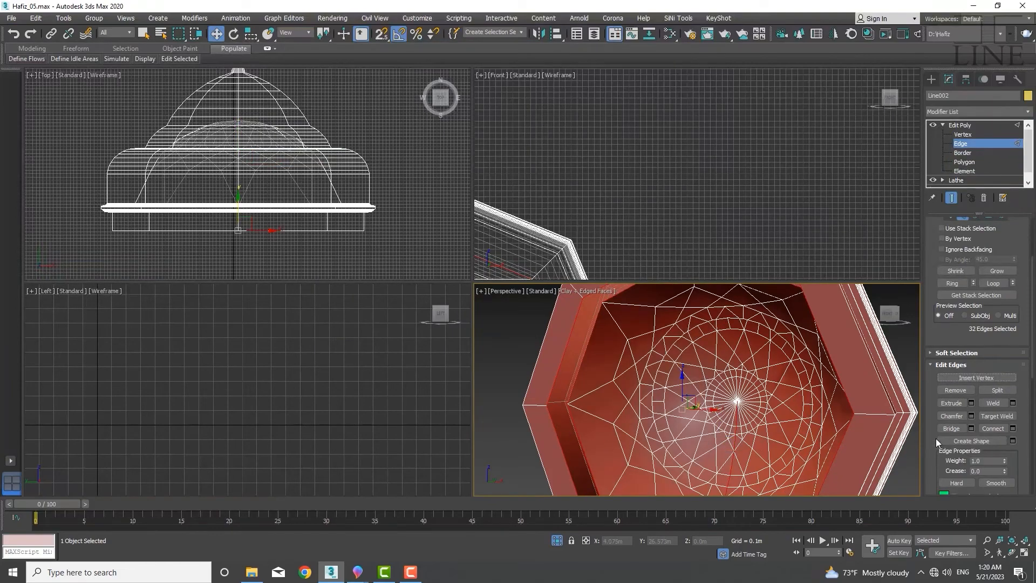
left_click(952, 429)
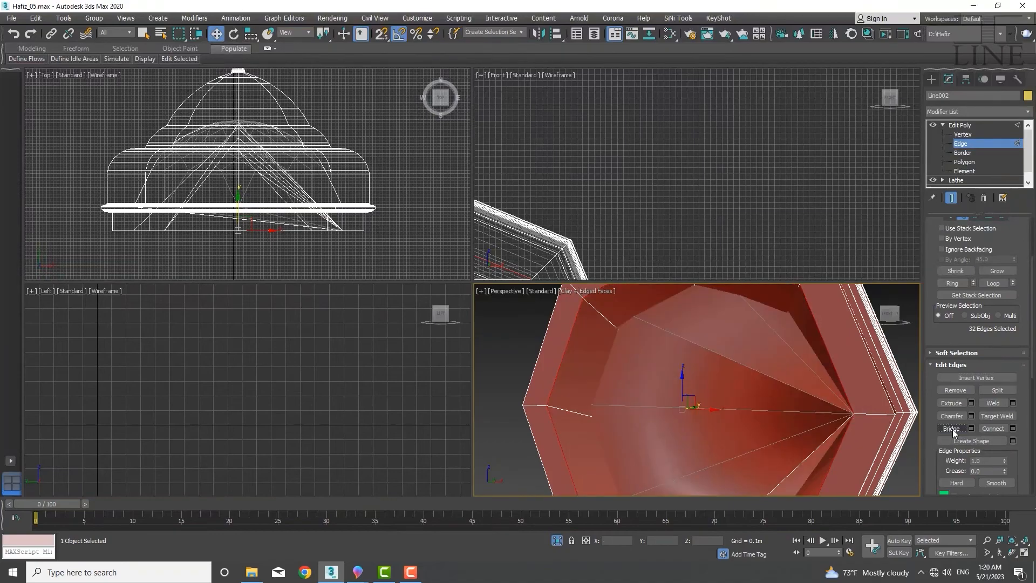
key("ctrl+z")
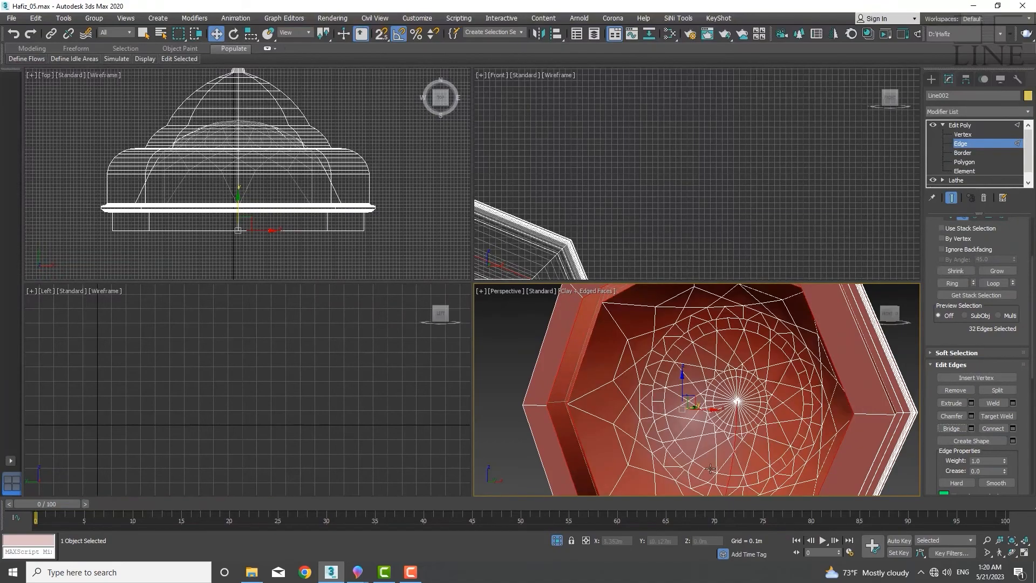
Select the hemispherical dome as a whole element
mouse_move(723, 438)
middle_mouse_down()
mouse_move(714, 363)
mouse_move(733, 436)
middle_mouse_up()
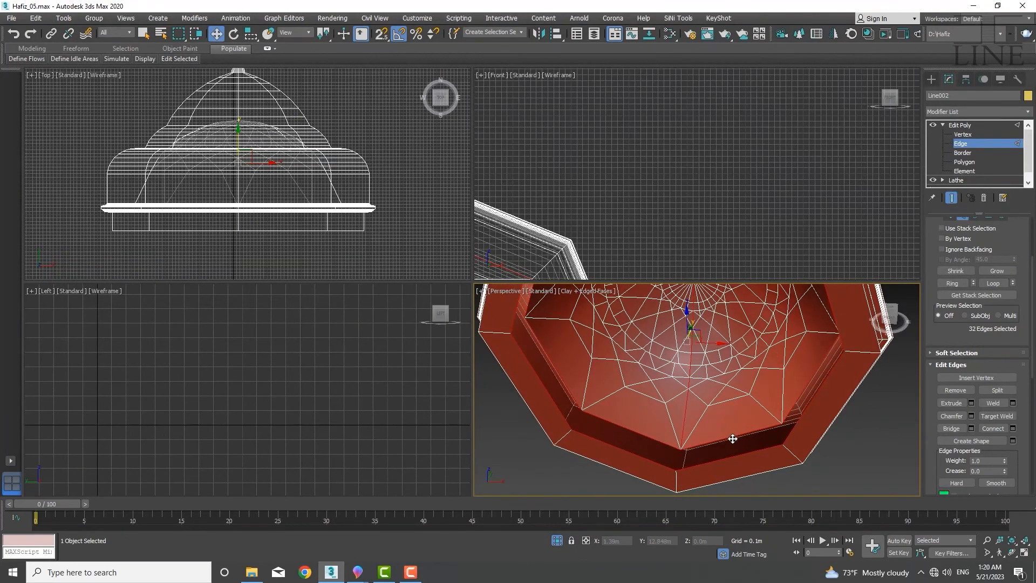
left_click(733, 439)
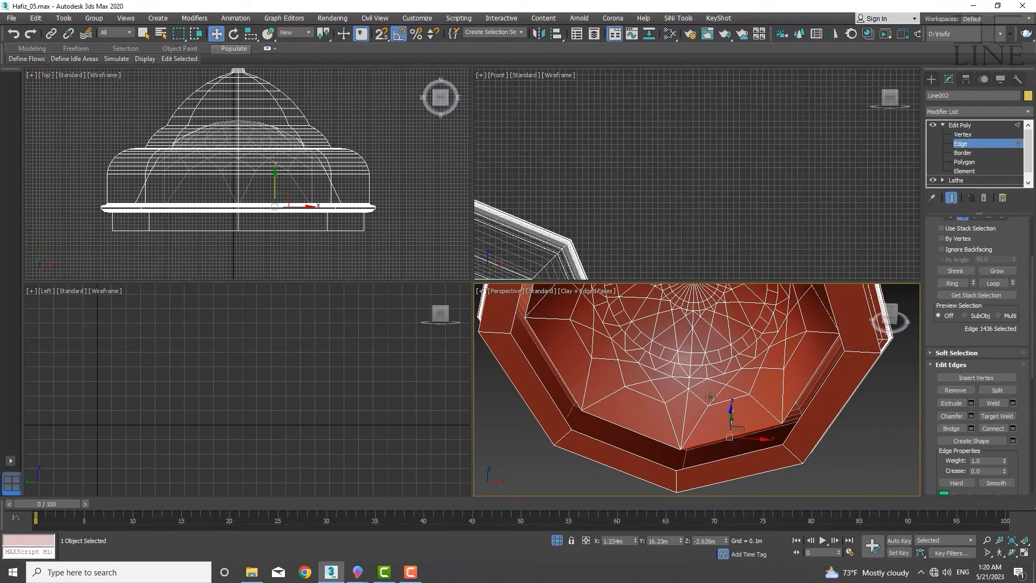
scroll(718, 367, "down", 5)
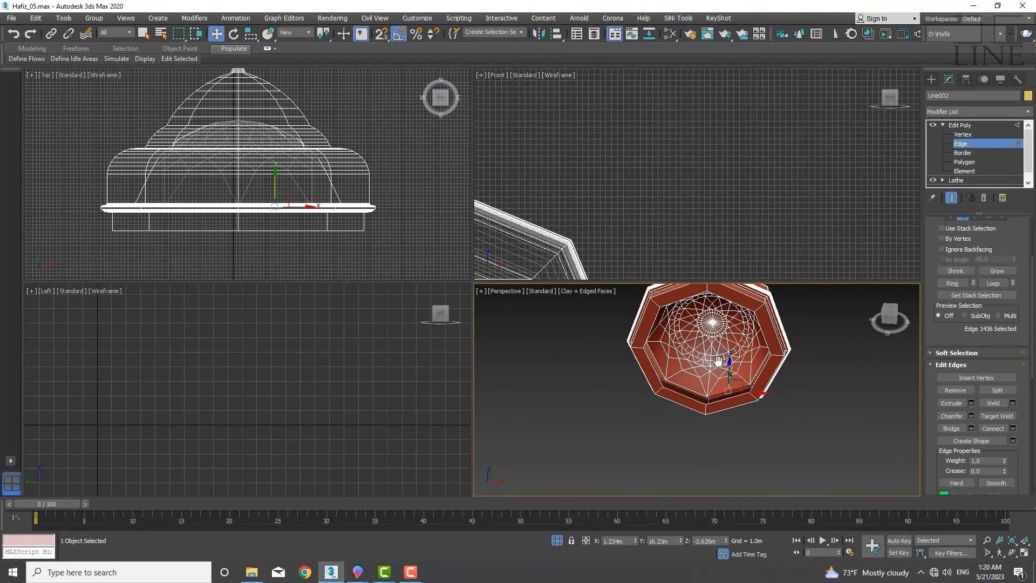
middle_click_drag(199, 202, 205, 179)
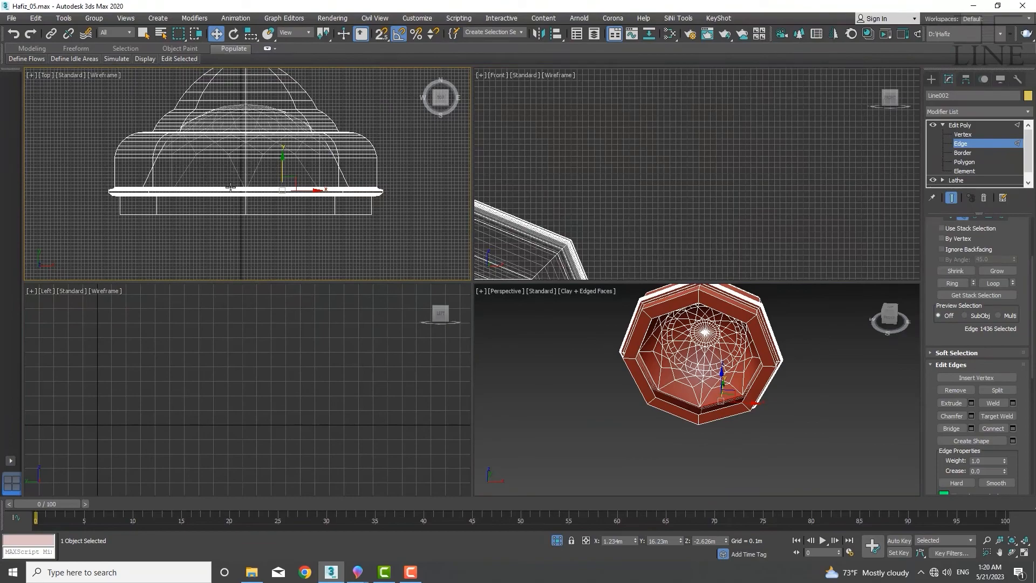
key("5")
scroll(277, 208, "down", 3)
left_click(696, 389)
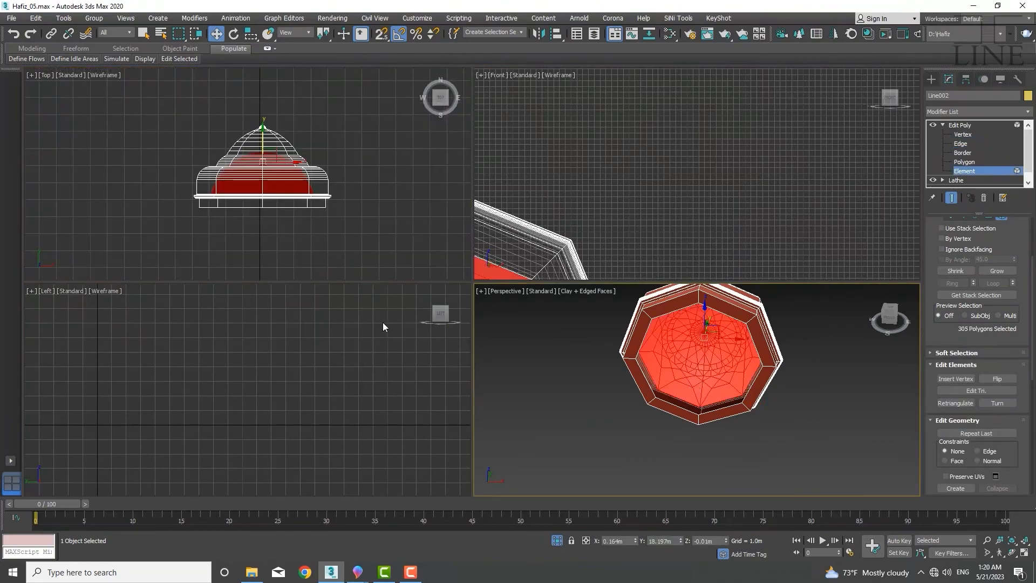
middle_click_drag(291, 179, 273, 181)
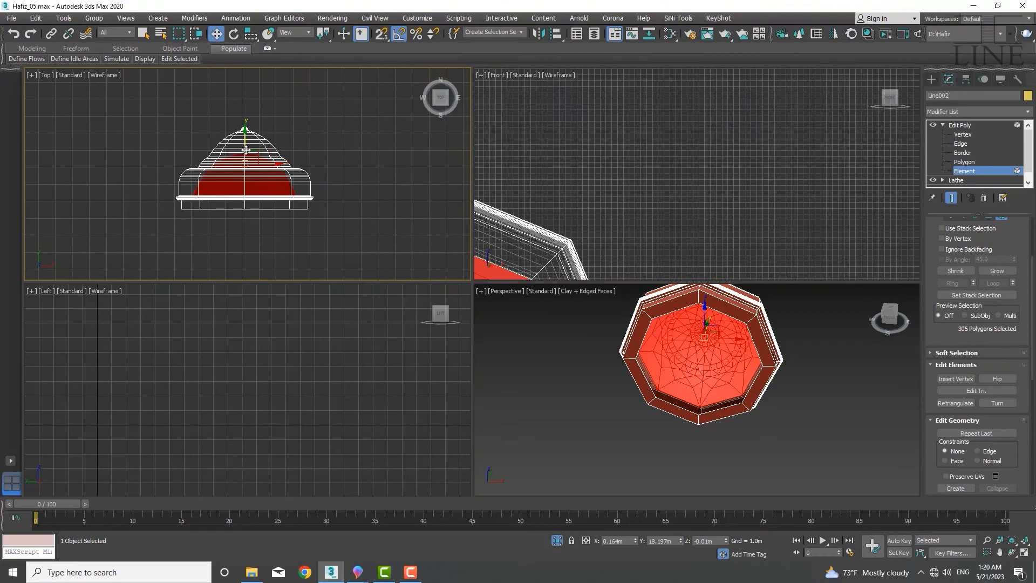
middle_click_drag(245, 150, 258, 107)
left_click_drag(260, 104, 264, 145)
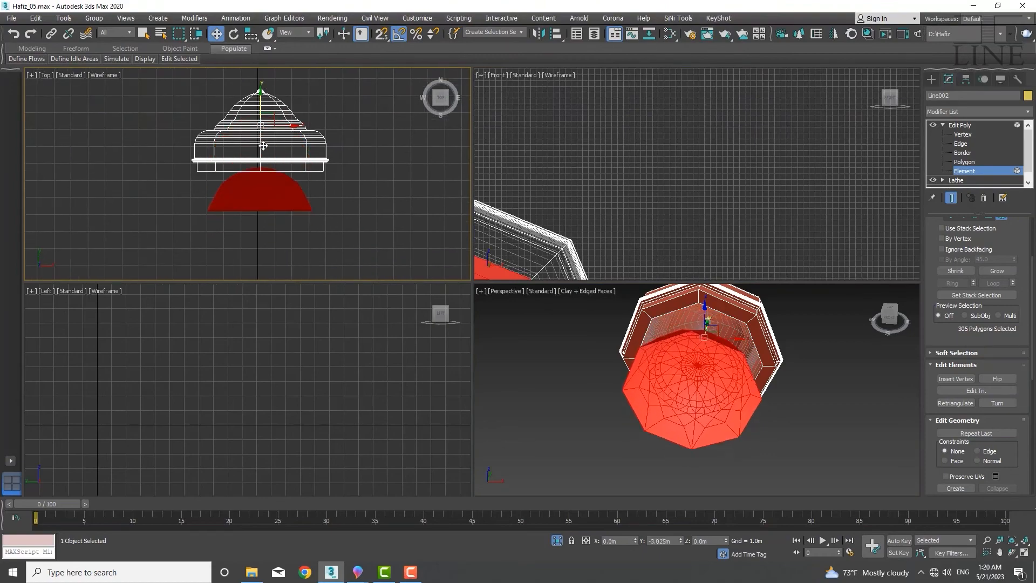
right_click(264, 145)
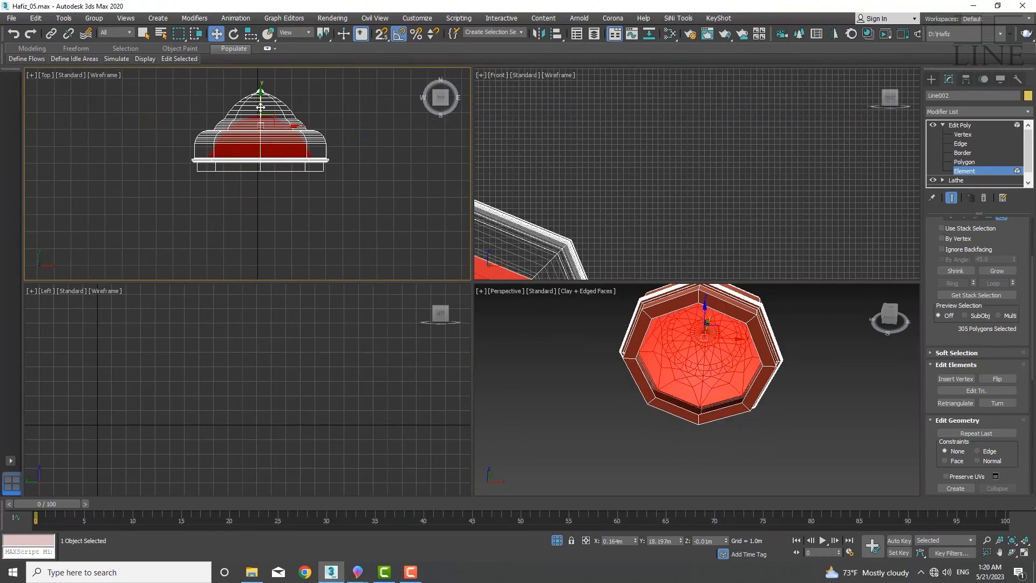
left_click_drag(262, 108, 260, 195)
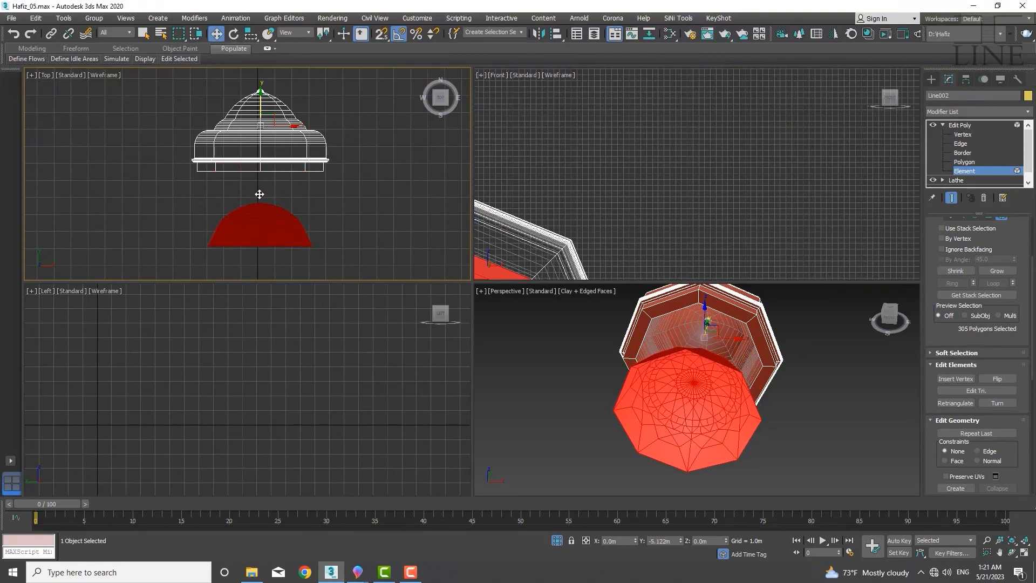
right_click(259, 195)
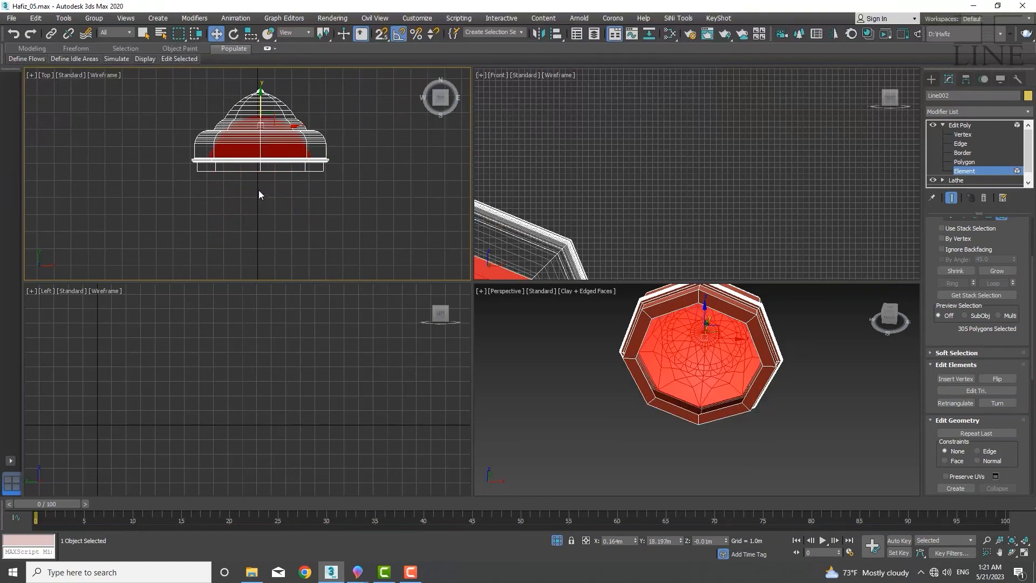
Move the hemispherical dome element 5 m down along Y with the Move Transform Type-In
right_click(216, 34)
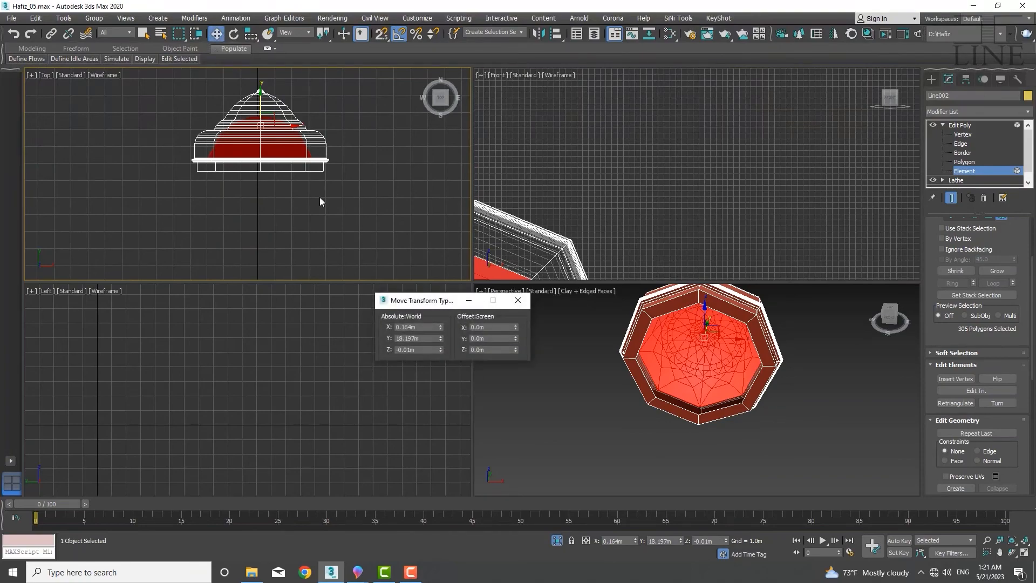
left_click(496, 338)
key("Return")
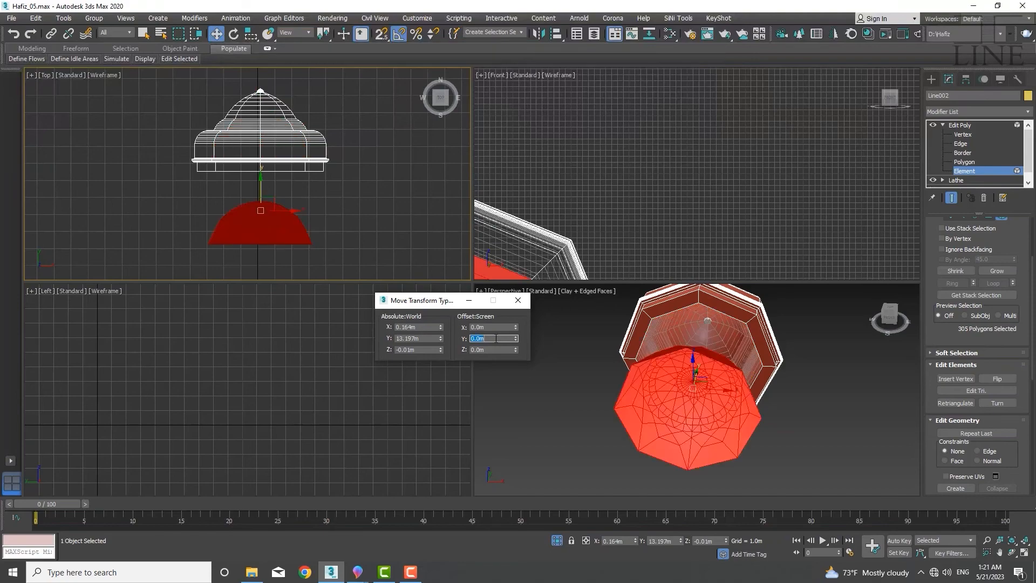
left_click(517, 300)
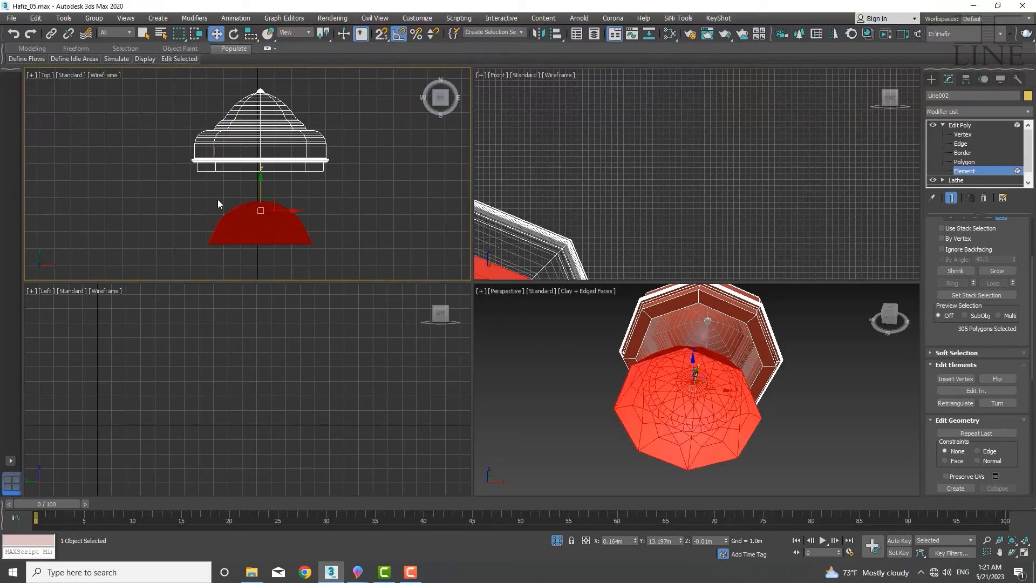
Select all vertices of the hemispherical dome and weld them together
scroll(218, 200, "up", 5)
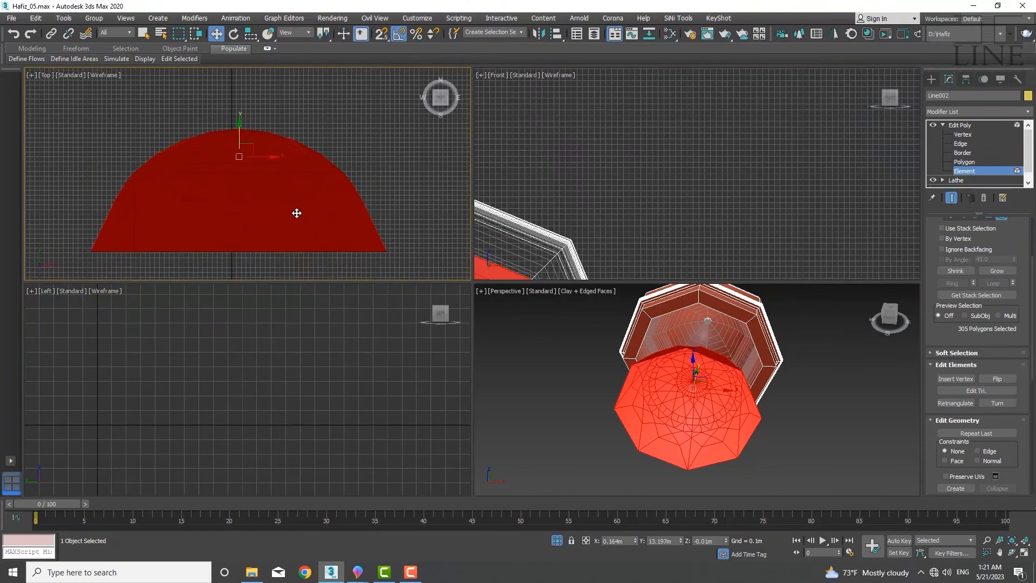
key("1")
middle_click_drag(299, 191, 298, 216)
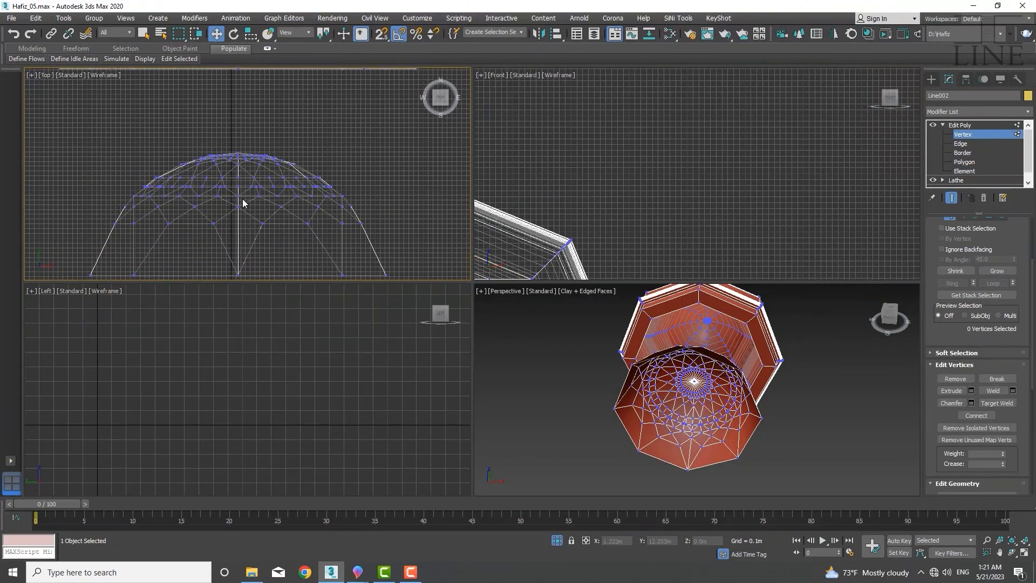
scroll(243, 203, "down", 2)
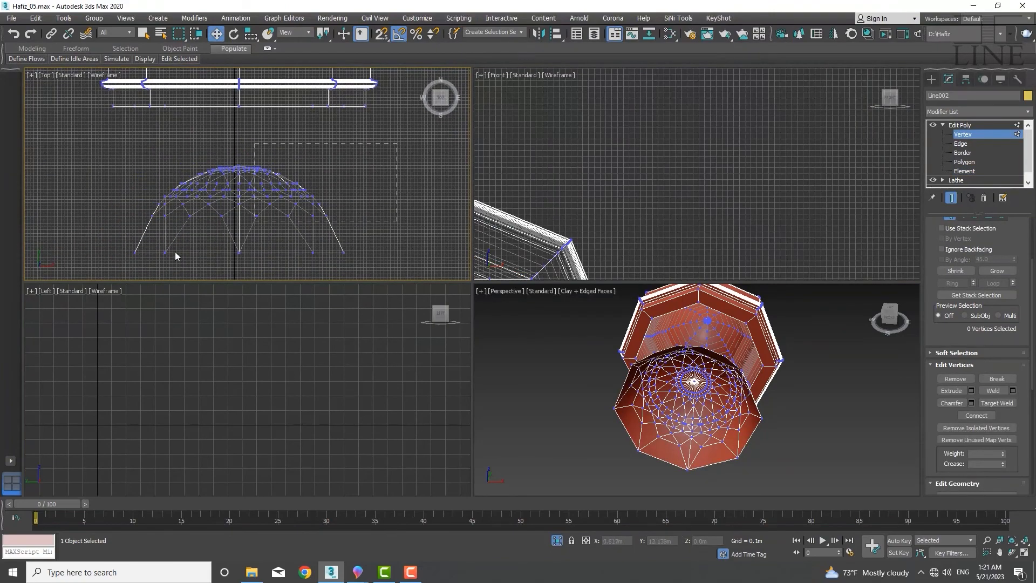
left_click_drag(175, 251, 108, 262)
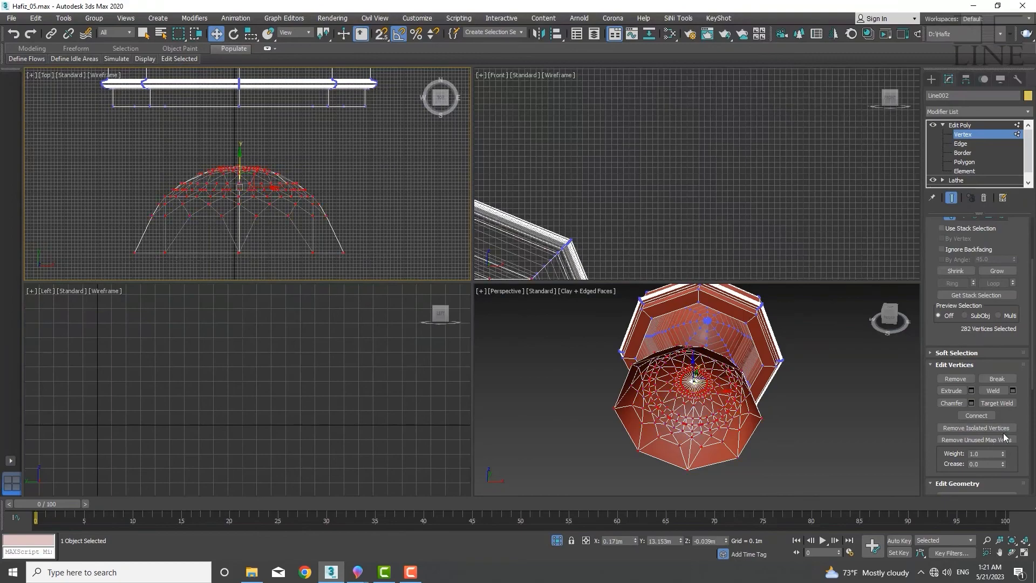
left_click(1013, 391)
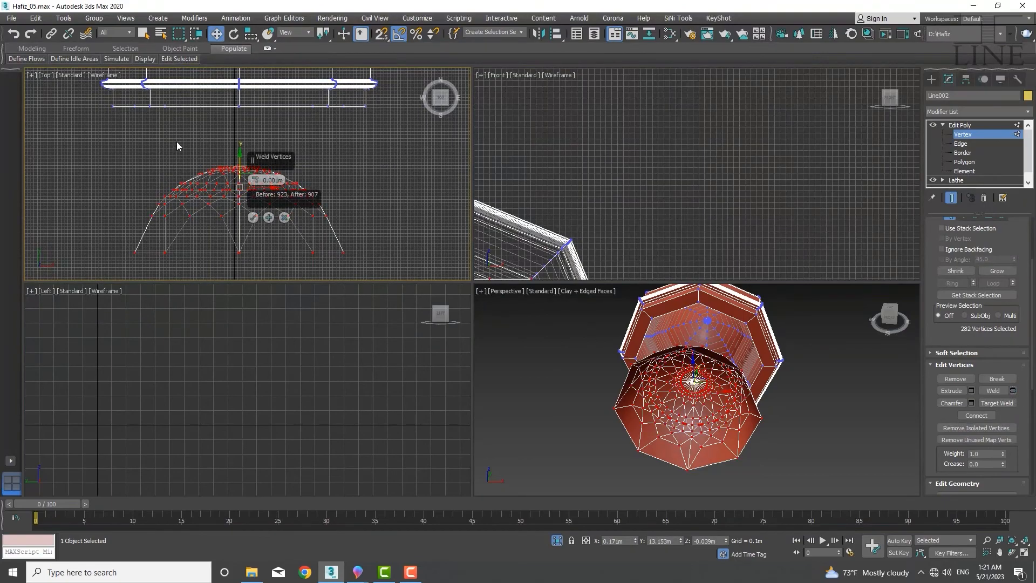
left_click(252, 218)
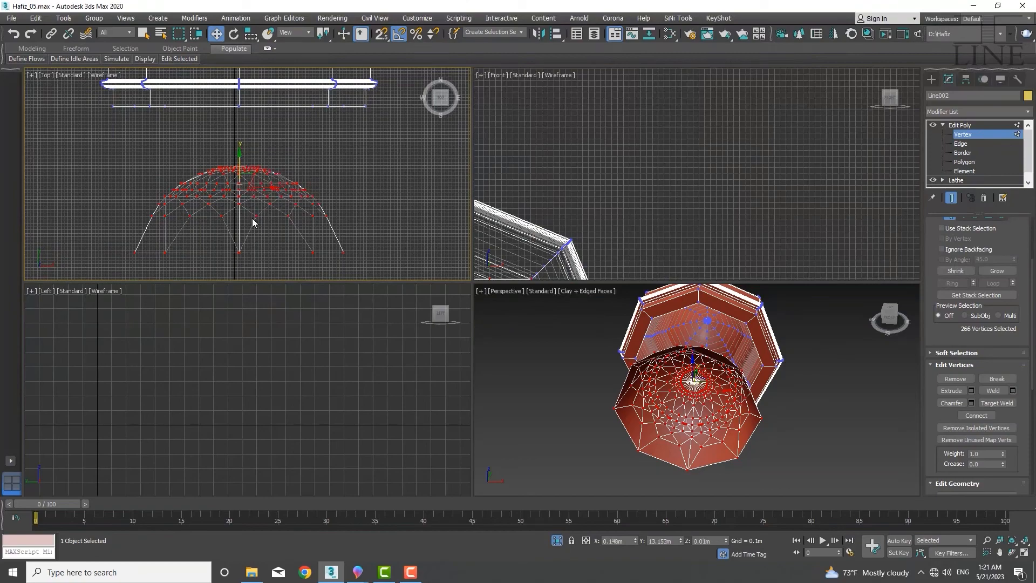
Inspect the welded hemispherical dome and its open border from several angles
scroll(238, 187, "up", 4)
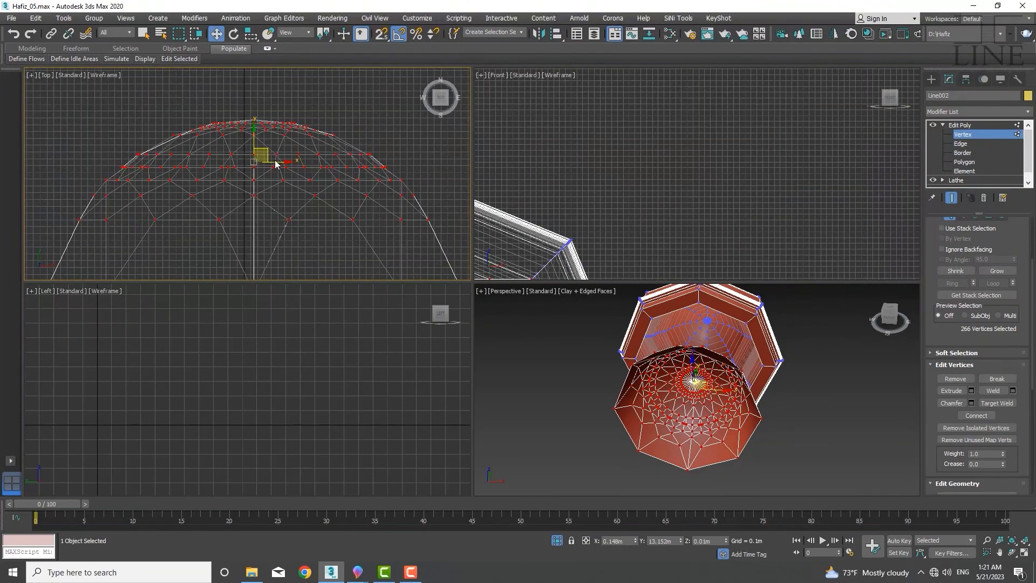
middle_click_drag(275, 180, 274, 183)
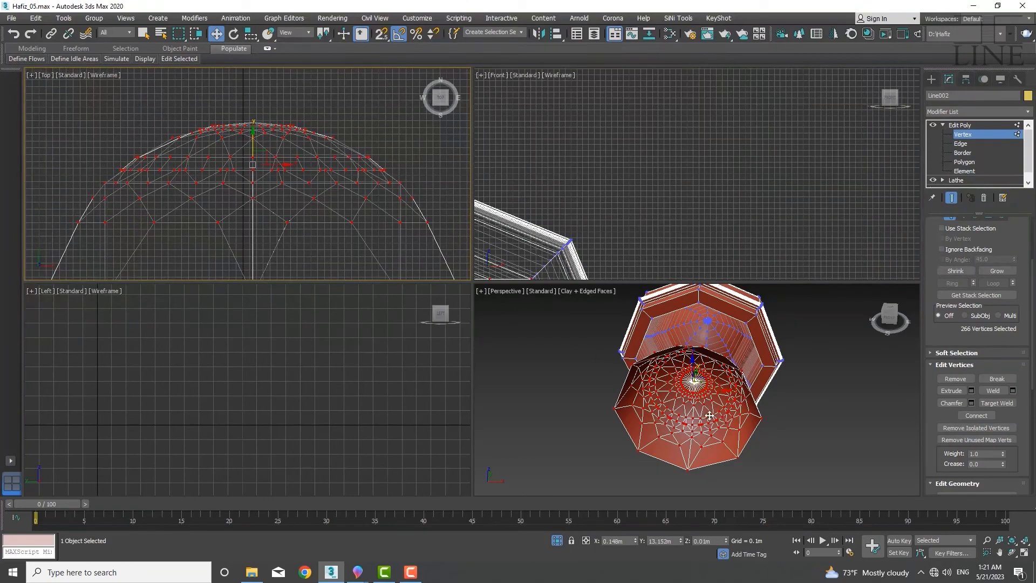
scroll(709, 416, "up", 5)
middle_click_drag(650, 457, 671, 398, "alt")
scroll(650, 386, "down", 5)
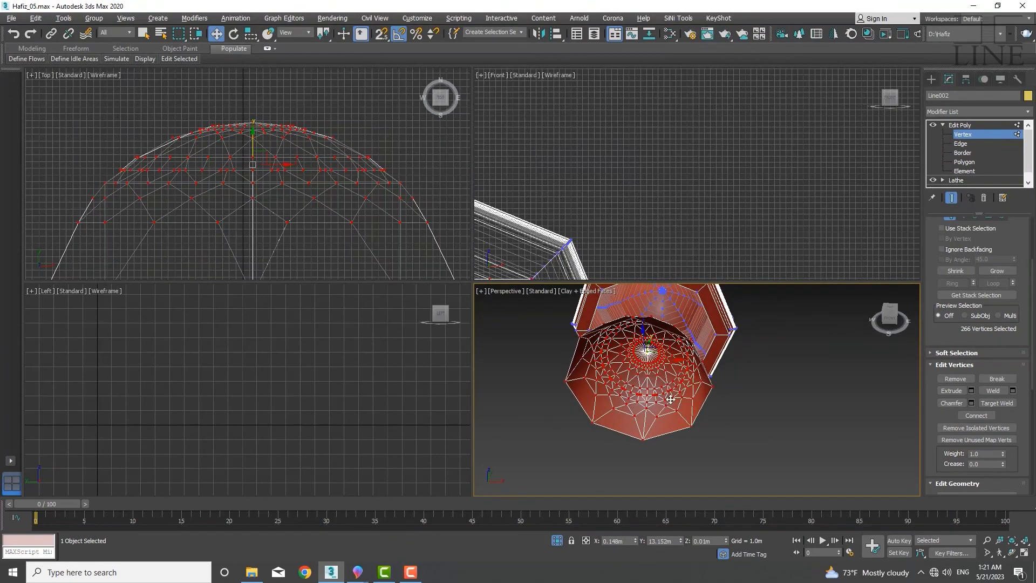
key("3")
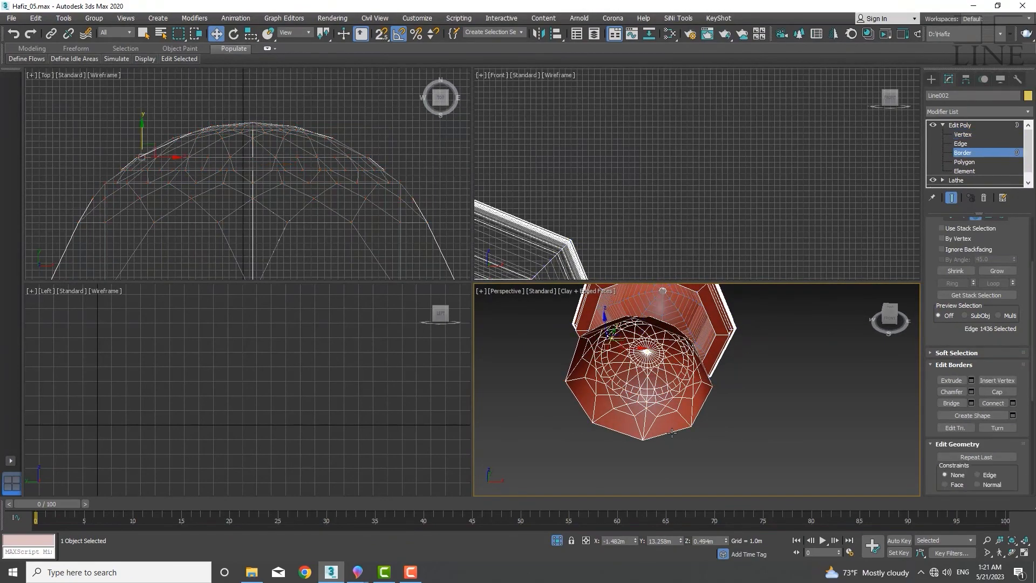
mouse_move(678, 442)
middle_mouse_down("alt")
mouse_move(673, 402)
mouse_move(705, 372)
mouse_move(731, 414)
mouse_move(693, 374)
mouse_move(668, 451)
mouse_move(679, 455)
middle_mouse_up("alt")
scroll(286, 176, "down", 5)
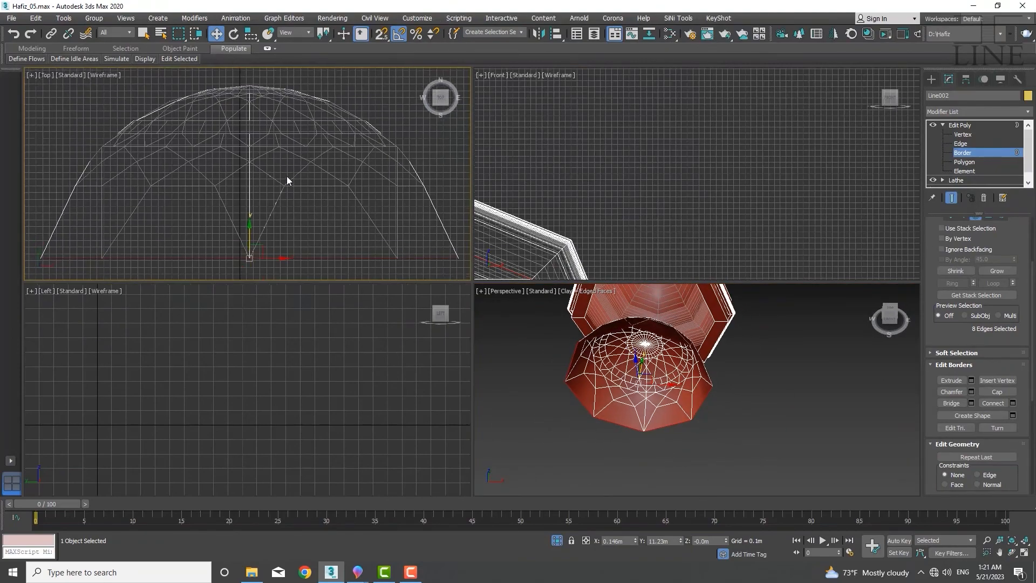
Select the hemispherical dome element and move it 5 m back up along Y into the lathed dome
middle_click_drag(293, 173, 284, 210)
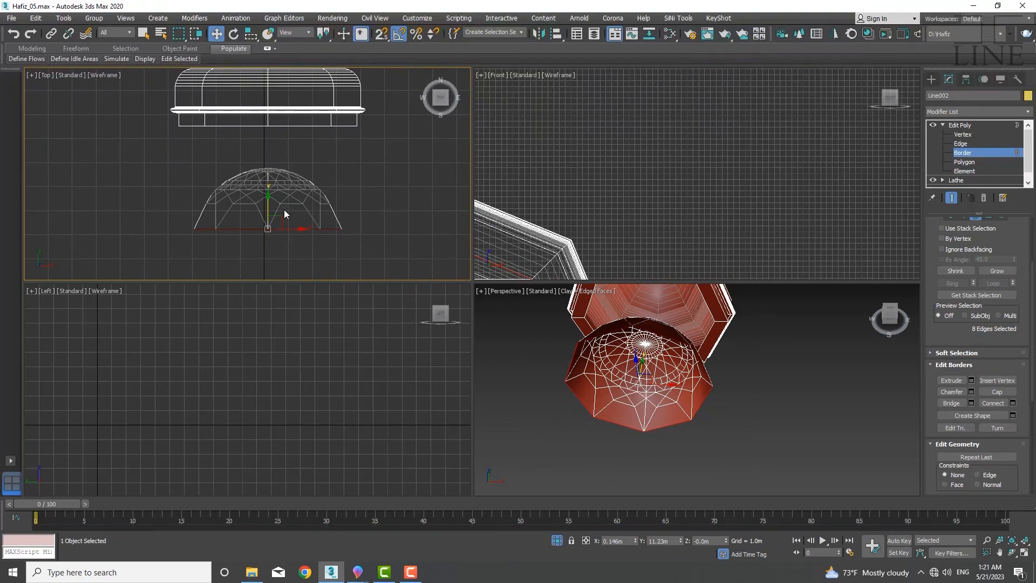
key("5")
left_click(286, 202)
right_click(217, 36)
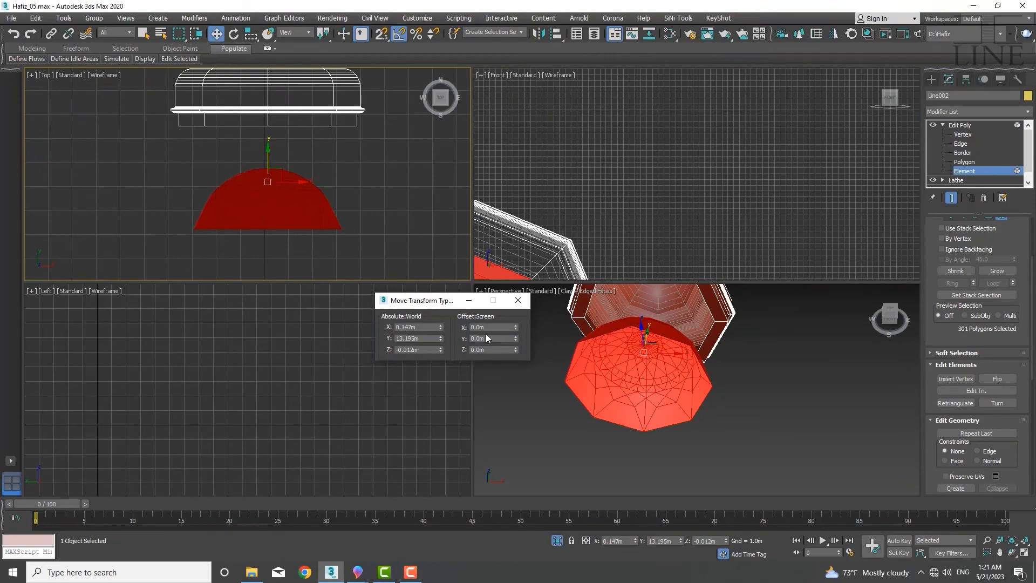
left_click(487, 338)
type("5")
key("Return")
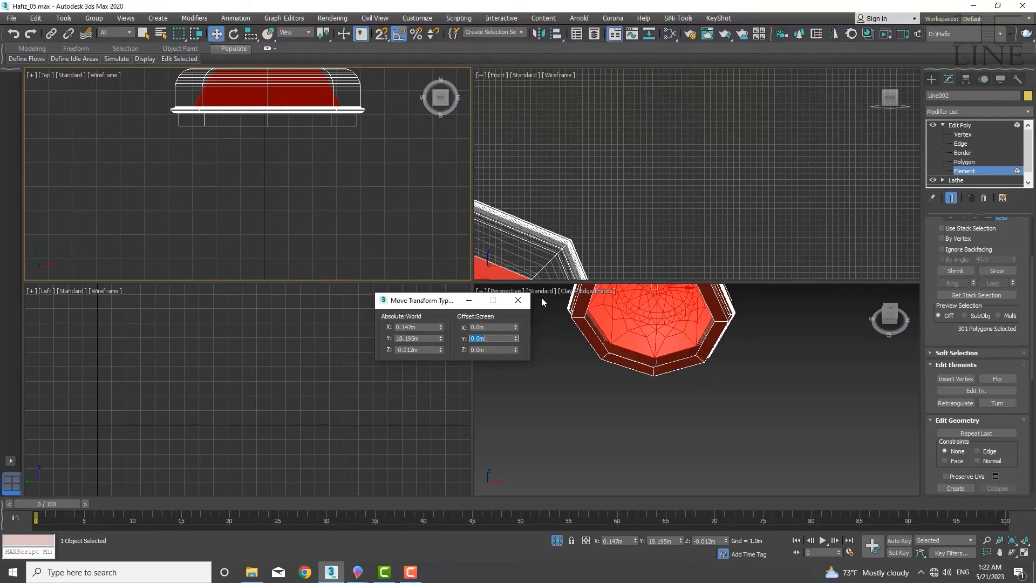
left_click(518, 300)
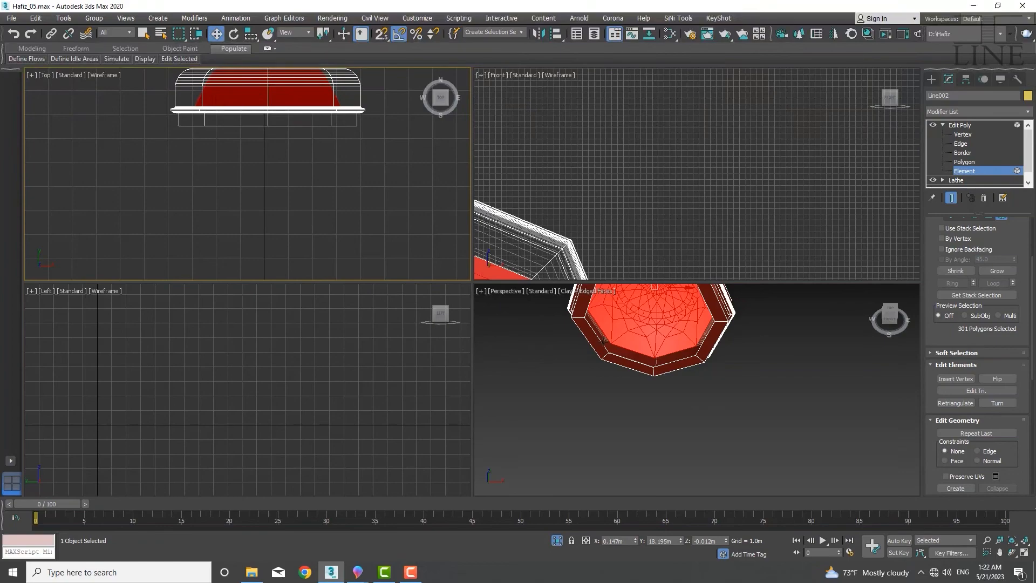
Select the open borders of both domes and bridge them together
key("3")
left_click(603, 342)
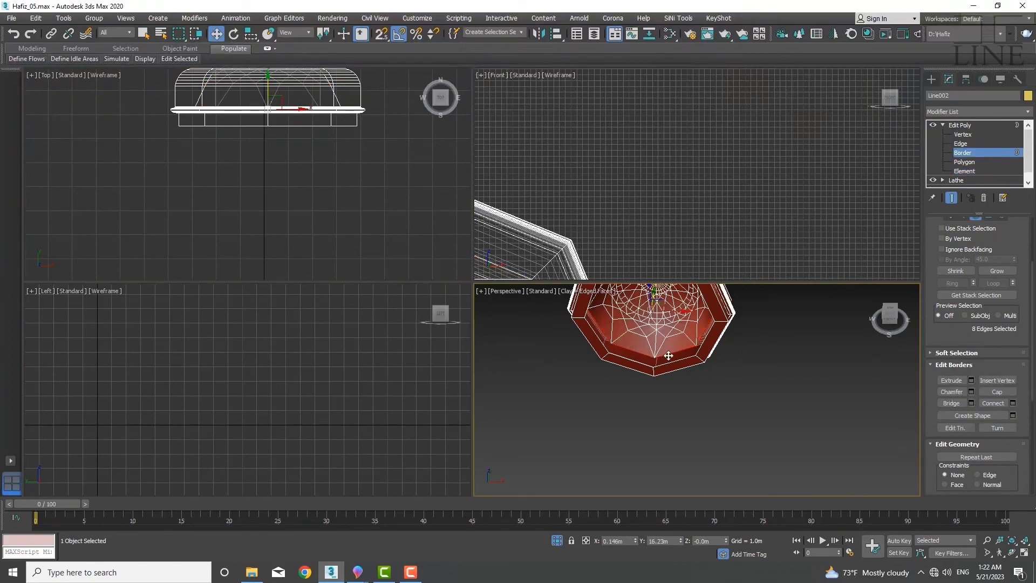
left_click(678, 361, "ctrl")
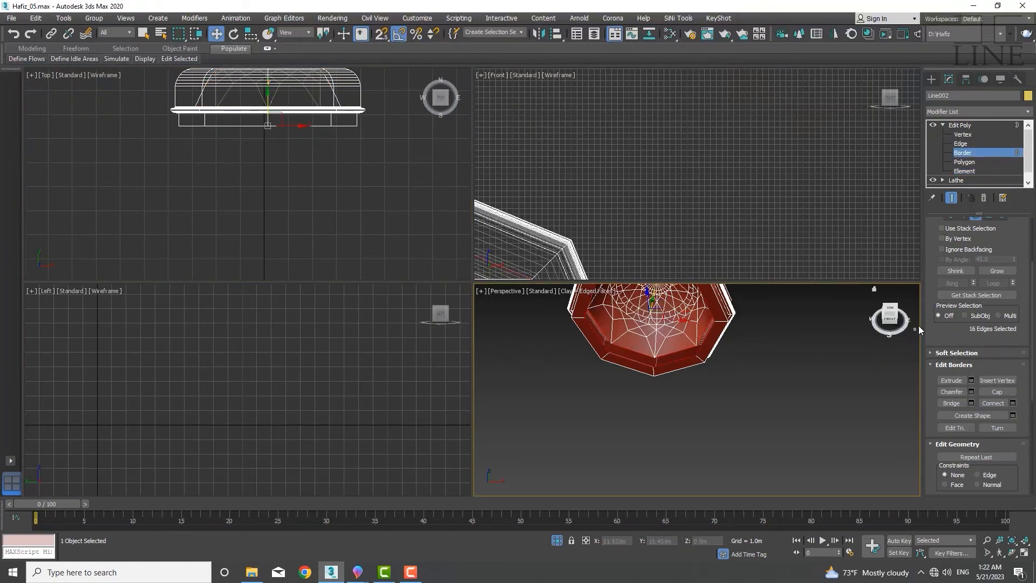
left_click(952, 403)
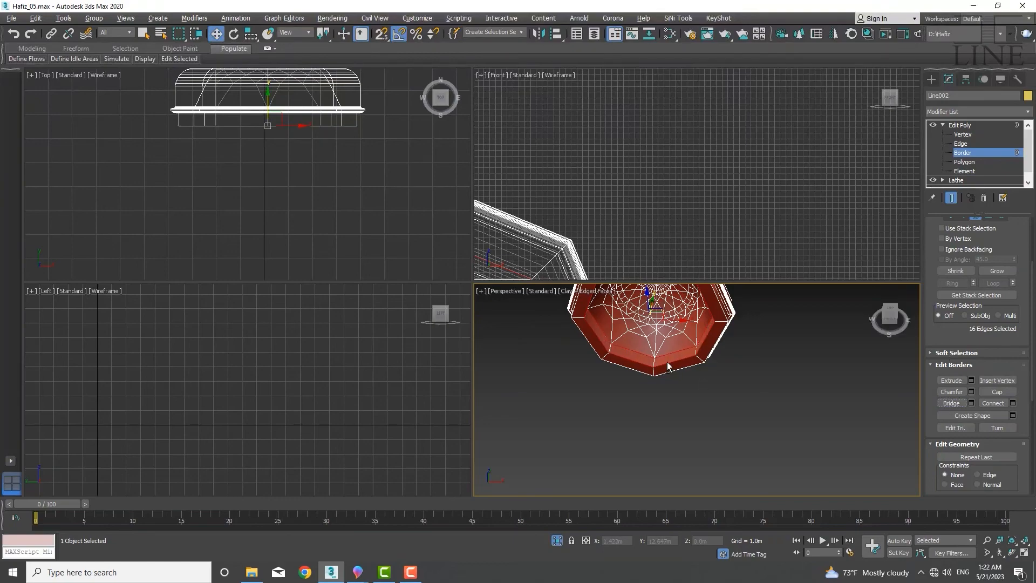
middle_click_drag(667, 361, 654, 419, "alt")
scroll(653, 419, "up", 5)
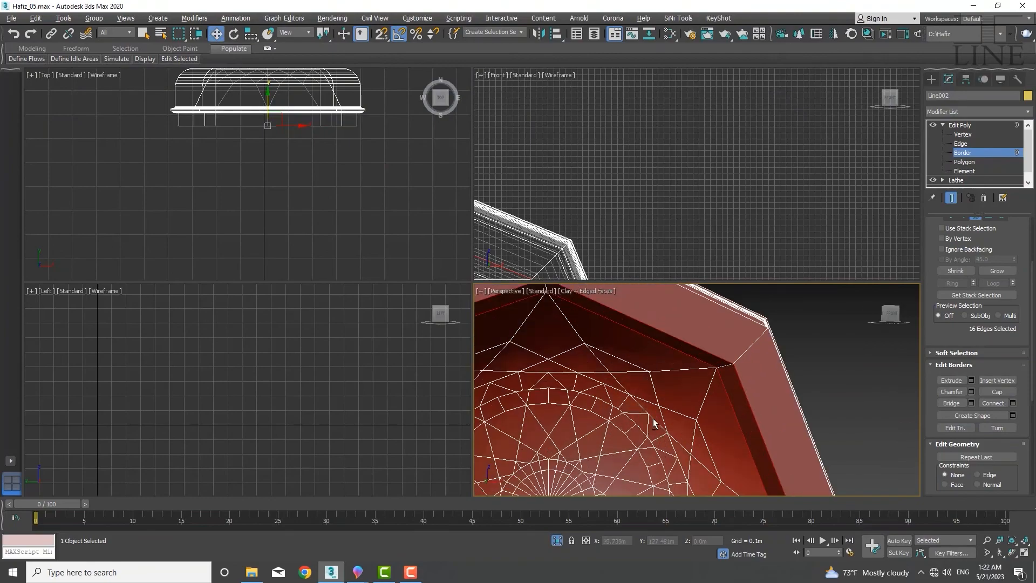
scroll(648, 371, "down", 8)
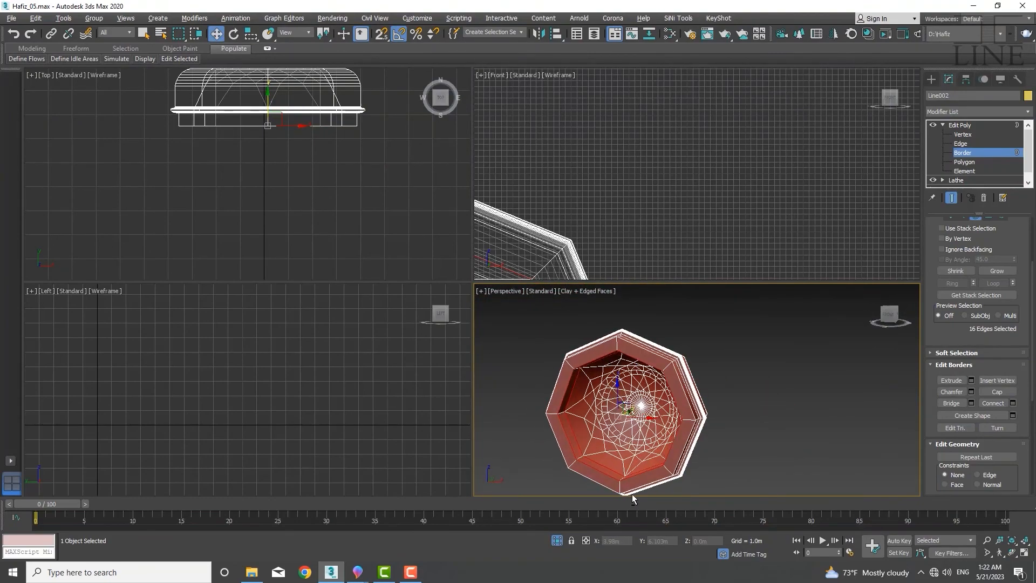
scroll(630, 428, "up", 5)
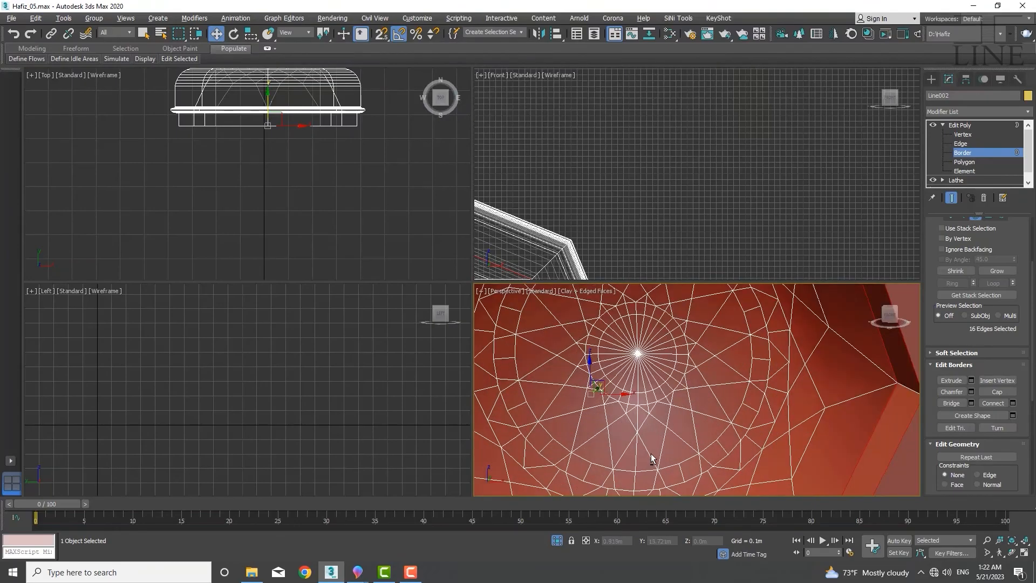